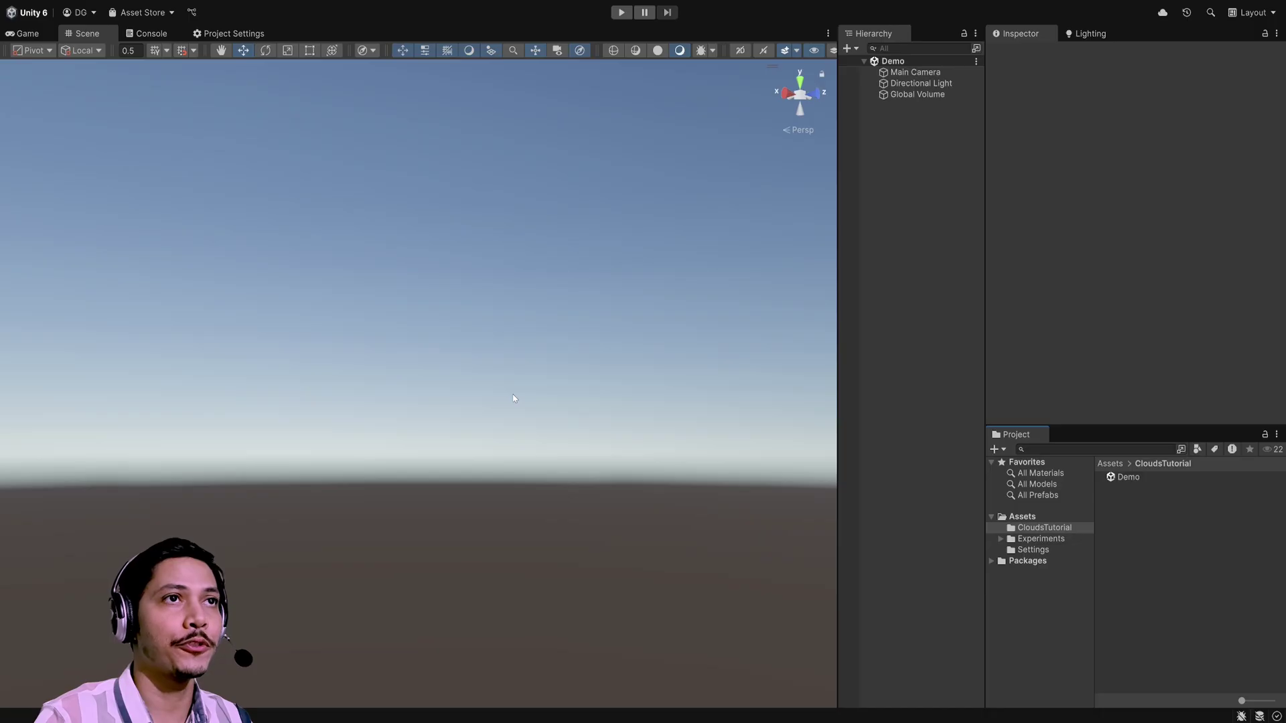
Step: Create a URP Unlit shader graph in the CloudsTutorial folder and name it CloudySkybox
{"action": "left_click", "coordinate": [922, 98]}
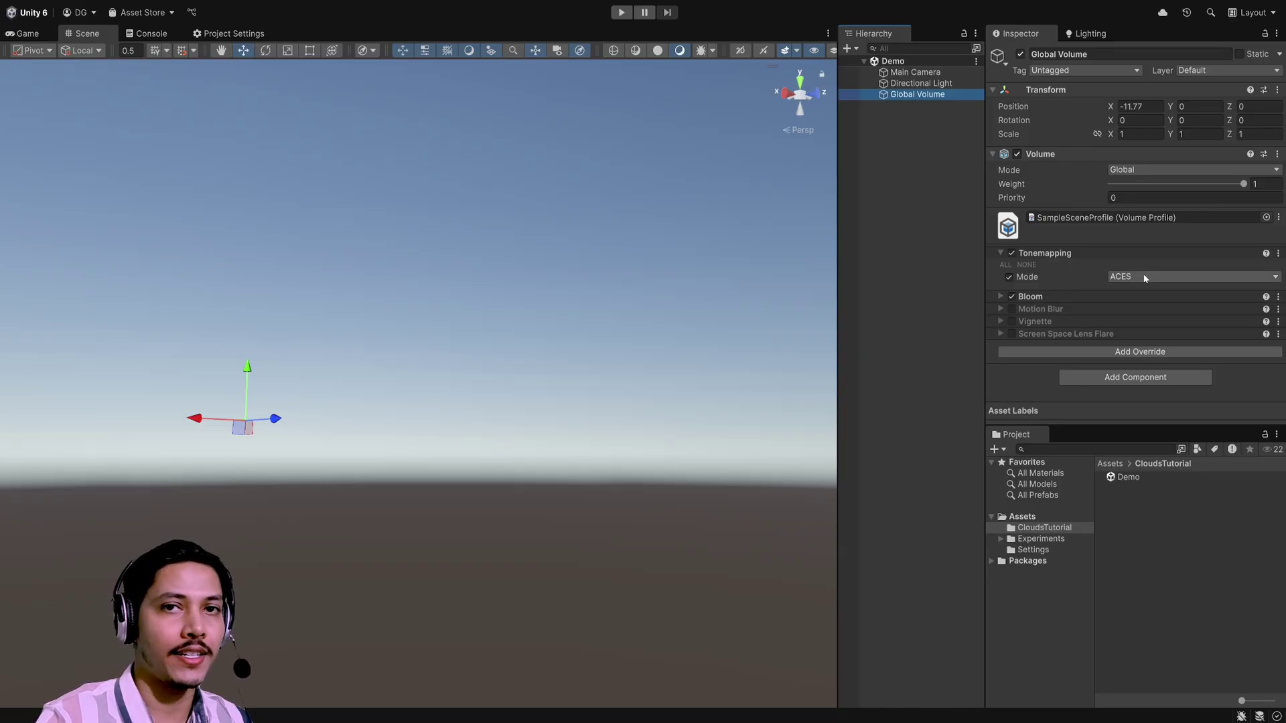
{"action": "left_click", "coordinate": [1153, 525]}
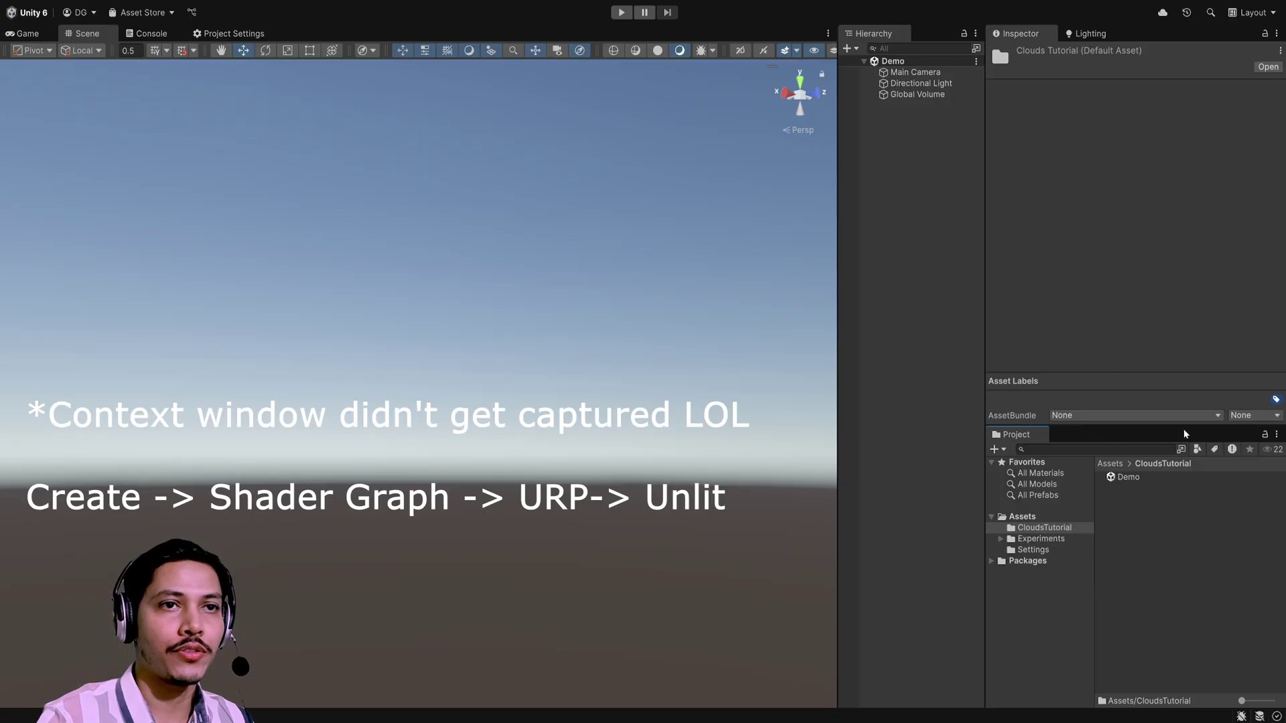
{"action": "left_click", "coordinate": [1081, 442]}
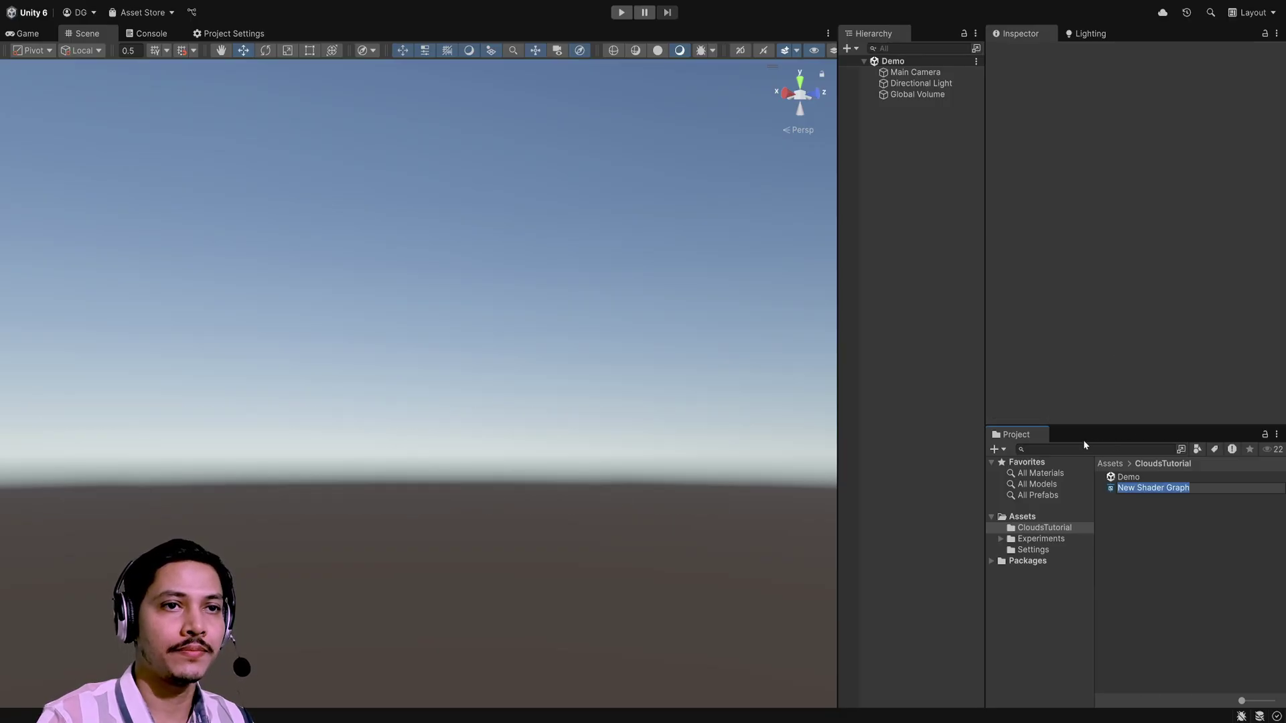
{"action": "type", "text": "Cloudy"}
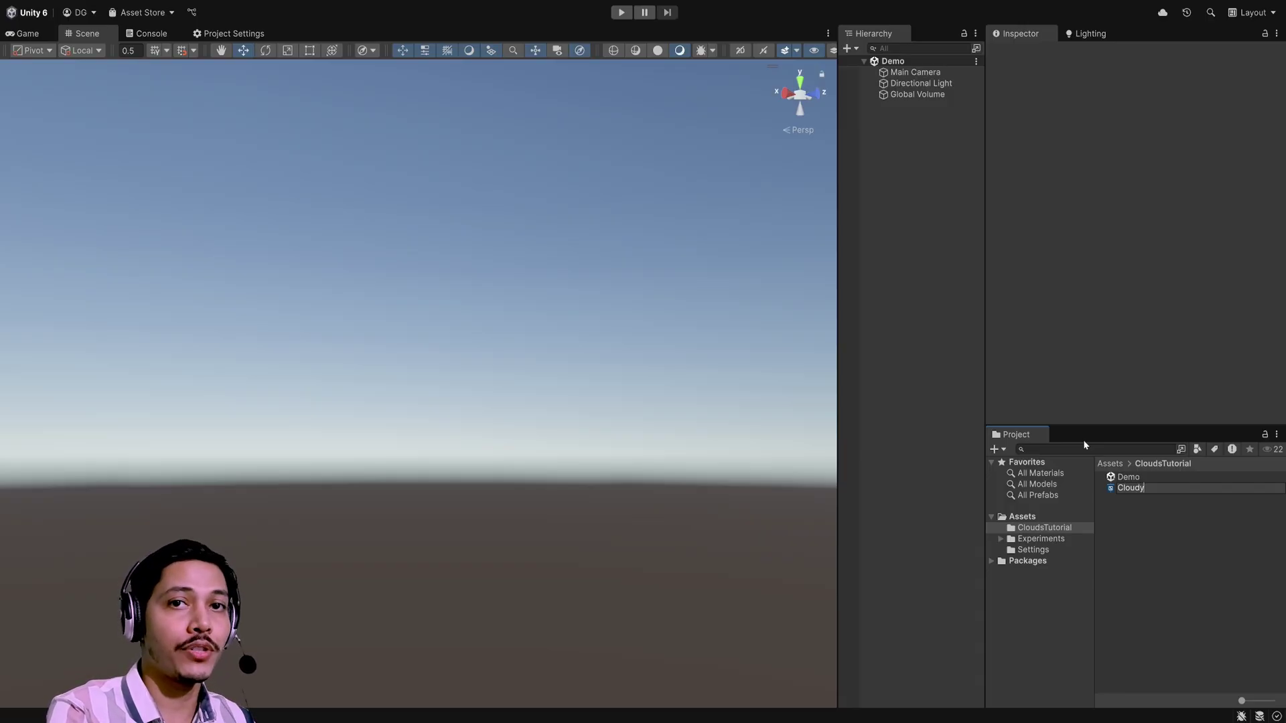
{"action": "type", "text": "Skybox"}
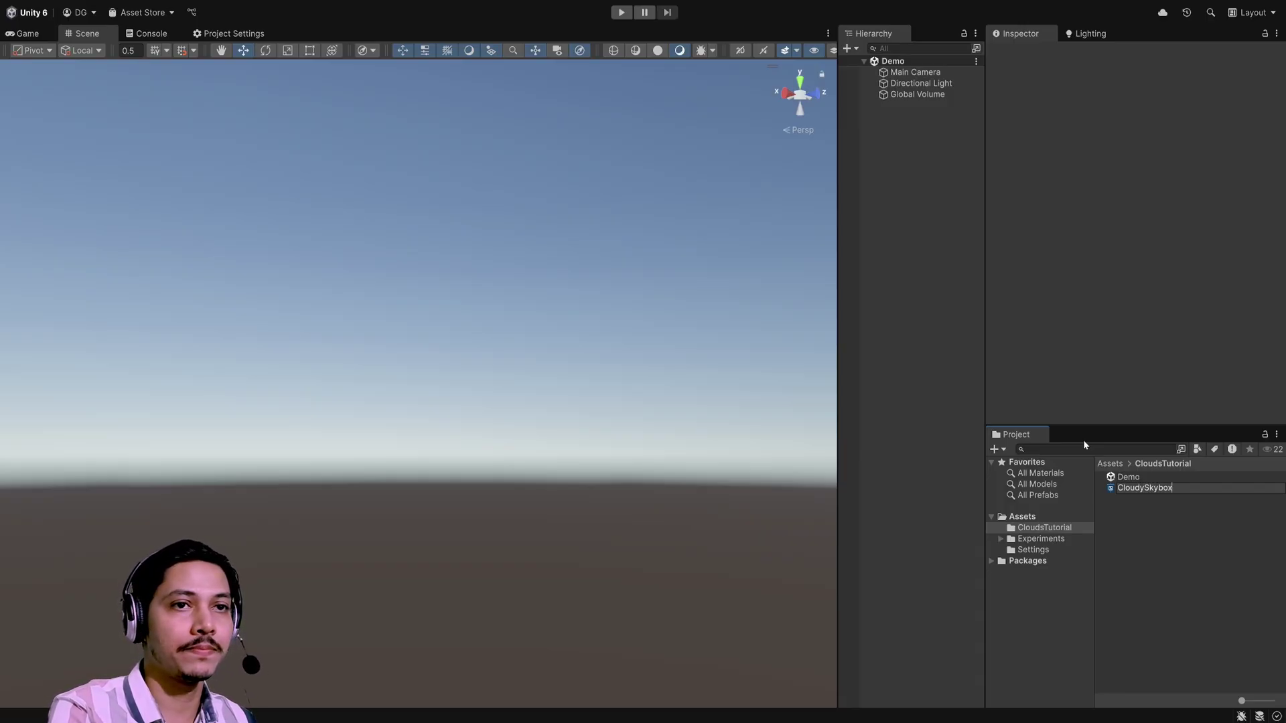
{"action": "key", "text": "Return"}
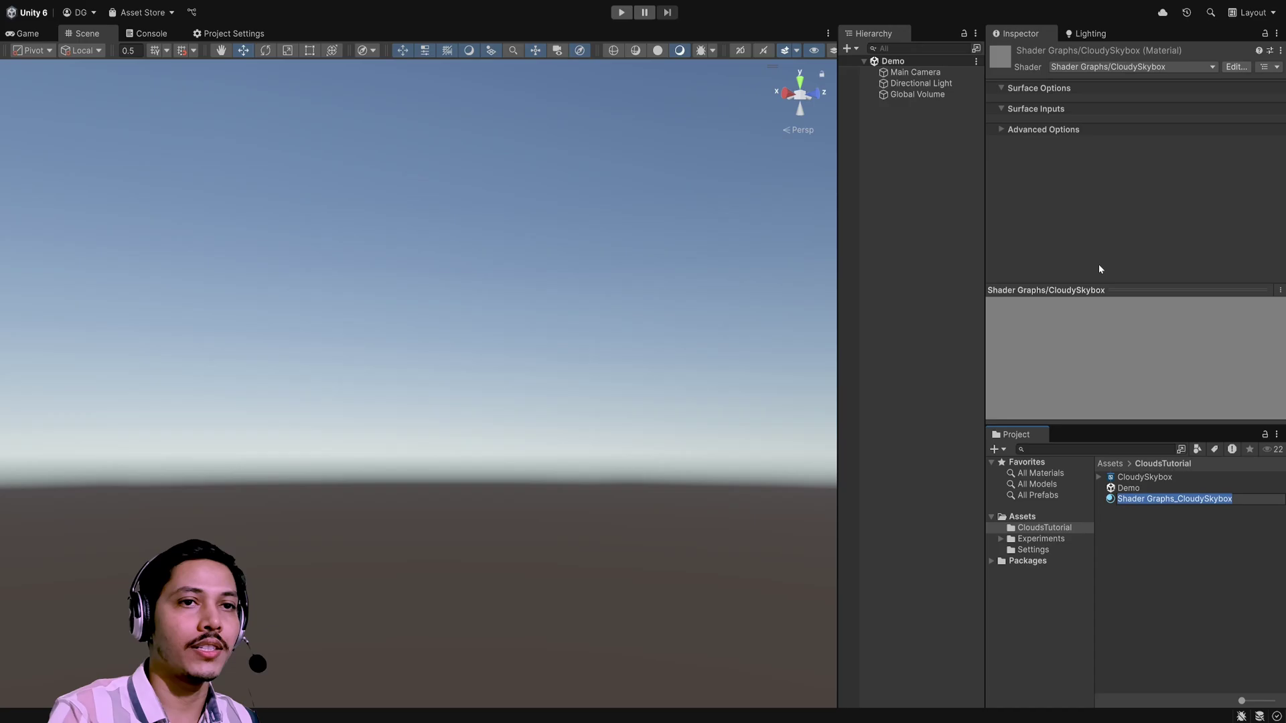
Step: Create a material from the CloudySkybox shader graph and name it CloudySkybox
{"action": "key", "text": "Home"}
{"action": "key", "text": "ctrl+shift+Right"}
{"action": "key", "text": "ctrl+shift+Right"}
{"action": "key", "text": "BackSpace"}
{"action": "key", "text": "Delete"}
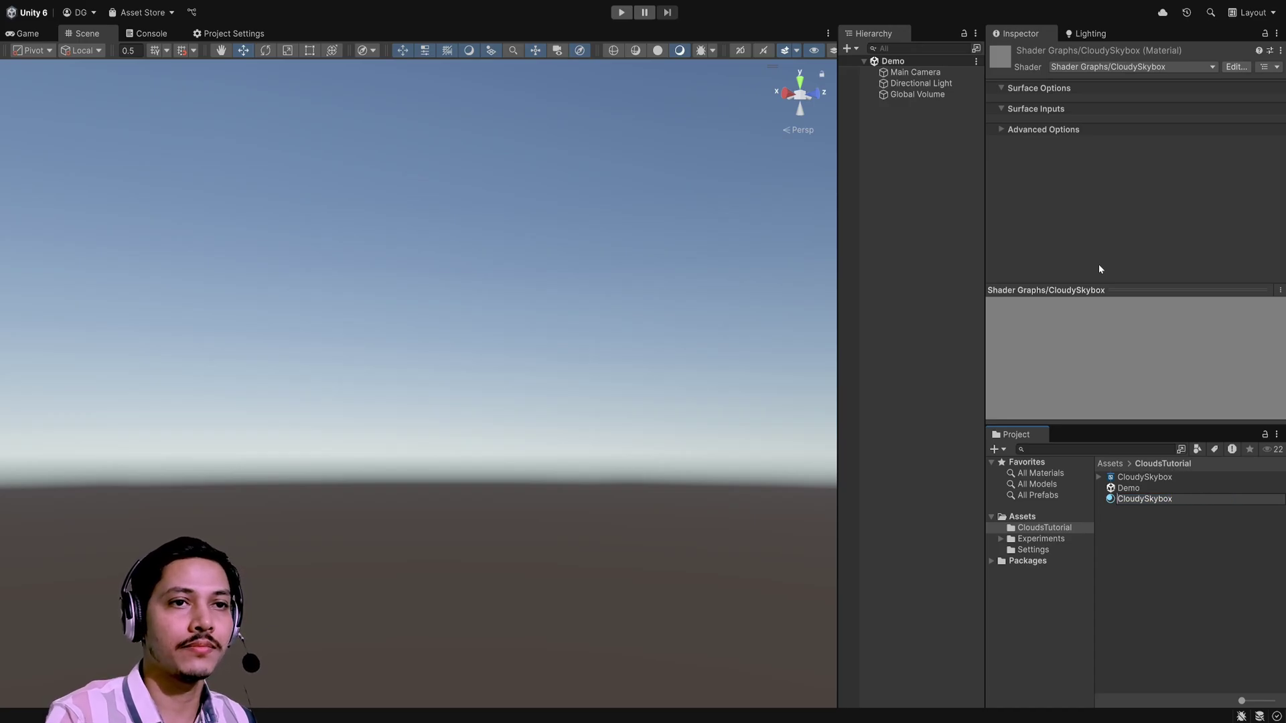
{"action": "key", "text": "Return"}
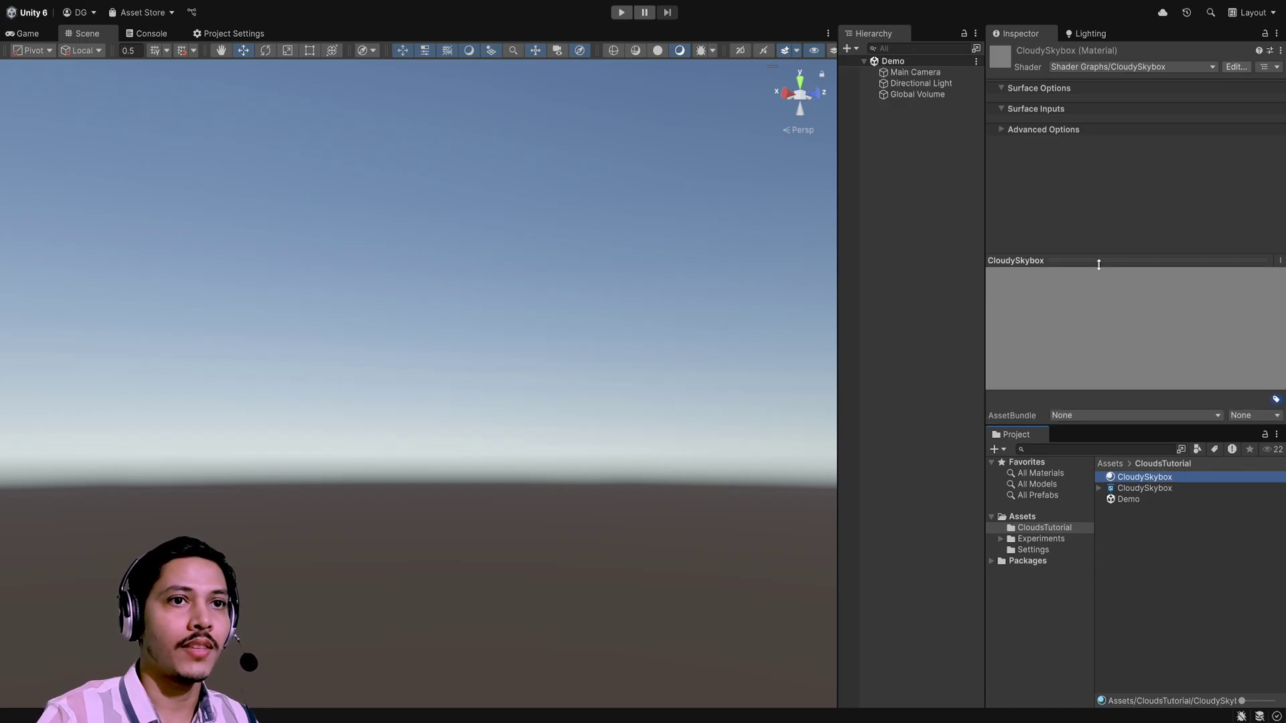
Step: Assign the CloudySkybox material as the Skybox Material in the environment lighting settings
{"action": "left_click", "coordinate": [1099, 33]}
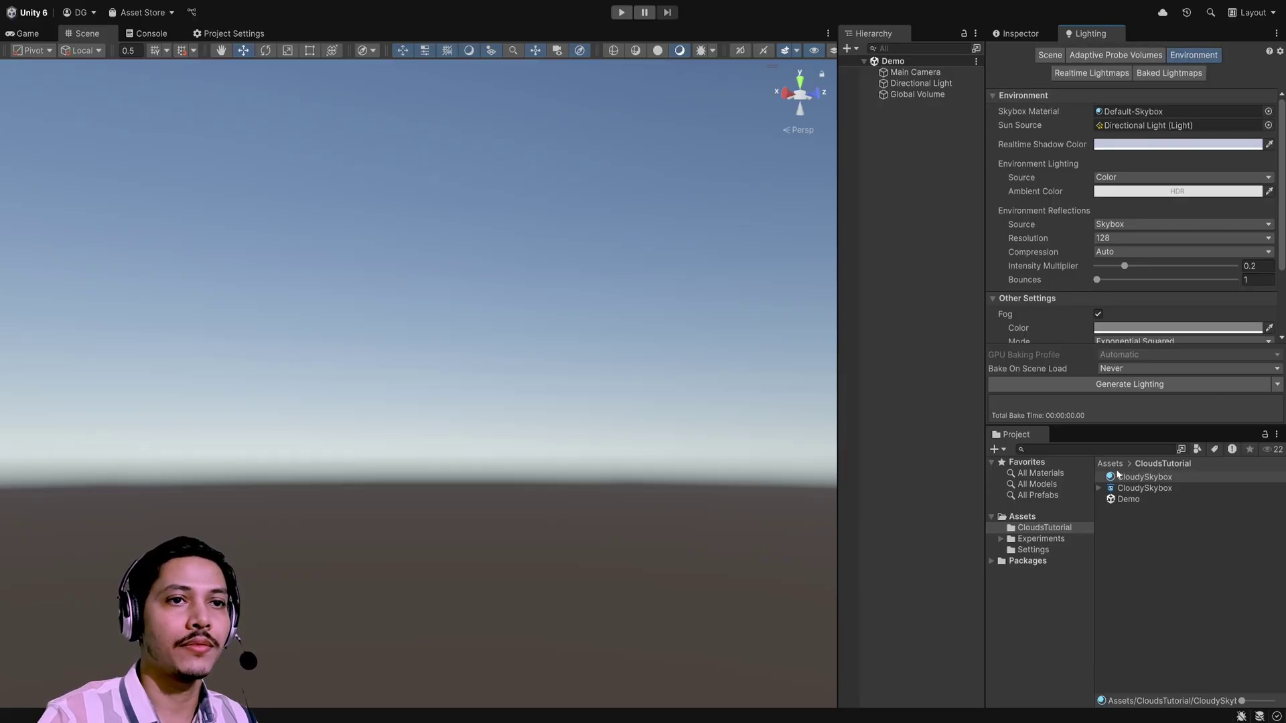
{"action": "left_click_drag", "start_coordinate": [1119, 476], "coordinate": [1177, 111]}
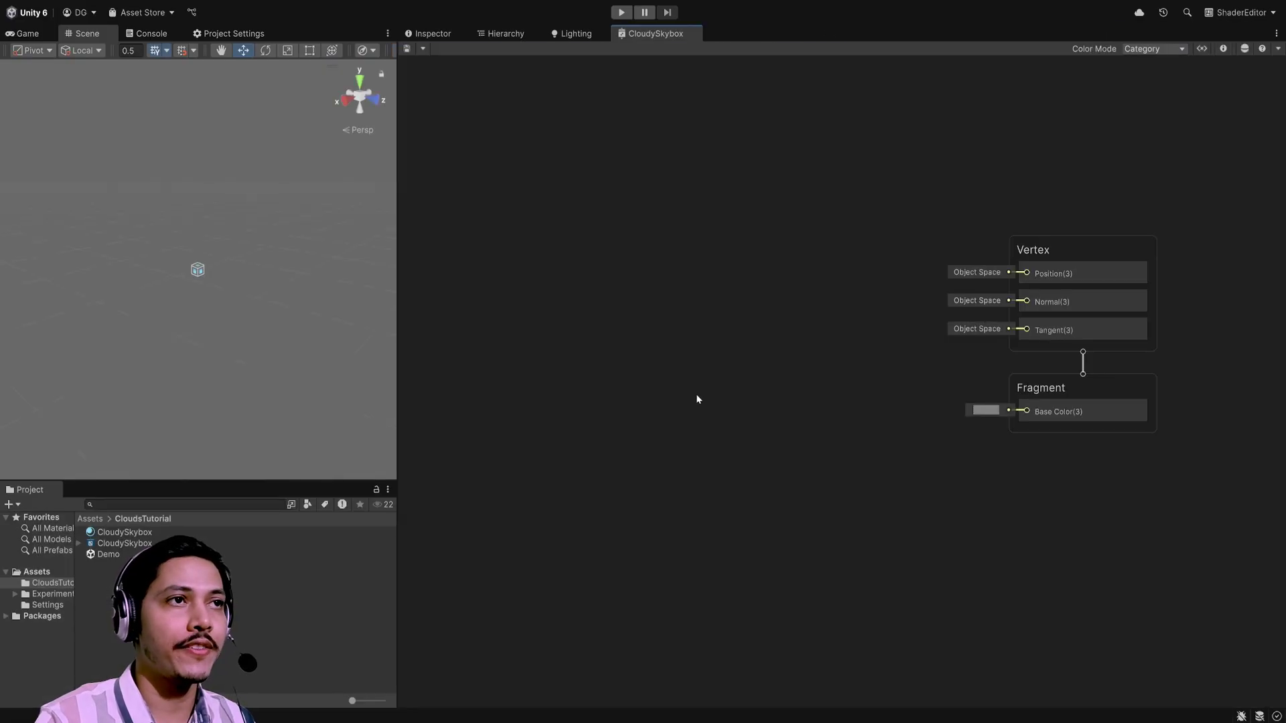
Step: In the CloudySkybox graph, add a blue-to-purple Gradient node, feed it into a new Sample Gradient node and set its Time to 1
{"action": "left_click", "coordinate": [1221, 49]}
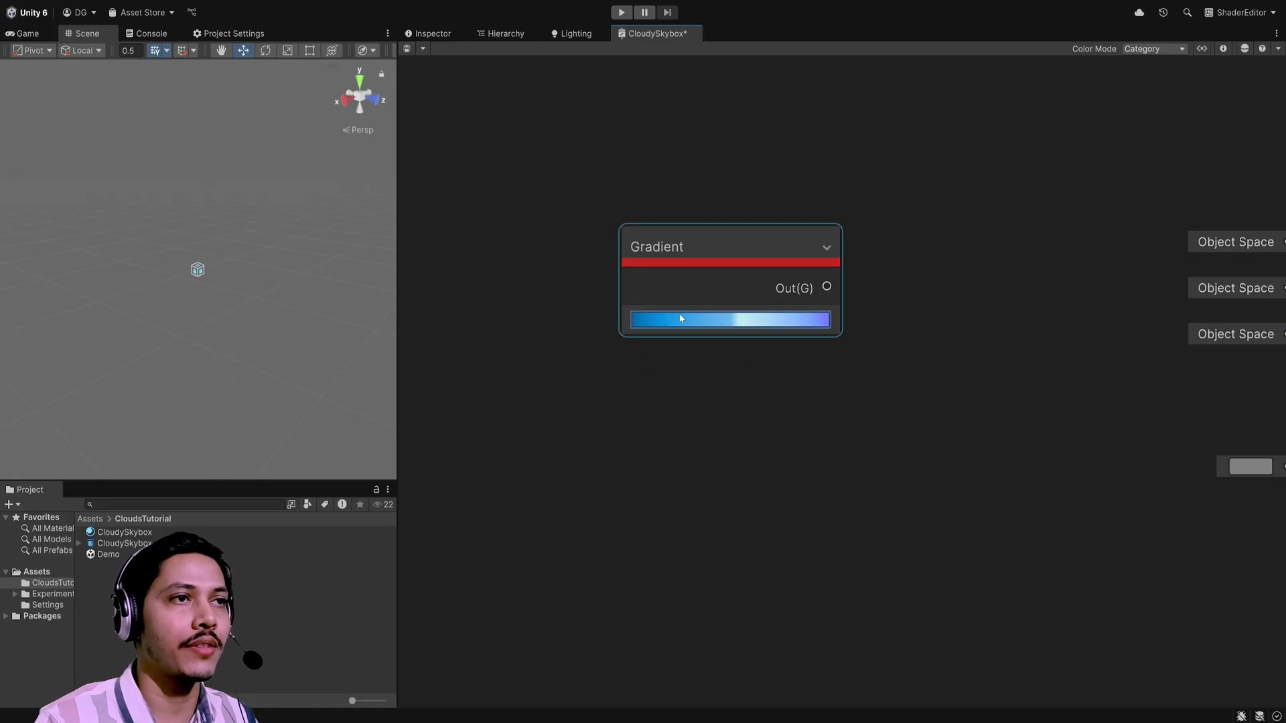
{"action": "left_click_drag", "start_coordinate": [826, 286], "coordinate": [920, 338]}
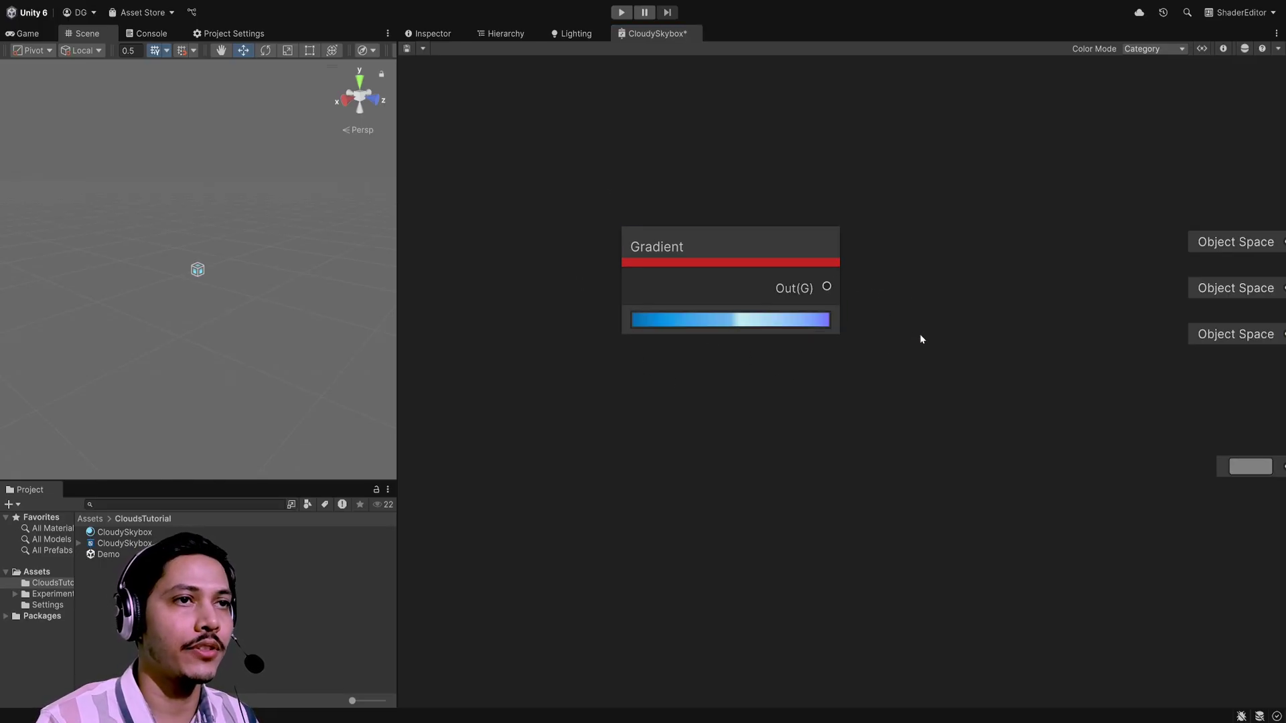
{"action": "key", "text": "Return"}
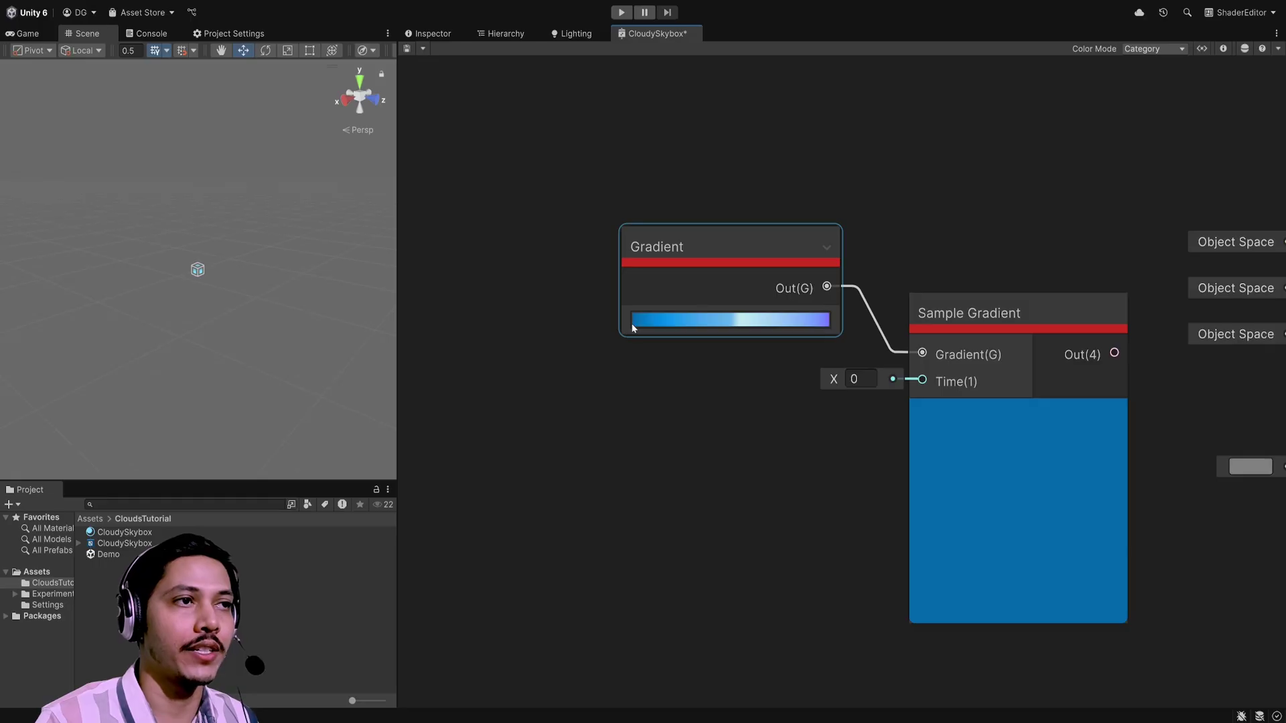
{"action": "left_click", "coordinate": [859, 380]}
{"action": "type", "text": "1"}
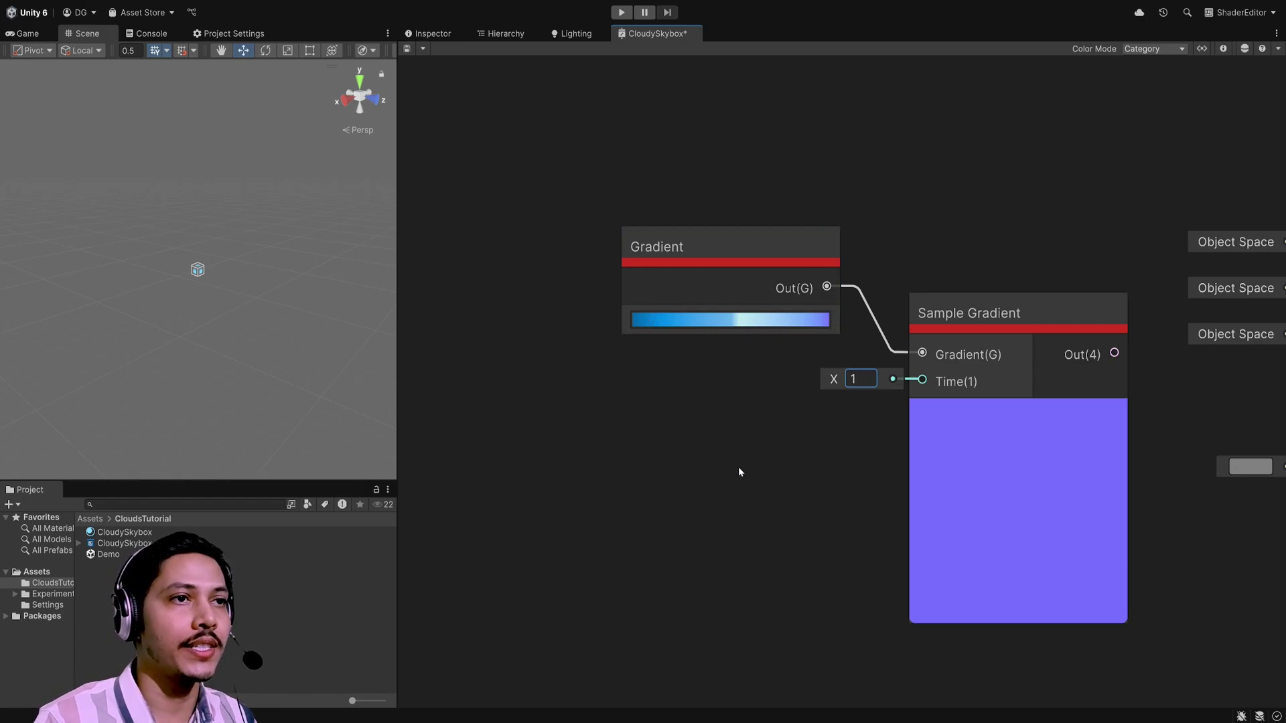
Step: Add a UV node, connect its output to the fragment's Base Color, save the graph and check the skybox in the scene
{"action": "middle_click_drag", "start_coordinate": [590, 473], "coordinate": [758, 382]}
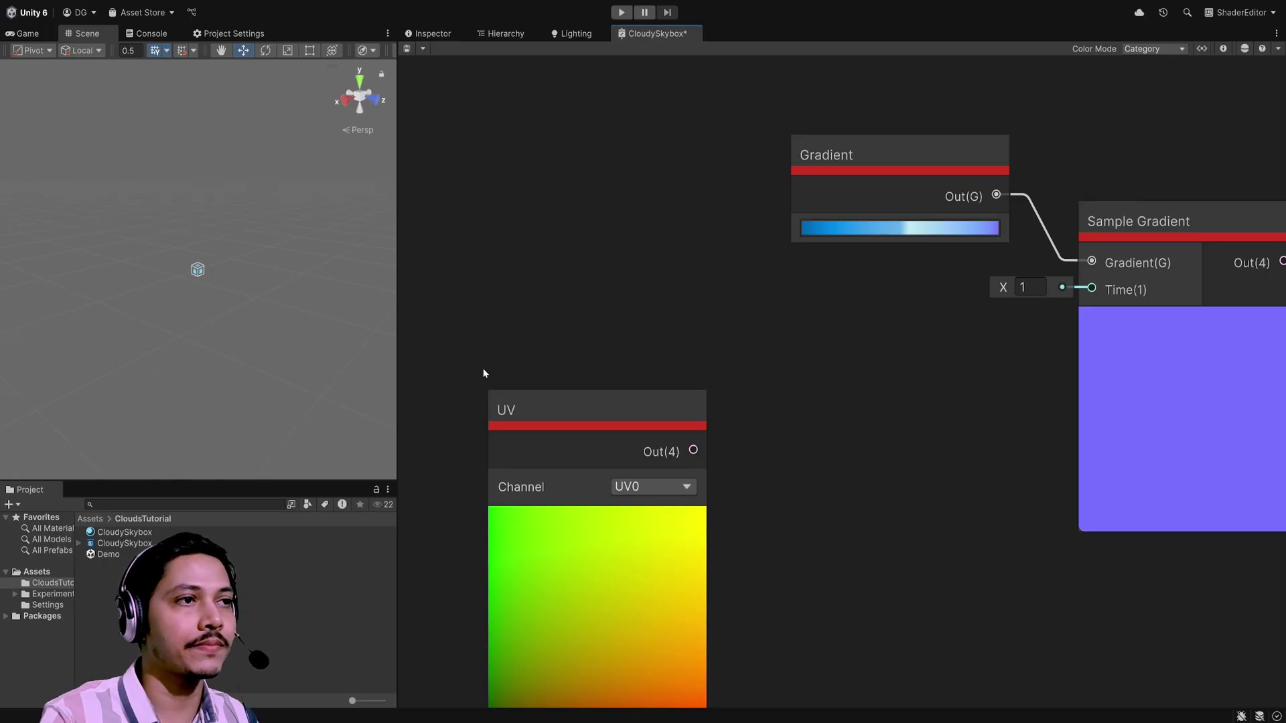
{"action": "key", "text": "a"}
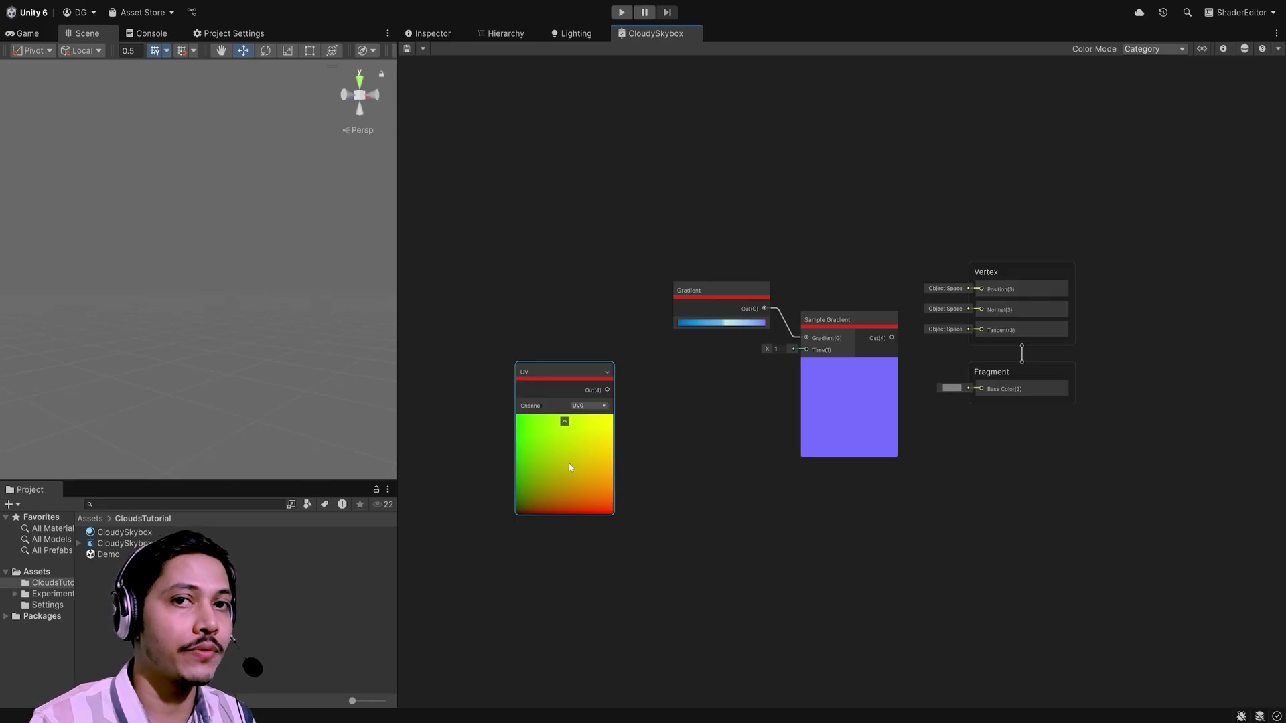
{"action": "left_click_drag", "start_coordinate": [607, 390], "coordinate": [981, 388]}
{"action": "key", "text": "ctrl+s"}
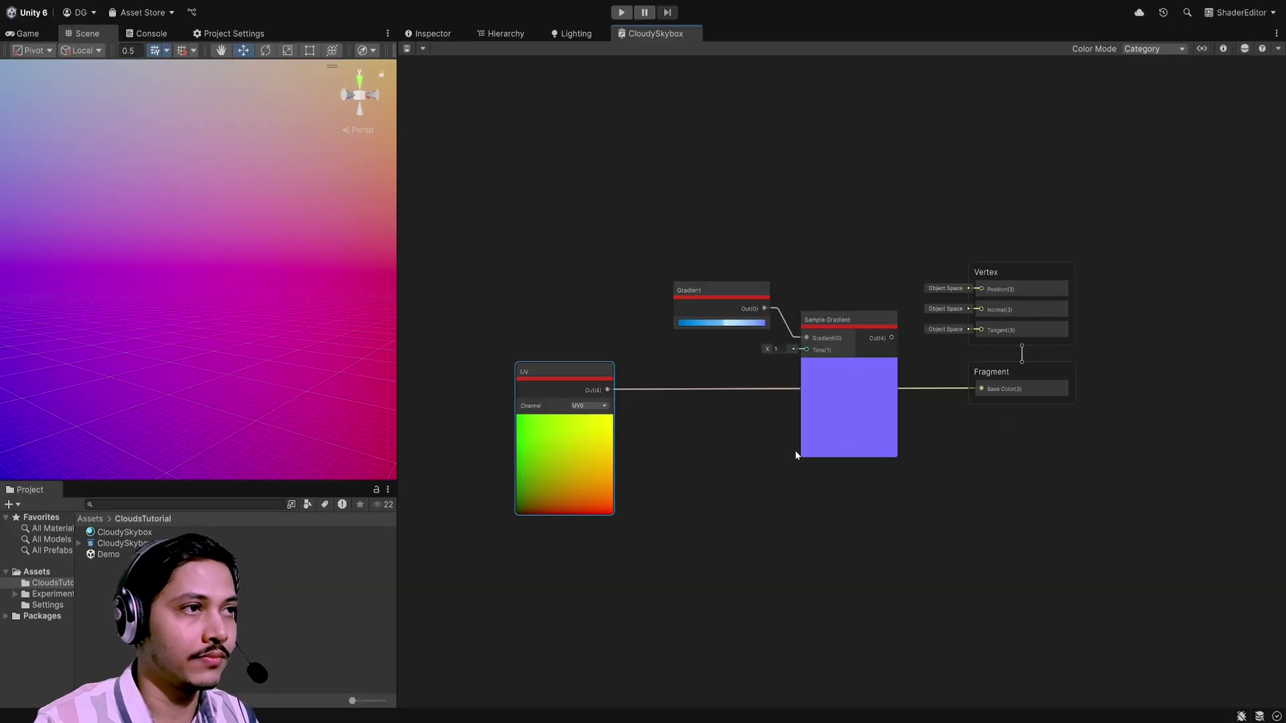
{"action": "right_click_drag", "start_coordinate": [141, 332], "coordinate": [566, 361]}
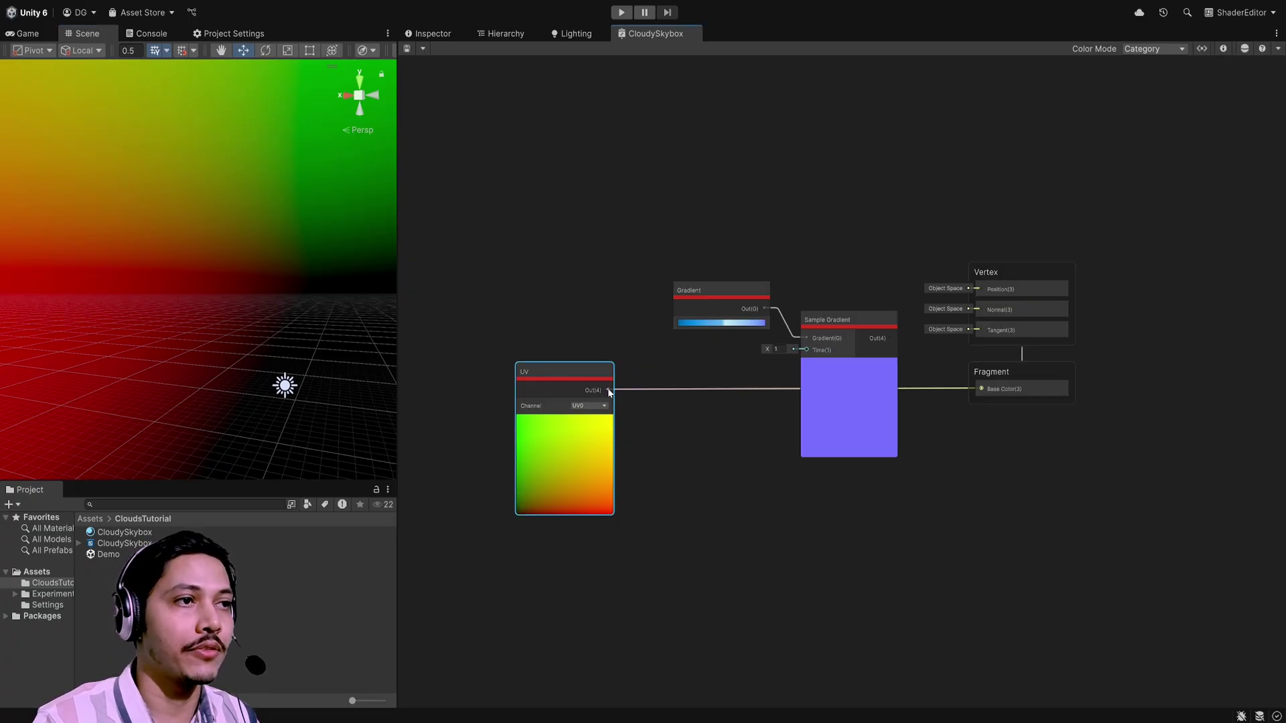
Step: Add a Swizzle node fed by the UV output, set its mask to y and collapse its preview
{"action": "left_click_drag", "start_coordinate": [608, 393], "coordinate": [671, 392]}
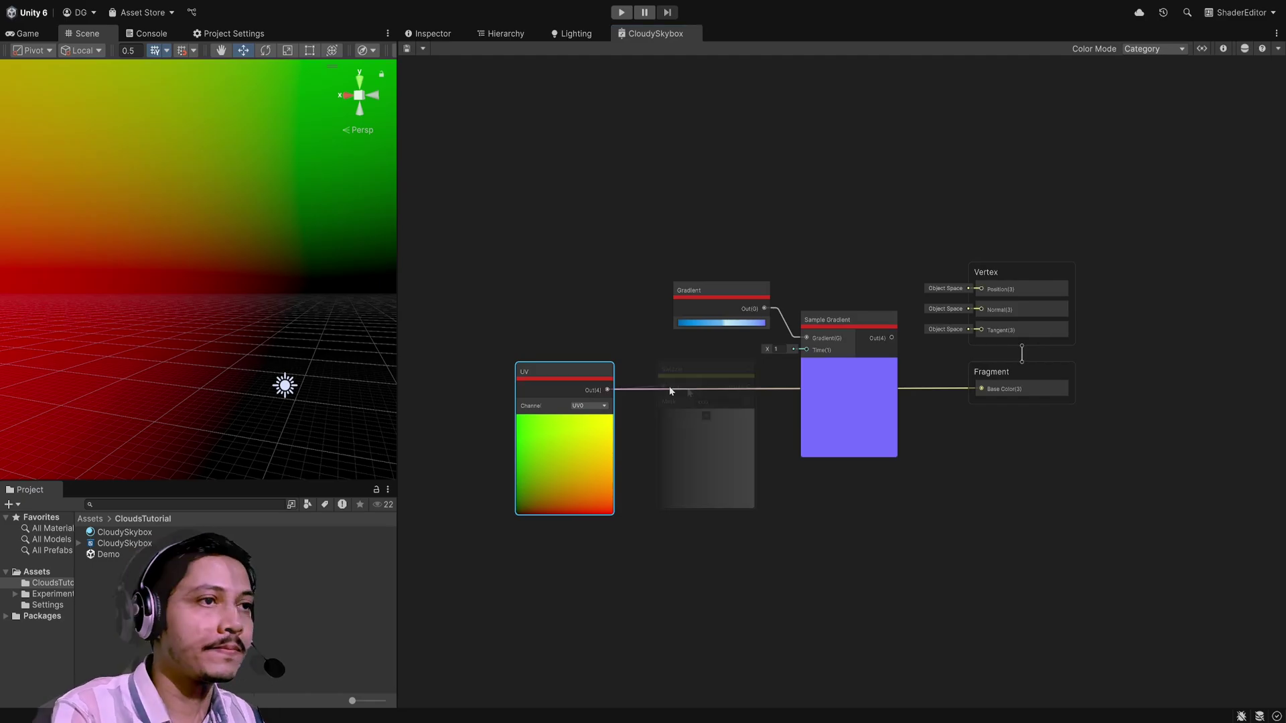
{"action": "left_click", "coordinate": [705, 403]}
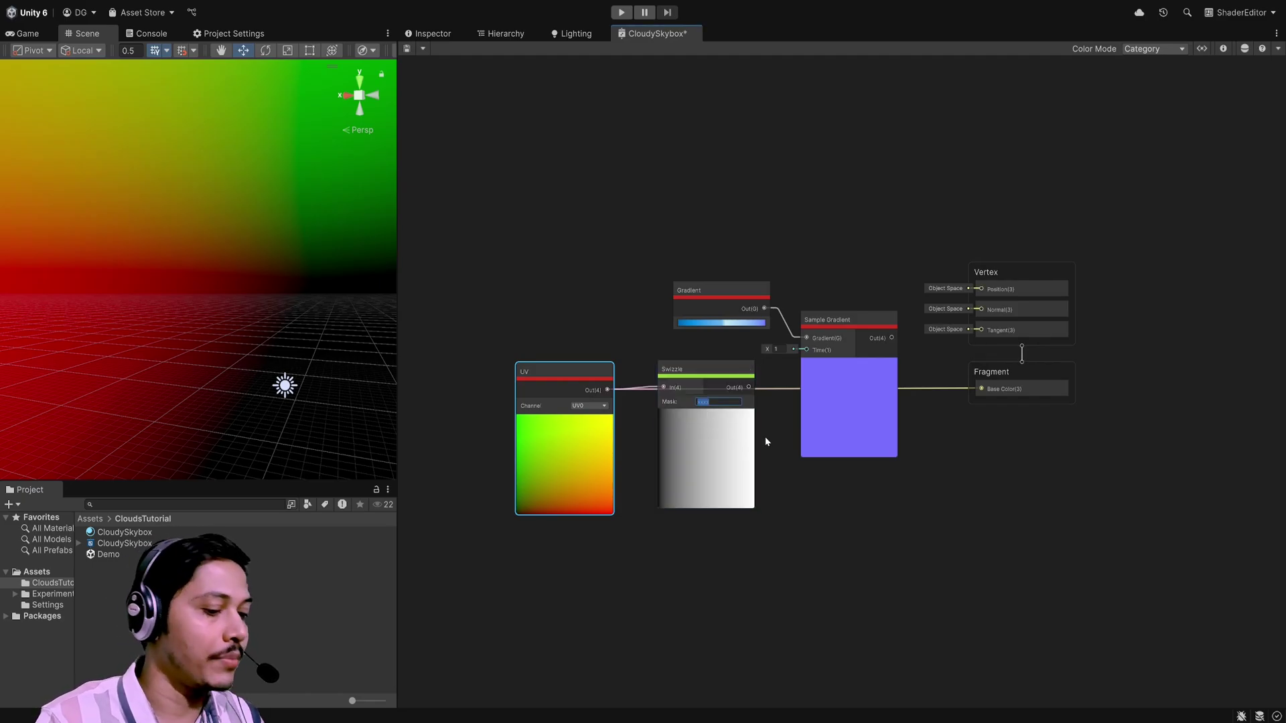
{"action": "type", "text": "y"}
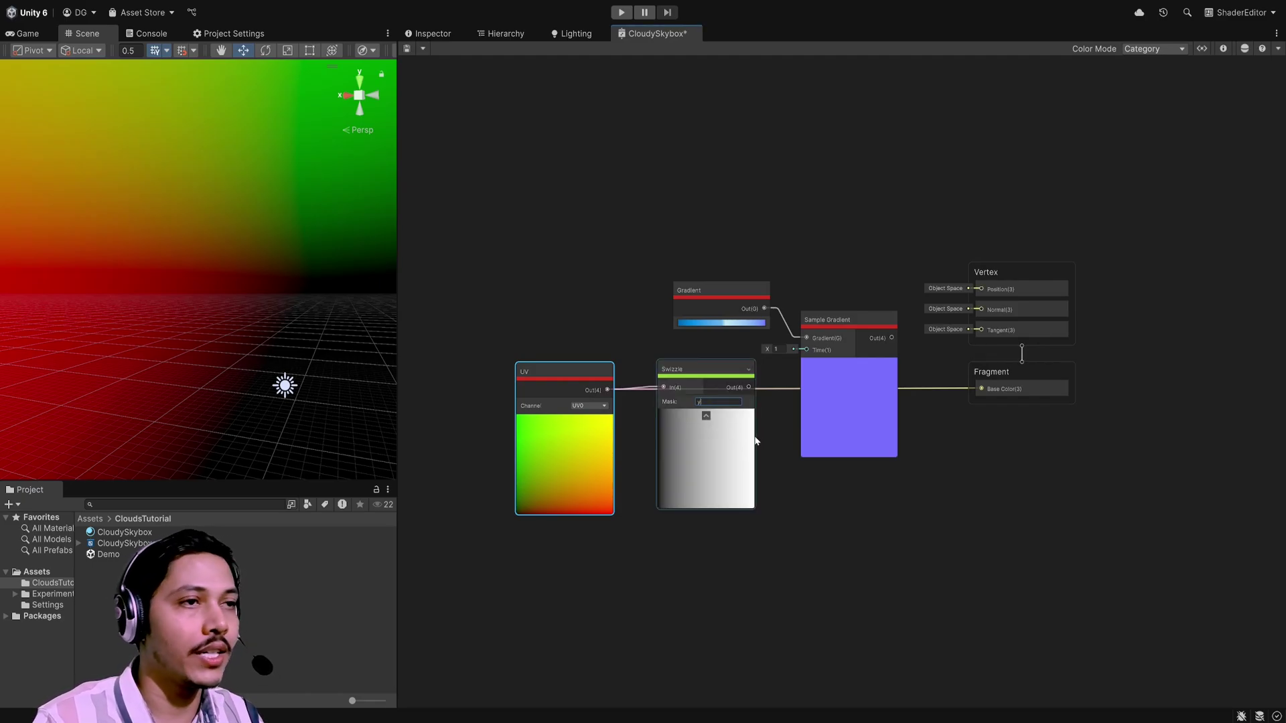
{"action": "left_click_drag", "start_coordinate": [688, 367], "coordinate": [669, 365]}
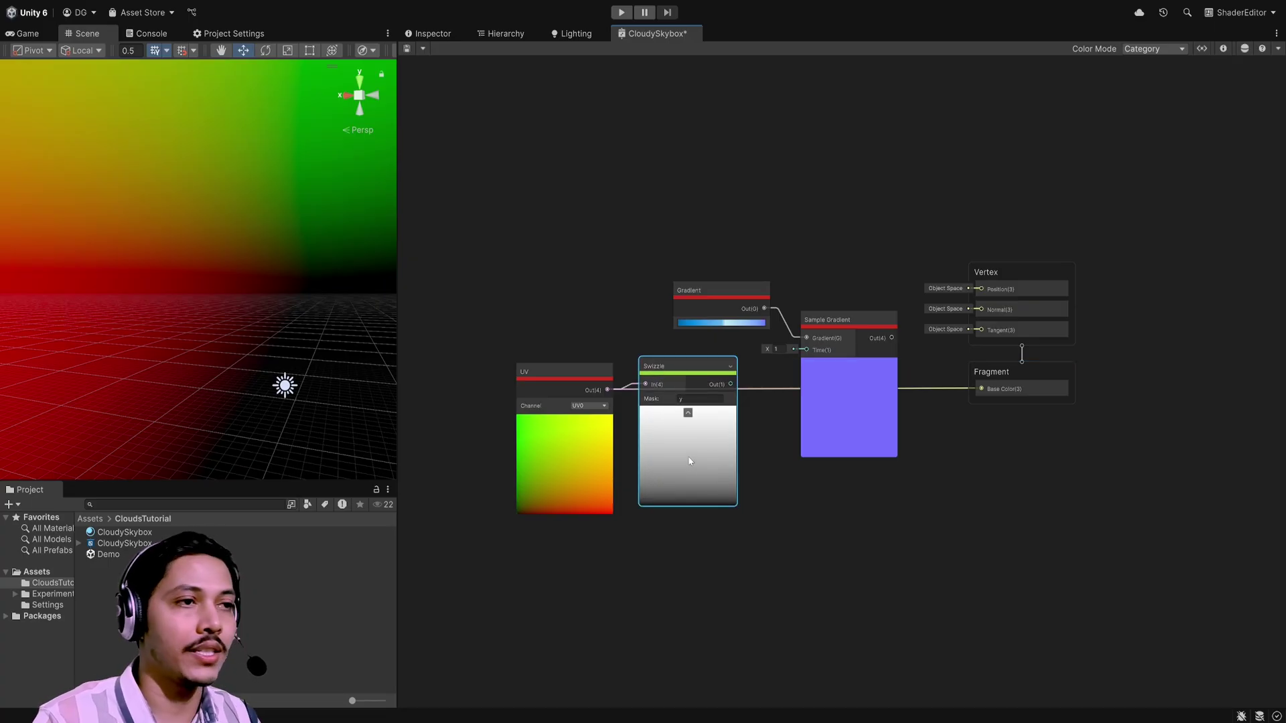
{"action": "left_click", "coordinate": [688, 413]}
{"action": "left_click_drag", "start_coordinate": [666, 380], "coordinate": [654, 387]}
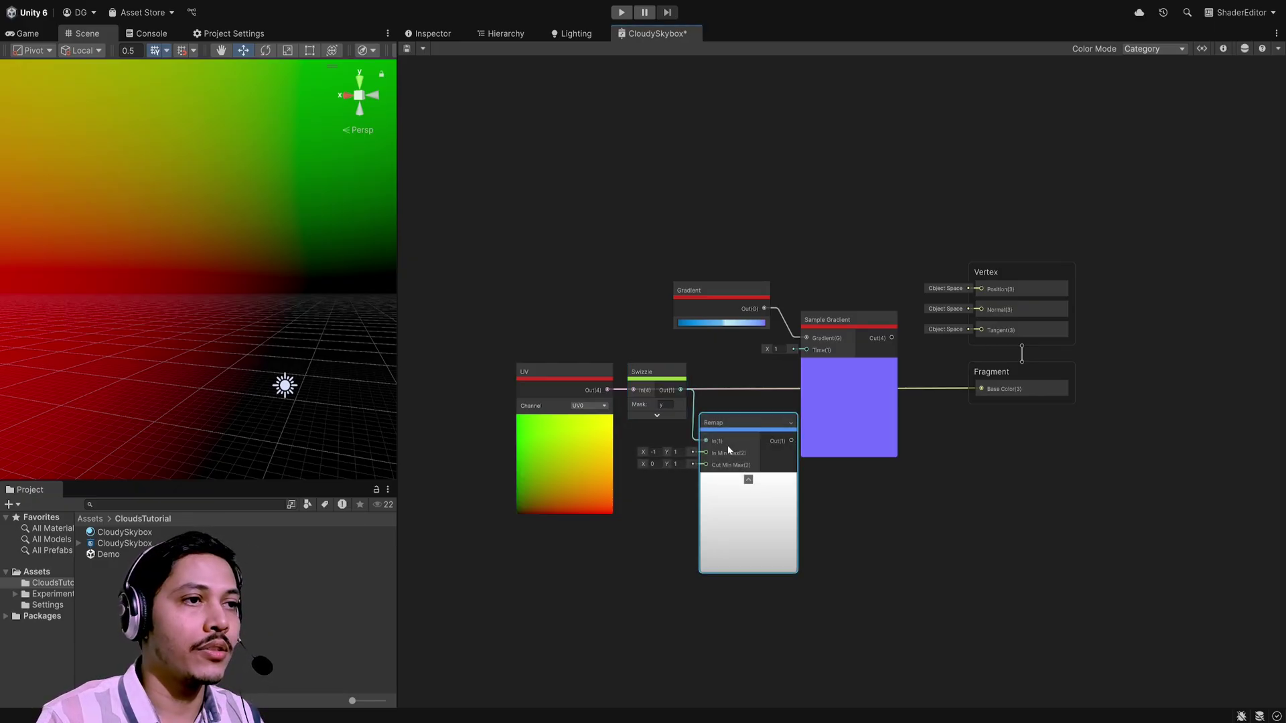
Step: Feed the Swizzle output into a Remap node with In Min Max -1 to 1 and Out Min Max 0 to 1
{"action": "left_click", "coordinate": [676, 452]}
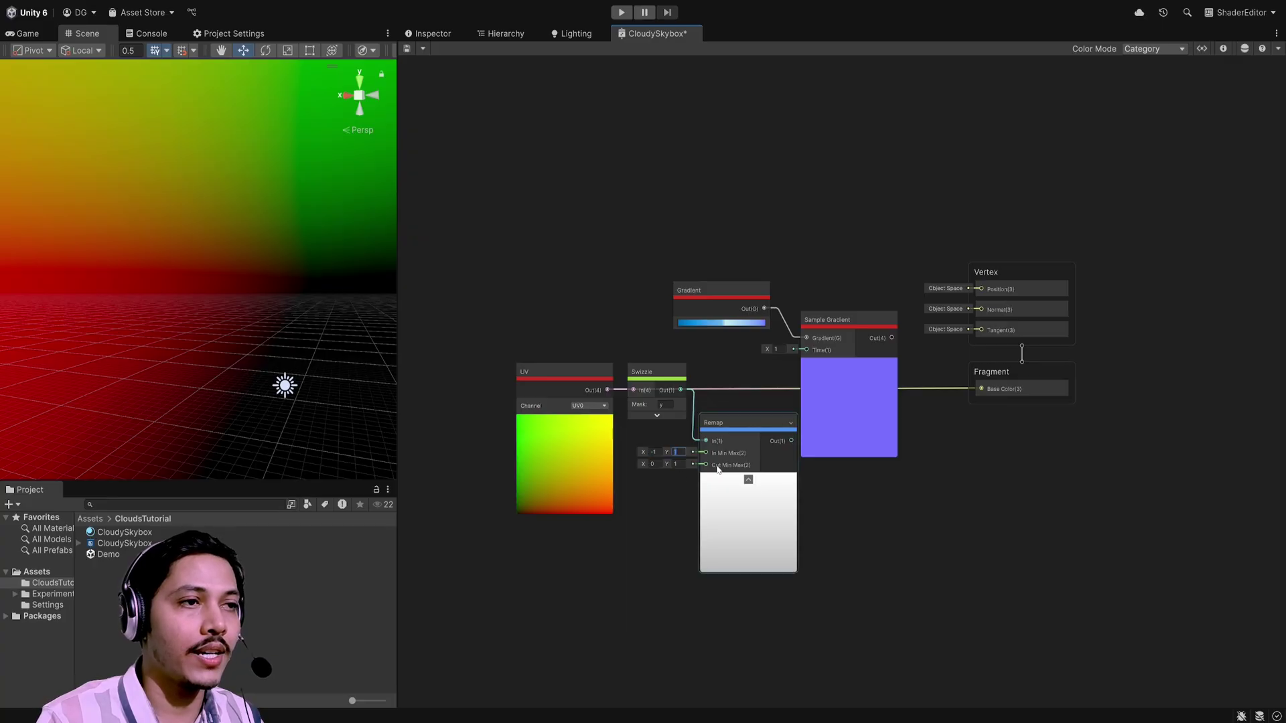
{"action": "key", "text": "Tab"}
{"action": "left_click", "coordinate": [680, 467]}
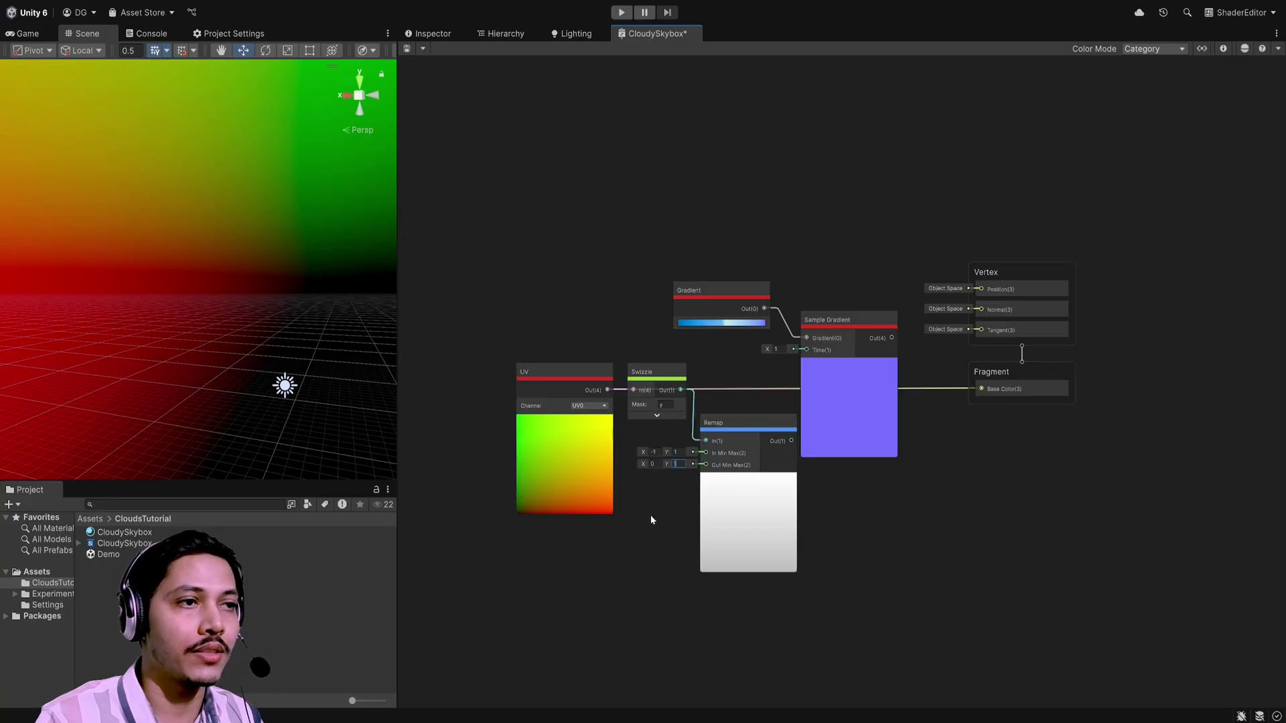
{"action": "left_click", "coordinate": [652, 519]}
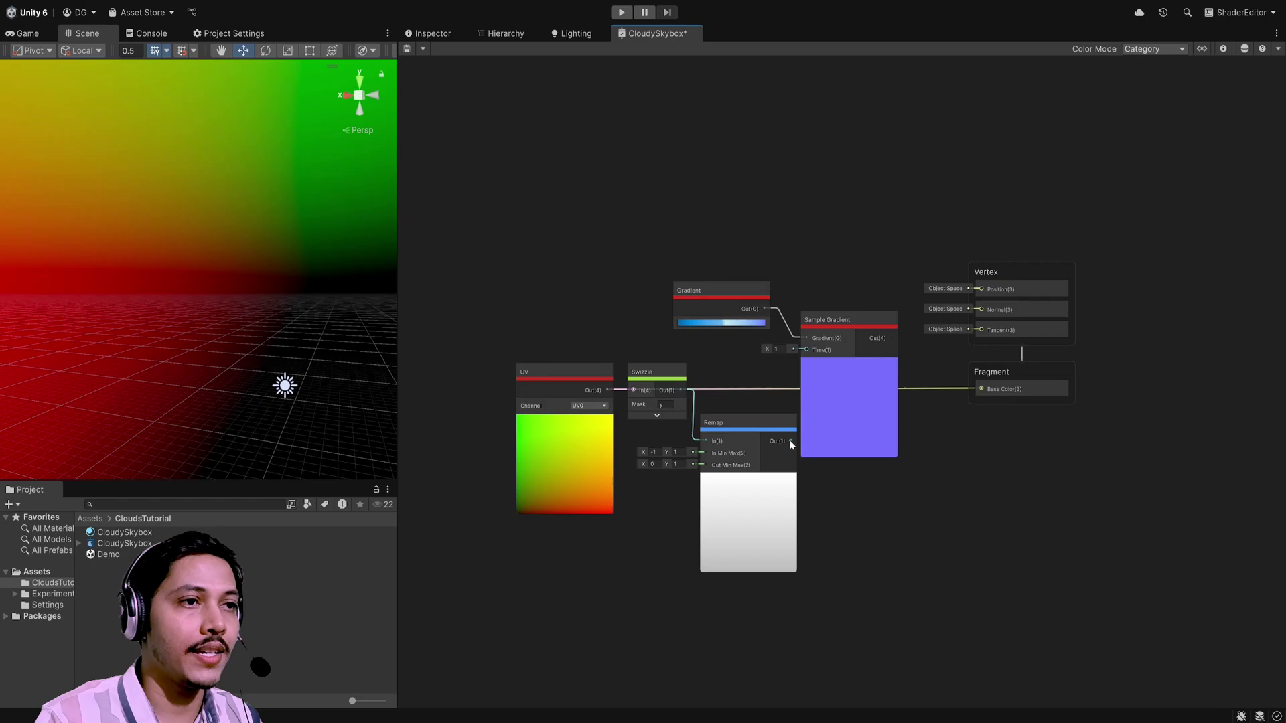
Step: Connect Remap to the Sample Gradient's Time and the Sample Gradient output to Base Color, and save the shader graph
{"action": "left_click_drag", "start_coordinate": [791, 442], "coordinate": [813, 350]}
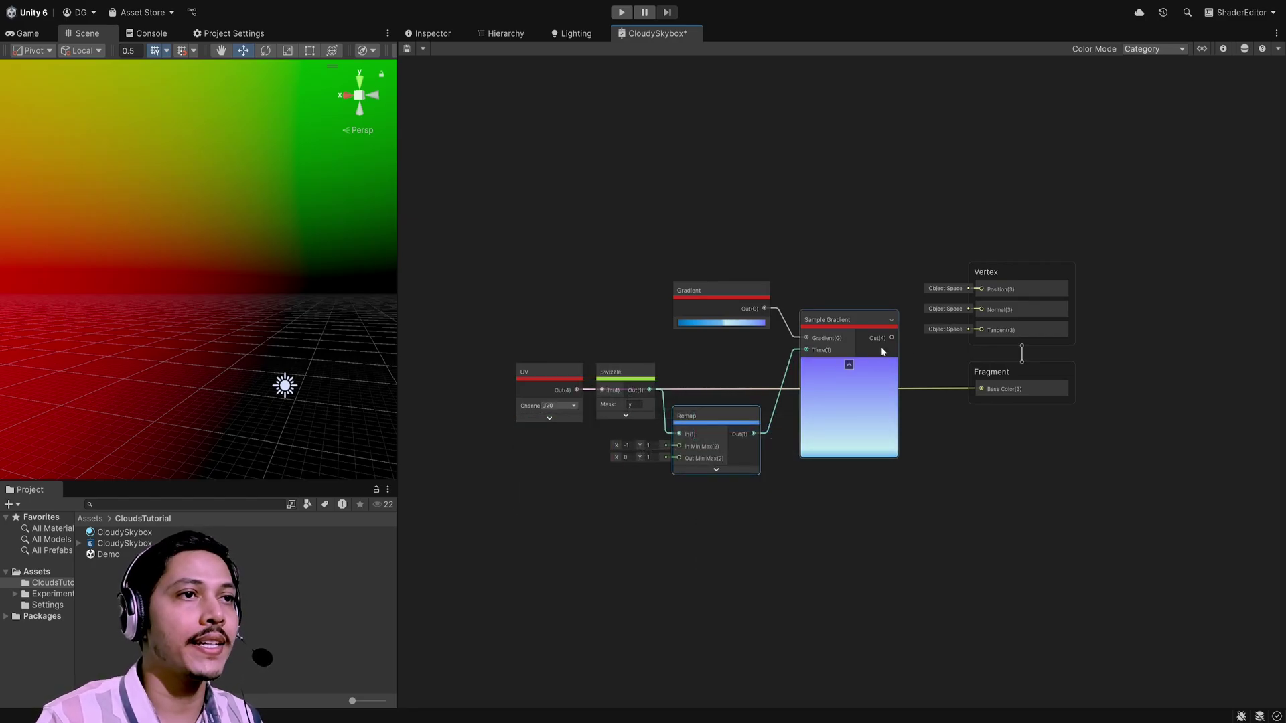
{"action": "left_click_drag", "start_coordinate": [894, 338], "coordinate": [983, 390]}
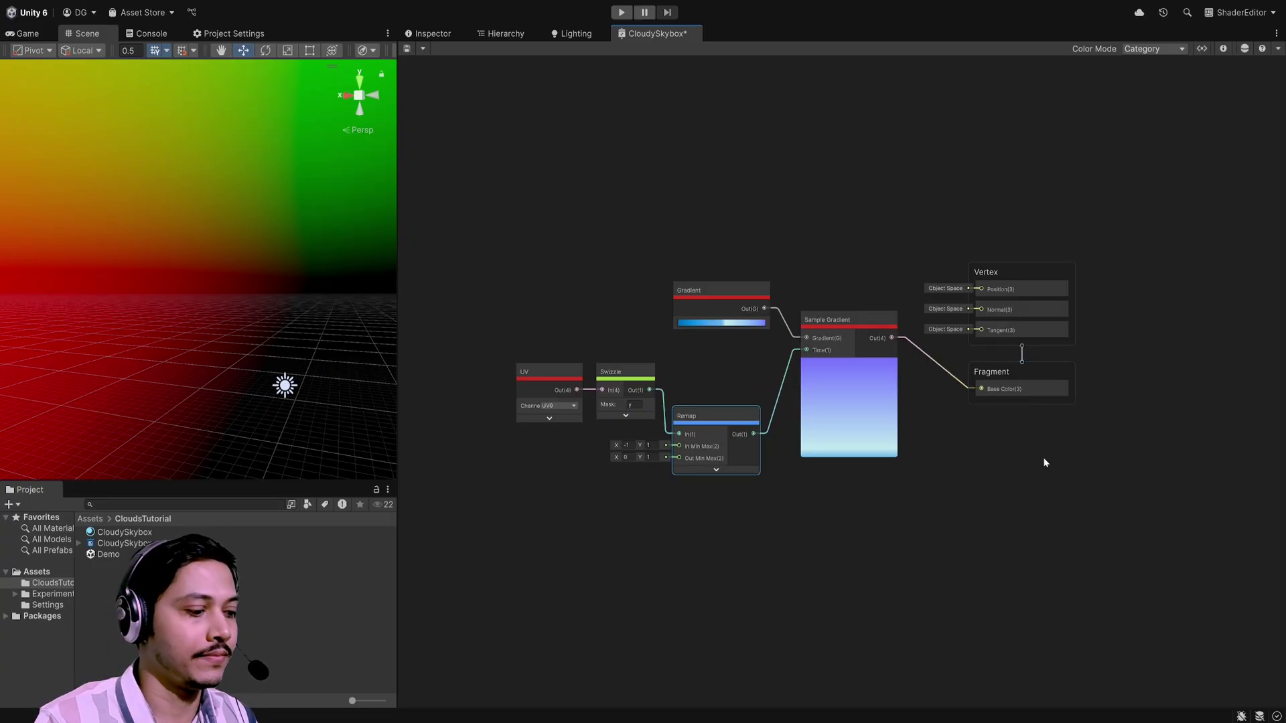
{"action": "key", "text": "ctrl+s"}
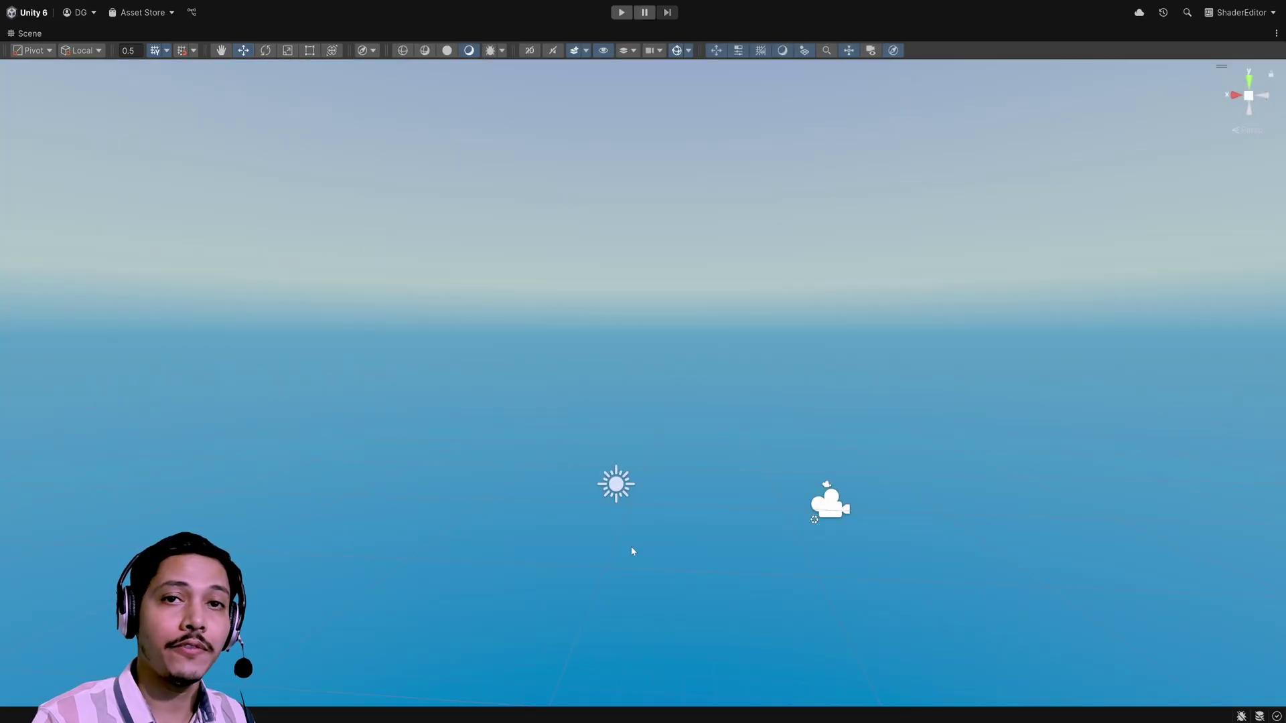
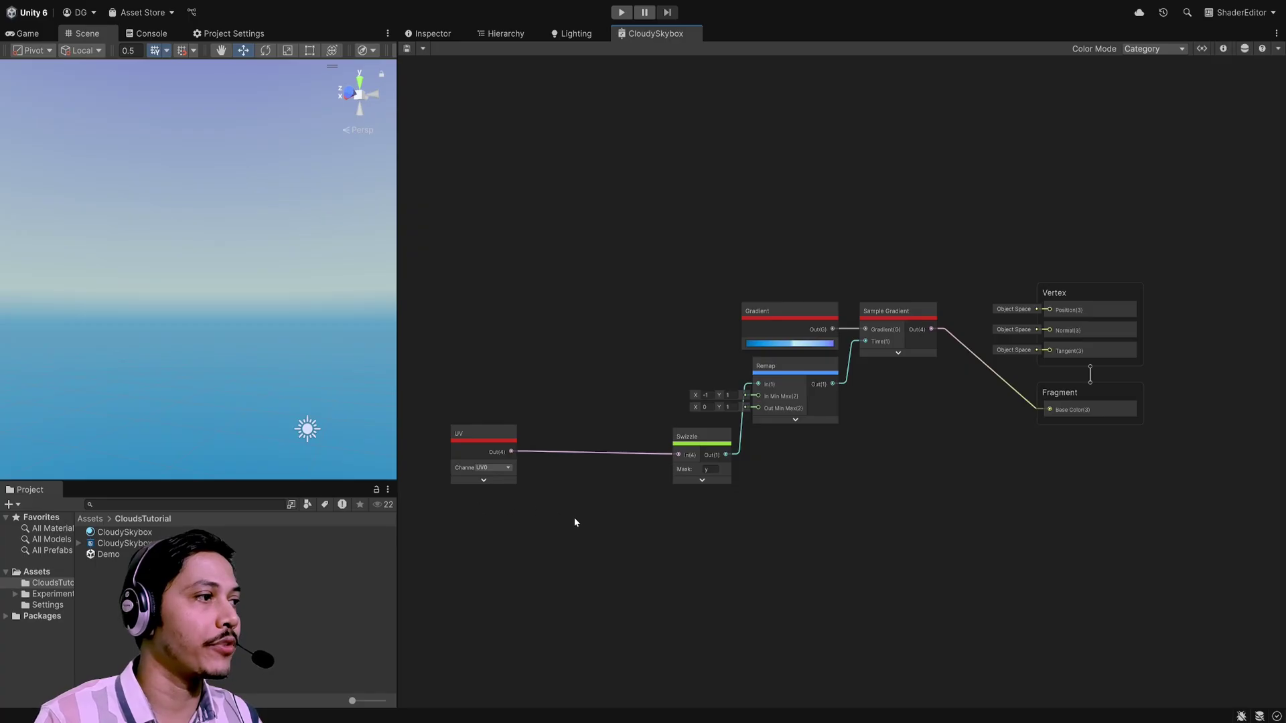
Step: Create a shader sub graph named Clouds in the CloudsTutorial folder and open it for editing
{"action": "left_click_drag", "start_coordinate": [20, 492], "coordinate": [492, 113]}
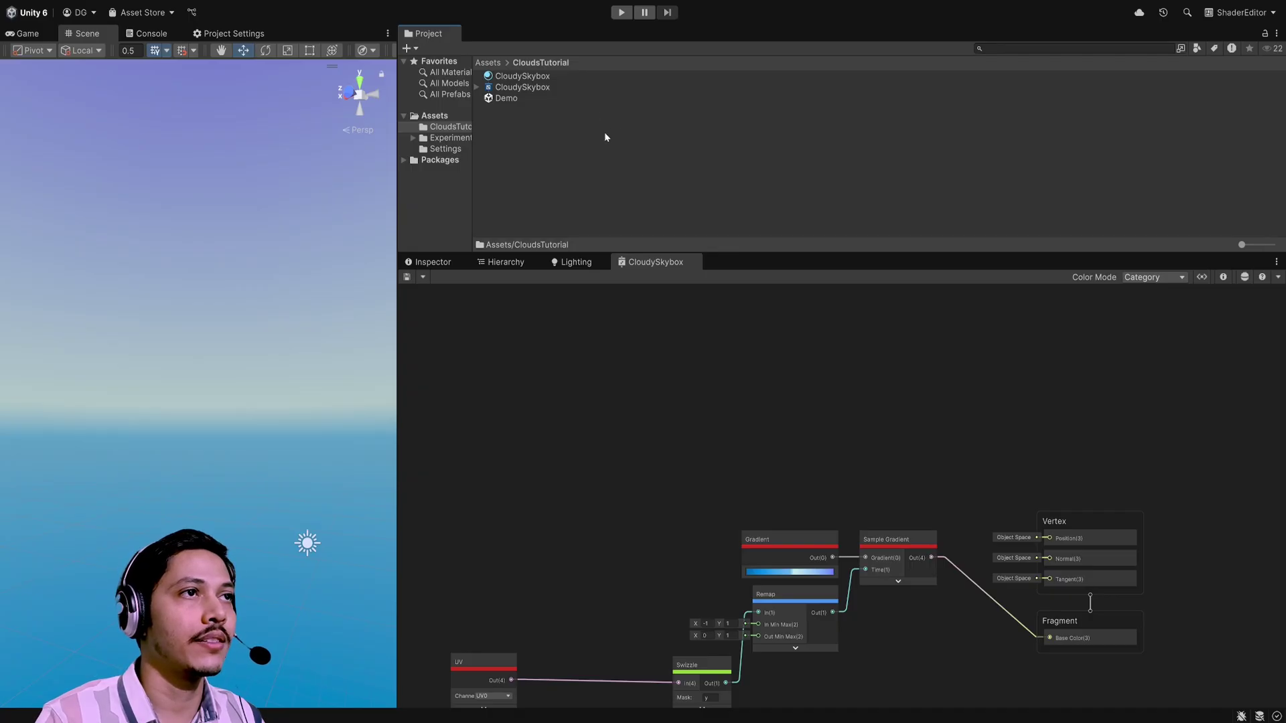
{"action": "left_click", "coordinate": [814, 295]}
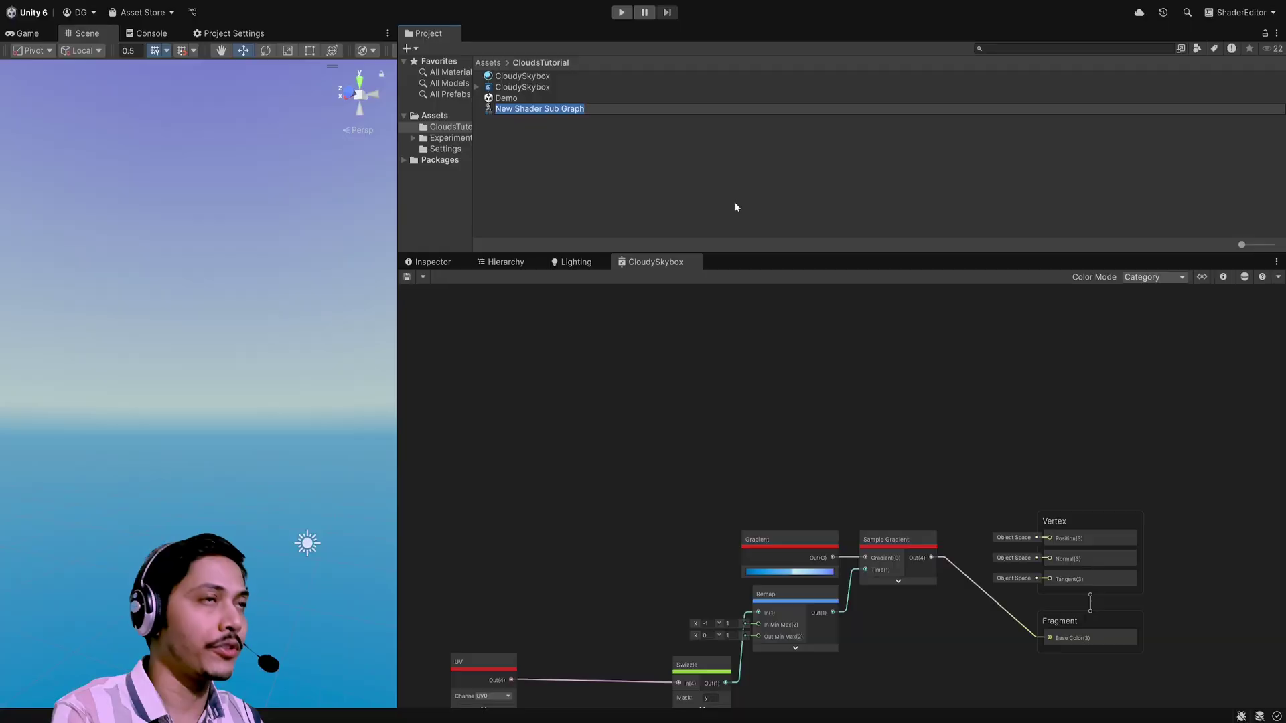
{"action": "type", "text": "Clouds"}
{"action": "key", "text": "Return"}
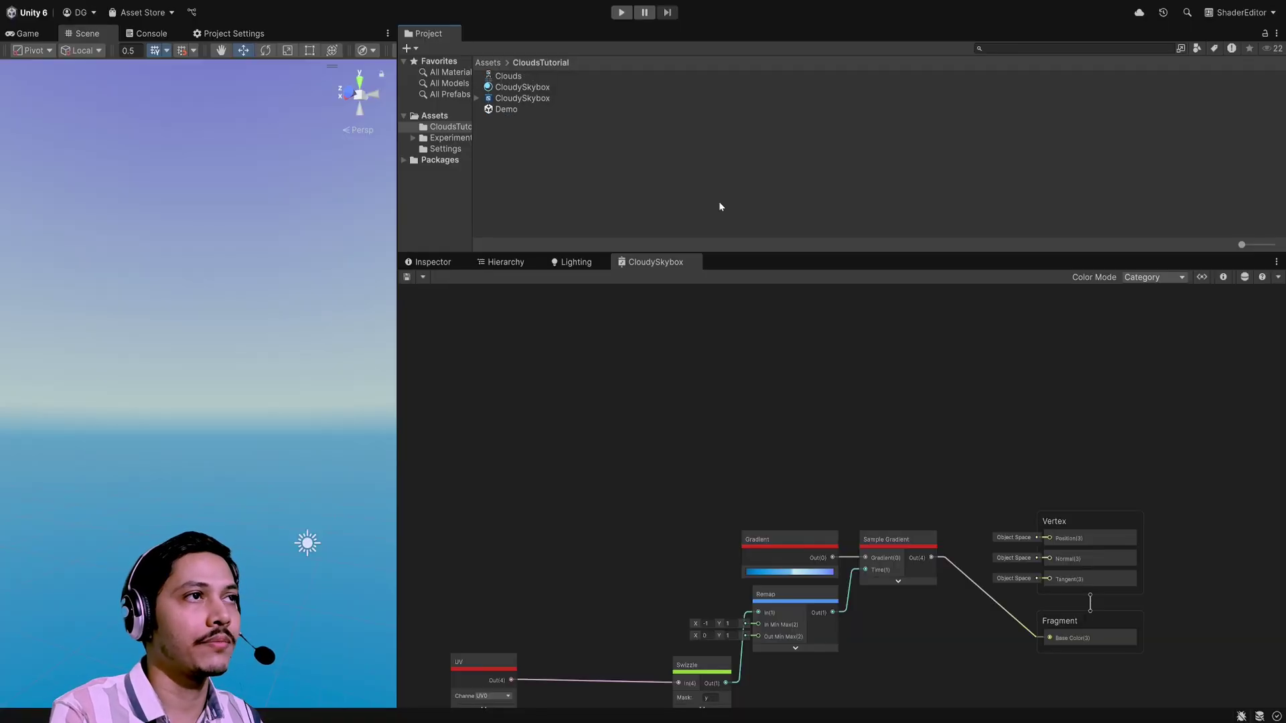
{"action": "double_click", "coordinate": [516, 80]}
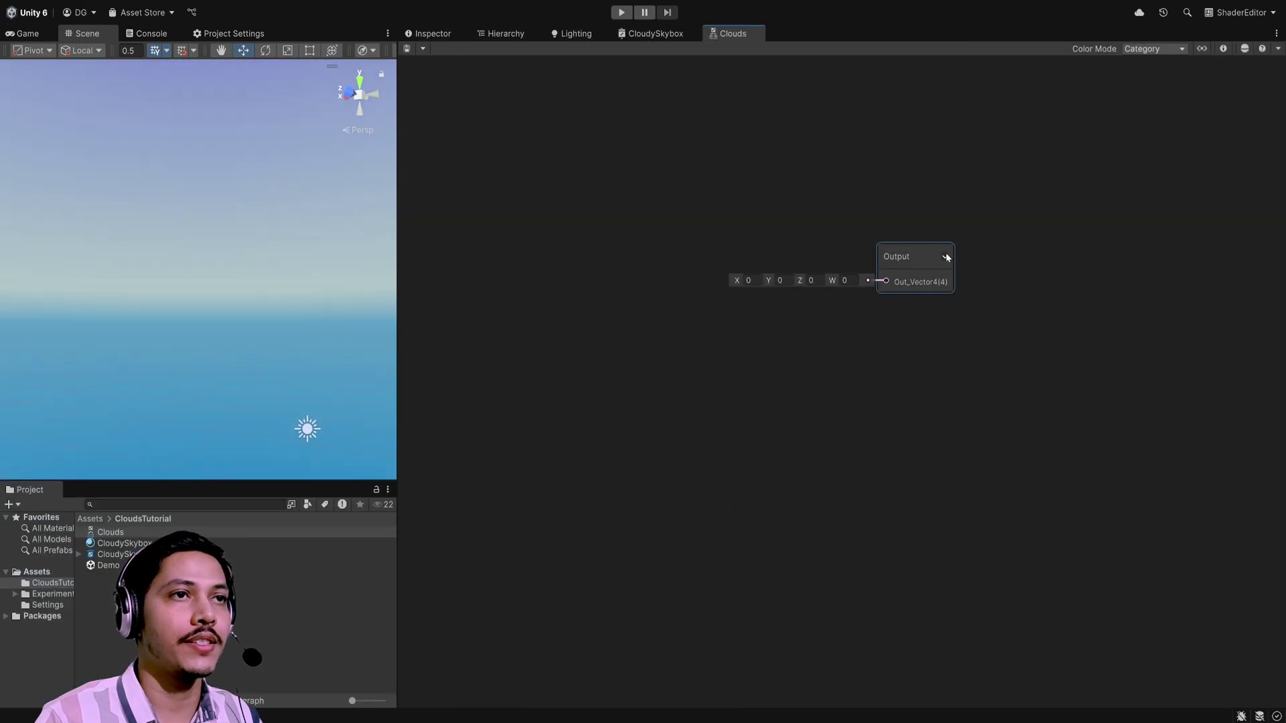
Step: Change the sub graph's output to a Float and rename it Clouds
{"action": "left_click", "coordinate": [924, 251]}
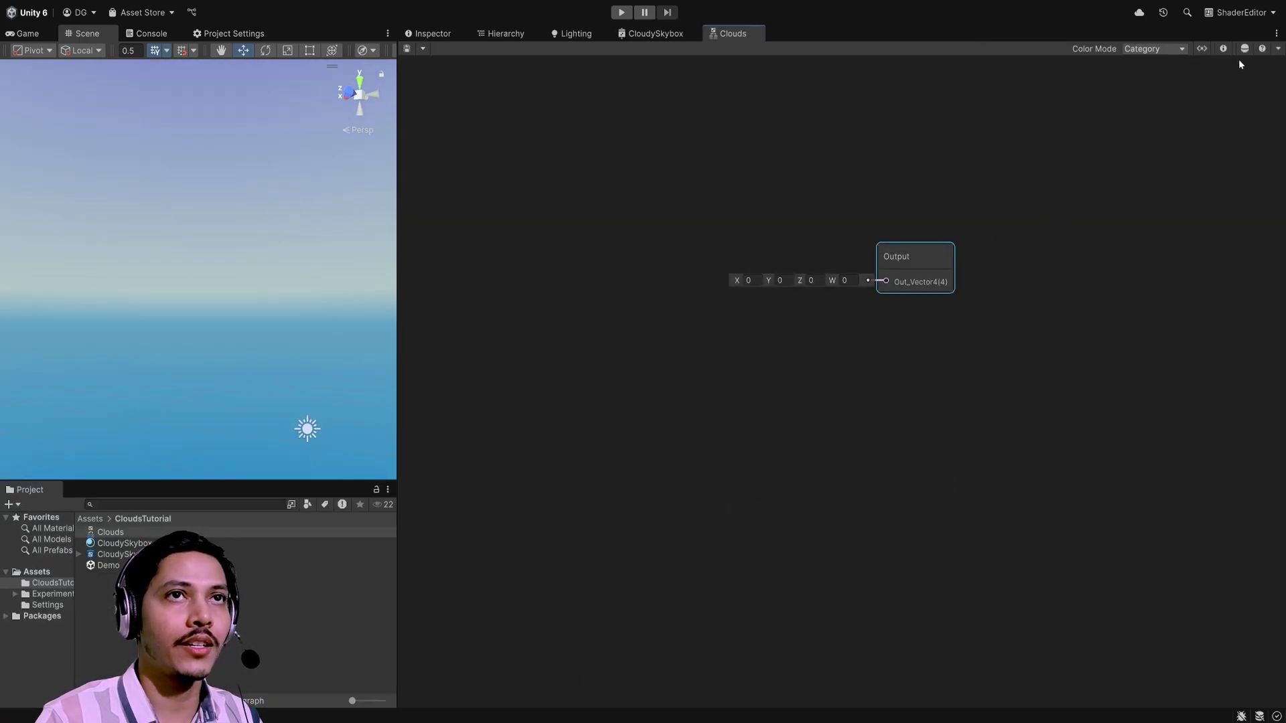
{"action": "left_click", "coordinate": [1223, 49]}
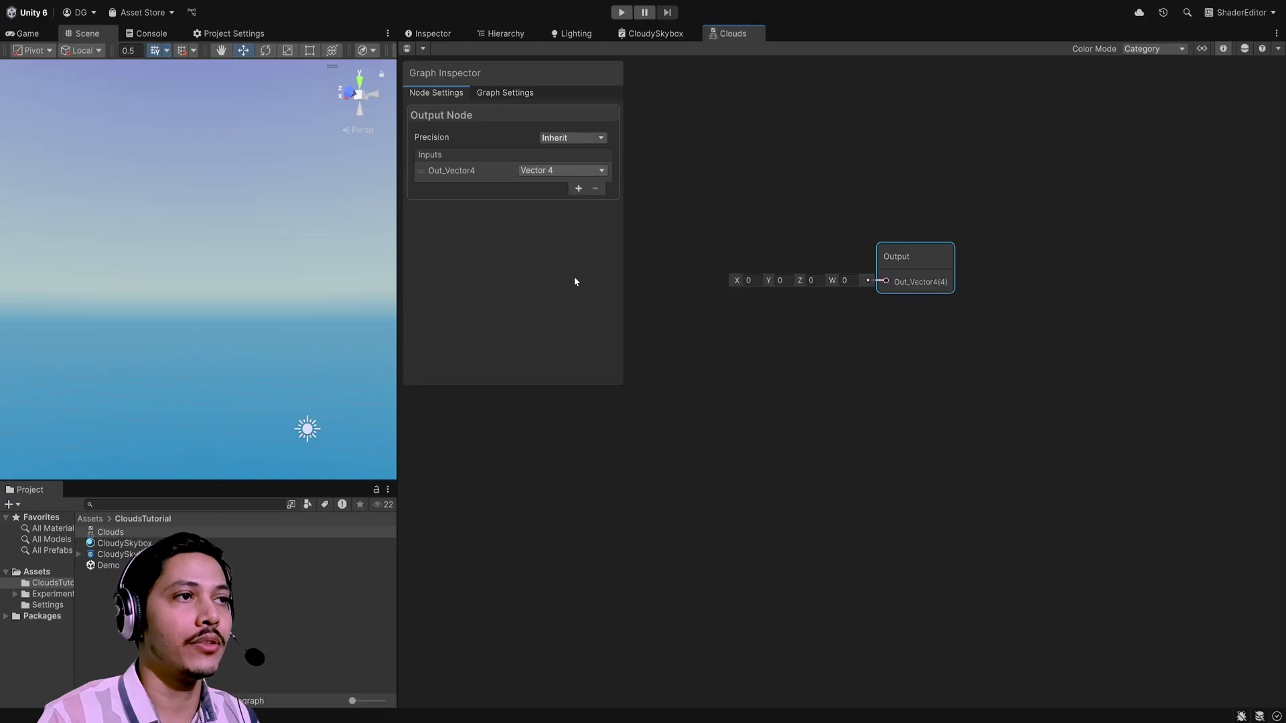
{"action": "left_click", "coordinate": [574, 313]}
{"action": "left_click", "coordinate": [493, 171]}
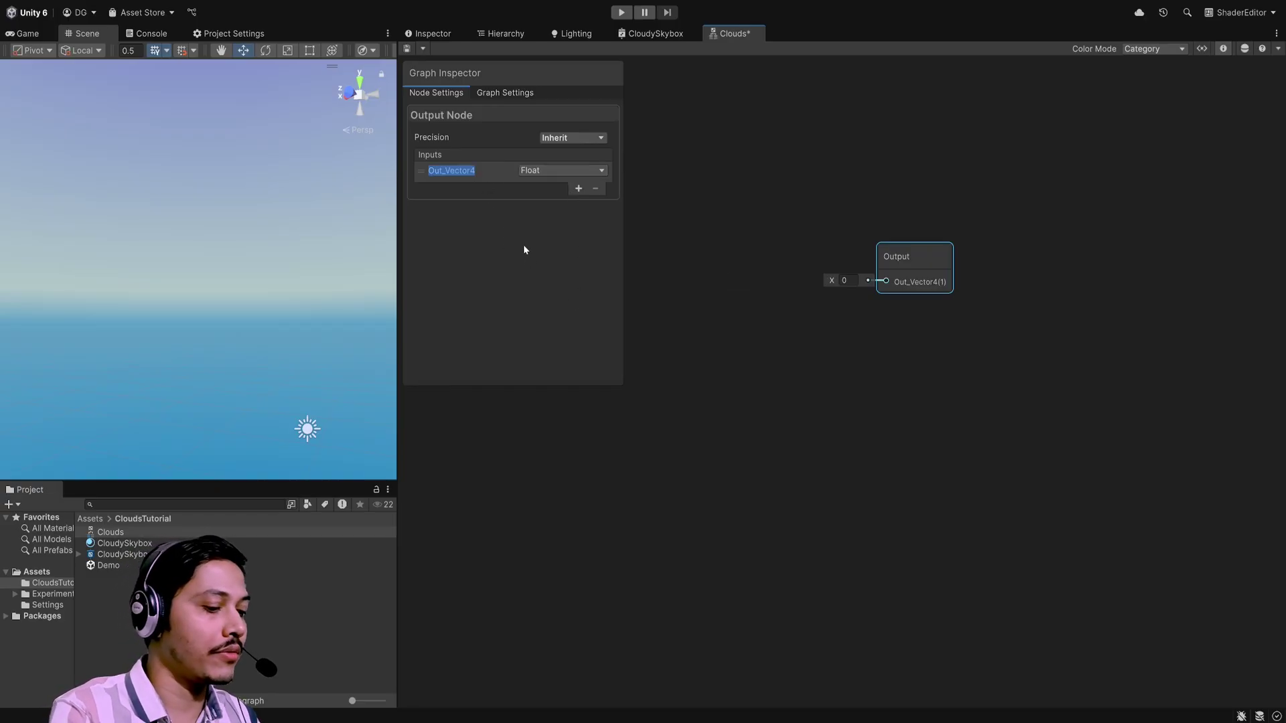
{"action": "type", "text": "Clu"}
{"action": "key", "text": "BackSpace"}
{"action": "type", "text": "ouds"}
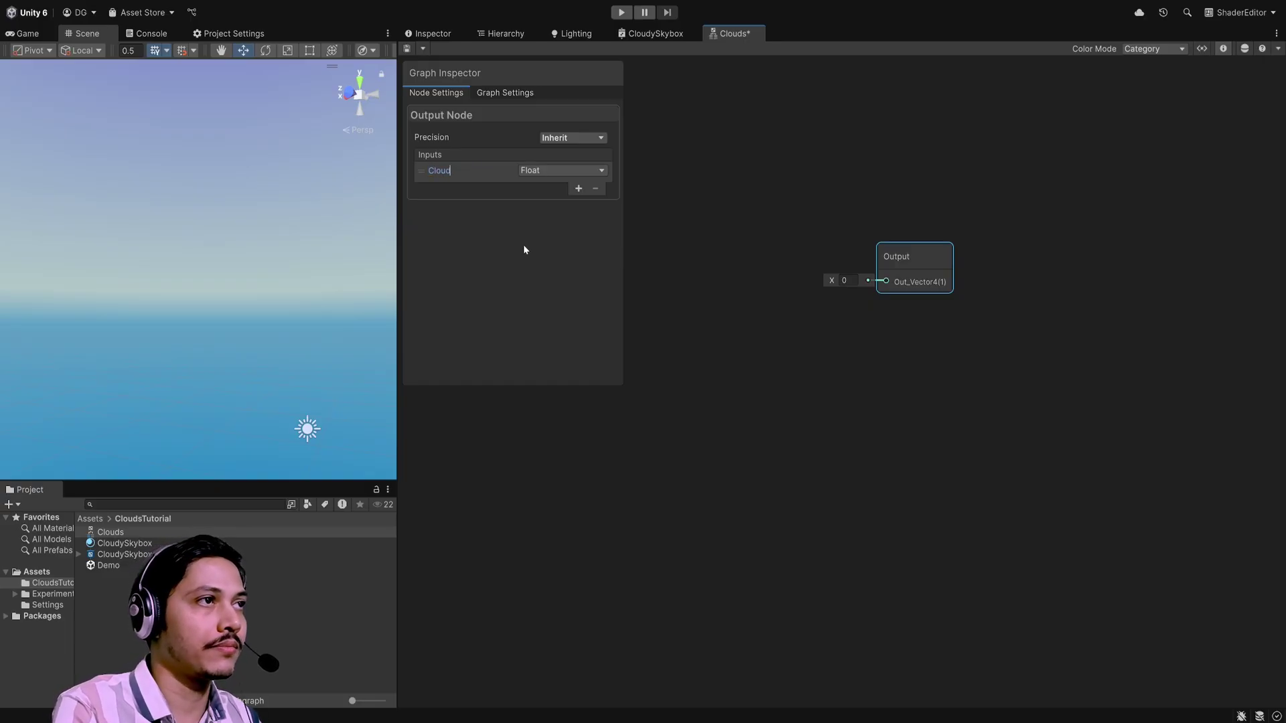
{"action": "key", "text": "Return"}
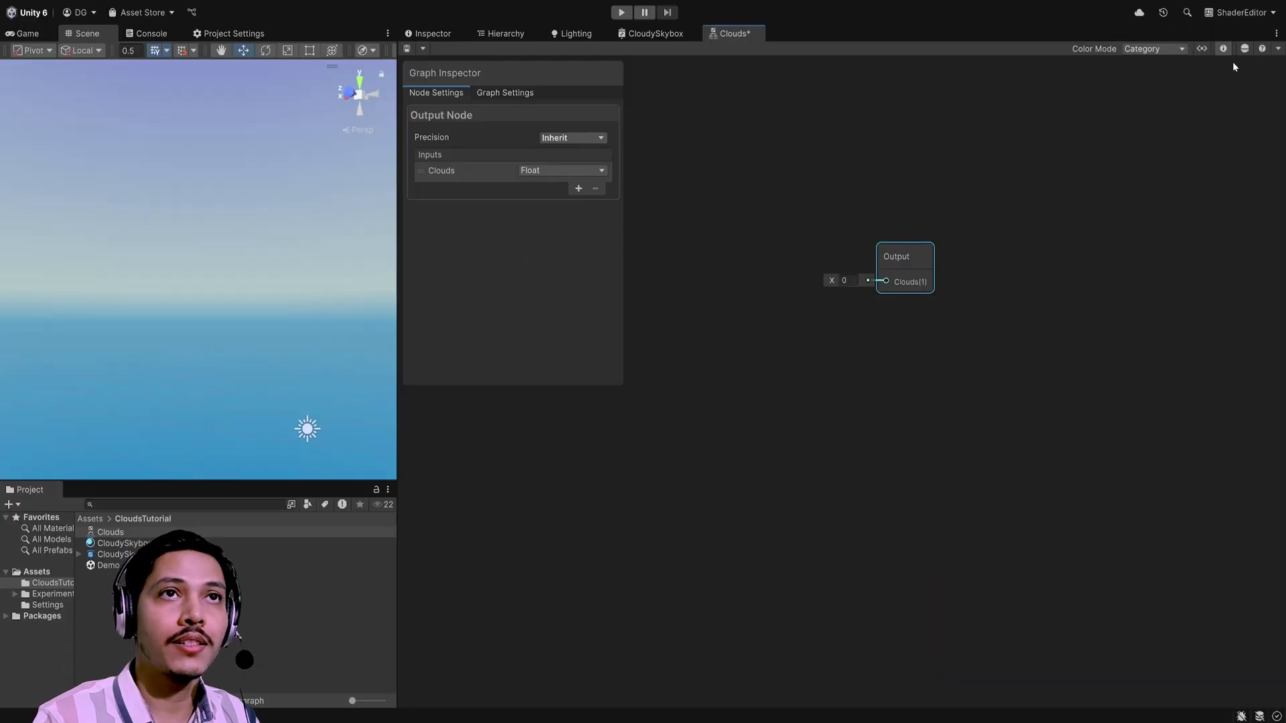
Step: Add a Vector2 property named UVs and a Float property named Scale to the sub graph
{"action": "left_click", "coordinate": [1202, 49]}
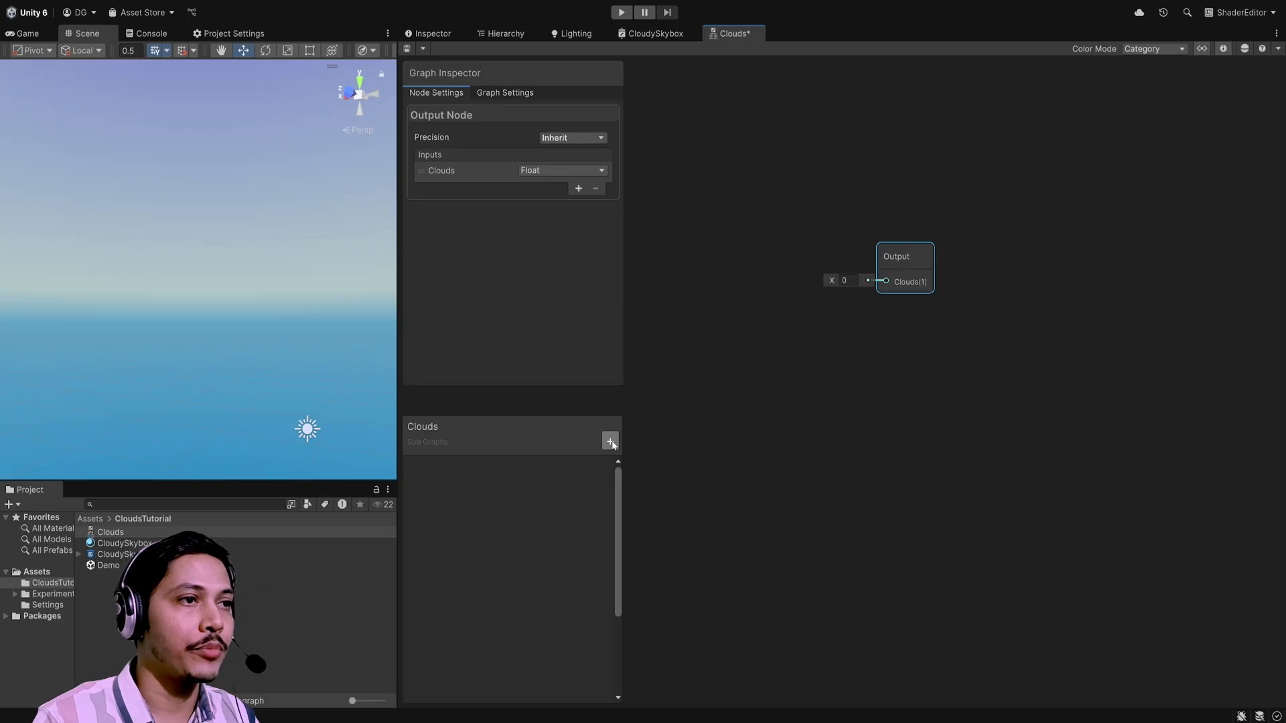
{"action": "left_click", "coordinate": [675, 477]}
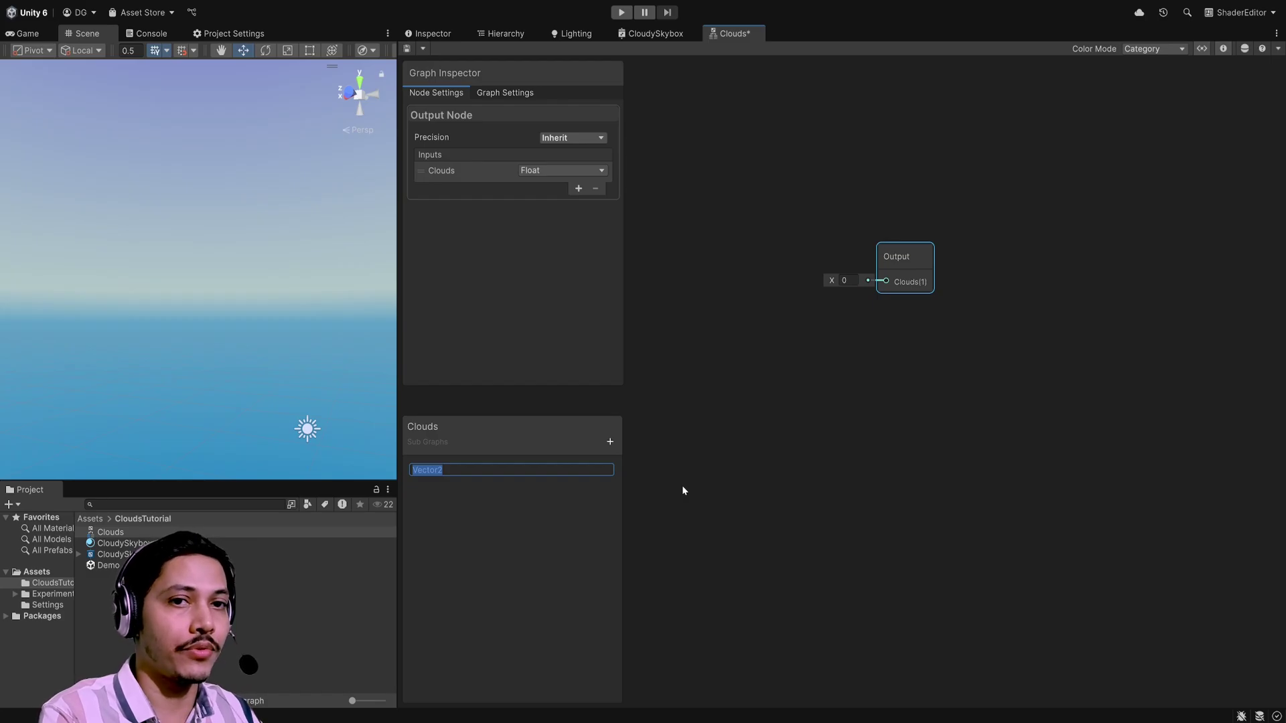
{"action": "type", "text": "UVs"}
{"action": "key", "text": "Return"}
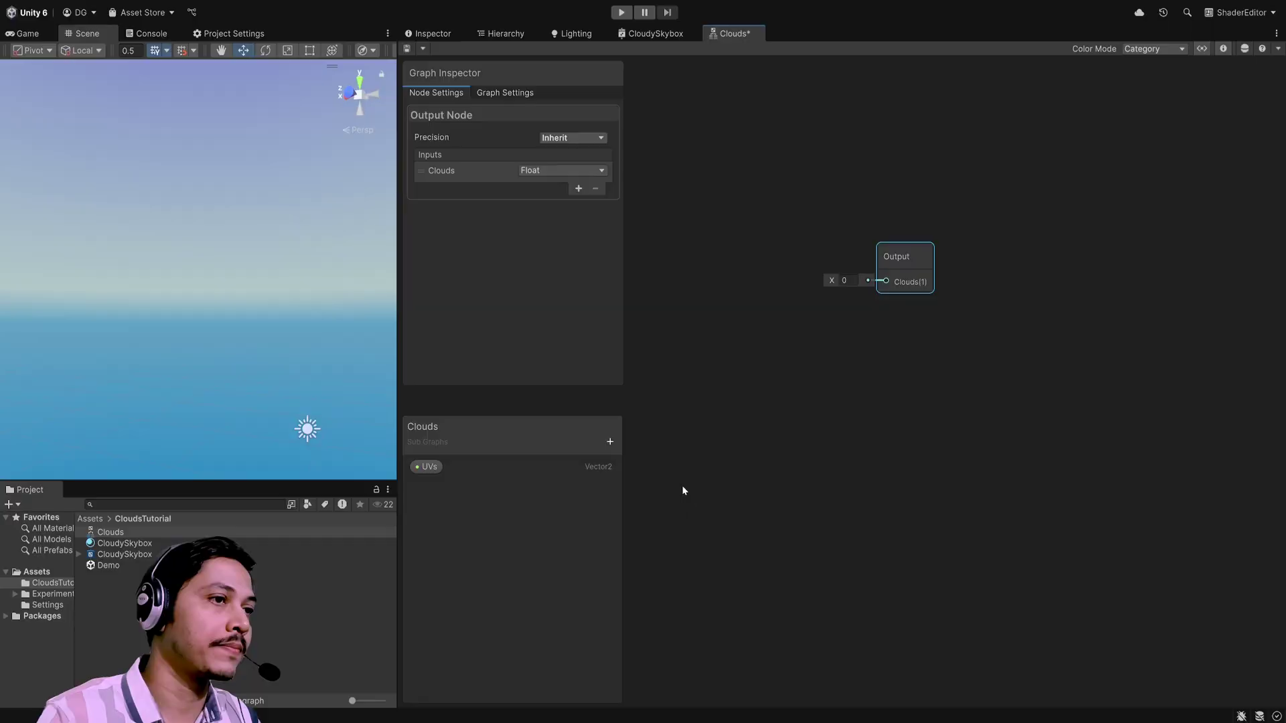
{"action": "left_click", "coordinate": [651, 462]}
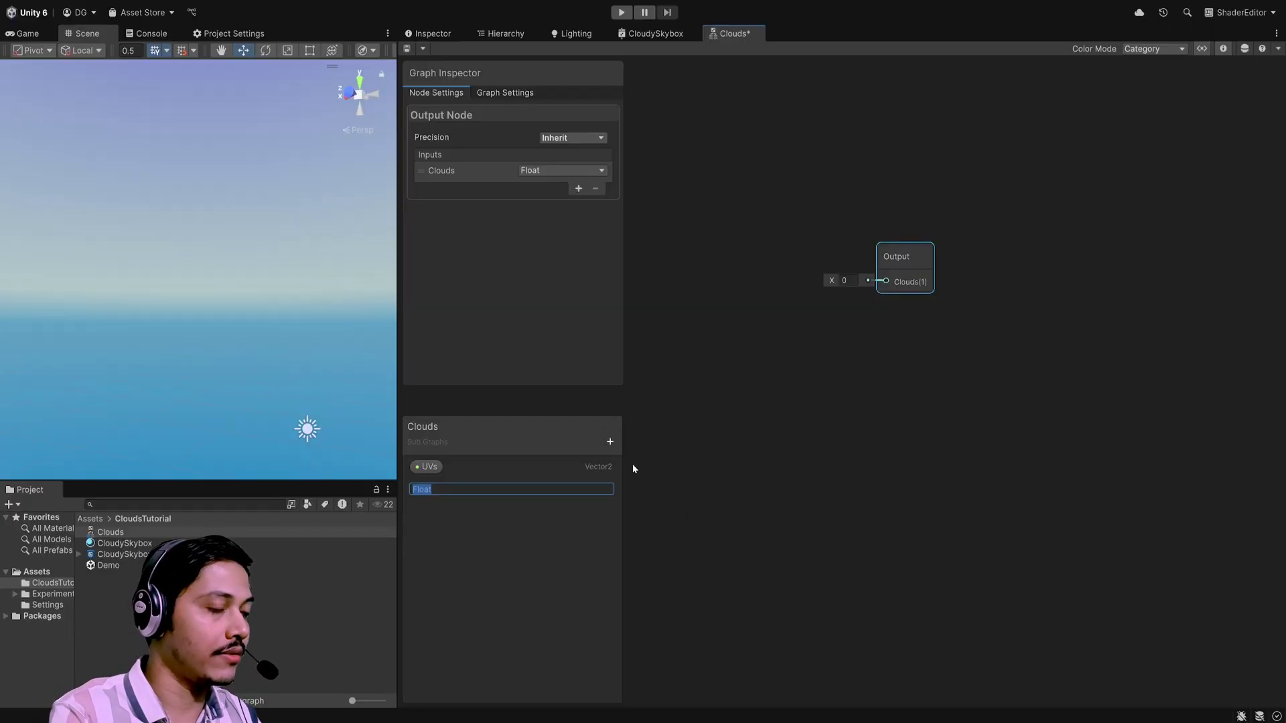
{"action": "type", "text": "Scale"}
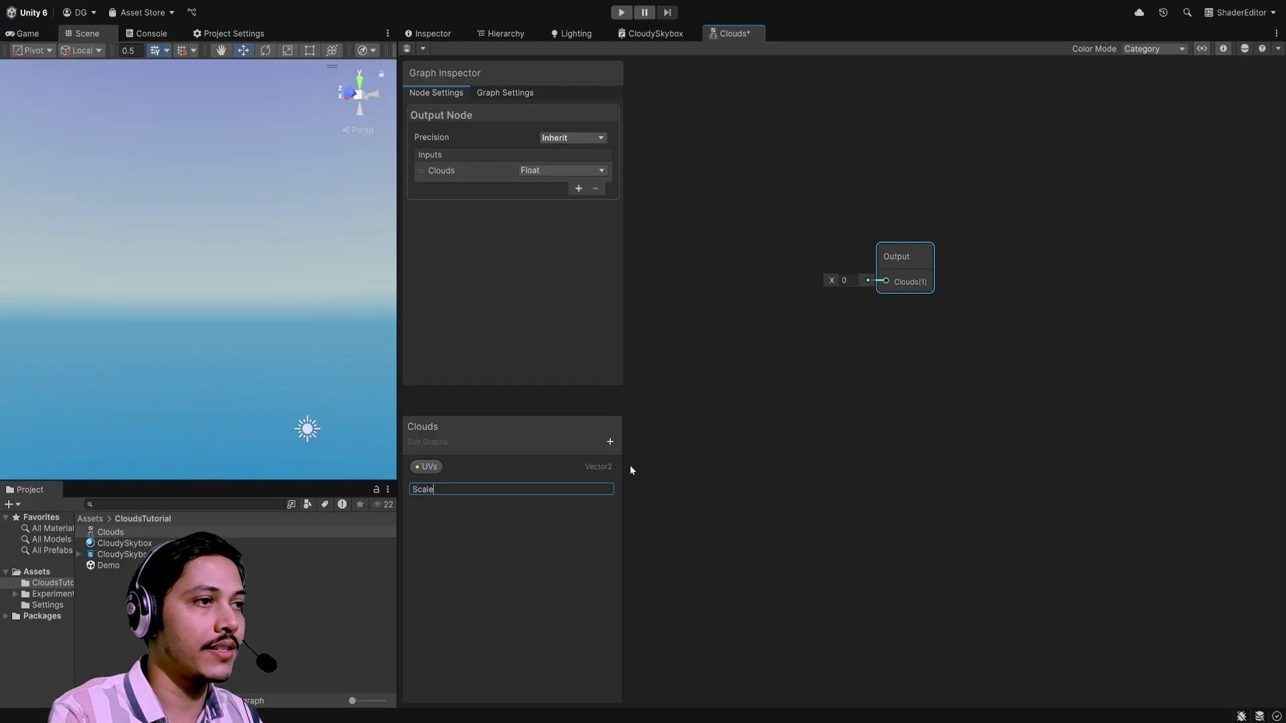
{"action": "key", "text": "Return"}
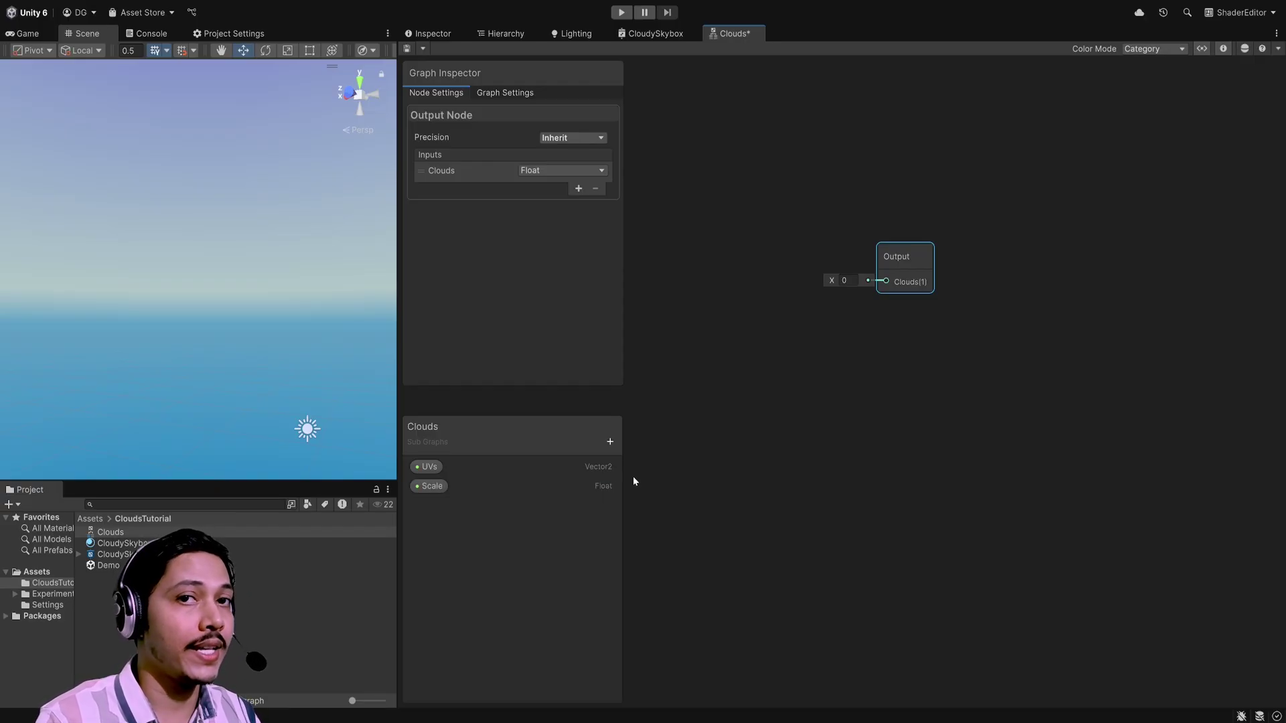
Step: Add a Vector2 property named Speed to the sub graph
{"action": "left_click", "coordinate": [610, 440]}
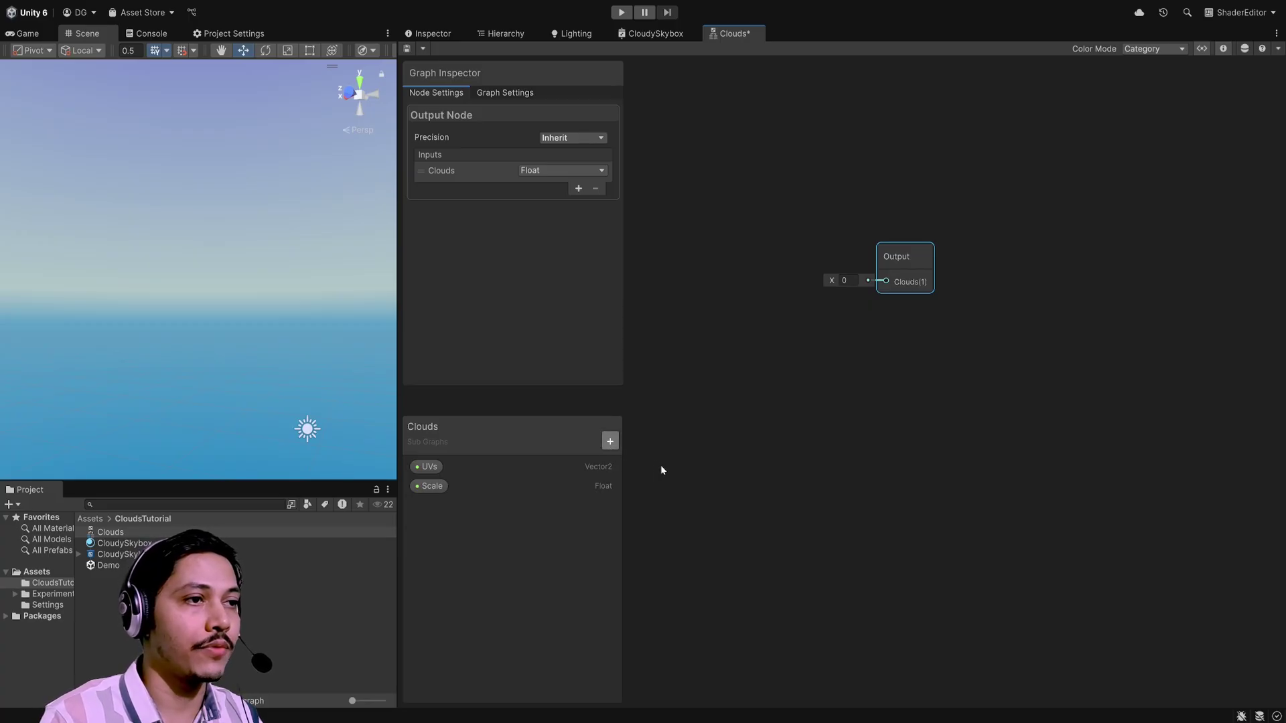
{"action": "left_click", "coordinate": [668, 482]}
{"action": "type", "text": "Speed"}
{"action": "key", "text": "Return"}
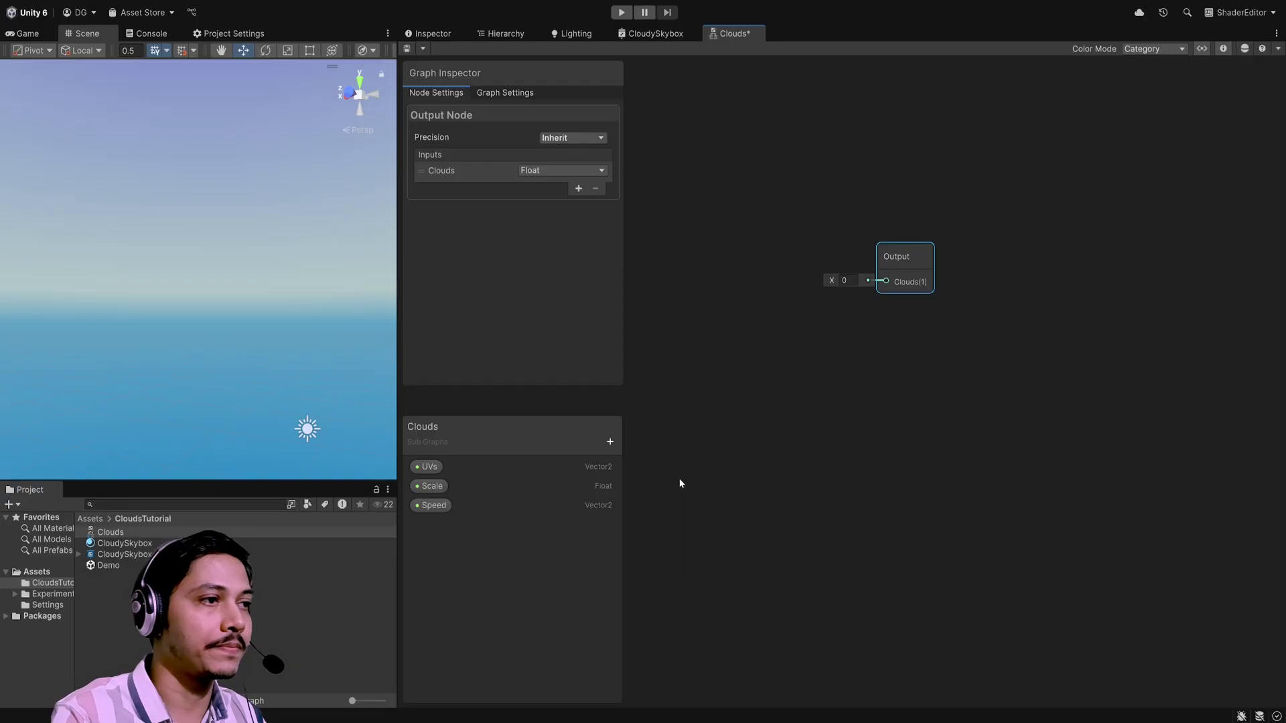
Step: Place the UVs, Scale and Speed properties as nodes in the graph, stacked ahead of the Output node
{"action": "left_click_drag", "start_coordinate": [429, 467], "coordinate": [663, 299]}
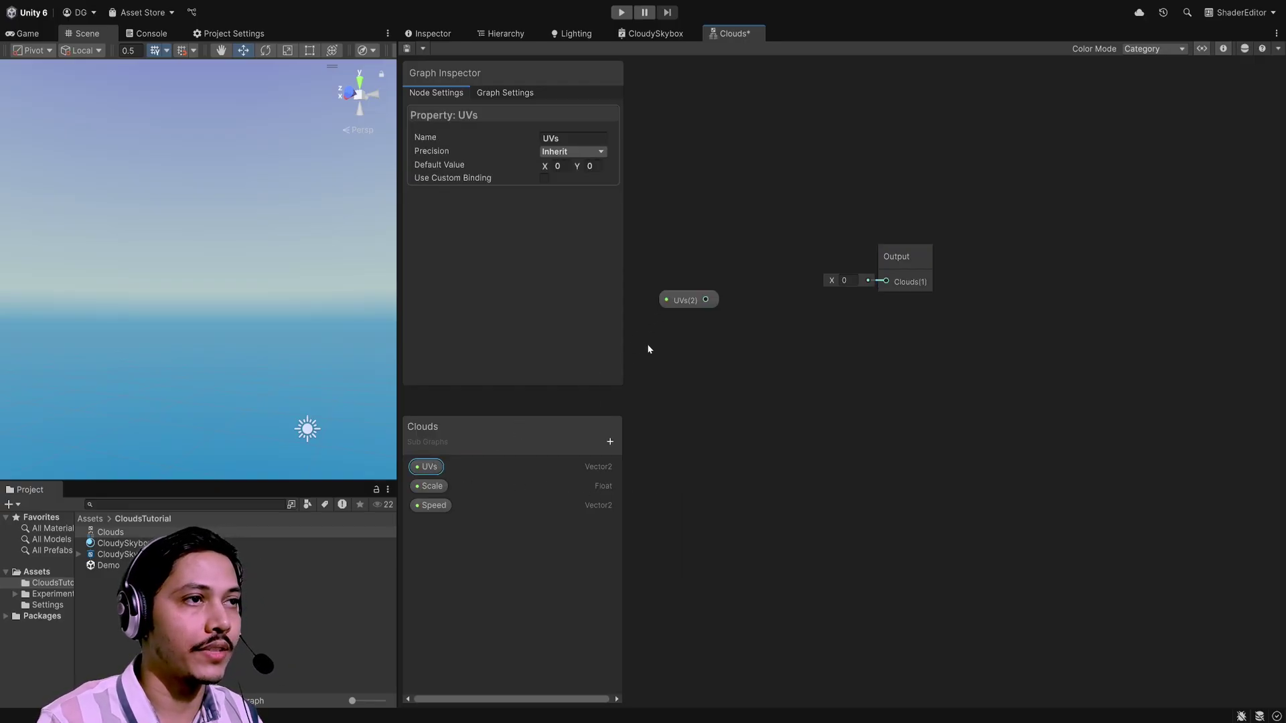
{"action": "left_click_drag", "start_coordinate": [432, 486], "coordinate": [656, 340]}
{"action": "left_click", "coordinate": [434, 505]}
{"action": "left_click_drag", "start_coordinate": [606, 450], "coordinate": [649, 367]}
{"action": "left_click_drag", "start_coordinate": [648, 368], "coordinate": [656, 372]}
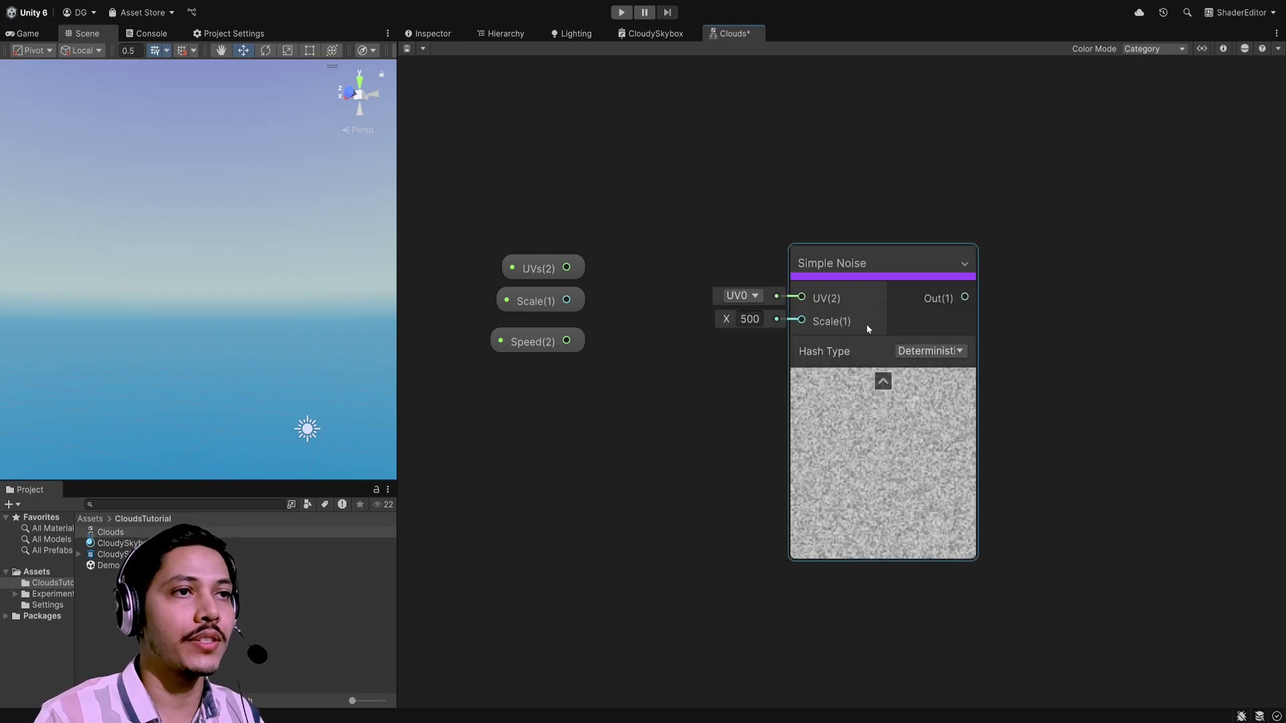
Step: Feed the Scale property into a Simple Noise node's Scale input and set the property's default value to 50
{"action": "left_click_drag", "start_coordinate": [567, 299], "coordinate": [801, 320]}
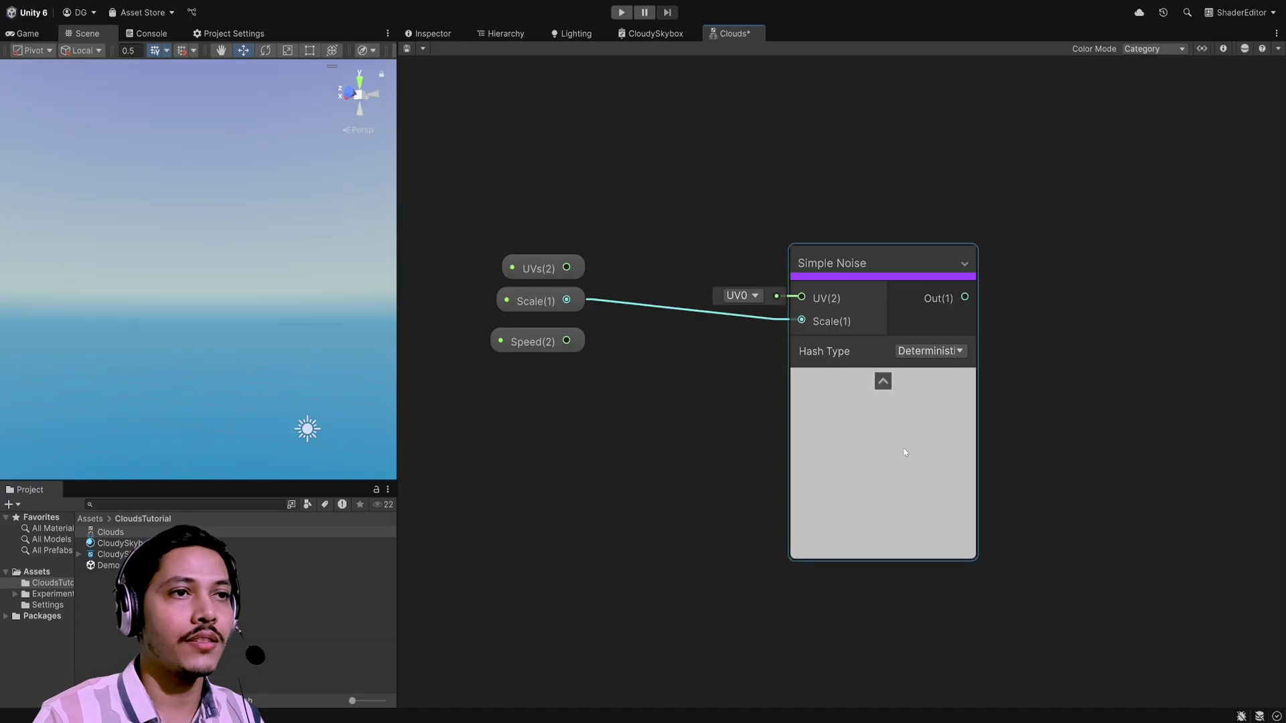
{"action": "left_click", "coordinate": [1223, 49]}
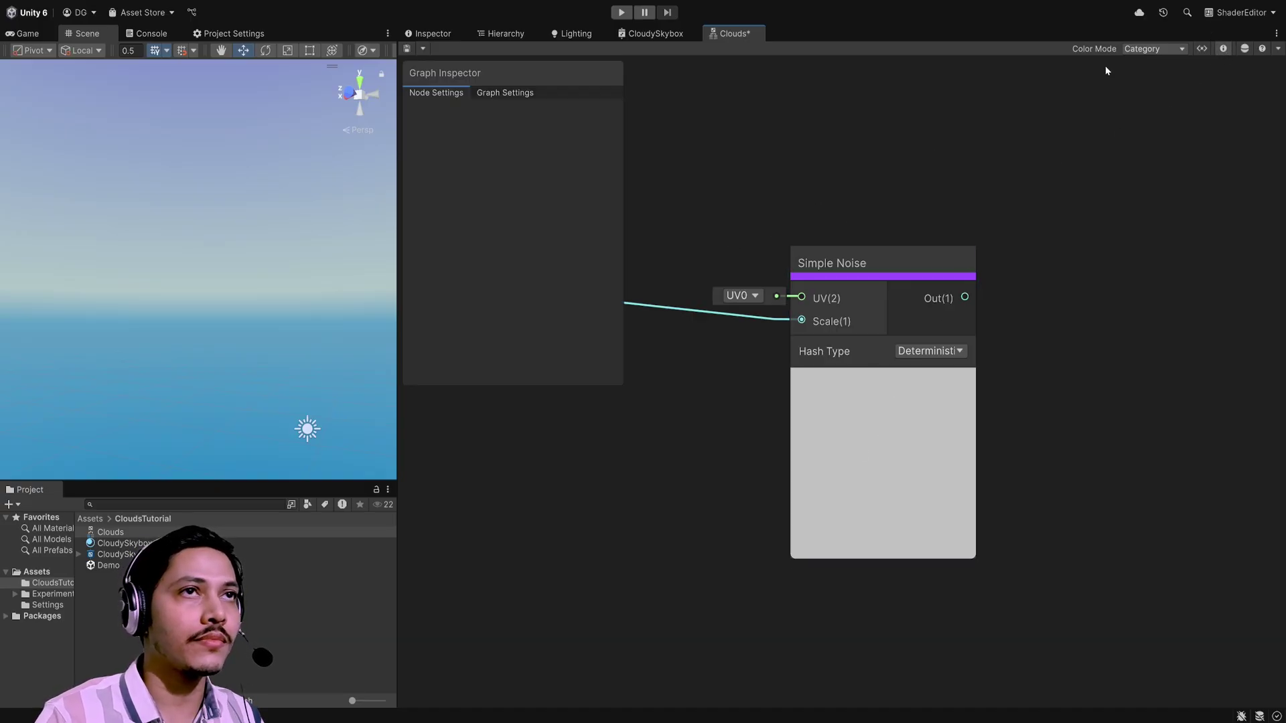
{"action": "left_click", "coordinate": [1203, 51]}
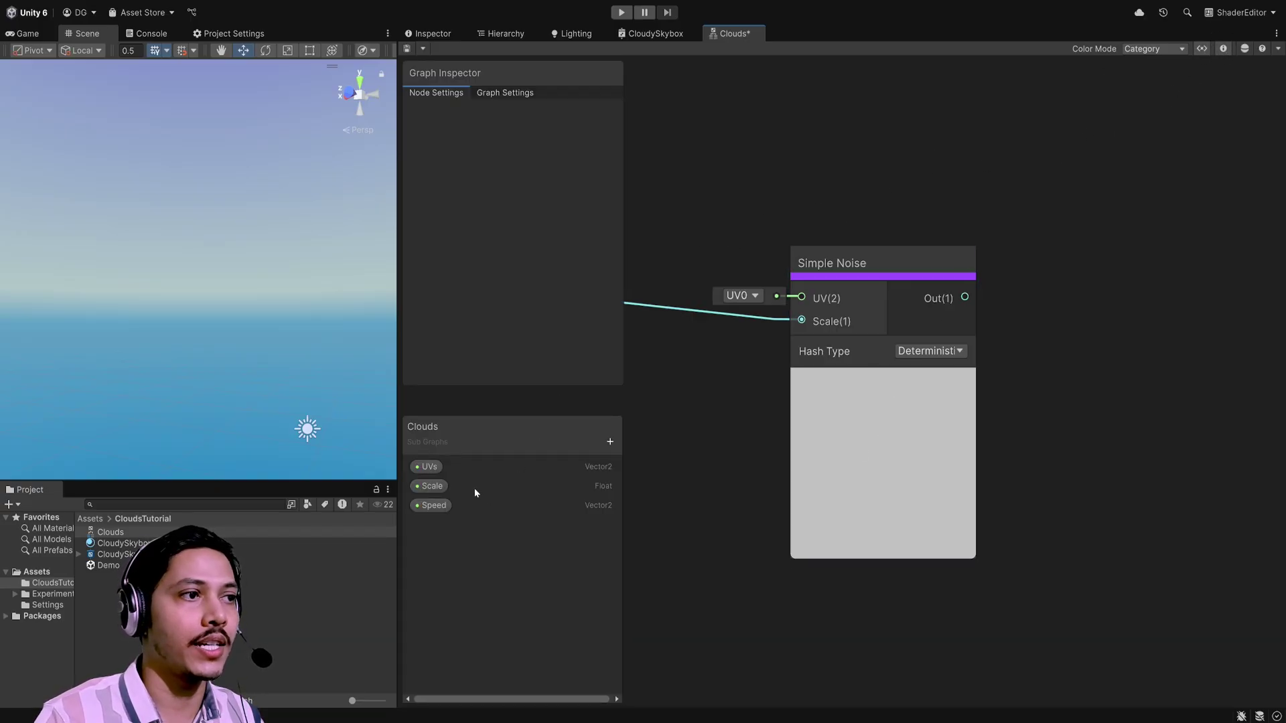
{"action": "left_click", "coordinate": [431, 486]}
{"action": "left_click", "coordinate": [579, 166]}
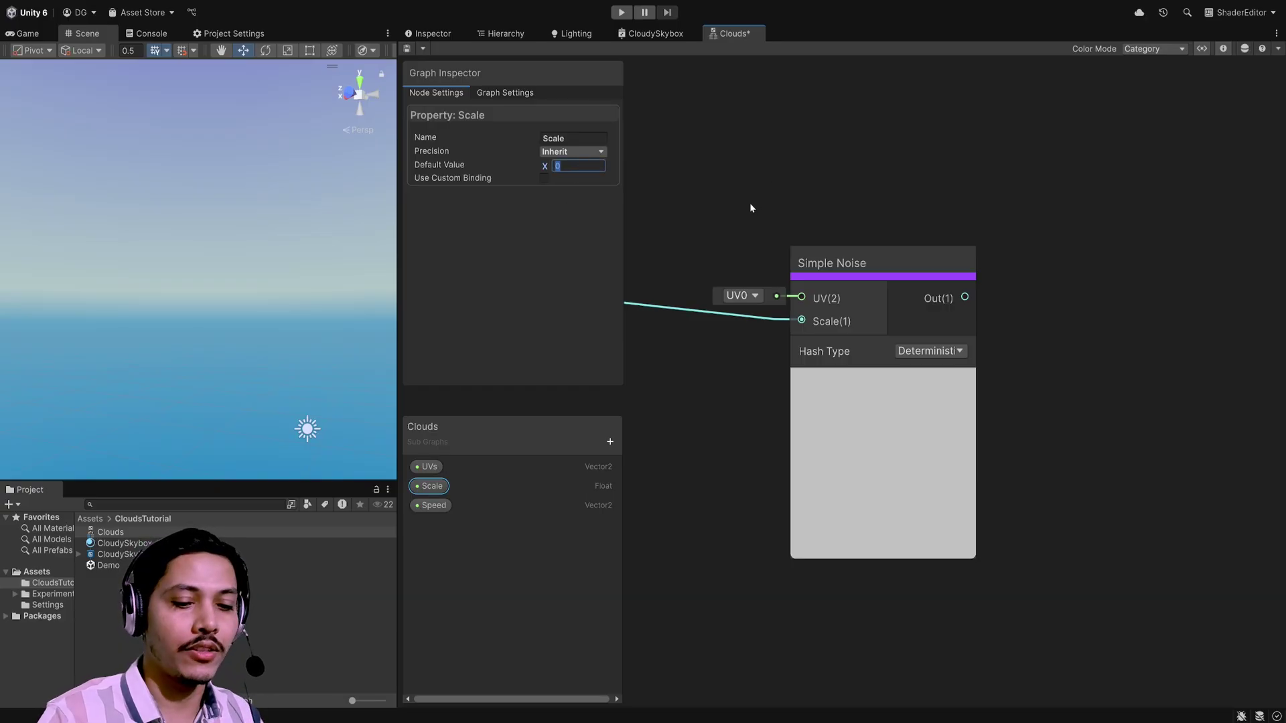
{"action": "type", "text": "50"}
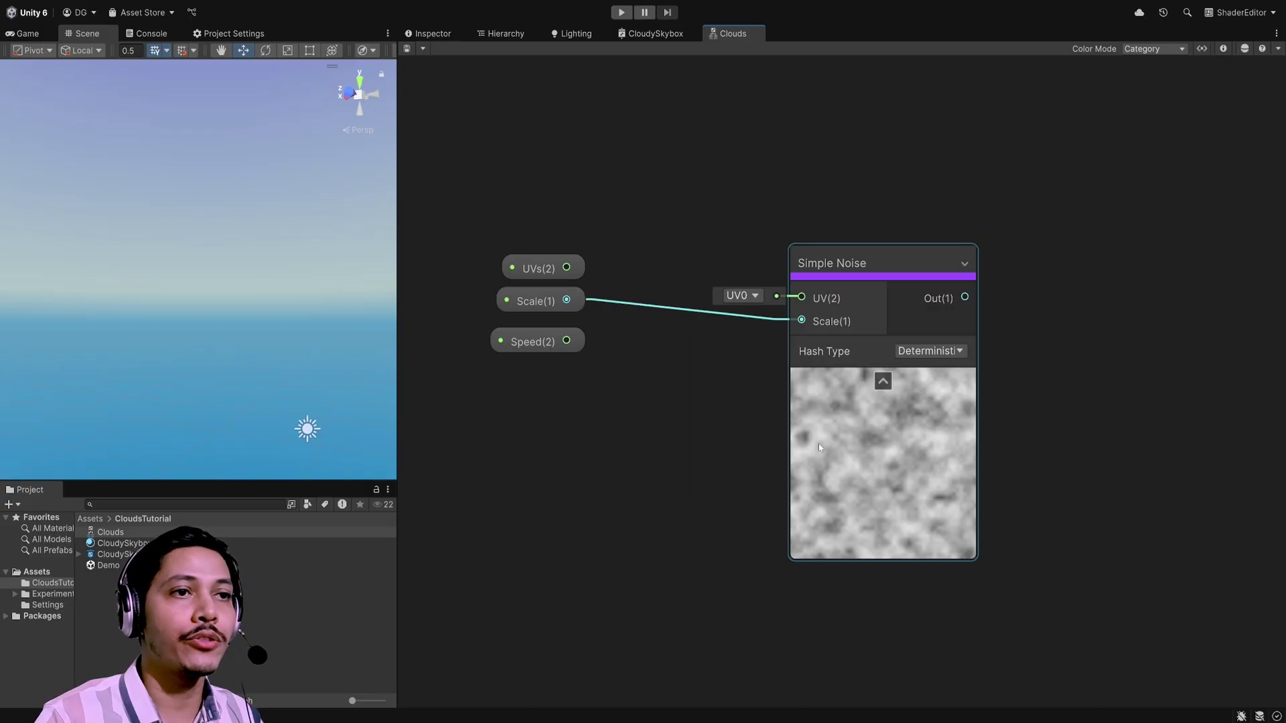
Step: Feed a Tiling And Offset node into Simple Noise's UV, test shifting its offset, and connect Speed to the Offset input
{"action": "left_click_drag", "start_coordinate": [841, 255], "coordinate": [959, 210]}
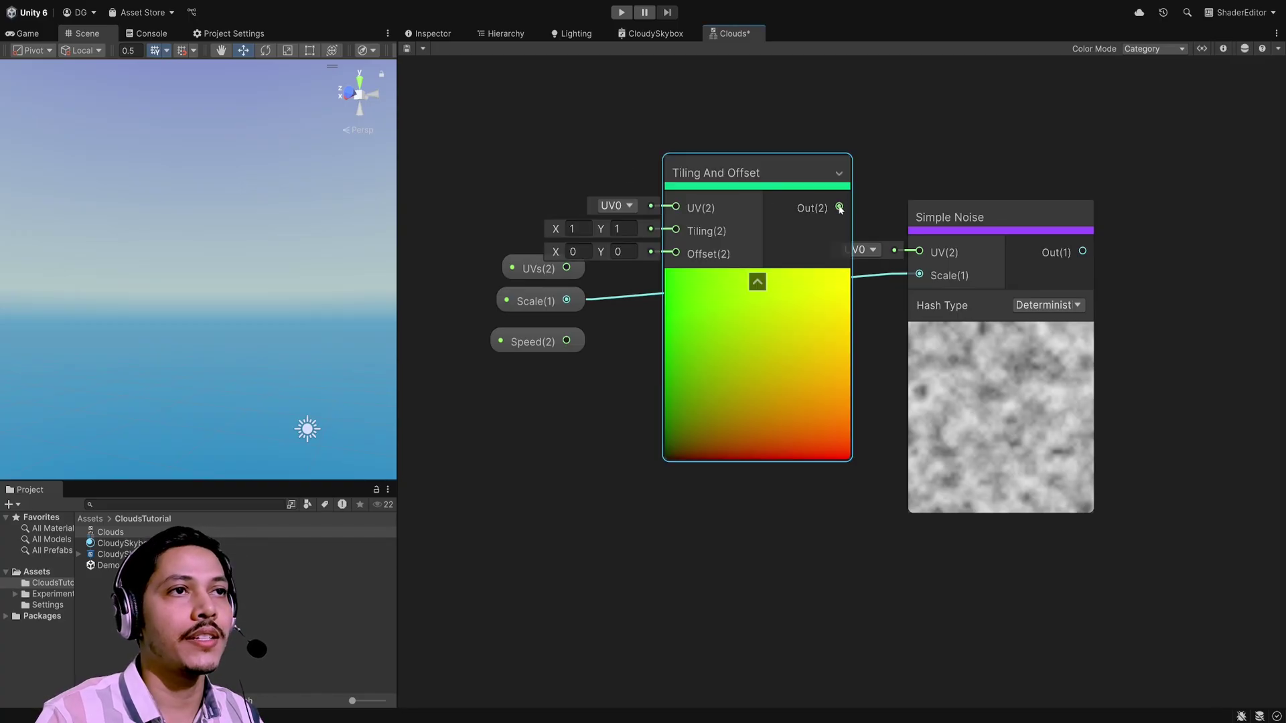
{"action": "left_click_drag", "start_coordinate": [838, 207], "coordinate": [919, 251]}
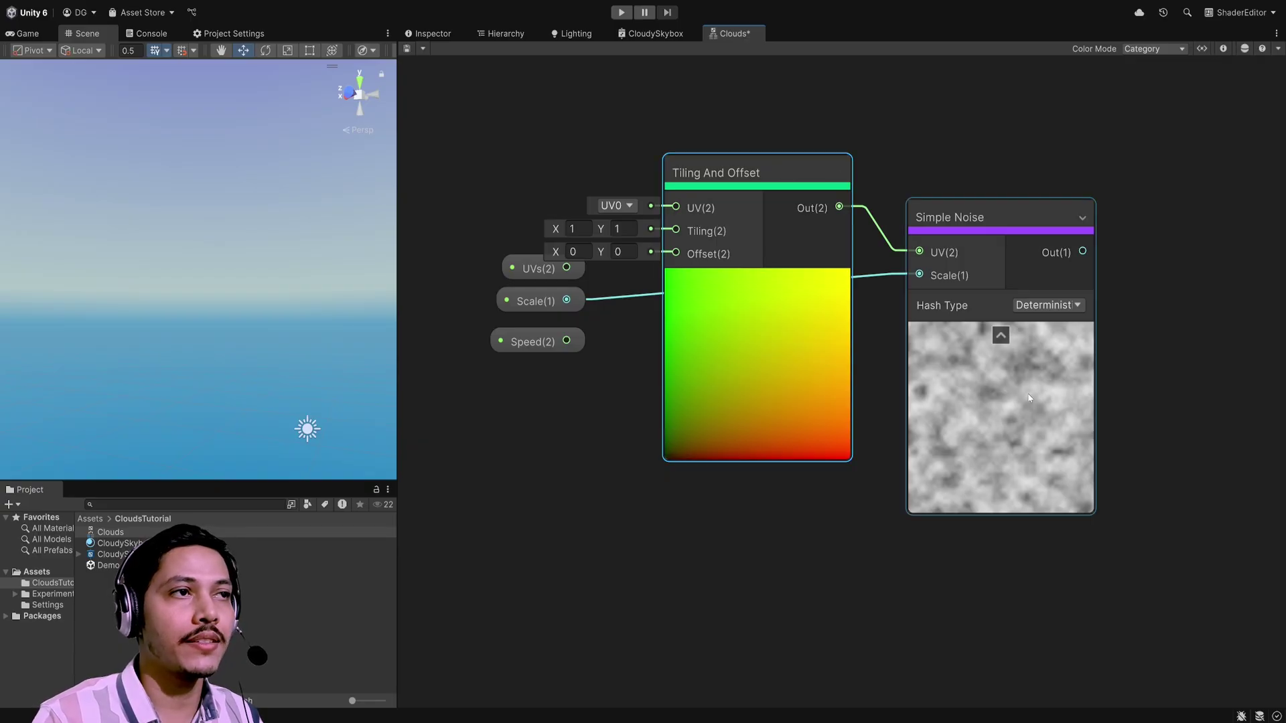
{"action": "left_click_drag", "start_coordinate": [557, 252], "coordinate": [600, 256]}
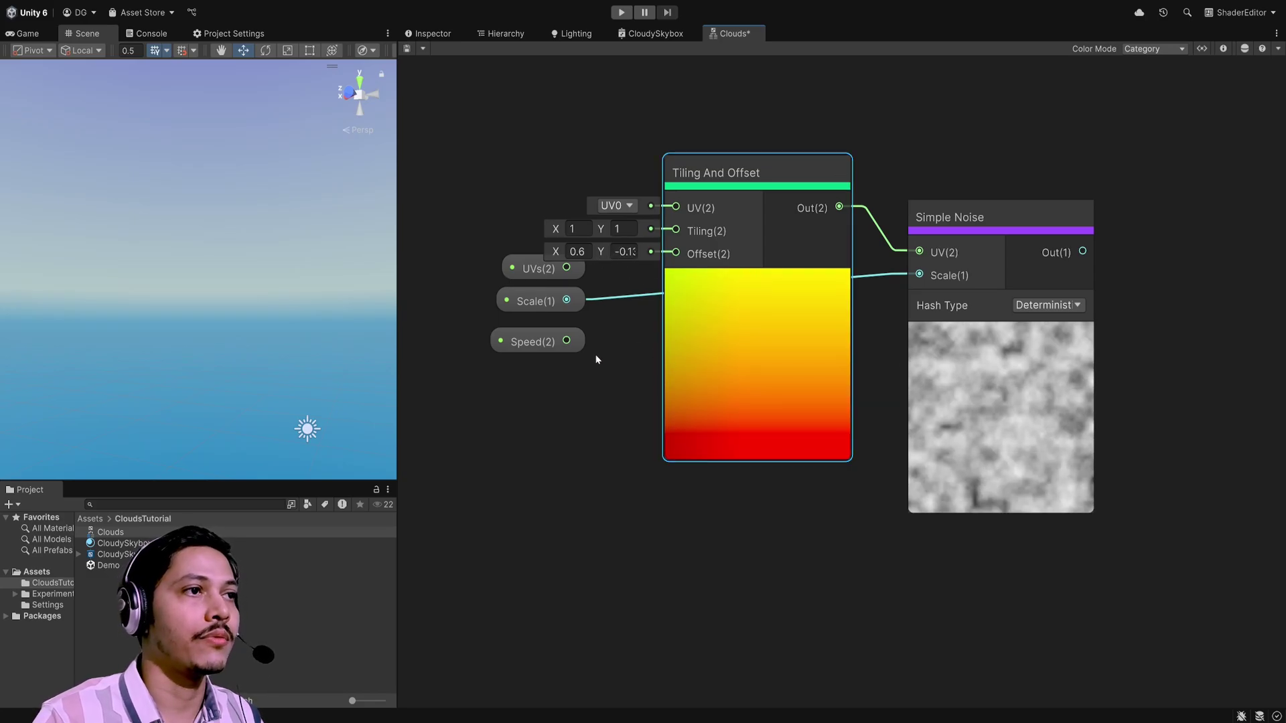
{"action": "left_click_drag", "start_coordinate": [567, 340], "coordinate": [675, 253]}
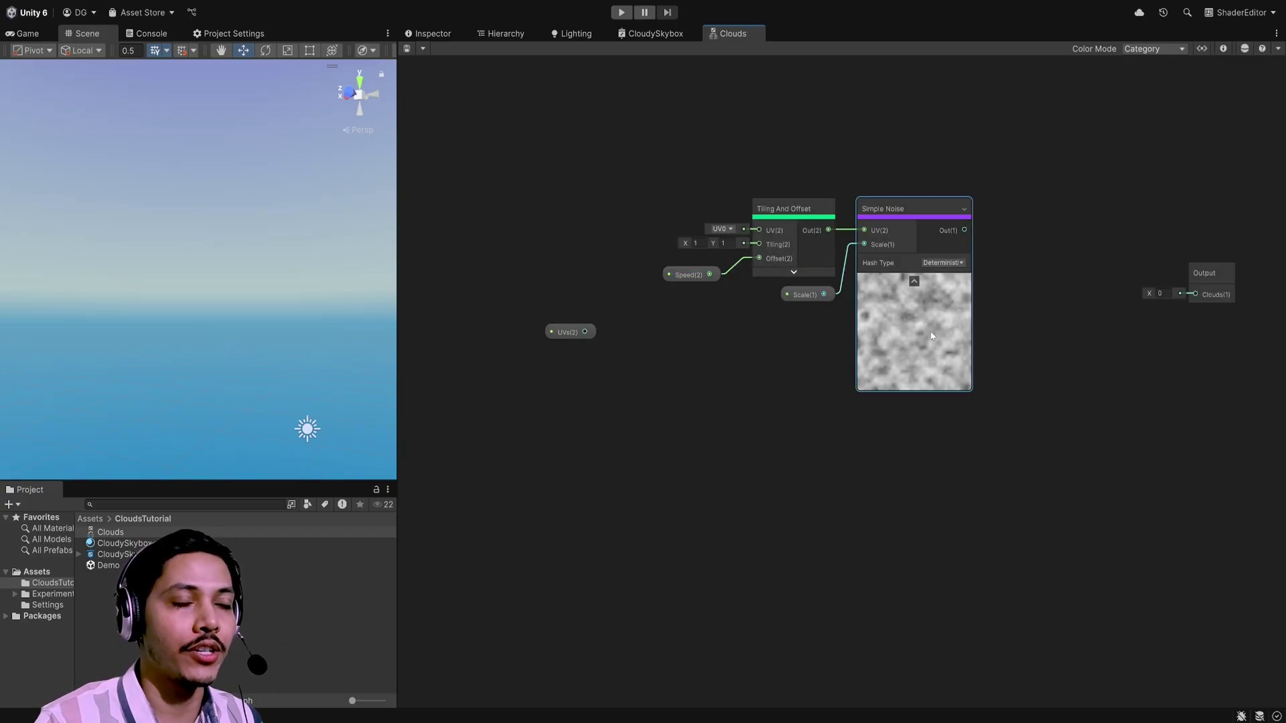
Step: Duplicate the Tiling And Offset, Simple Noise, Speed and Scale nodes as a second noise group below the first
{"action": "left_click_drag", "start_coordinate": [643, 134], "coordinate": [961, 432]}
{"action": "key", "text": "ctrl+d"}
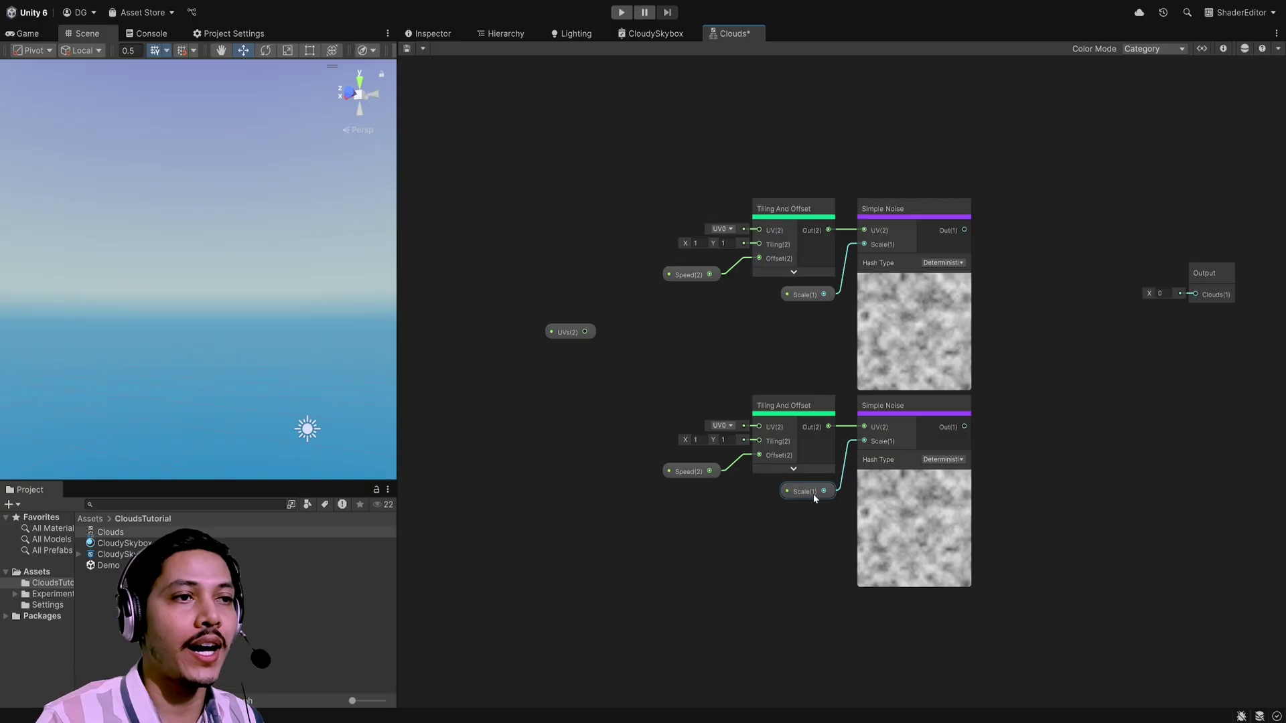
Step: In the second noise group, multiply Scale by 0.5 with a collapsed Multiply node and feed the result into Simple Noise's Scale
{"action": "left_click_drag", "start_coordinate": [807, 492], "coordinate": [693, 521]}
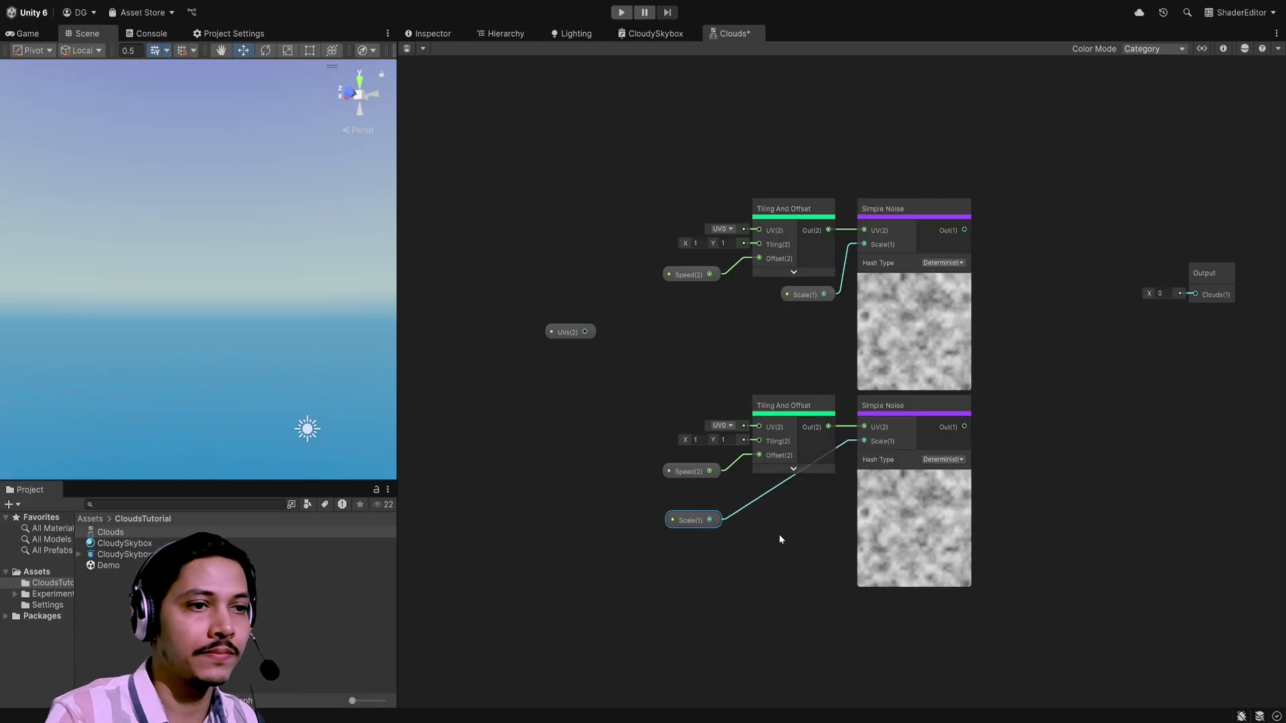
{"action": "key", "text": "Return"}
{"action": "left_click", "coordinate": [740, 560]}
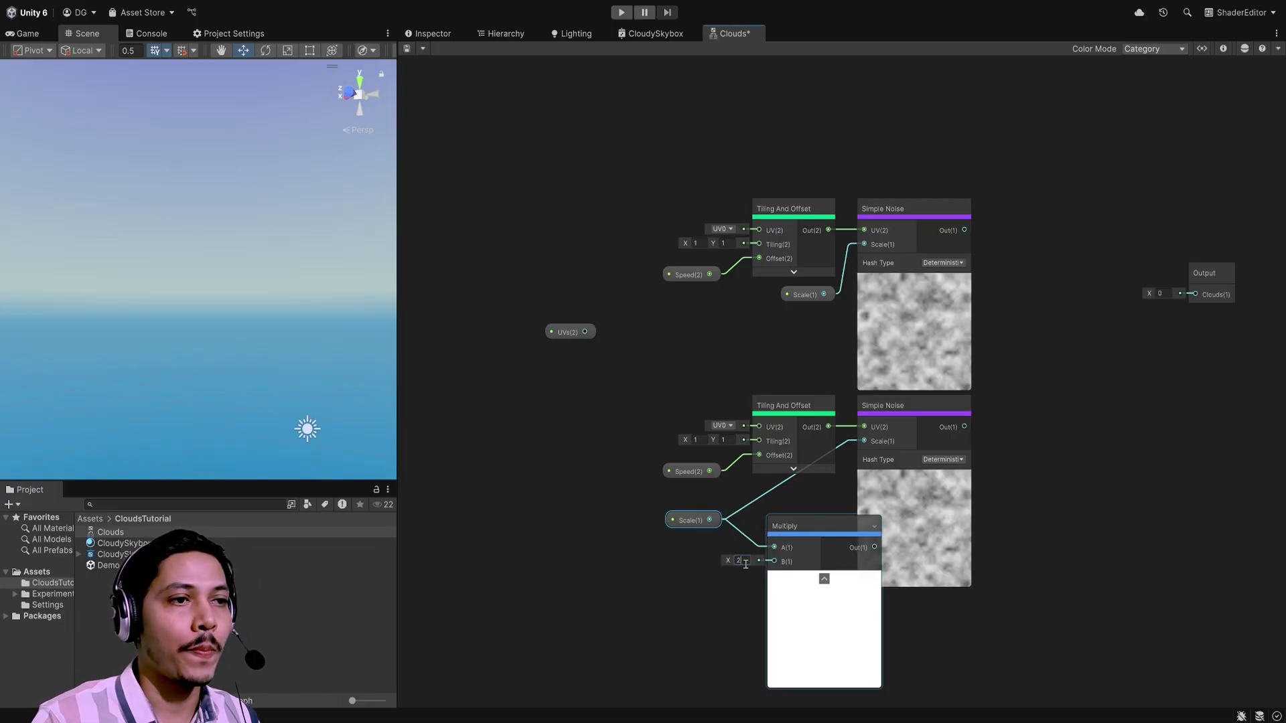
{"action": "mouse_move", "coordinate": [824, 592]}
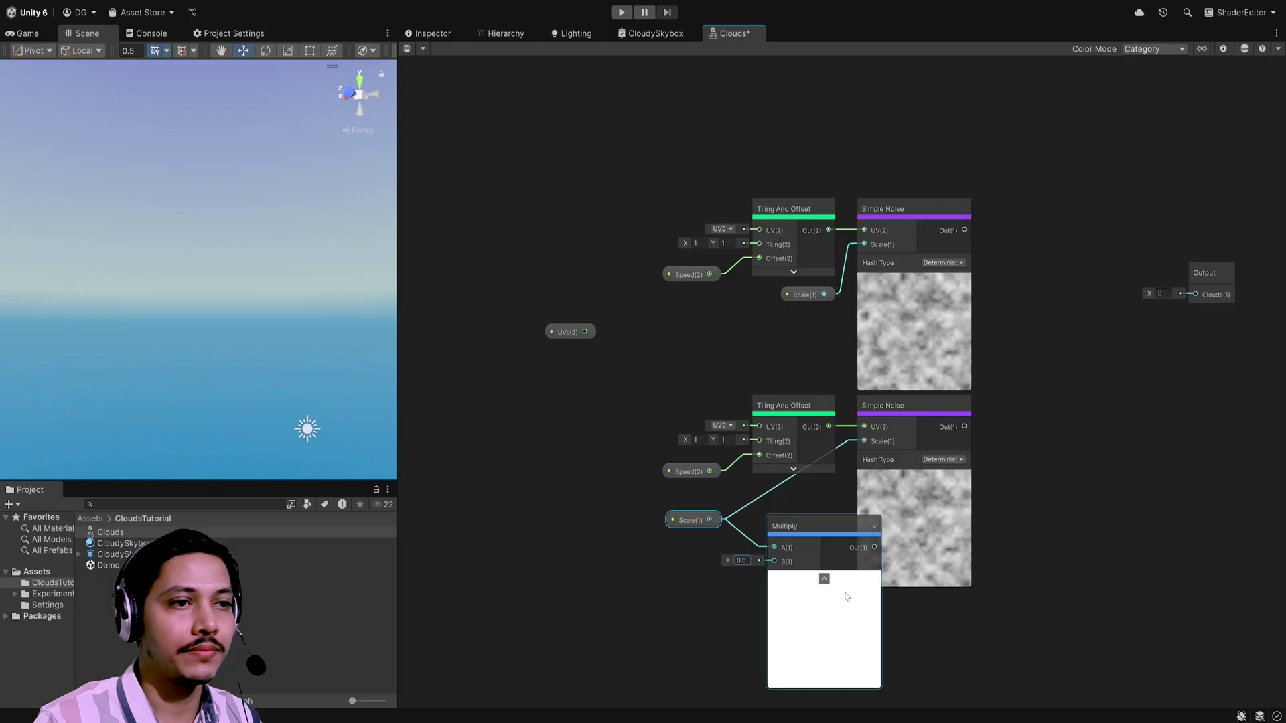
{"action": "left_click", "coordinate": [824, 578]}
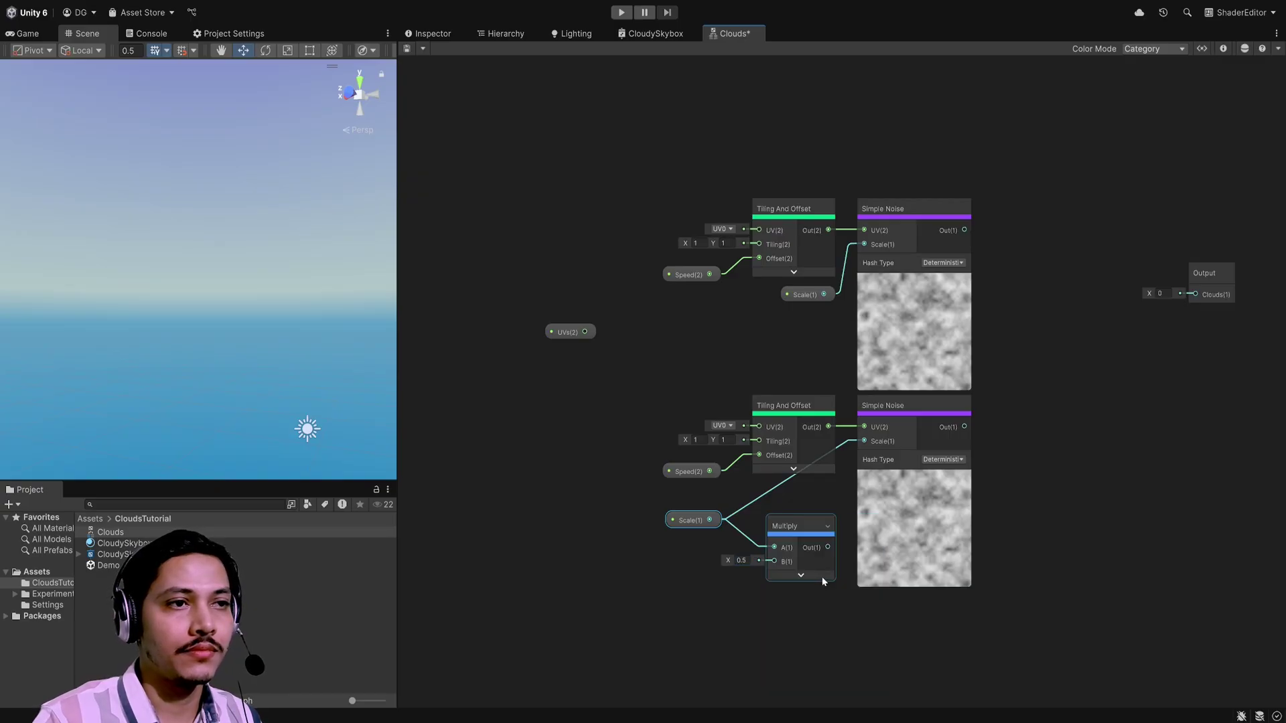
{"action": "left_click_drag", "start_coordinate": [830, 550], "coordinate": [864, 441]}
Step: In the second noise group, multiply Speed by 1.1, 1.1 with a collapsed Multiply node and feed the result into Tiling And Offset's Offset
{"action": "left_click", "coordinate": [693, 472]}
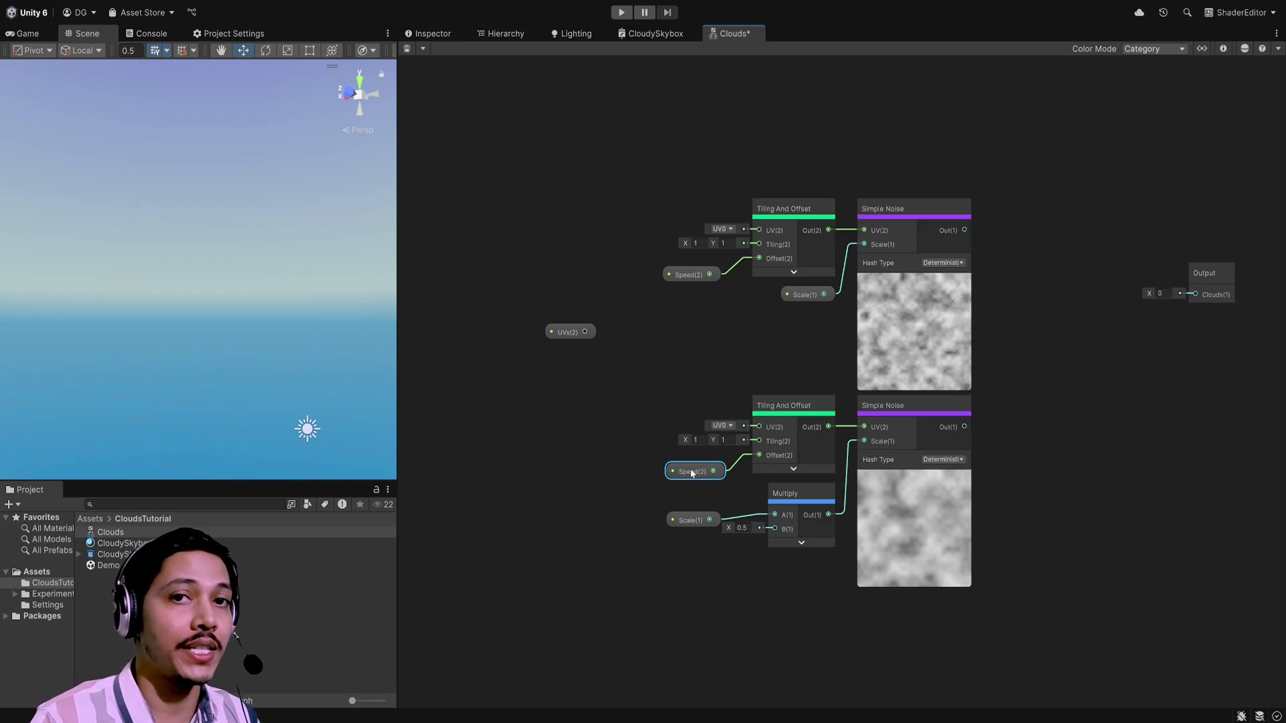
{"action": "left_click_drag", "start_coordinate": [701, 478], "coordinate": [612, 449]}
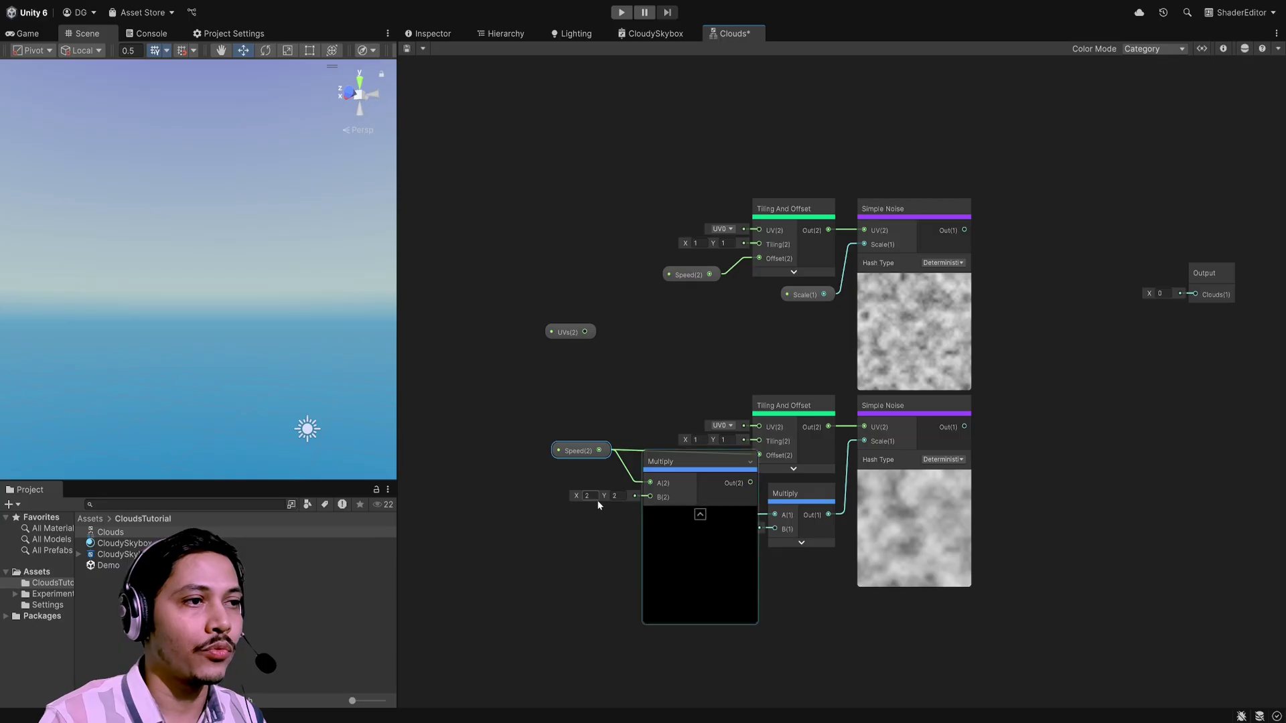
{"action": "left_click", "coordinate": [588, 496]}
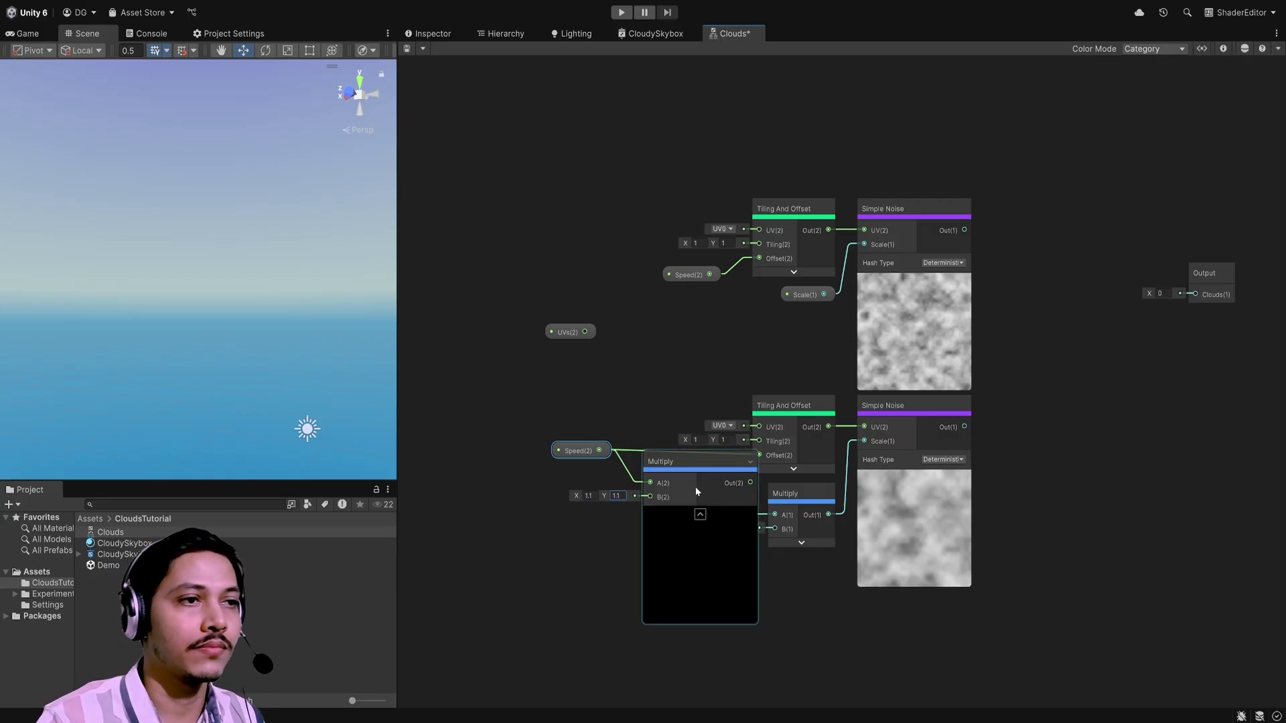
{"action": "left_click", "coordinate": [700, 514]}
{"action": "left_click_drag", "start_coordinate": [705, 483], "coordinate": [761, 457]}
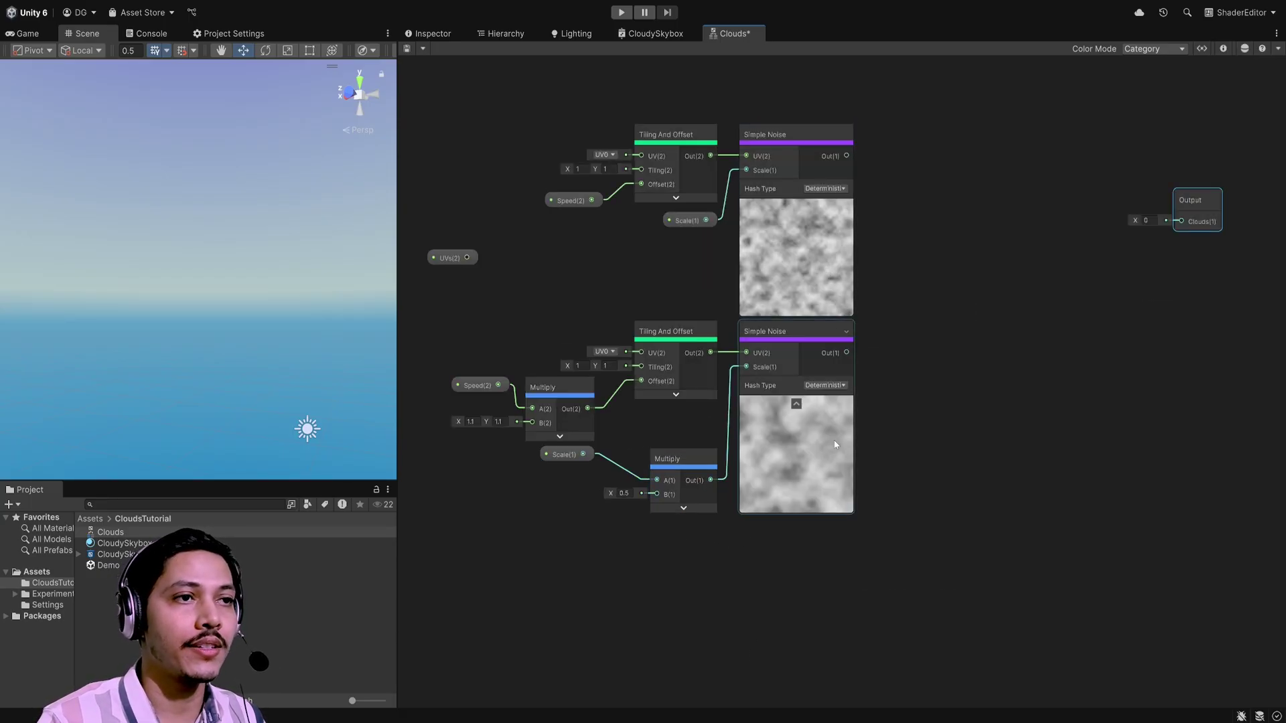
Step: Add a Multiply node that combines the outputs of the first and second Simple Noise nodes
{"action": "left_click_drag", "start_coordinate": [846, 156], "coordinate": [935, 307]}
{"action": "key", "text": "Return"}
{"action": "left_click_drag", "start_coordinate": [846, 353], "coordinate": [914, 263]}
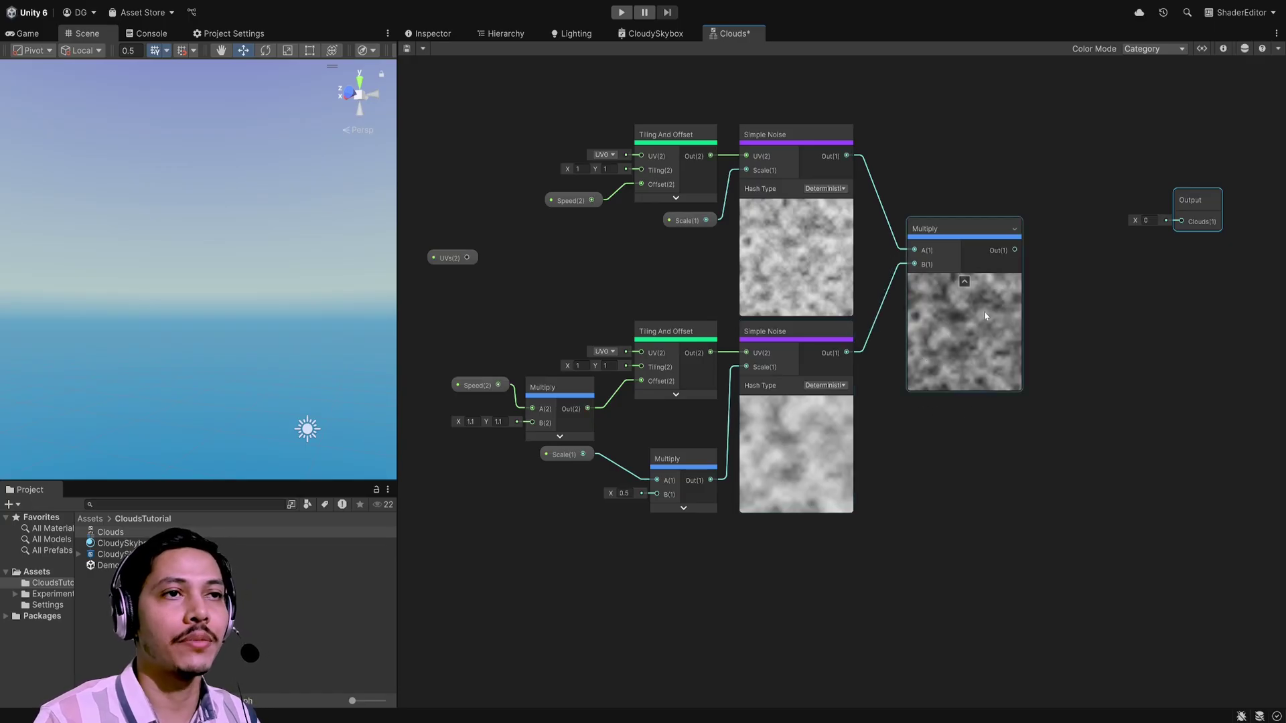
Step: Duplicate the second noise group below as a third group and set its Scale multiplier to 0.25
{"action": "left_click_drag", "start_coordinate": [475, 330], "coordinate": [803, 543]}
{"action": "key", "text": "ctrl+d"}
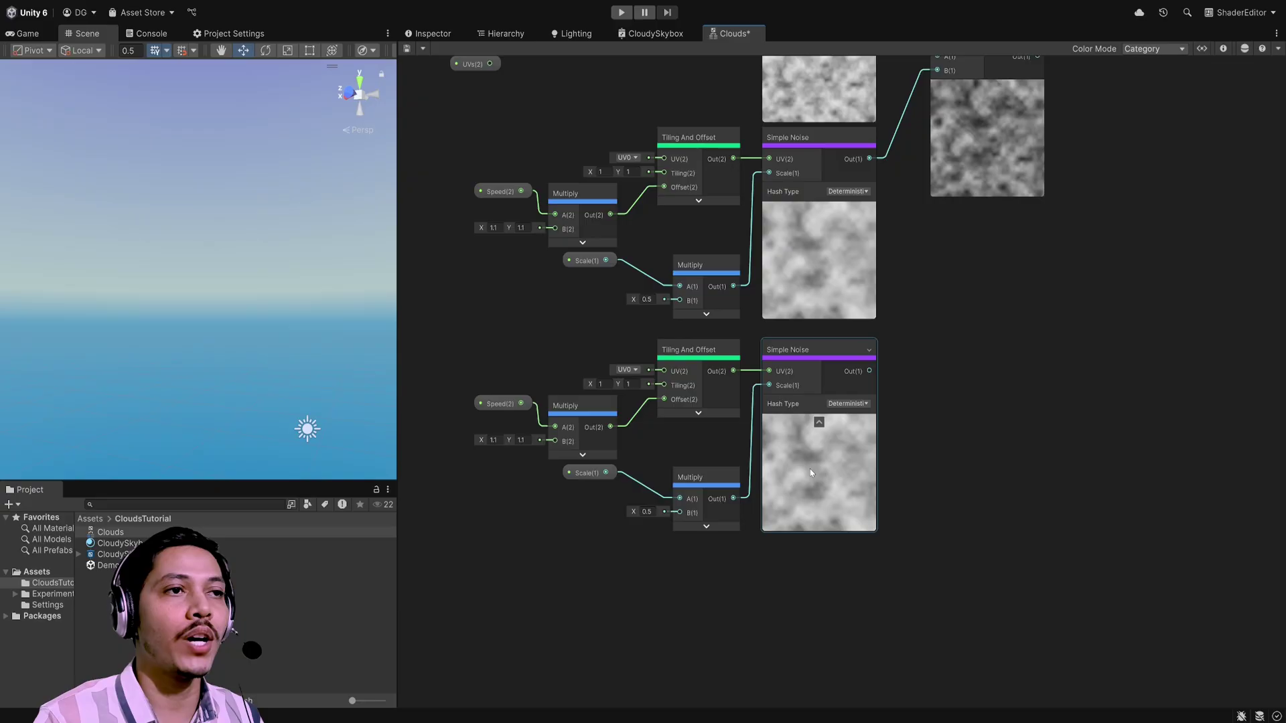
{"action": "left_click", "coordinate": [646, 512]}
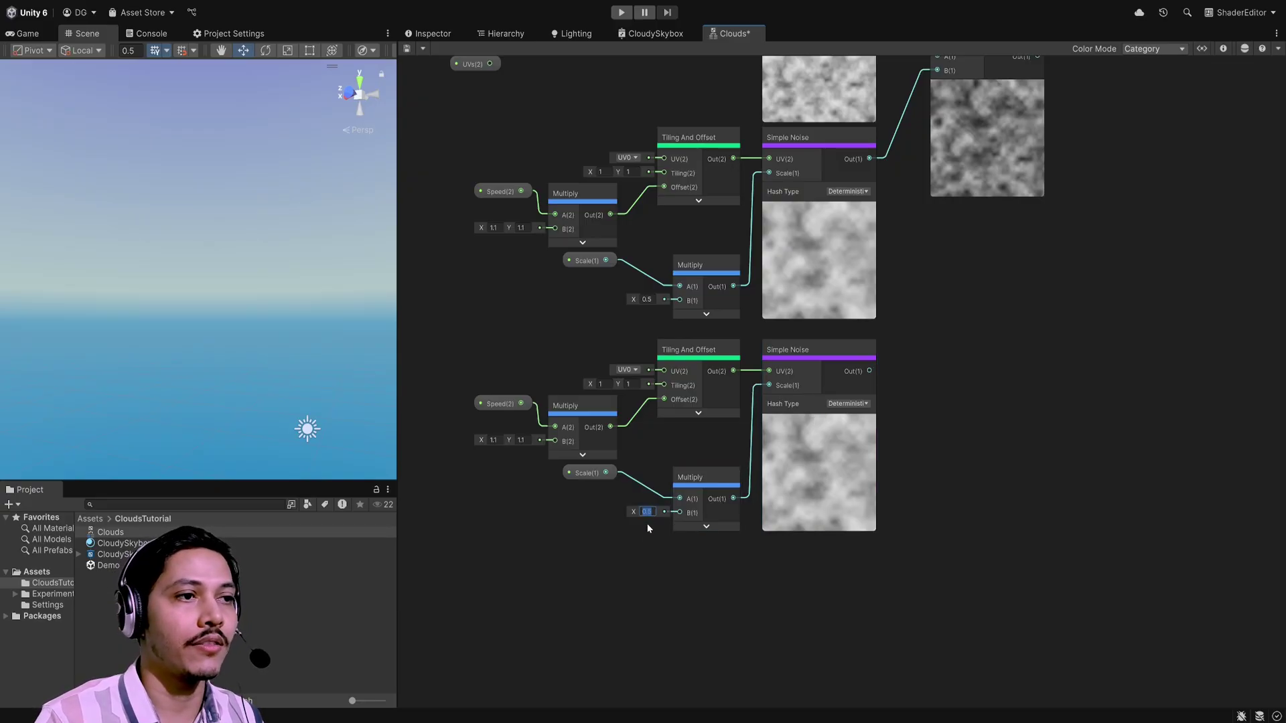
{"action": "type", "text": ".25"}
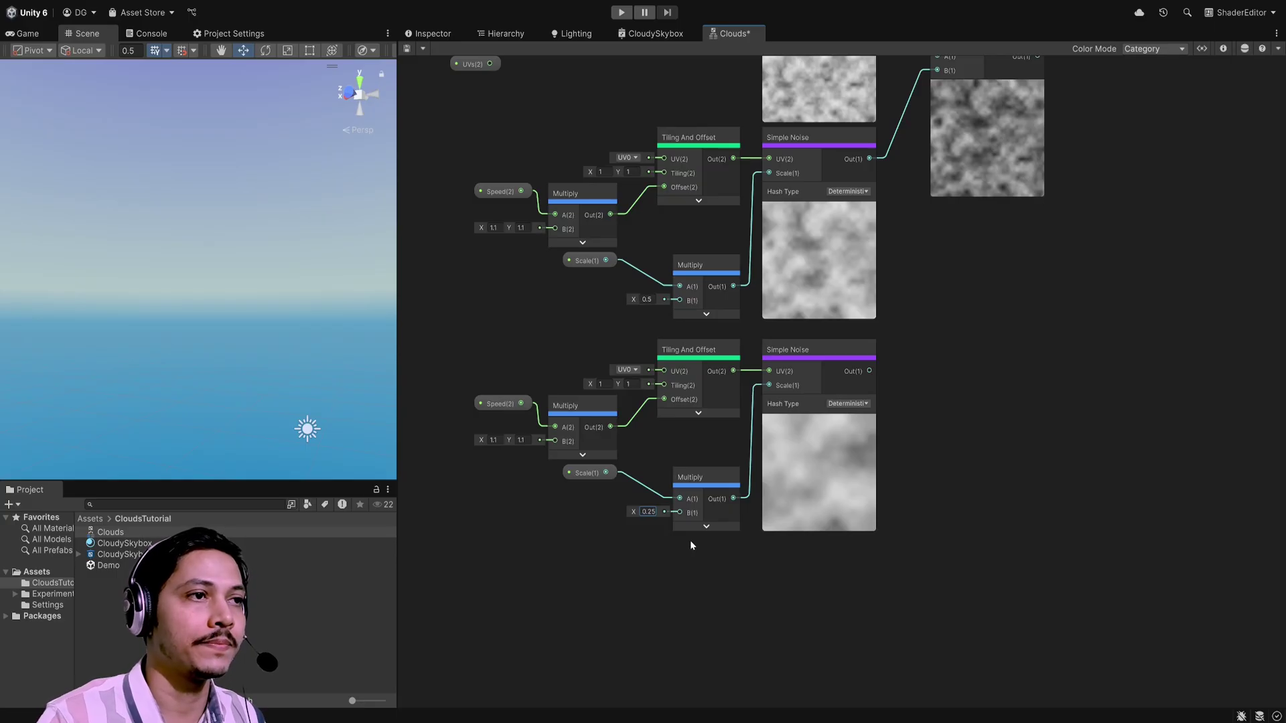
Step: Set the third noise group's Speed multiplier to 1.2 in both X and Y
{"action": "left_click", "coordinate": [493, 440]}
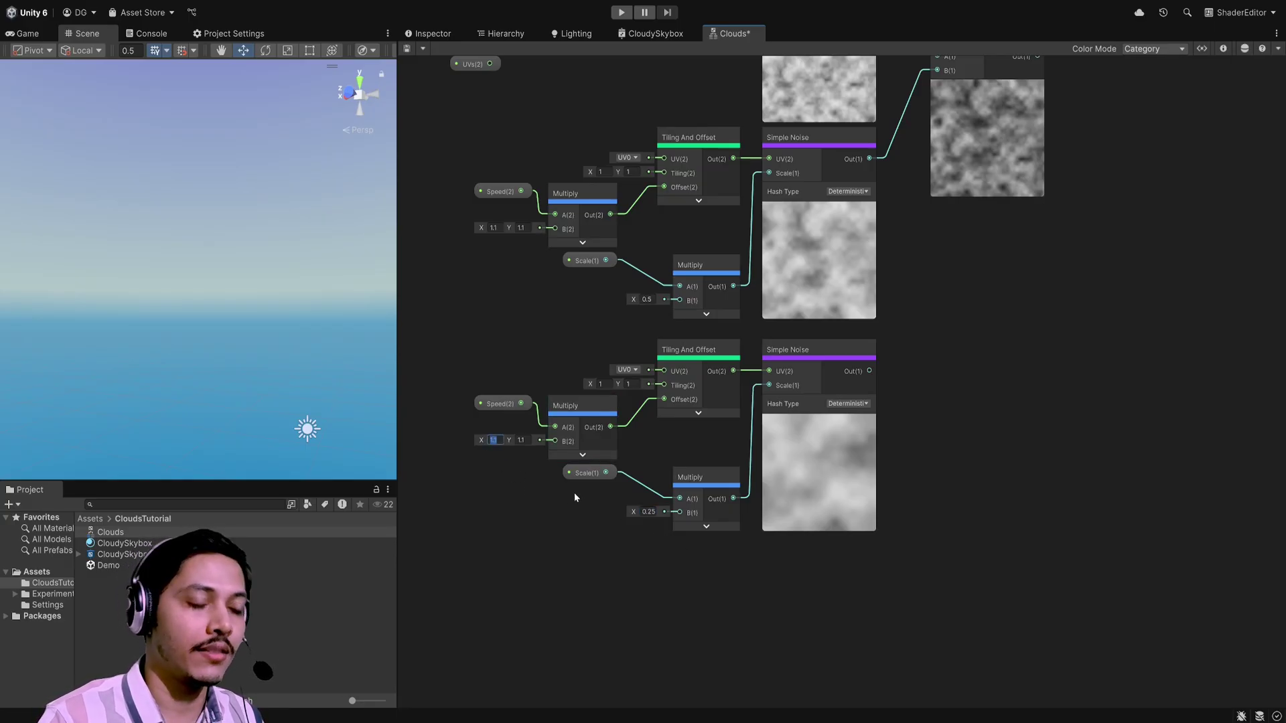
{"action": "type", "text": "1.2"}
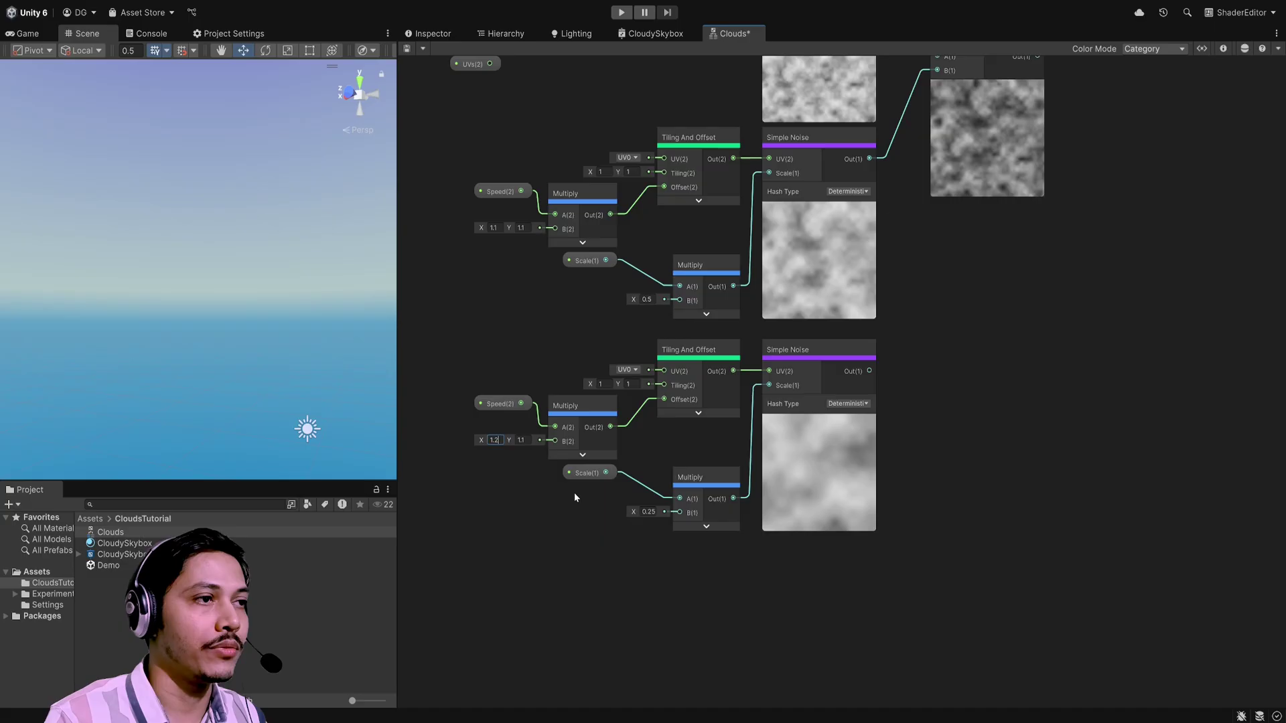
{"action": "key", "text": "Tab"}
{"action": "type", "text": "1.2"}
{"action": "key", "text": "Return"}
Step: Multiply the combined noise by the third Simple Noise and connect the result to the Output node's Clouds input
{"action": "middle_click_drag", "start_coordinate": [970, 347], "coordinate": [882, 447]}
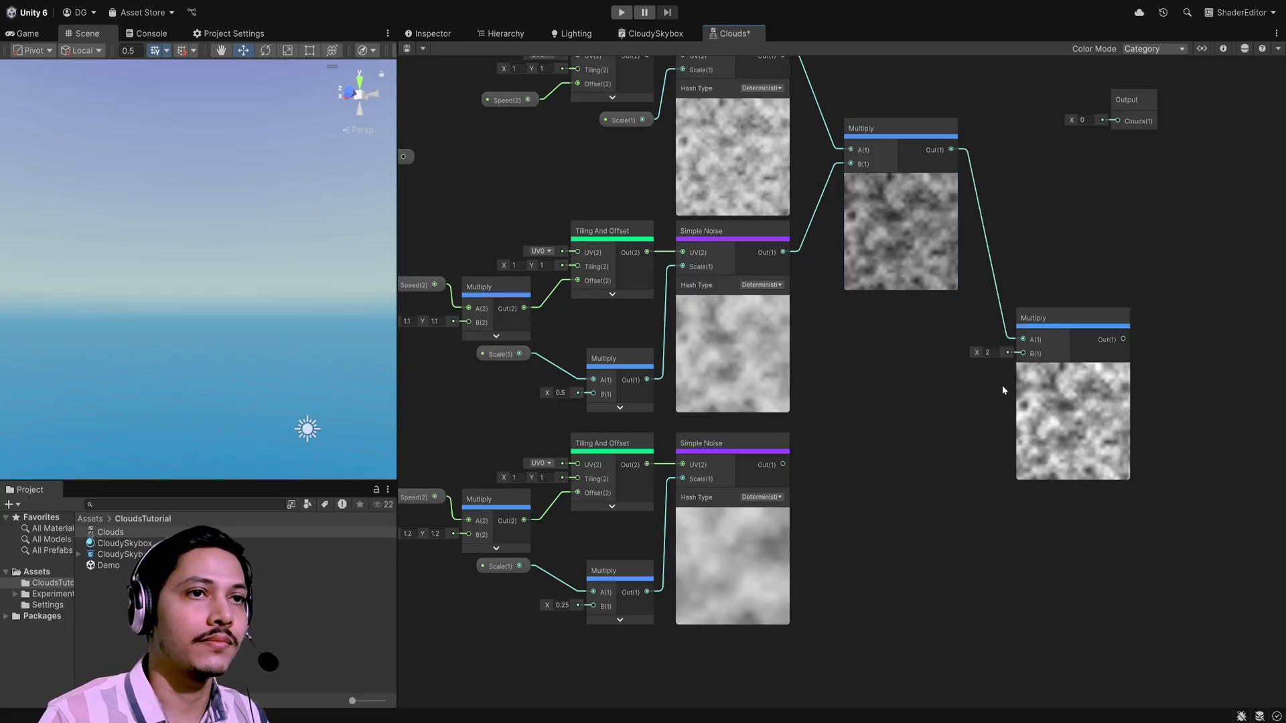
{"action": "left_click_drag", "start_coordinate": [783, 464], "coordinate": [1022, 353]}
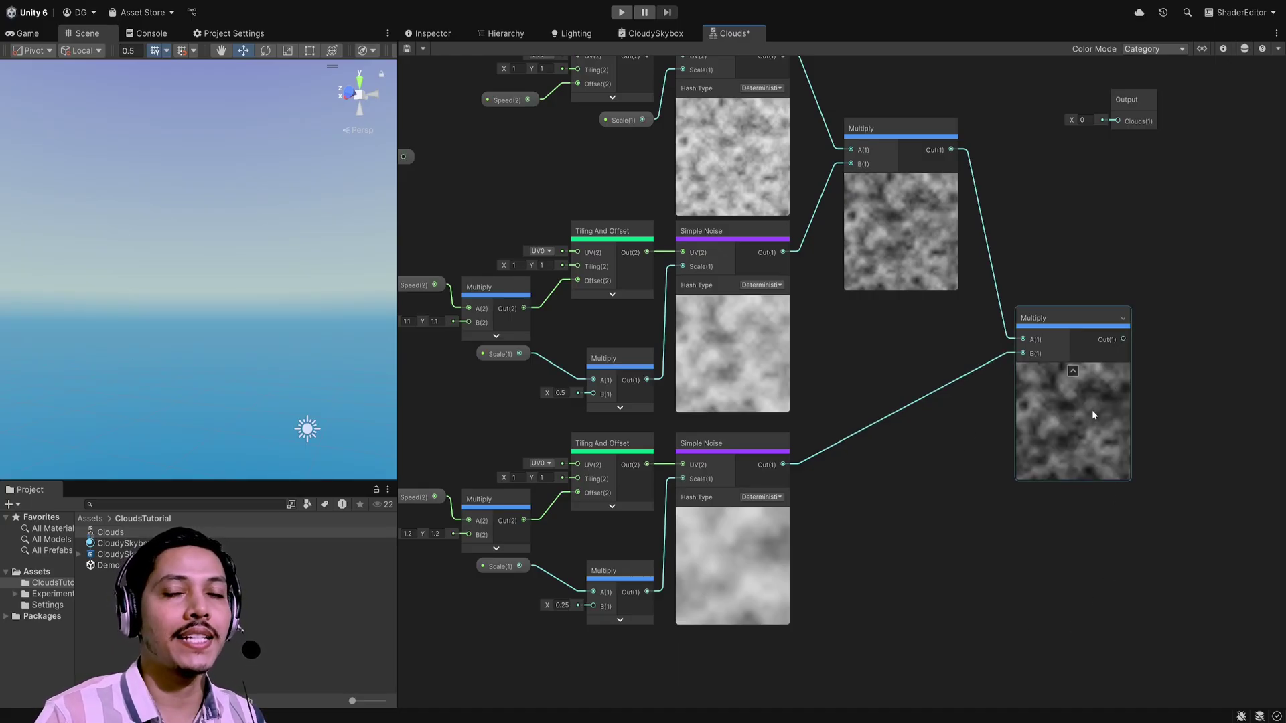
{"action": "left_click_drag", "start_coordinate": [1123, 340], "coordinate": [1080, 178]}
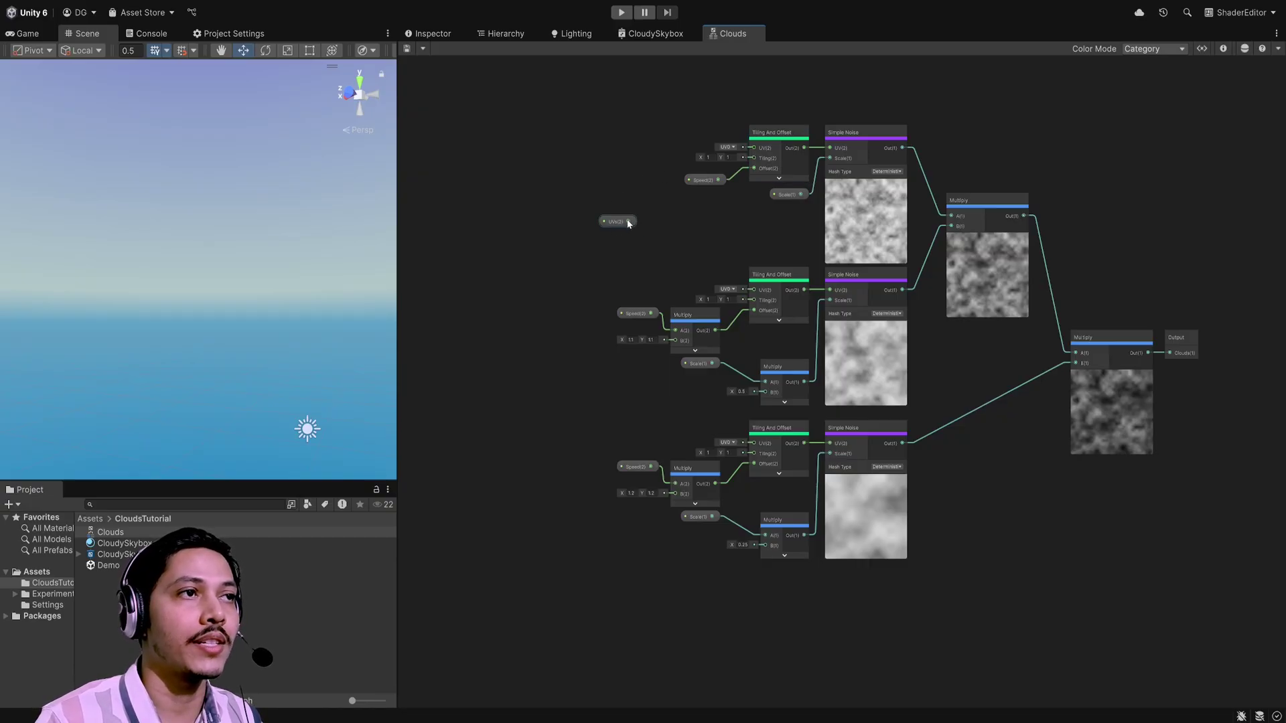
Step: Connect the UVs property to the UV input of all three Tiling And Offset nodes
{"action": "left_click_drag", "start_coordinate": [628, 221], "coordinate": [753, 148]}
{"action": "left_click_drag", "start_coordinate": [628, 222], "coordinate": [753, 290]}
{"action": "left_click_drag", "start_coordinate": [628, 221], "coordinate": [756, 443]}
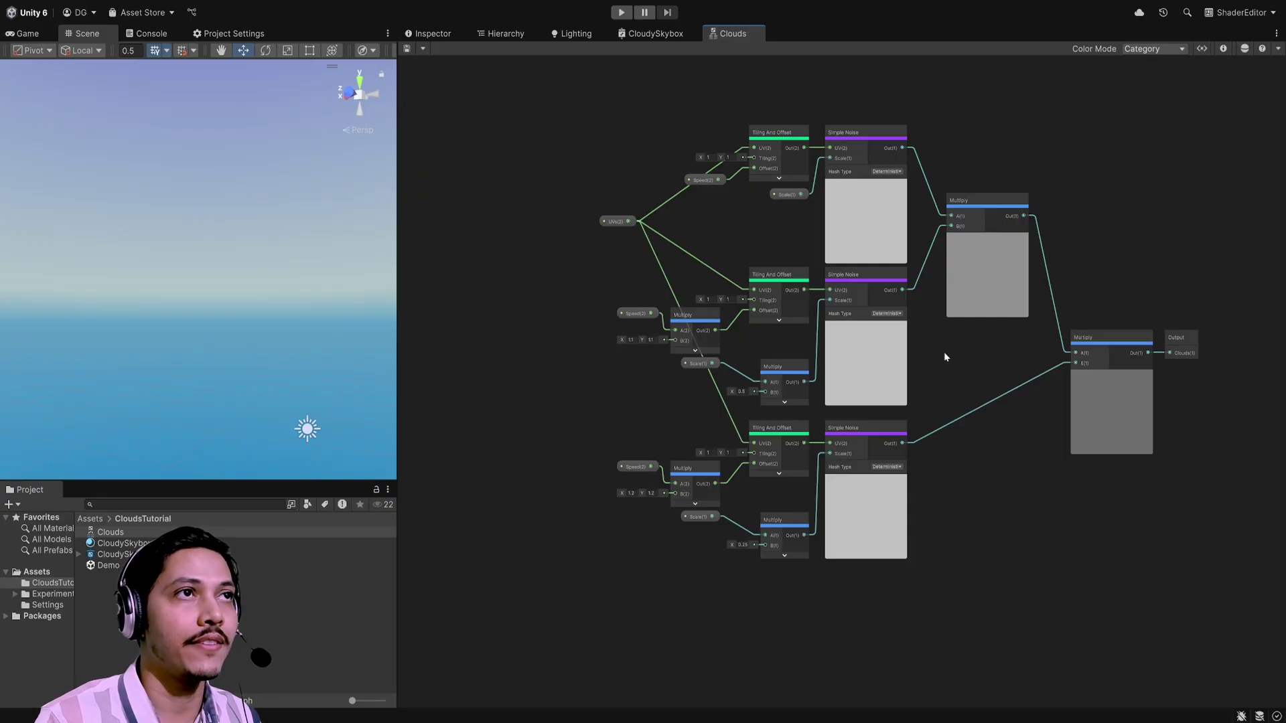
Step: Switch to the CloudySkybox graph and add the Clouds sub graph node below the Swizzle node
{"action": "left_click", "coordinate": [659, 33]}
{"action": "middle_click_drag", "start_coordinate": [692, 648], "coordinate": [685, 455]}
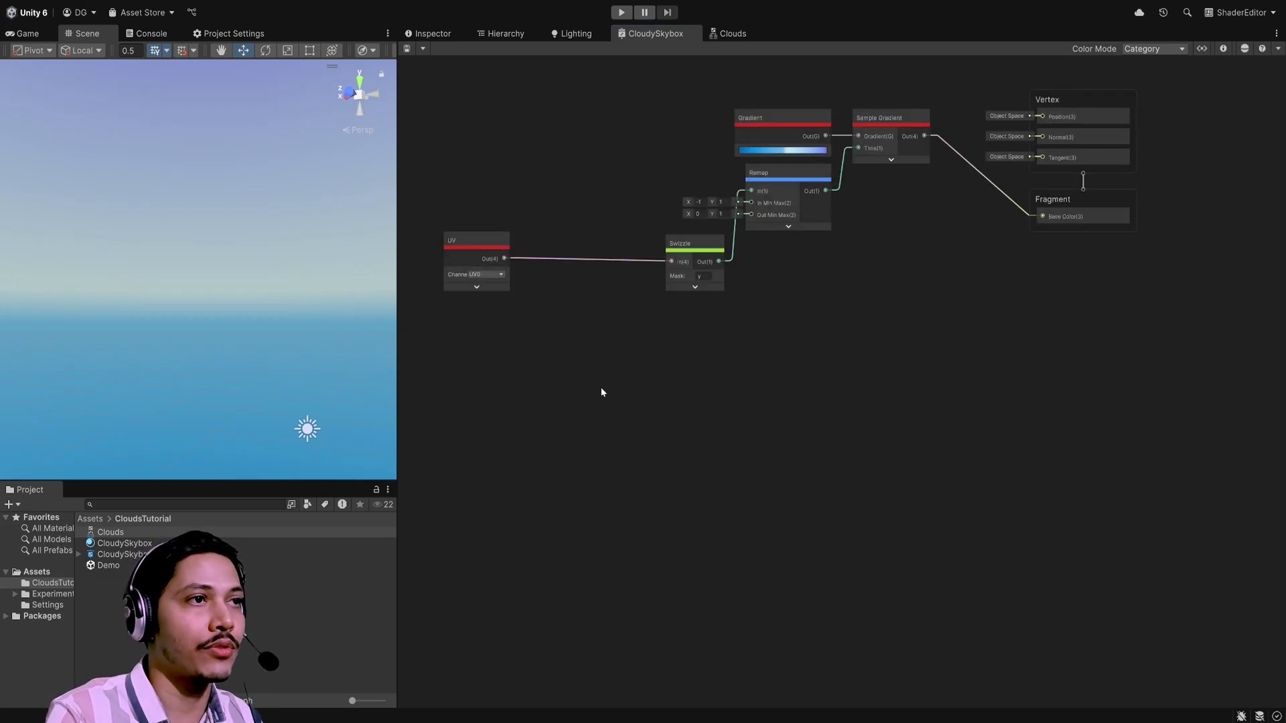
{"action": "key", "text": "Return"}
{"action": "left_click_drag", "start_coordinate": [664, 420], "coordinate": [683, 384]}
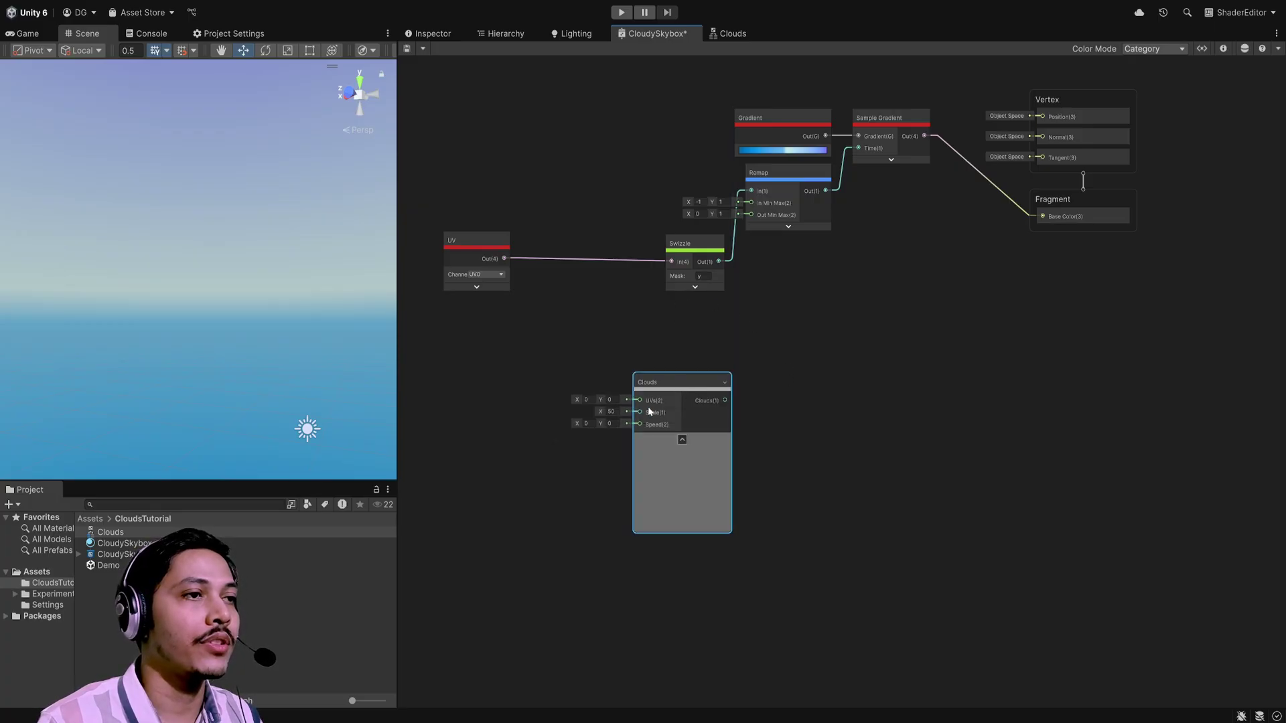
Step: Feed UV into the Clouds node's UVs, connect its output to Base Color, and inspect the sky in the maximized scene view
{"action": "left_click_drag", "start_coordinate": [505, 259], "coordinate": [633, 400]}
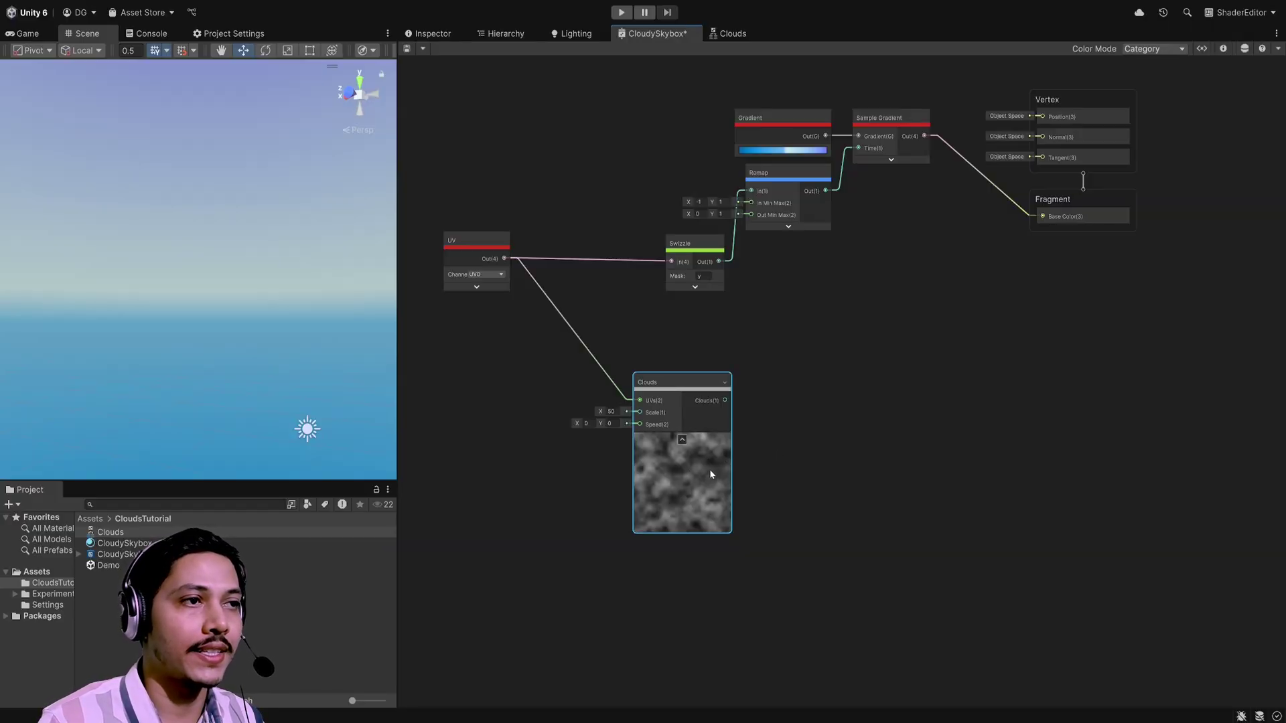
{"action": "left_click_drag", "start_coordinate": [724, 400], "coordinate": [1042, 216]}
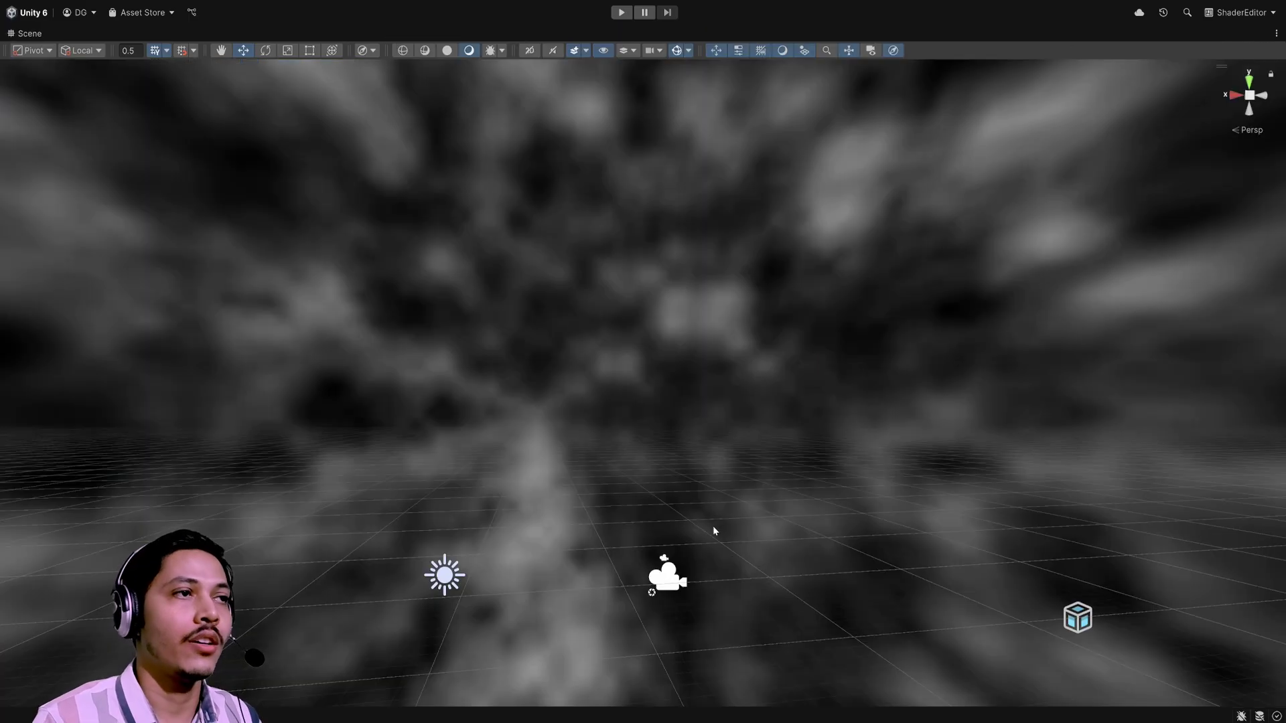
{"action": "right_click_drag", "start_coordinate": [755, 534], "coordinate": [379, 525]}
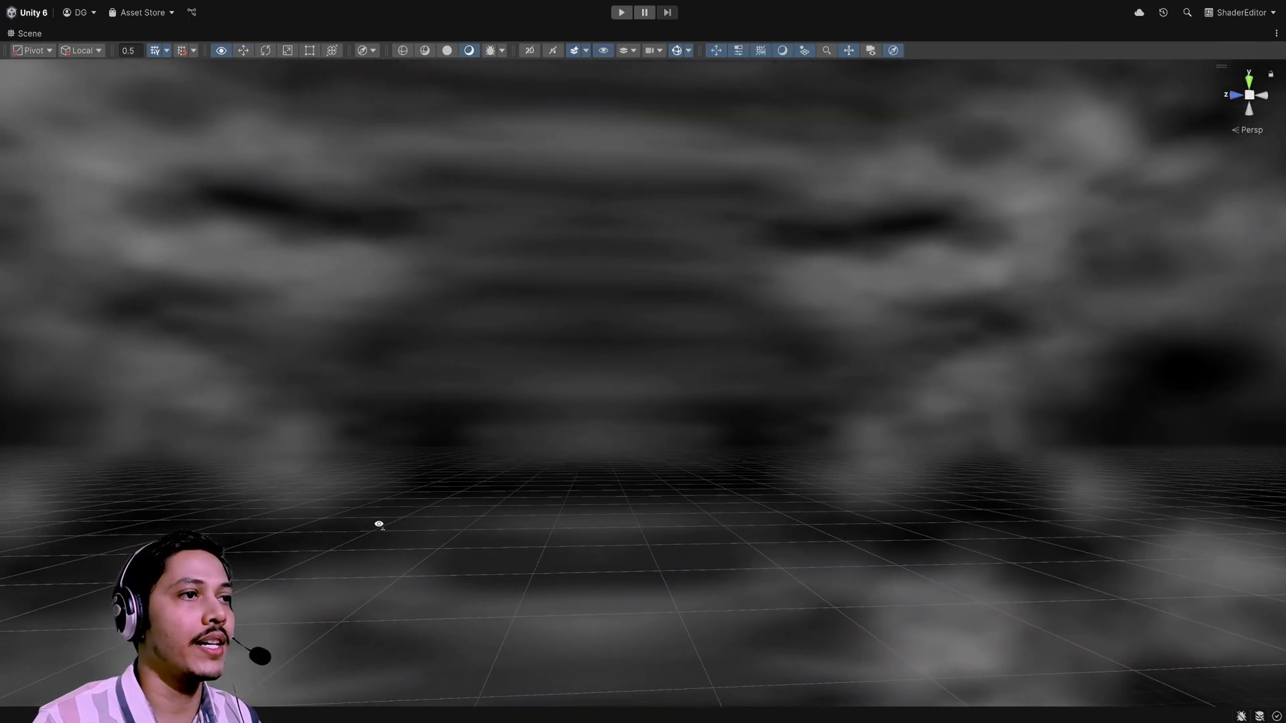
{"action": "right_click_drag", "start_coordinate": [656, 606], "coordinate": [663, 264]}
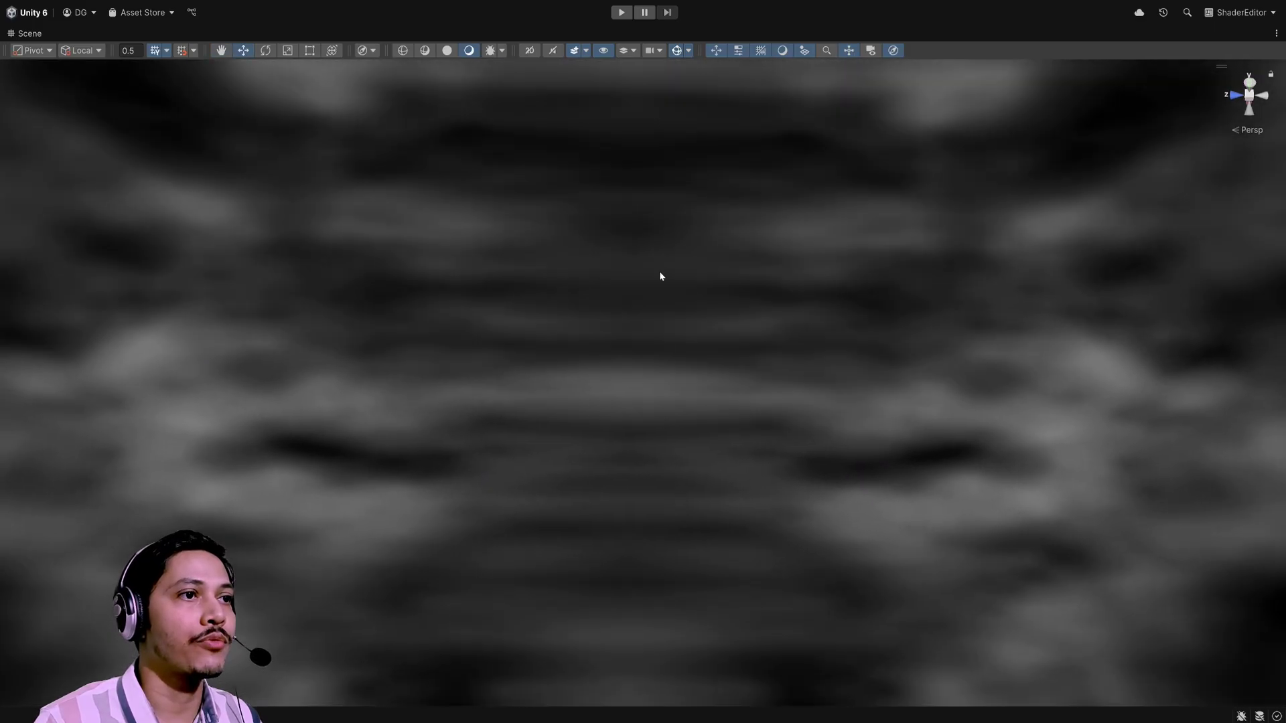
{"action": "key", "text": "shift+space"}
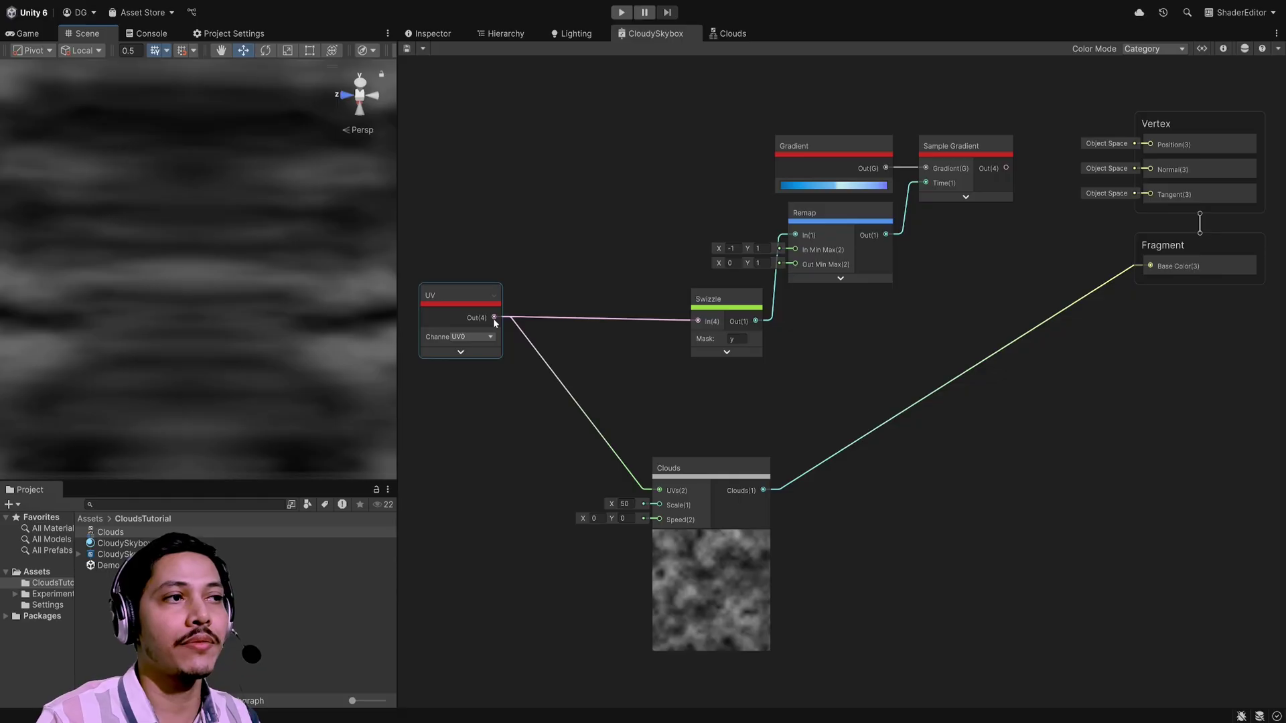
Step: Insert a collapsed Swizzle node with mask xz between the UV node and the Clouds node's UVs input
{"action": "left_click_drag", "start_coordinate": [494, 318], "coordinate": [536, 475]}
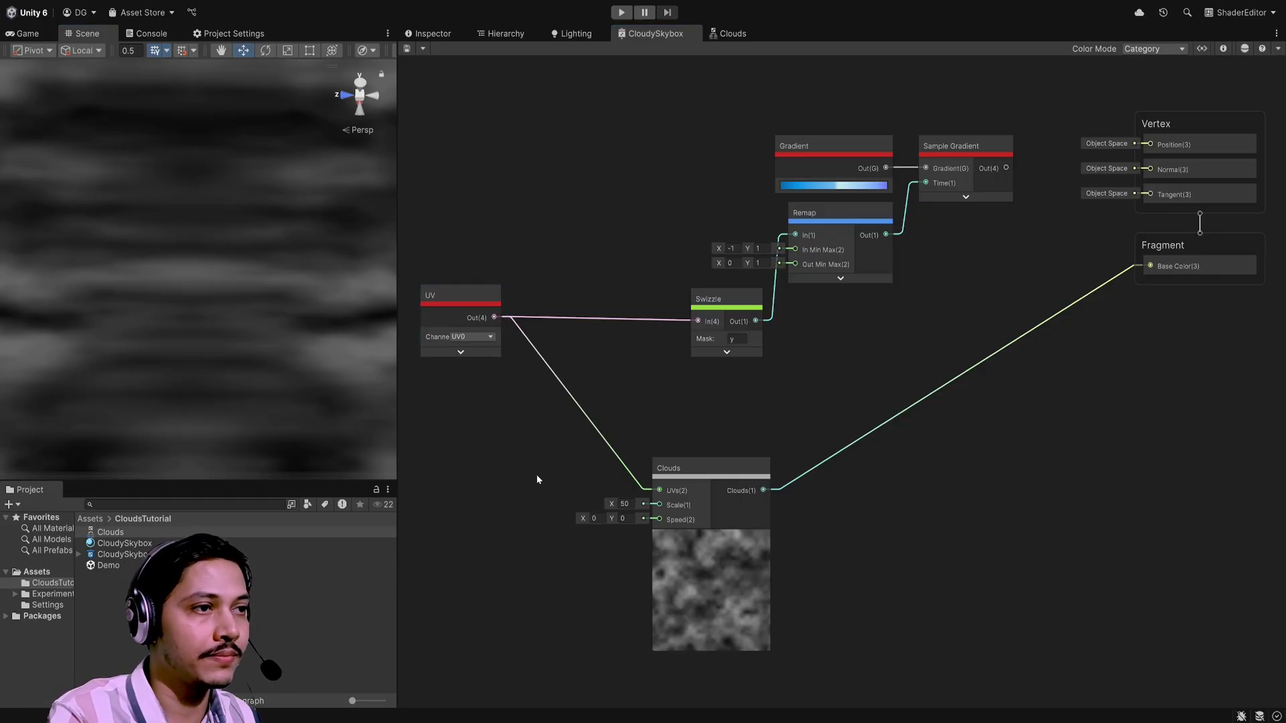
{"action": "key", "text": "Return"}
{"action": "left_click", "coordinate": [591, 482]}
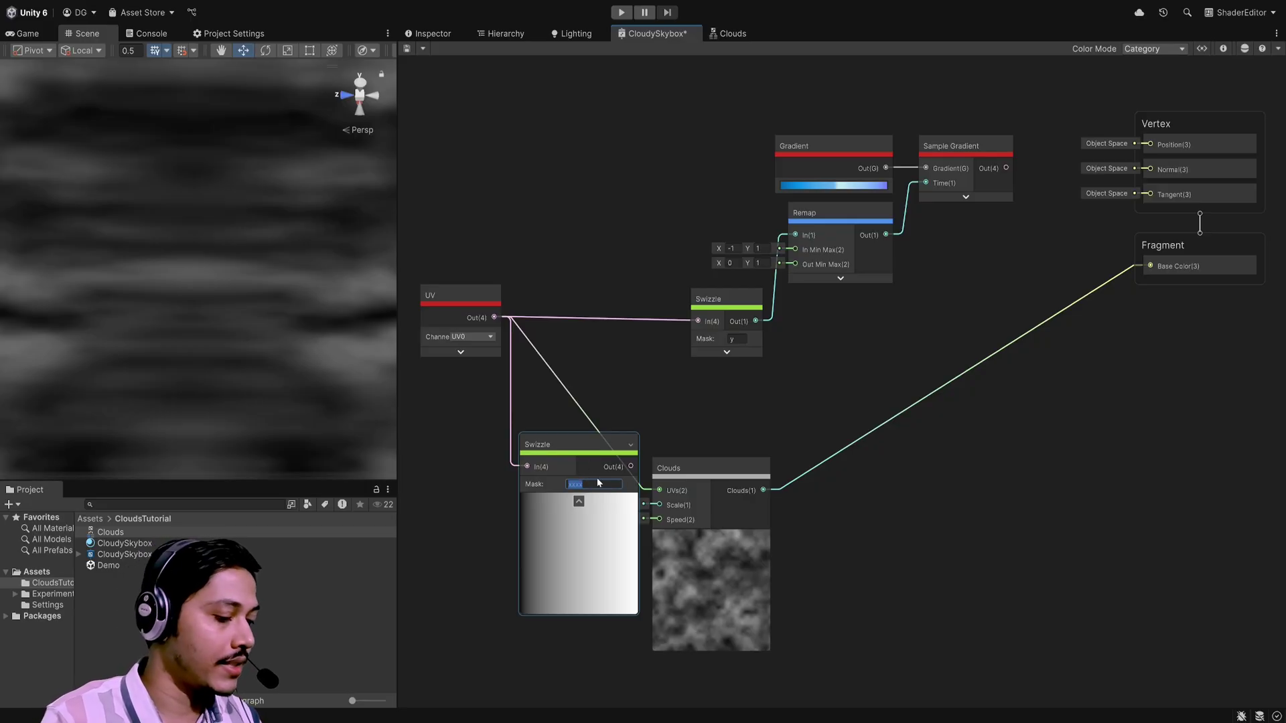
{"action": "type", "text": "xz"}
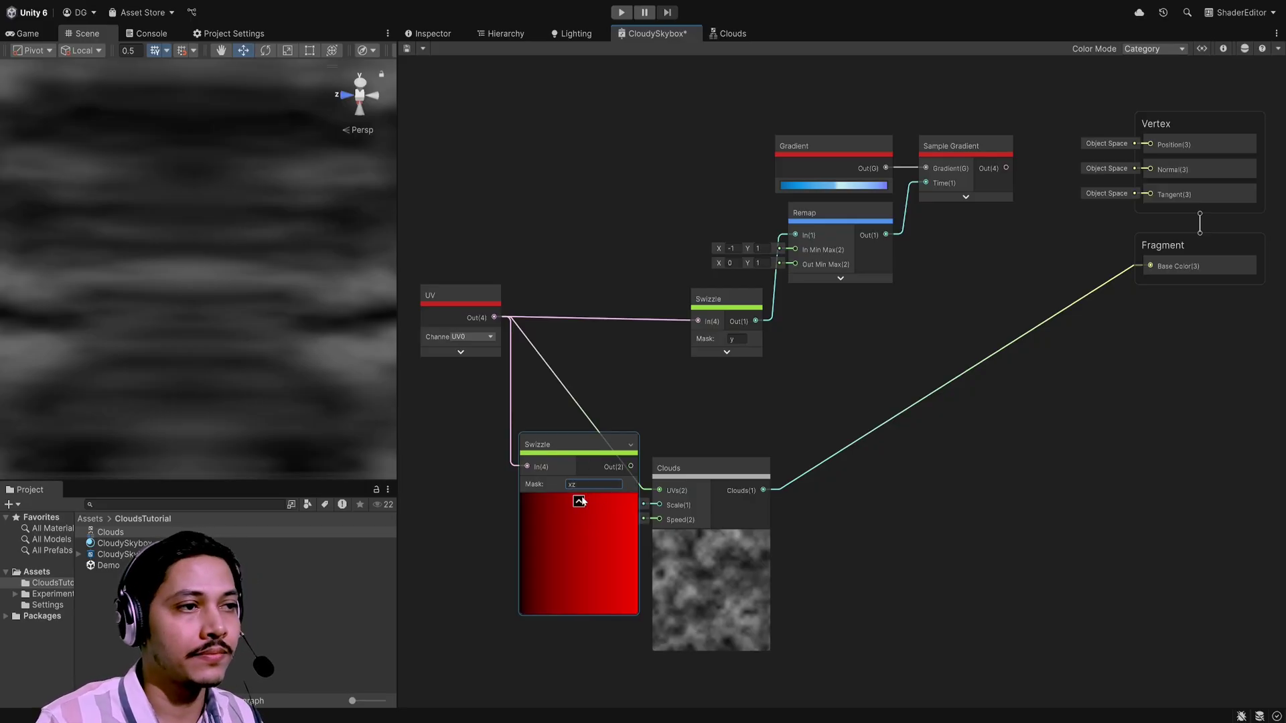
{"action": "left_click", "coordinate": [578, 501]}
{"action": "left_click_drag", "start_coordinate": [587, 467], "coordinate": [660, 490]}
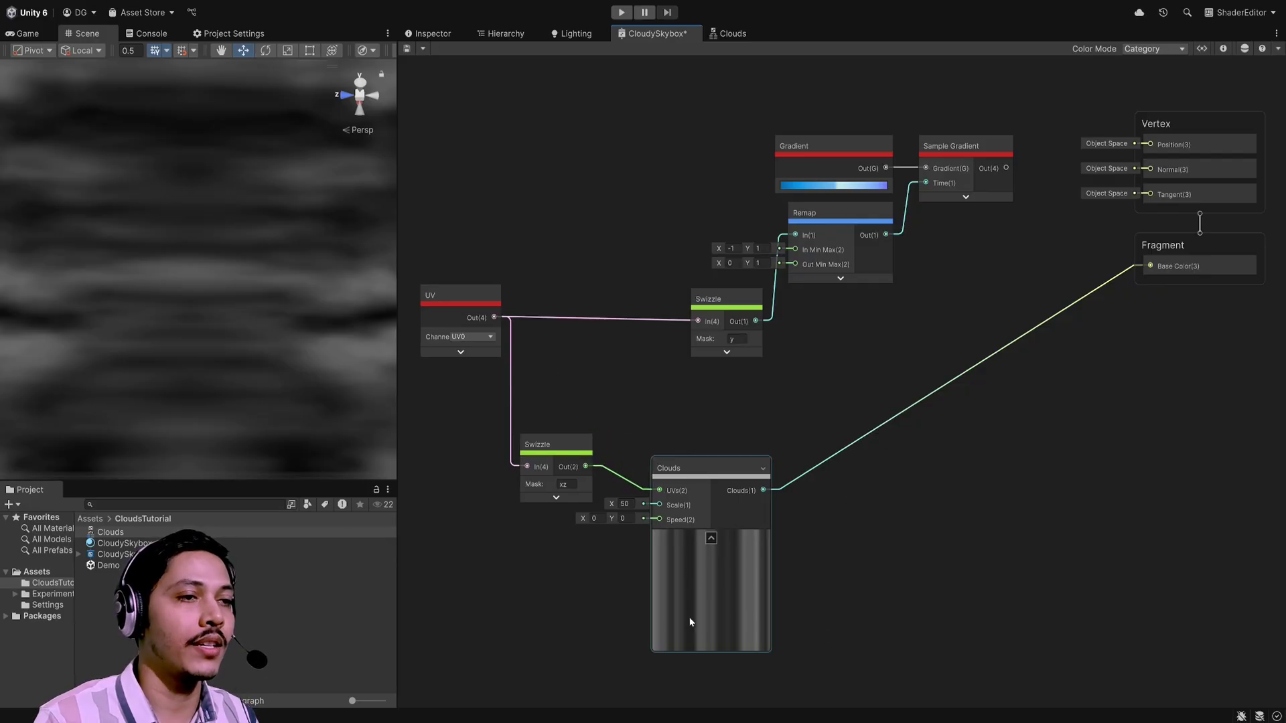
Step: Save the CloudySkybox graph and inspect the updated sky in the scene view
{"action": "key", "text": "ctrl+s"}
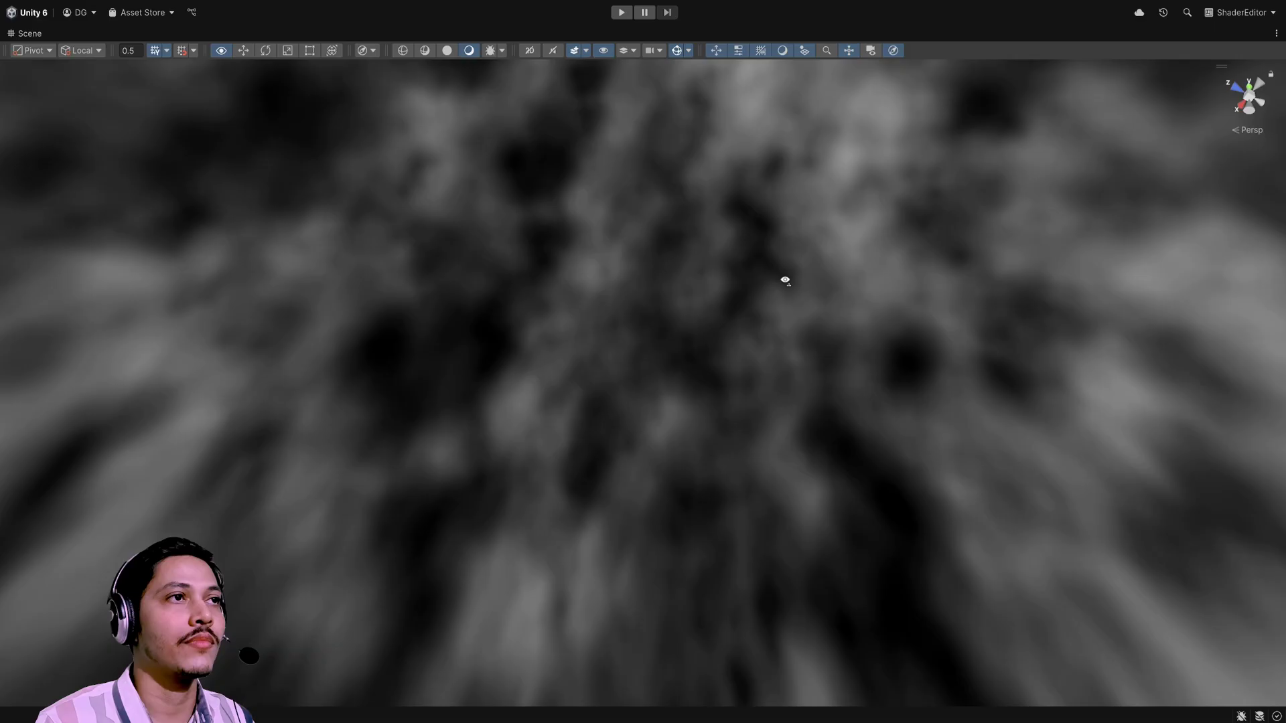
{"action": "right_click_drag", "start_coordinate": [783, 279], "coordinate": [812, 462]}
{"action": "key", "text": "shift+space"}
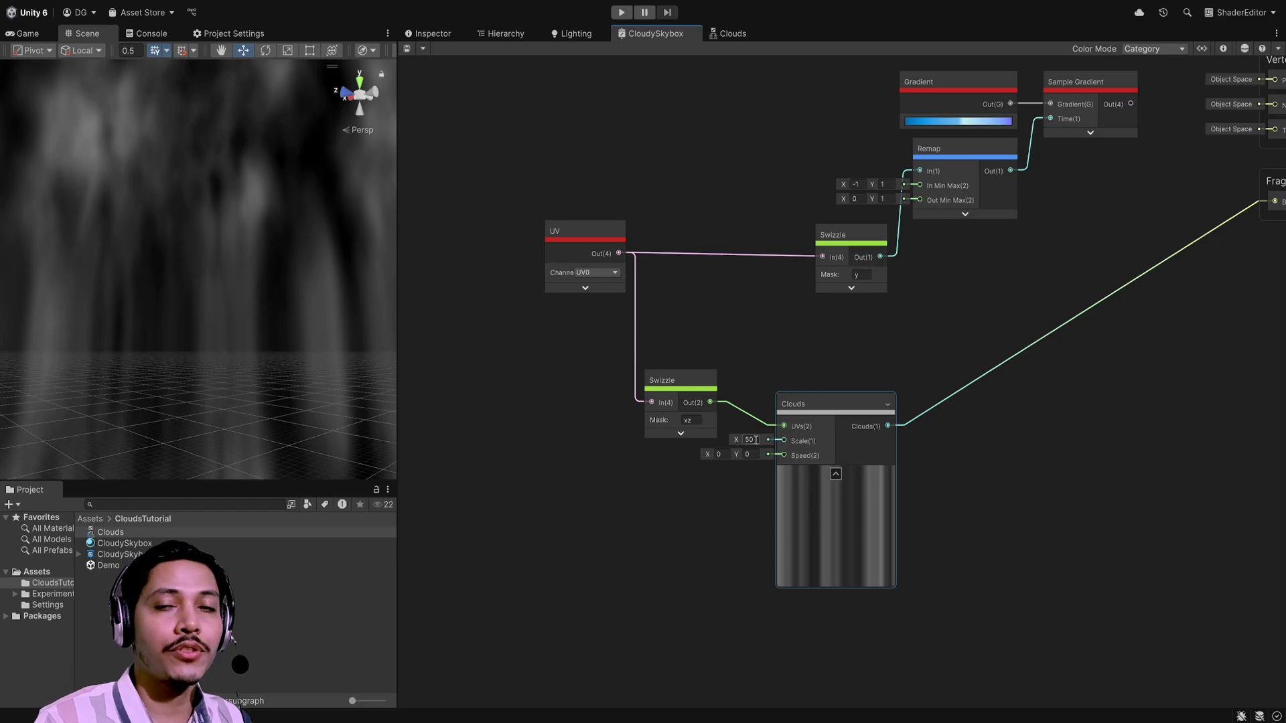
Step: Show the Blackboard and Graph Inspector and add a Float property named CloudScale
{"action": "left_click", "coordinate": [1201, 49]}
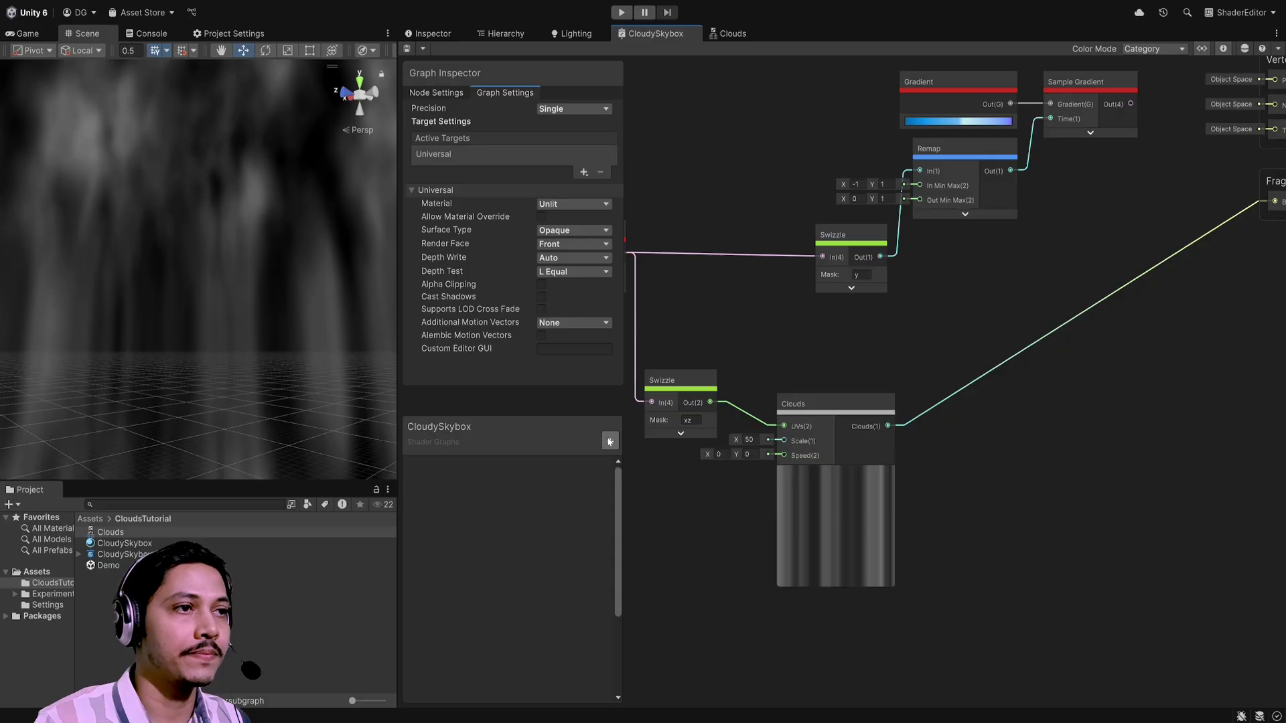
{"action": "left_click", "coordinate": [649, 460]}
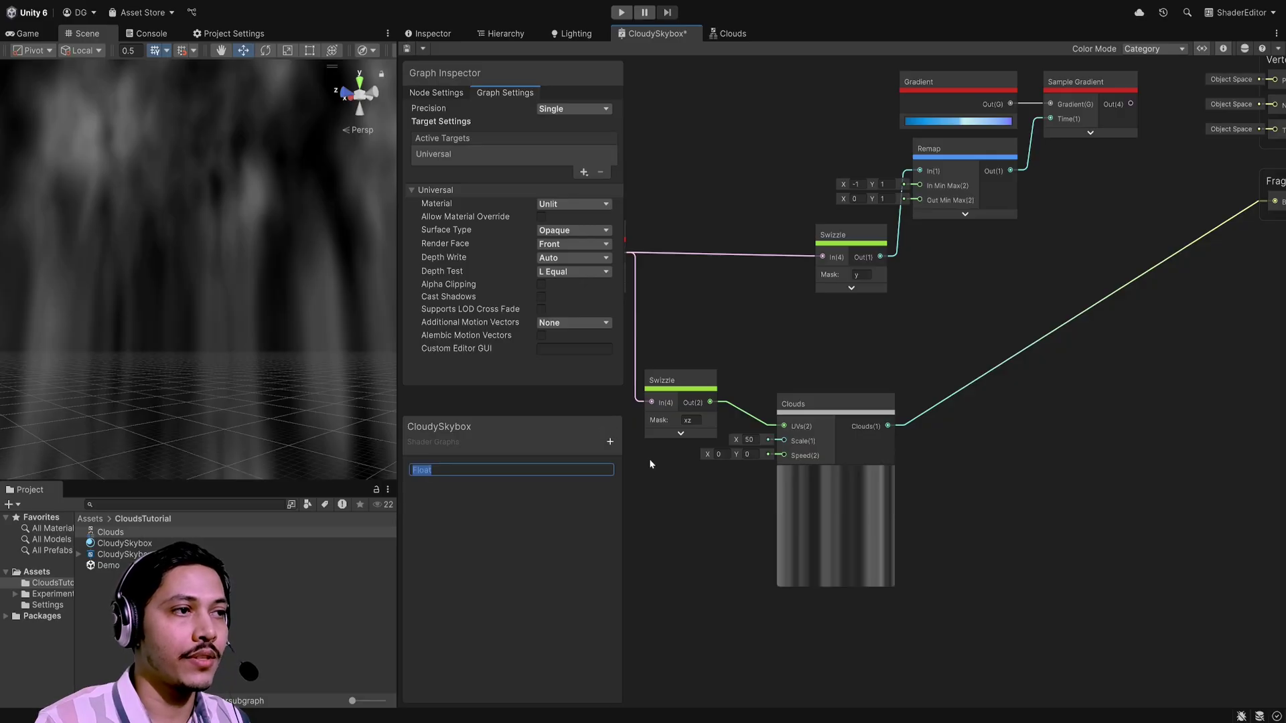
{"action": "type", "text": "Scale"}
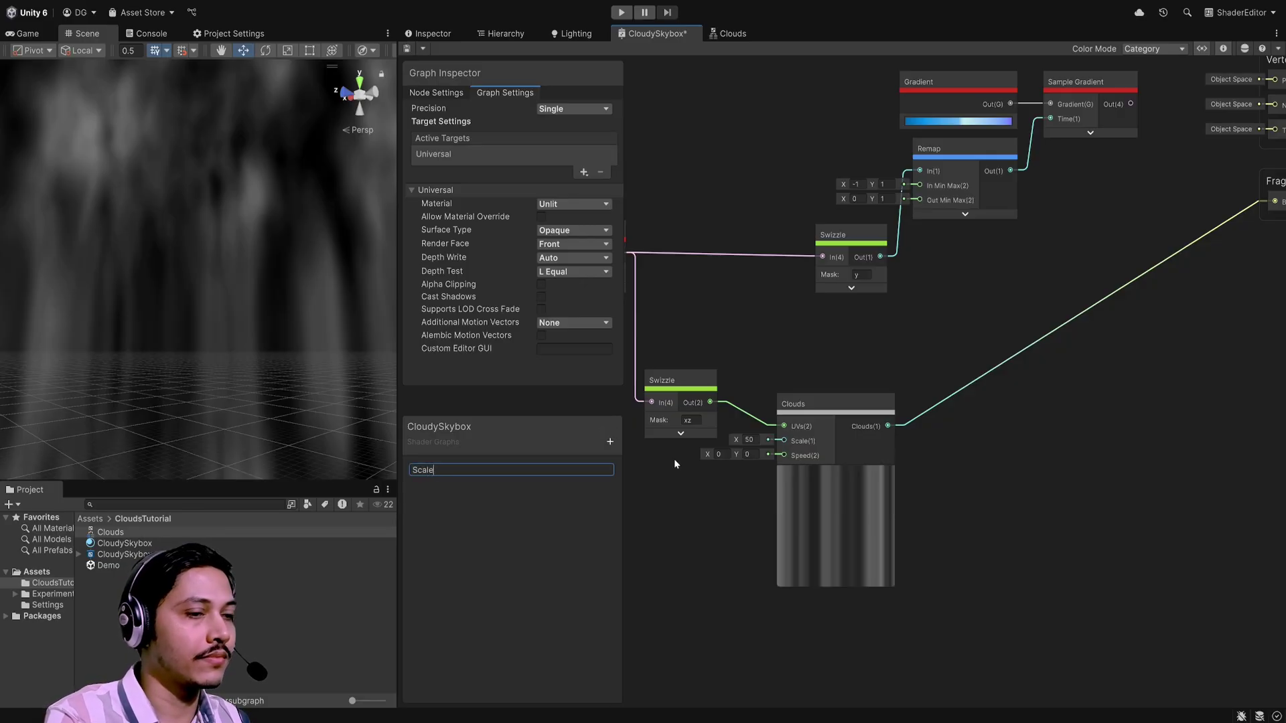
{"action": "type", "text": "C"}
{"action": "type", "text": "loud"}
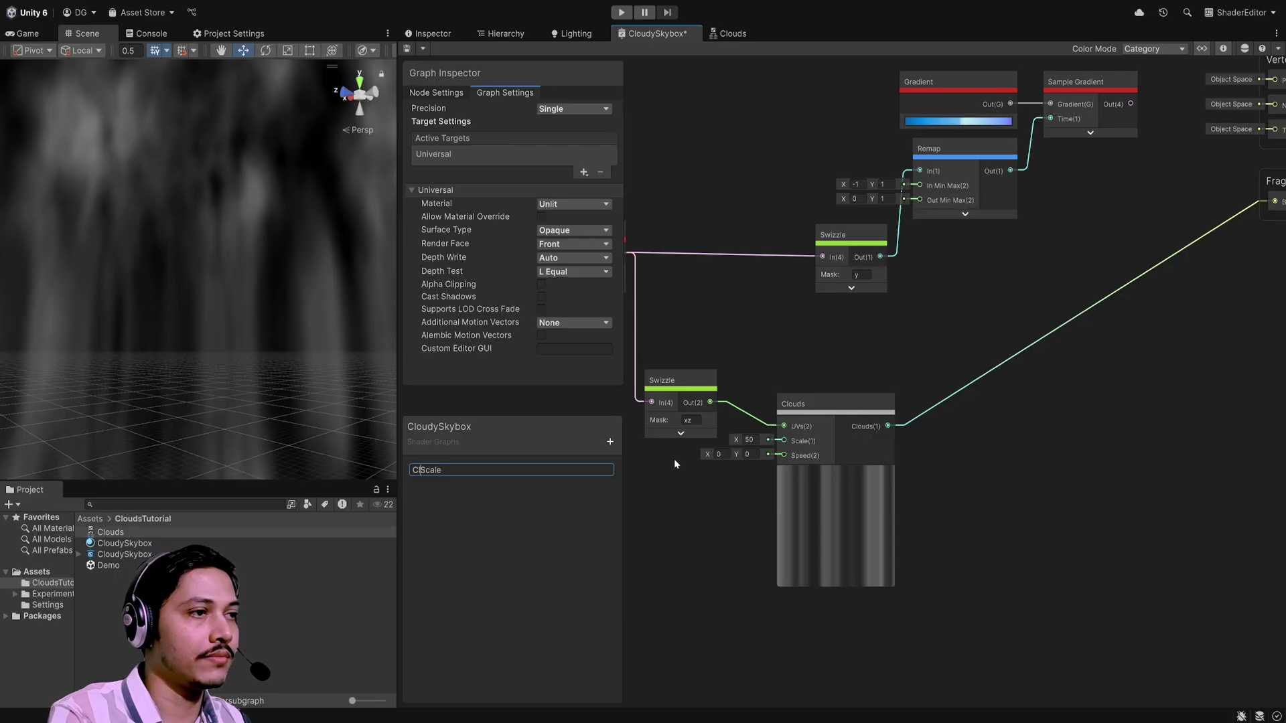
{"action": "key", "text": "Return"}
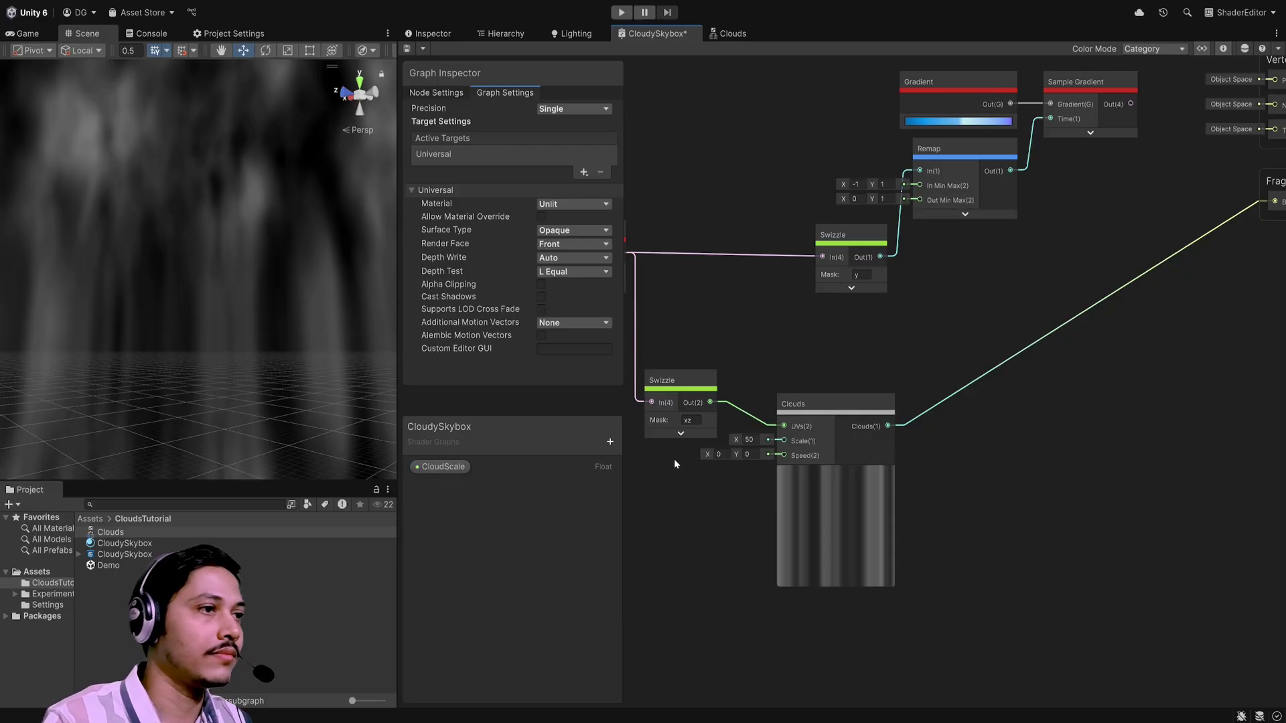
Step: Set CloudScale's default value to 100 and connect the property to the Clouds node's Scale input
{"action": "left_click", "coordinate": [448, 467]}
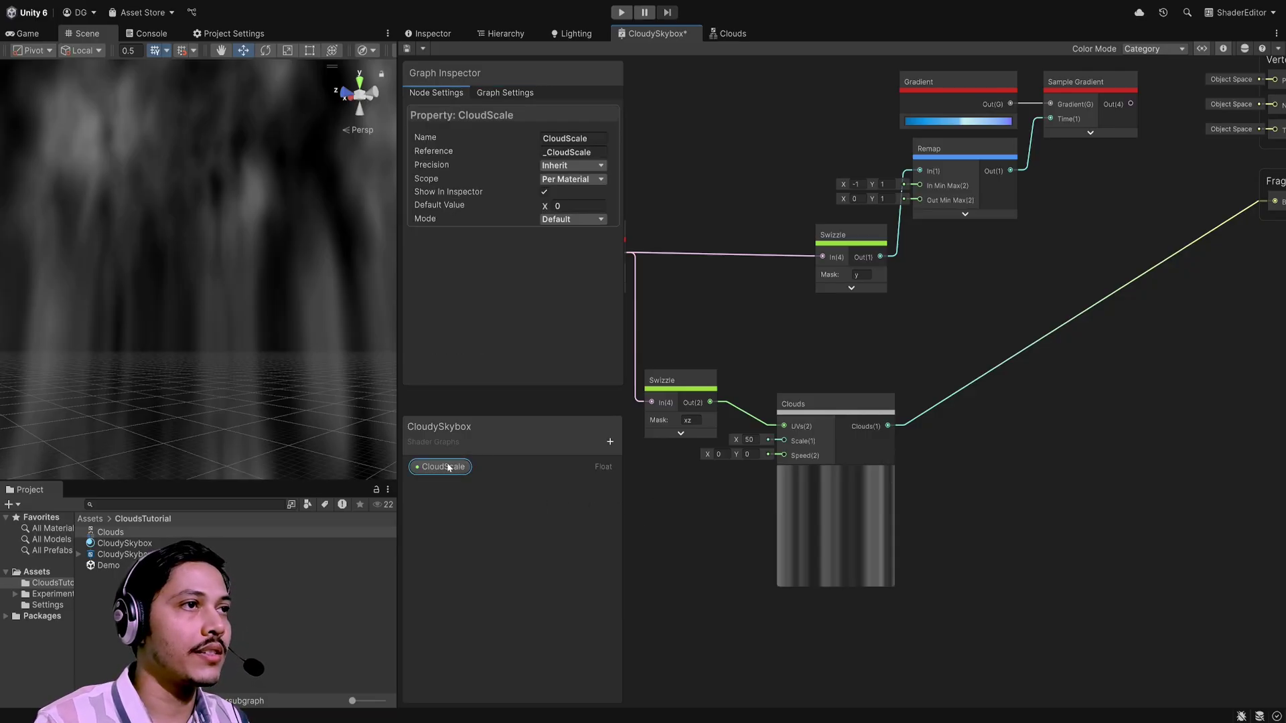
{"action": "left_click", "coordinate": [584, 206]}
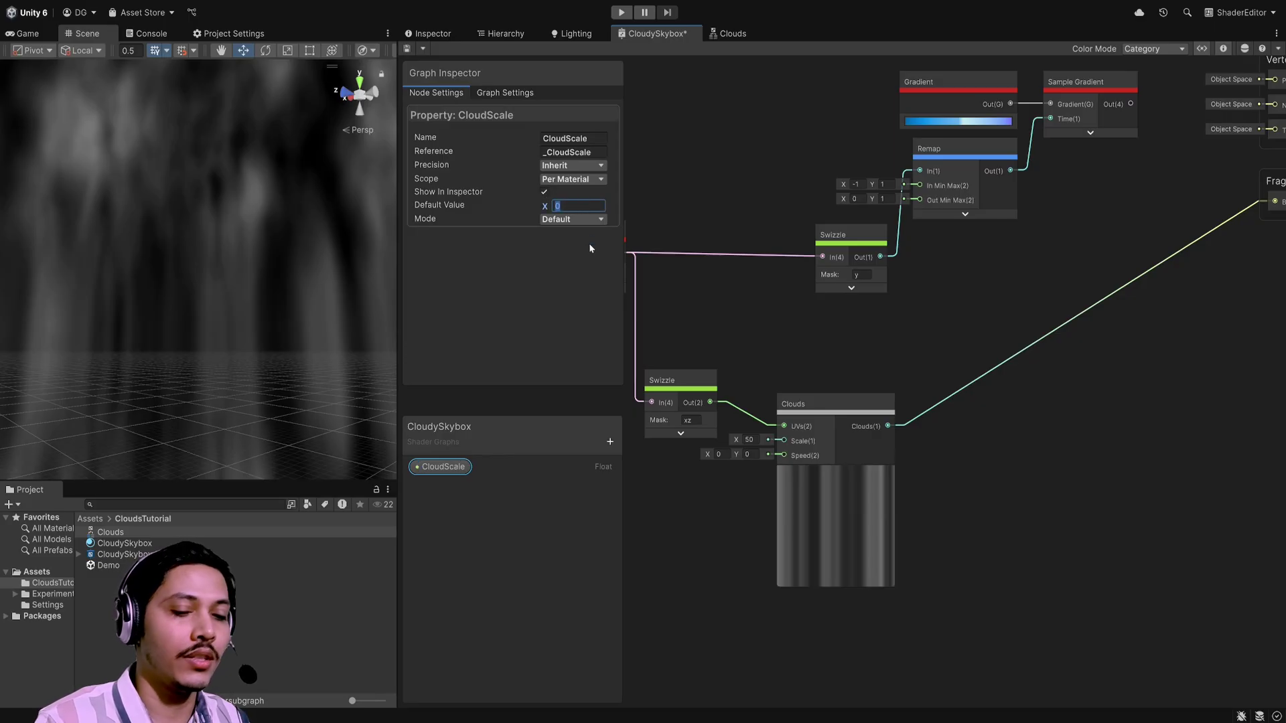
{"action": "type", "text": "100"}
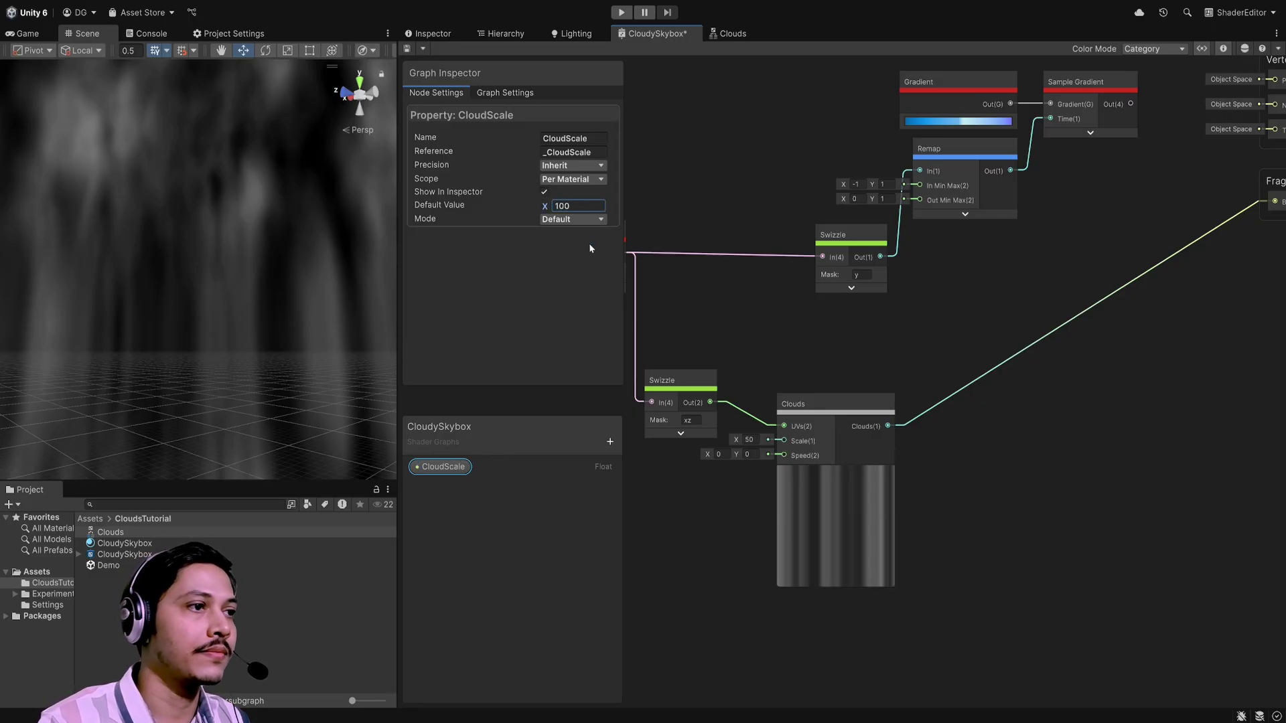
{"action": "left_click_drag", "start_coordinate": [442, 467], "coordinate": [784, 441]}
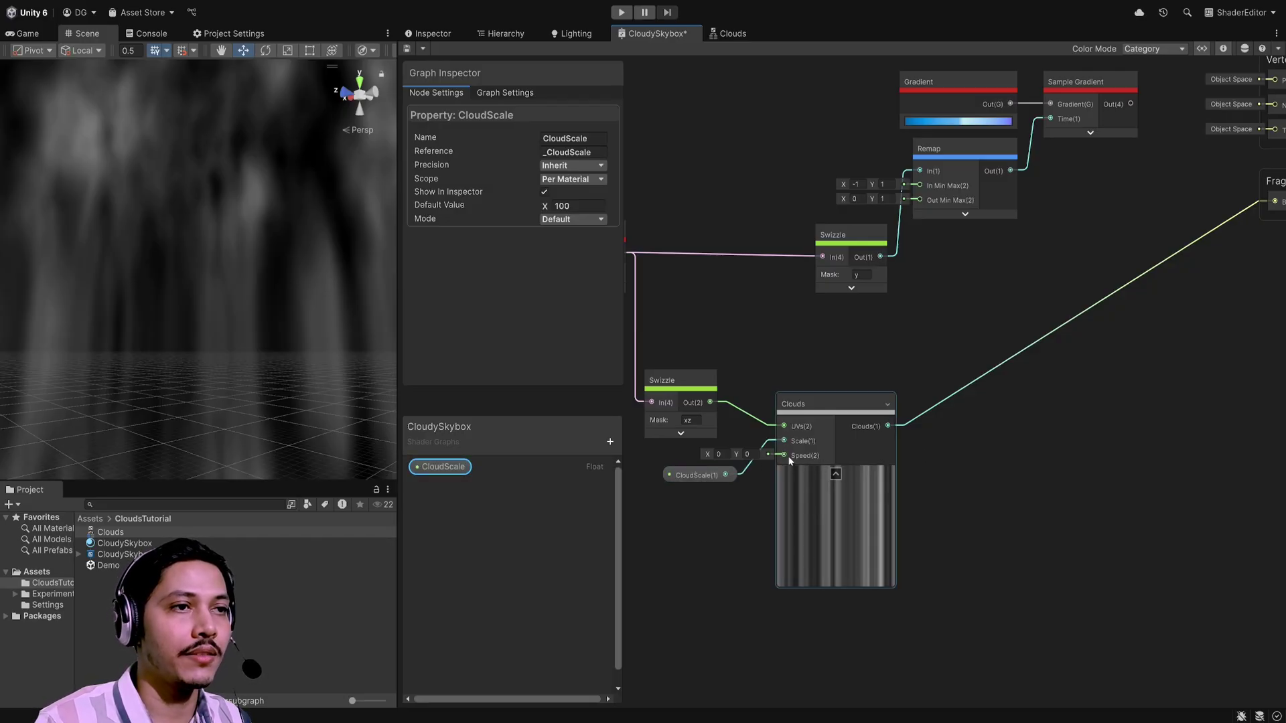
Step: Add a Vector2 property named PanSpeed to the CloudySkybox graph
{"action": "left_click", "coordinate": [609, 440]}
{"action": "left_click", "coordinate": [605, 513]}
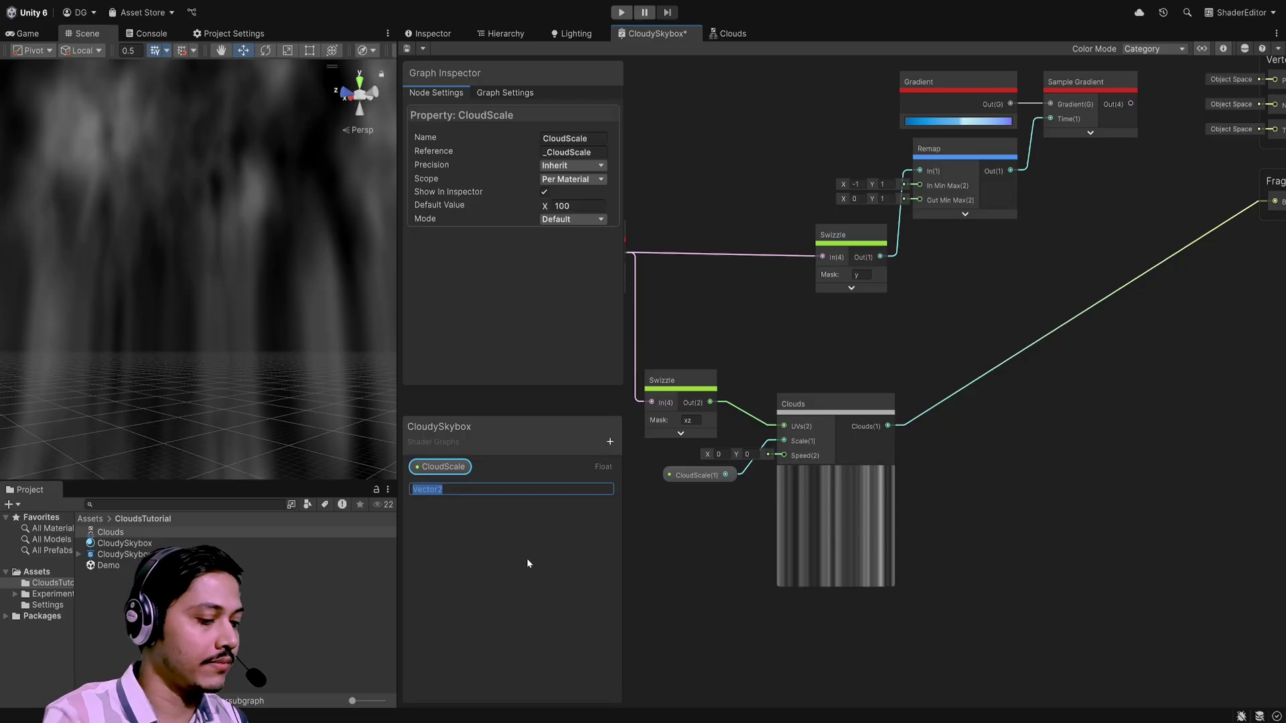
{"action": "type", "text": "Pan"}
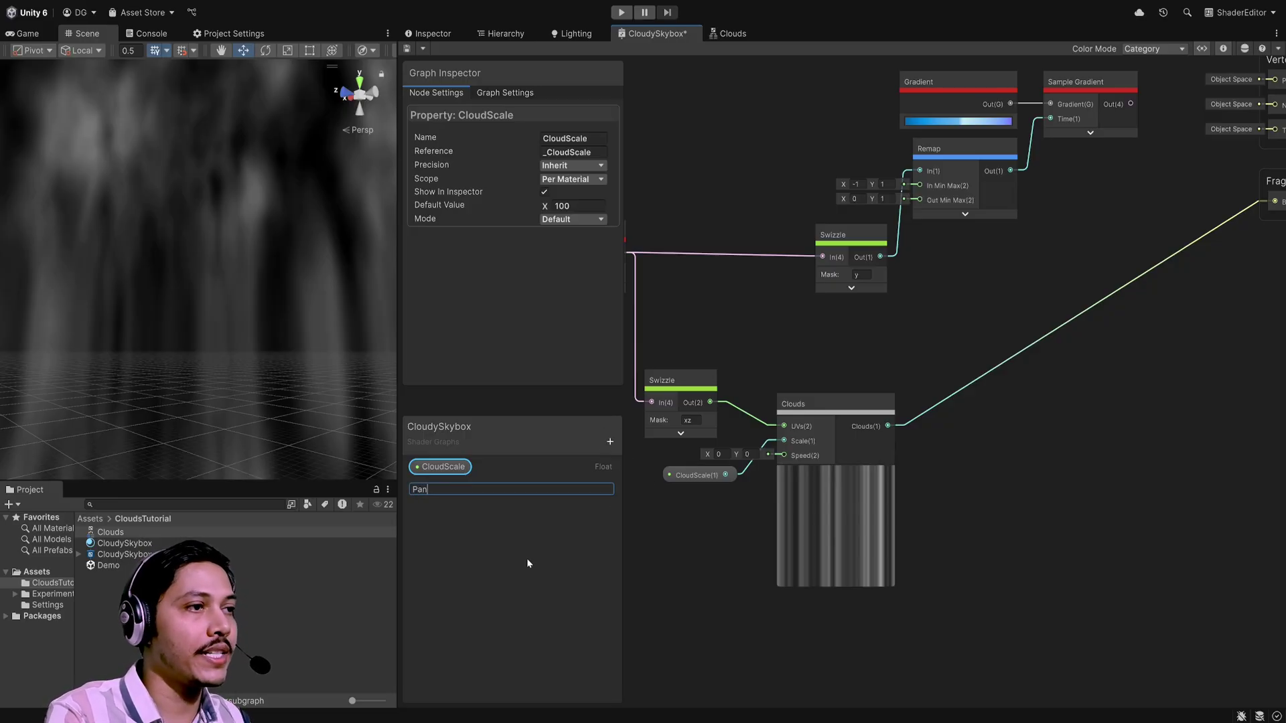
{"action": "type", "text": "Speed"}
{"action": "key", "text": "Return"}
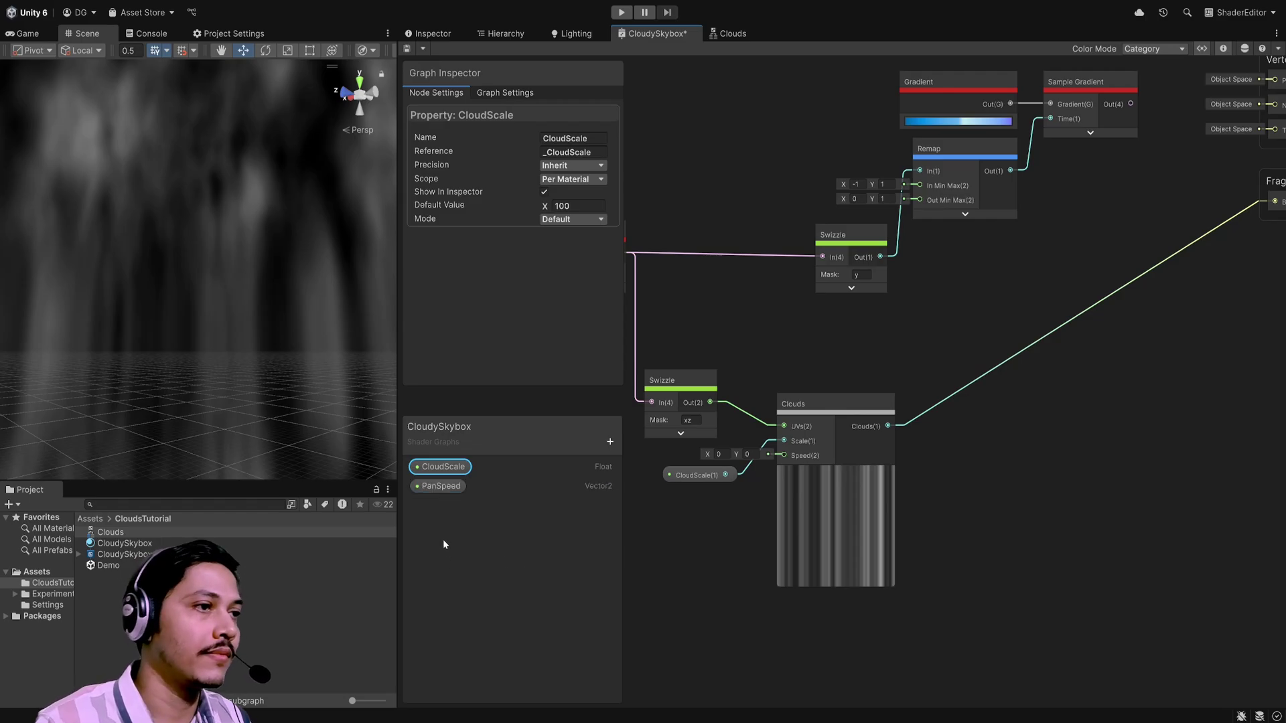
Step: Set PanSpeed's default value to X 0.01 and Y 0.01
{"action": "left_click", "coordinate": [432, 494]}
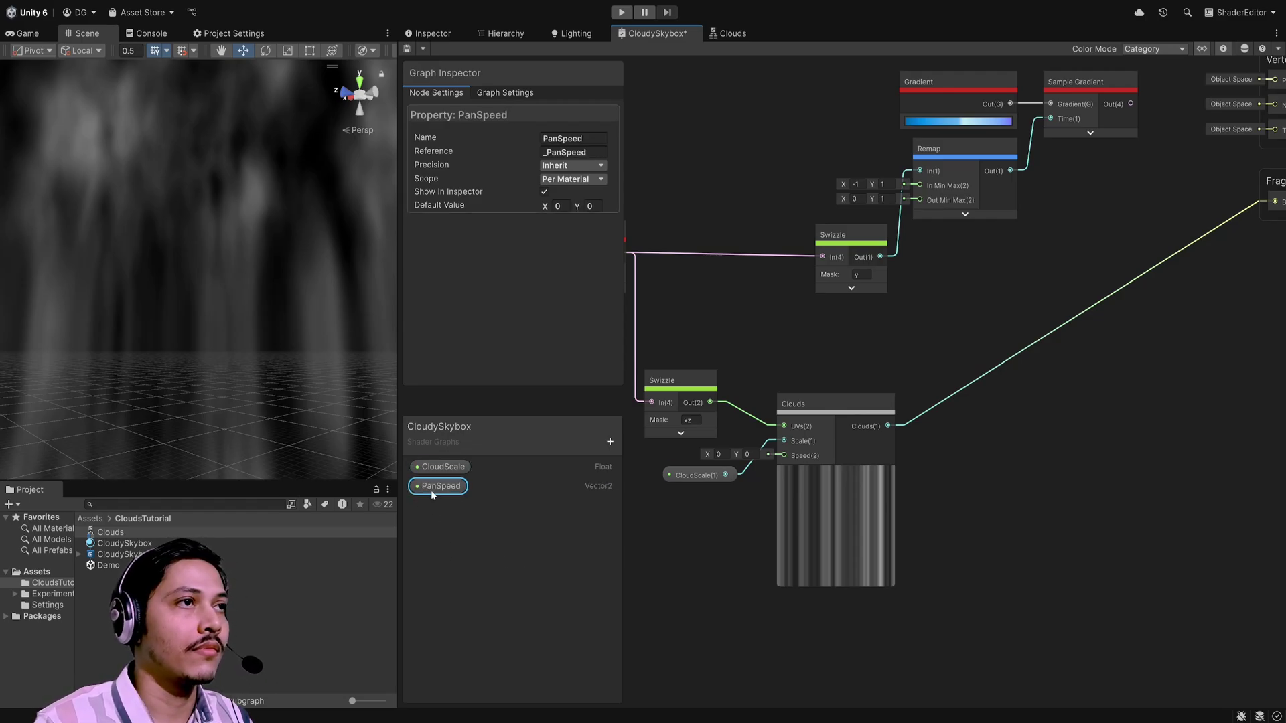
{"action": "left_click", "coordinate": [559, 206]}
{"action": "type", "text": "001"}
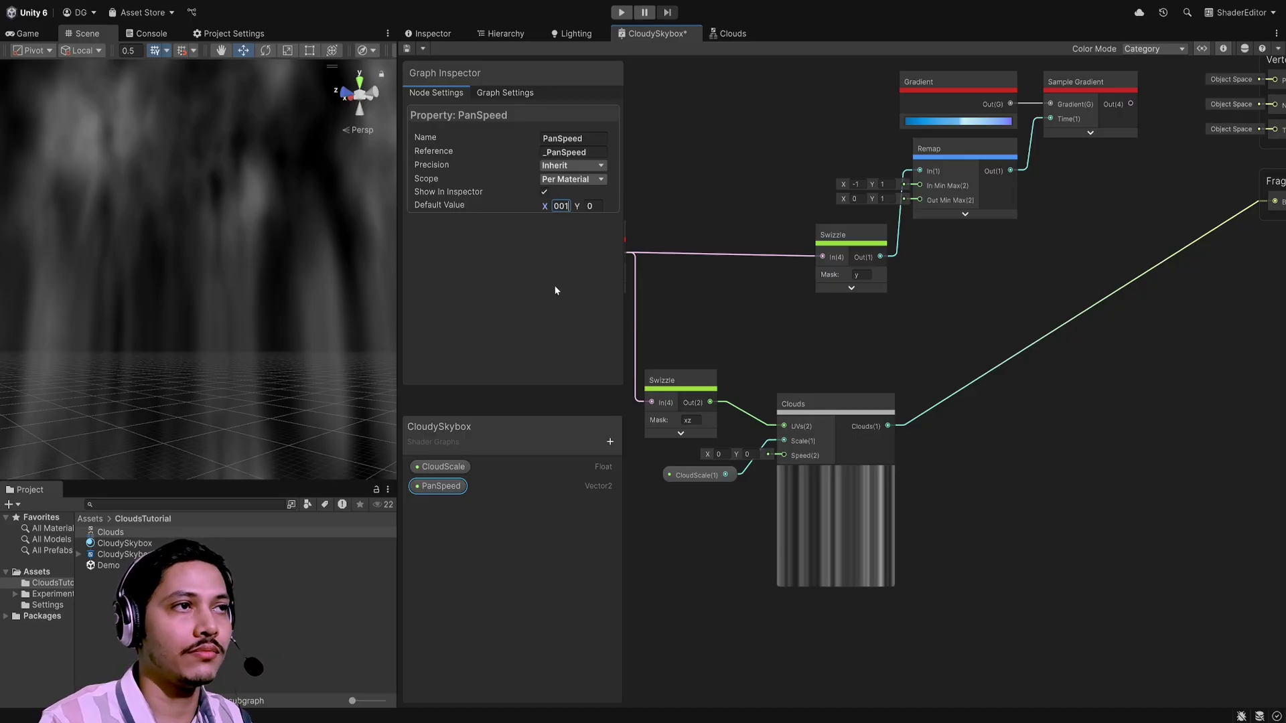
{"action": "key", "text": "BackSpace"}
{"action": "key", "text": "BackSpace"}
{"action": "key", "text": "BackSpace"}
{"action": "type", "text": ".01"}
{"action": "key", "text": "Tab"}
{"action": "type", "text": "0.01"}
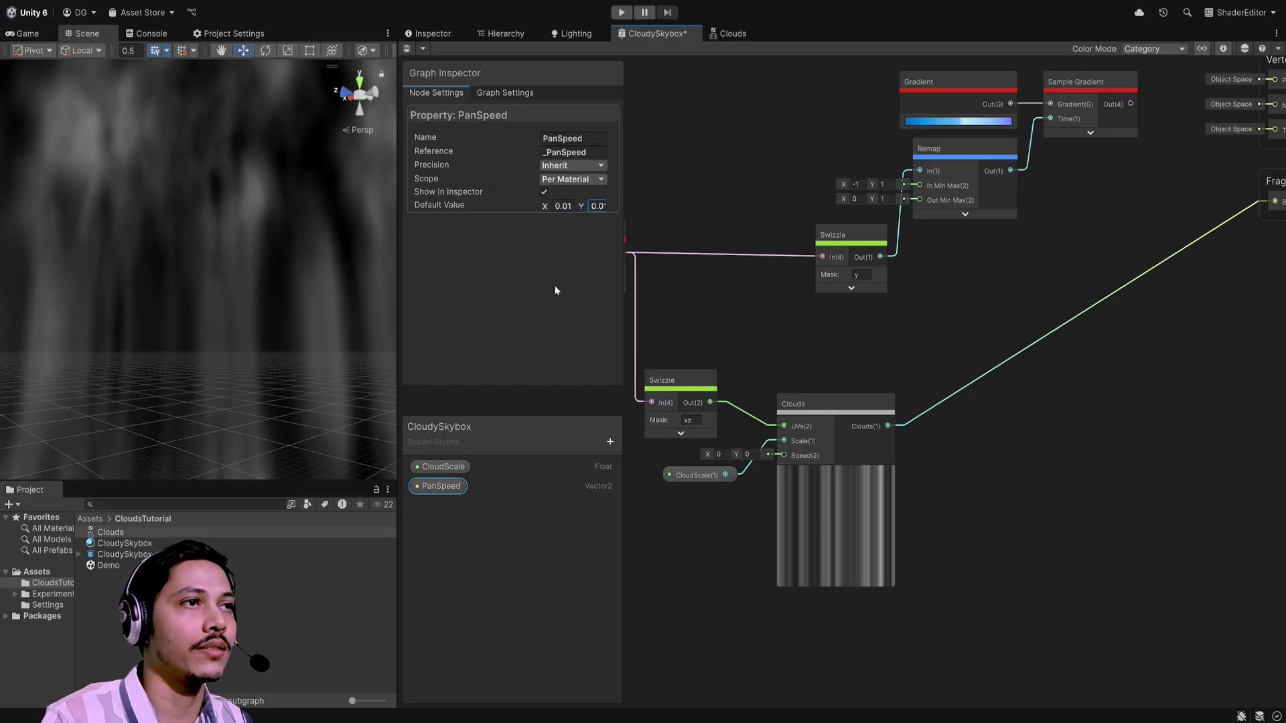
Step: Place PanSpeed in the graph and multiply it by the Time output of a new Time node
{"action": "left_click_drag", "start_coordinate": [440, 486], "coordinate": [673, 534]}
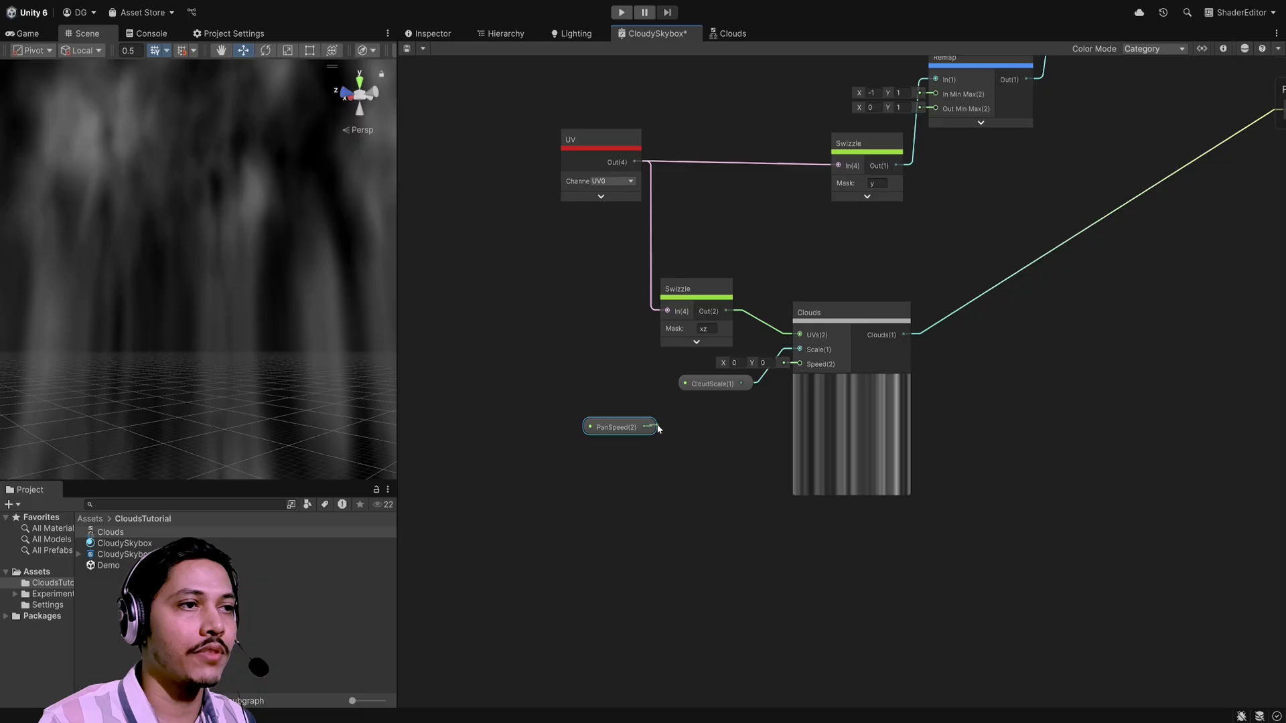
{"action": "left_click_drag", "start_coordinate": [657, 425], "coordinate": [701, 490]}
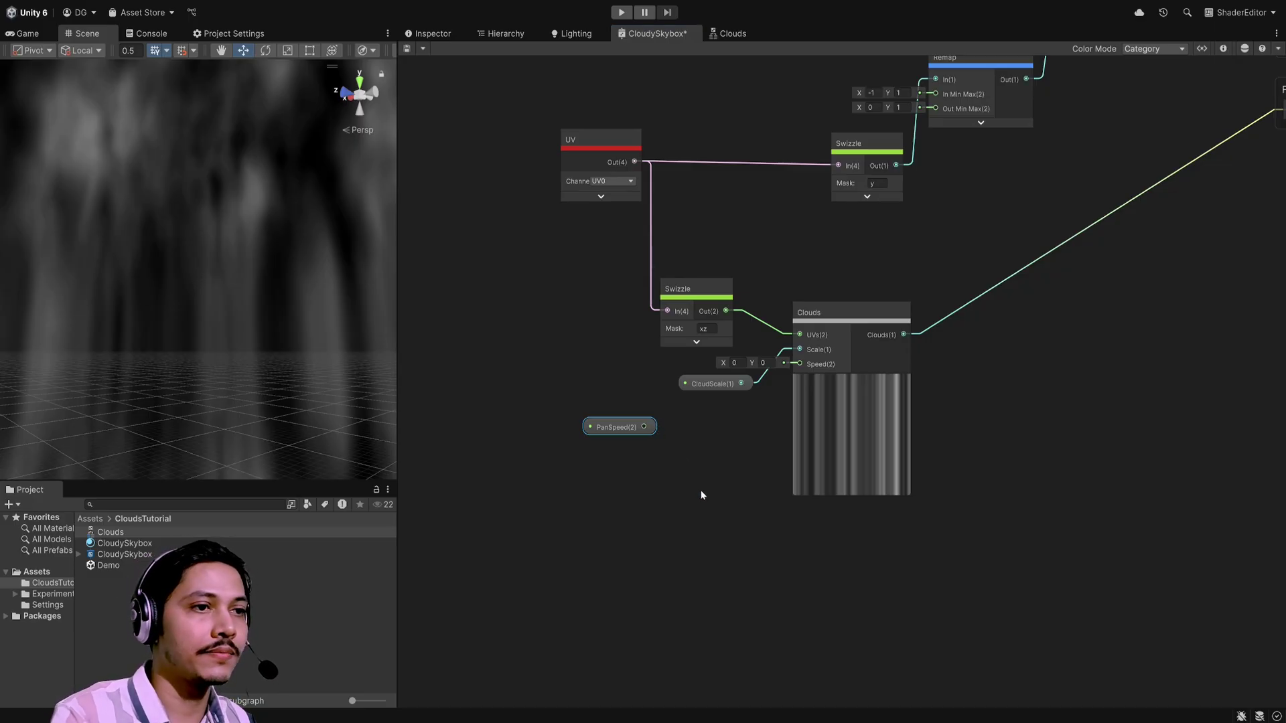
{"action": "key", "text": "Return"}
{"action": "left_click", "coordinate": [520, 489]}
{"action": "key", "text": "space"}
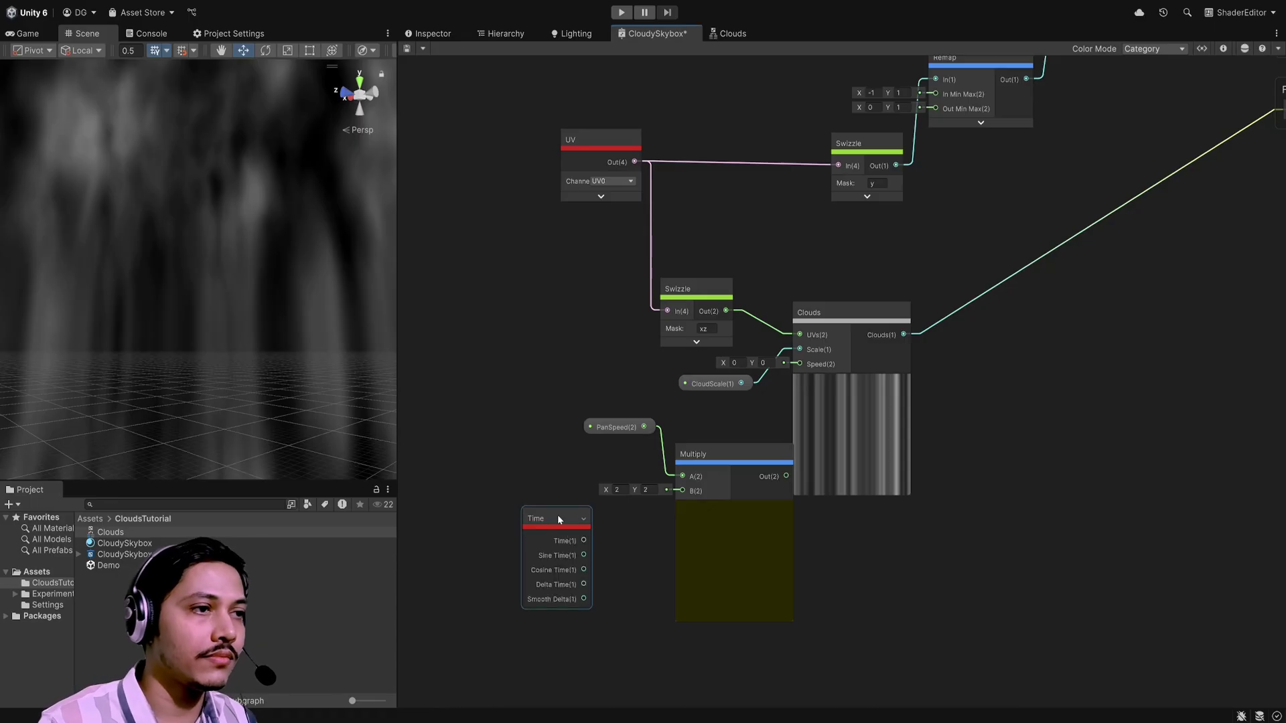
{"action": "left_click_drag", "start_coordinate": [585, 541], "coordinate": [683, 491]}
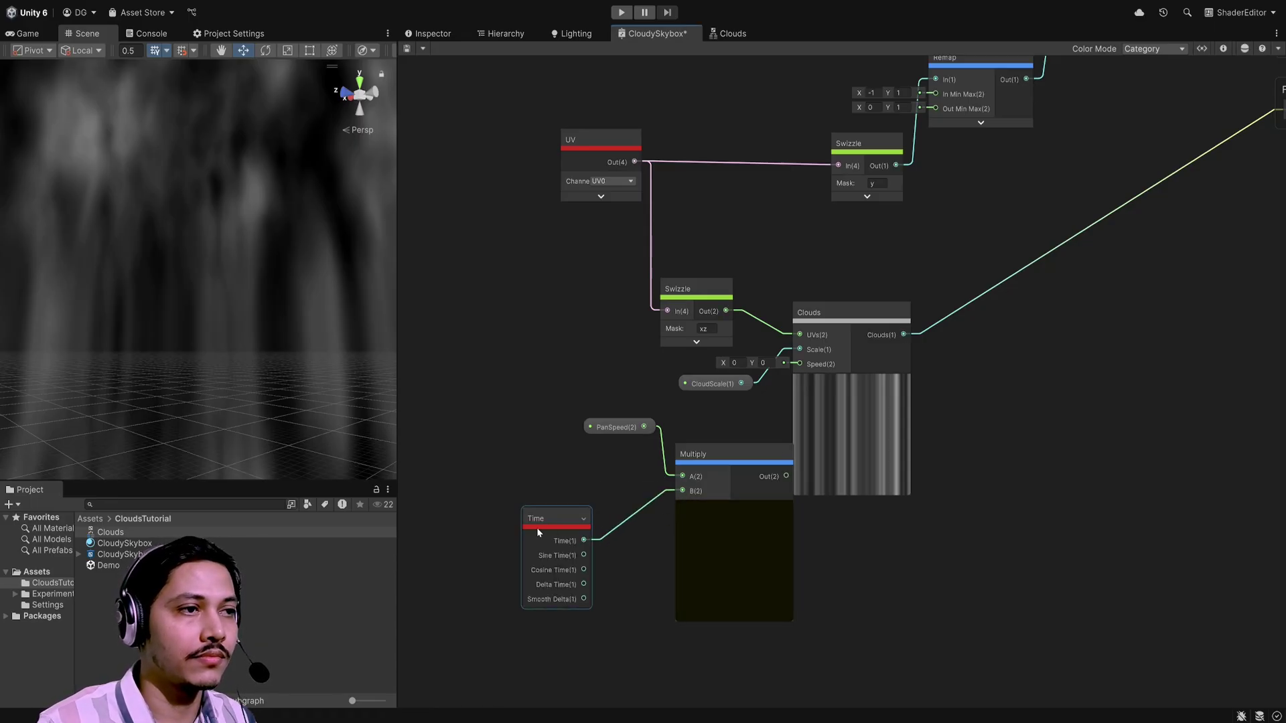
Step: Tidy the Time and Multiply nodes, connect Multiply to the Clouds node's Speed input, and save the graph to check the sky
{"action": "left_click_drag", "start_coordinate": [537, 528], "coordinate": [598, 469]}
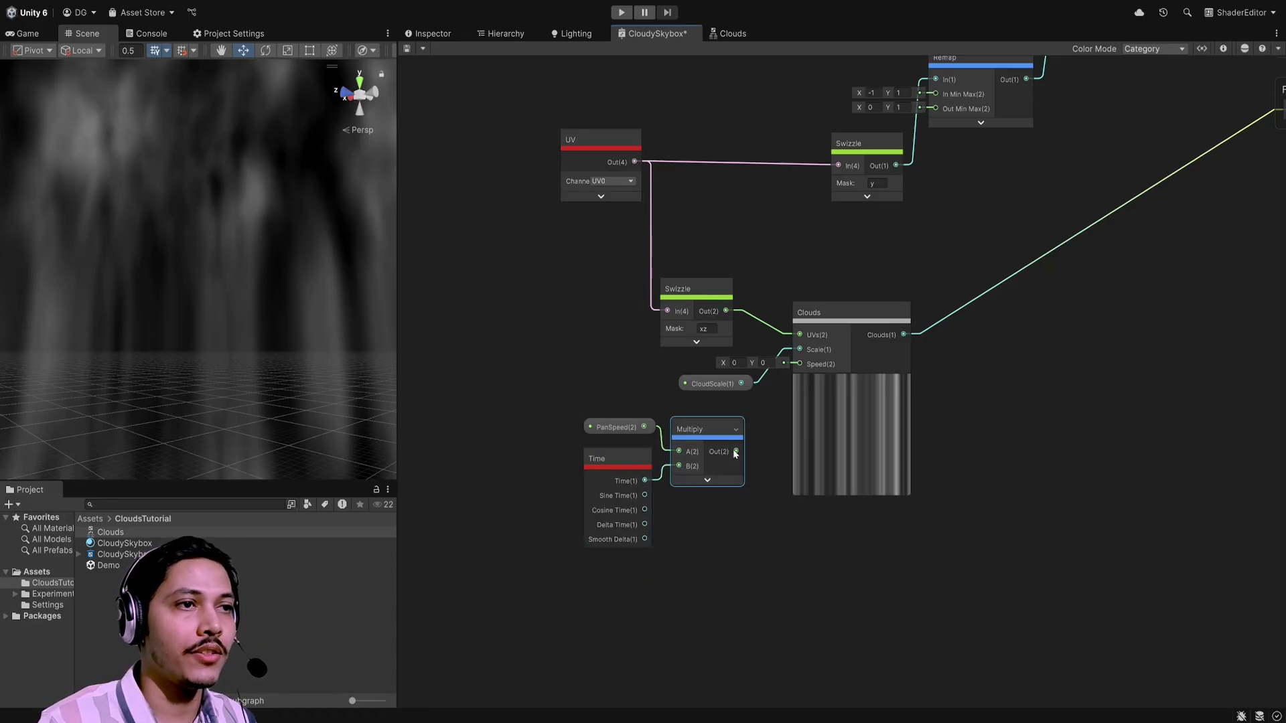
{"action": "left_click_drag", "start_coordinate": [735, 452], "coordinate": [800, 364]}
{"action": "key", "text": "ctrl+s"}
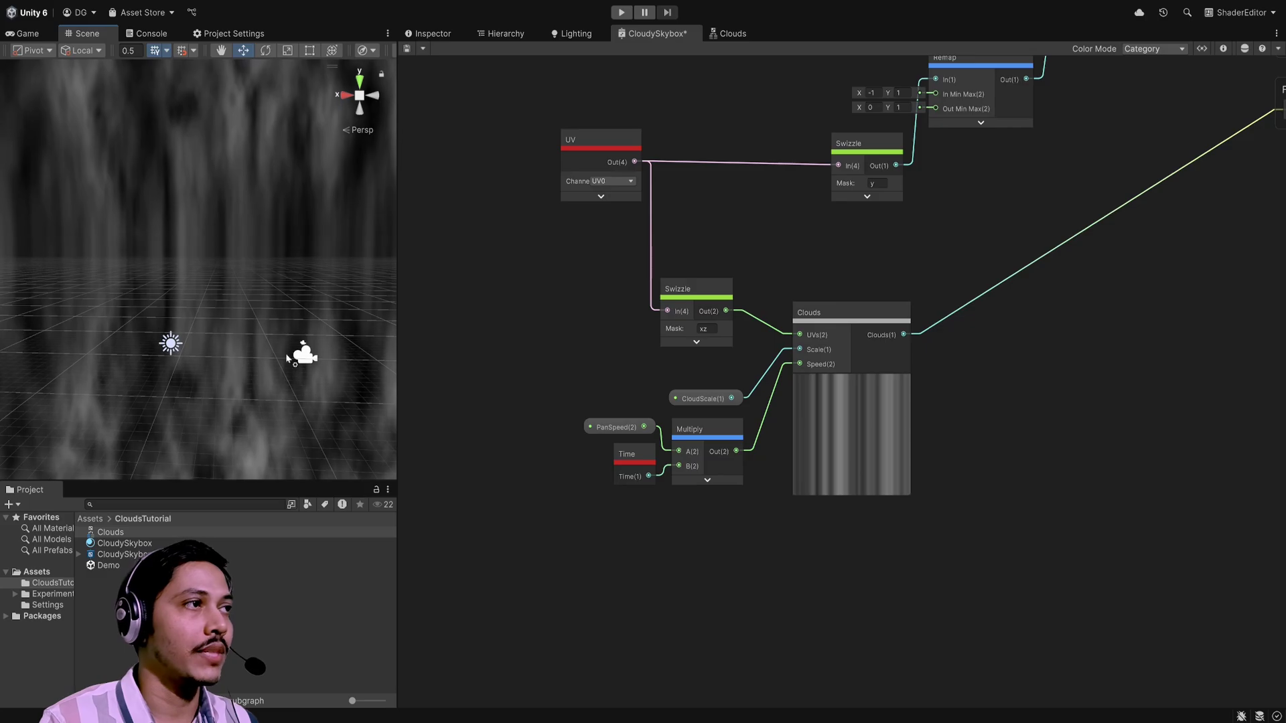
{"action": "middle_click_drag", "start_coordinate": [304, 353], "coordinate": [312, 472]}
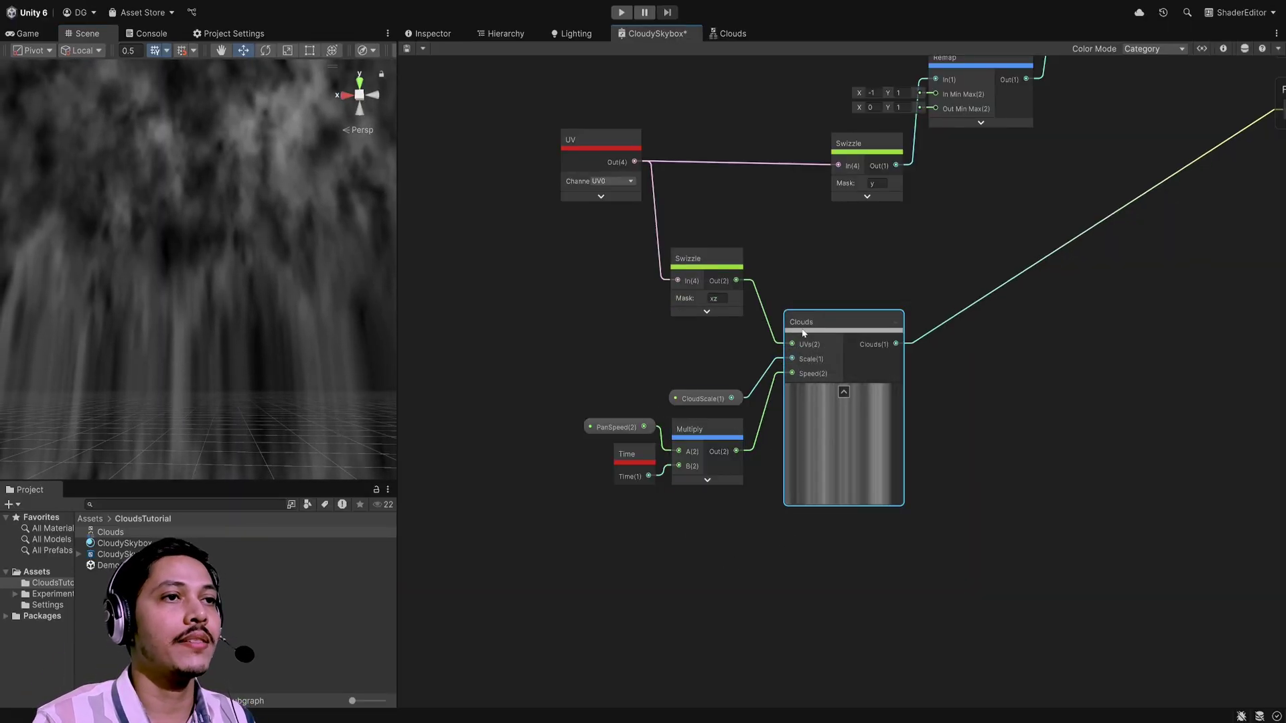
Step: Make room before the Clouds node and add a Divide node with the xz Swizzle output feeding input A
{"action": "left_click_drag", "start_coordinate": [803, 333], "coordinate": [926, 323]}
{"action": "left_click", "coordinate": [737, 291]}
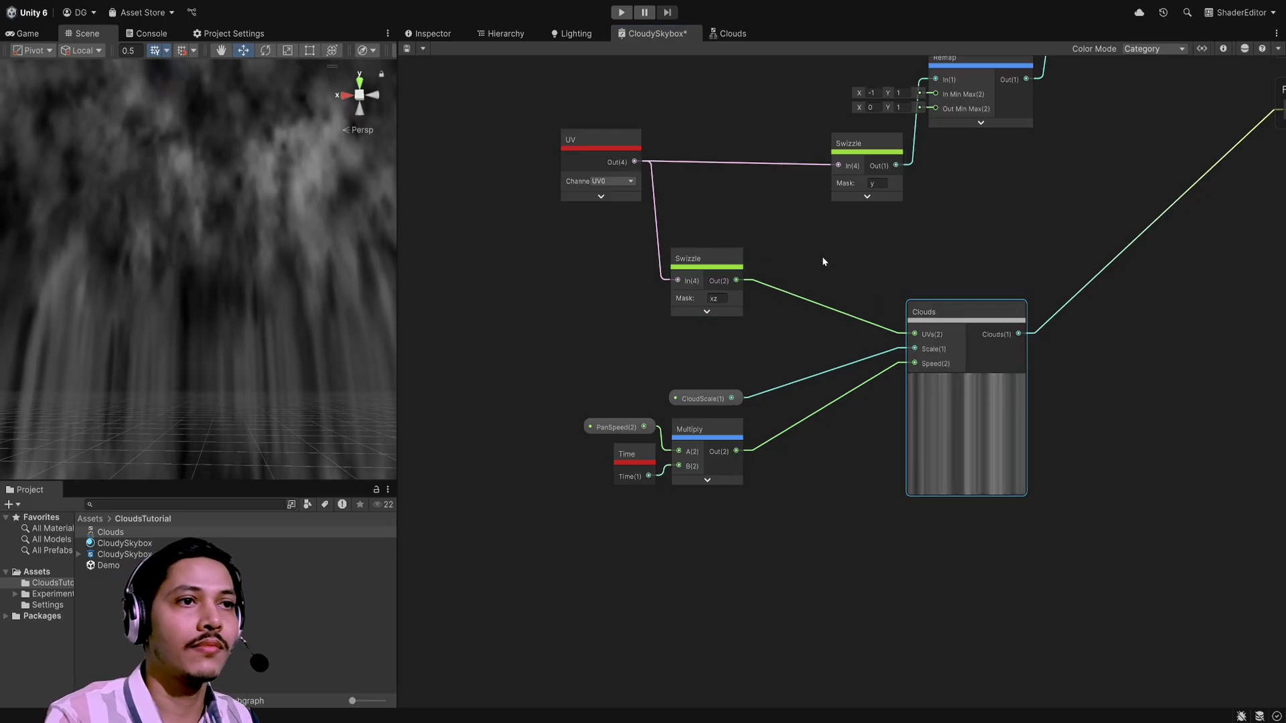
{"action": "key", "text": "Return"}
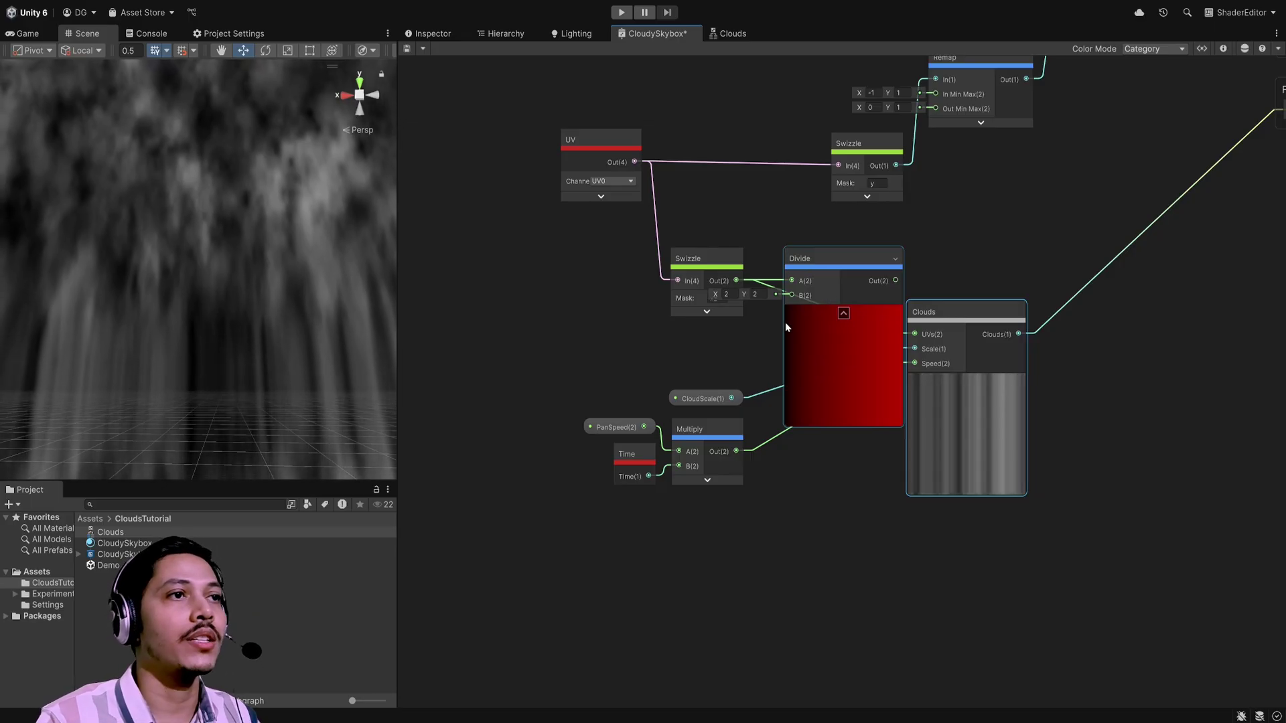
Step: Duplicate the xz Swizzle with mask y into Divide's B input, and connect the collapsed Divide node to the Clouds node's UVs input
{"action": "left_click_drag", "start_coordinate": [692, 266], "coordinate": [693, 229]}
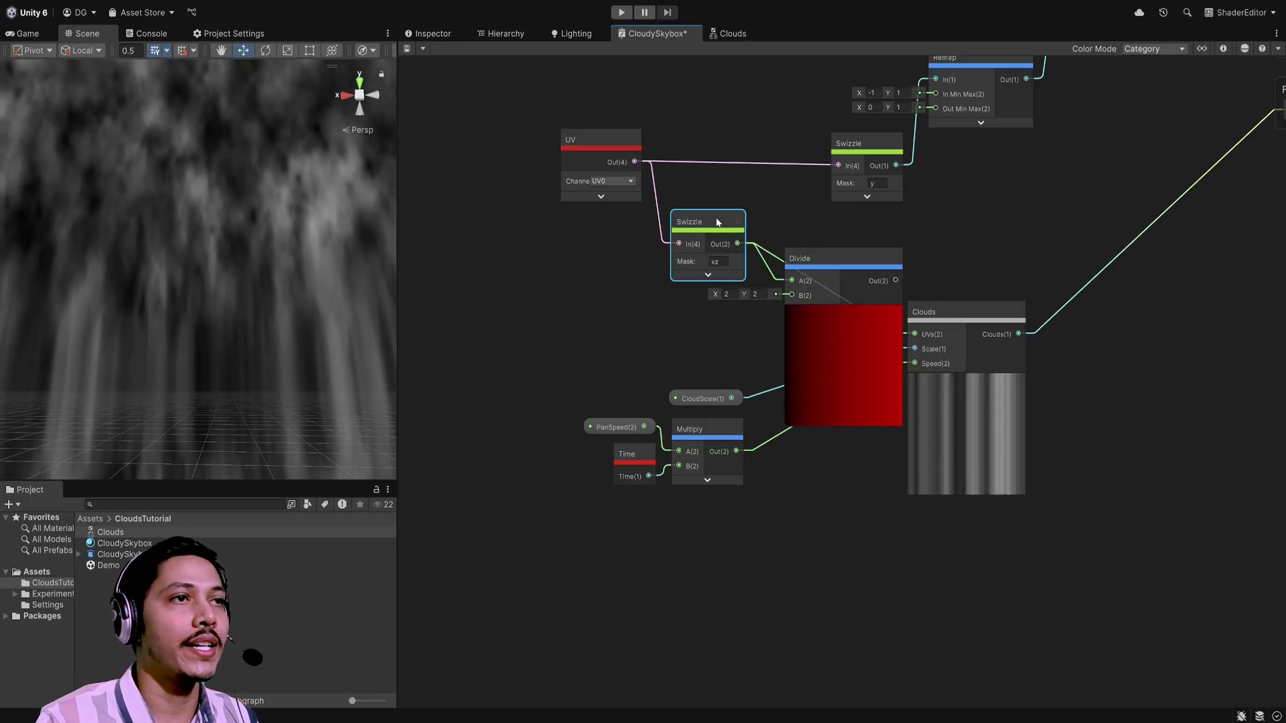
{"action": "key", "text": "ctrl+d"}
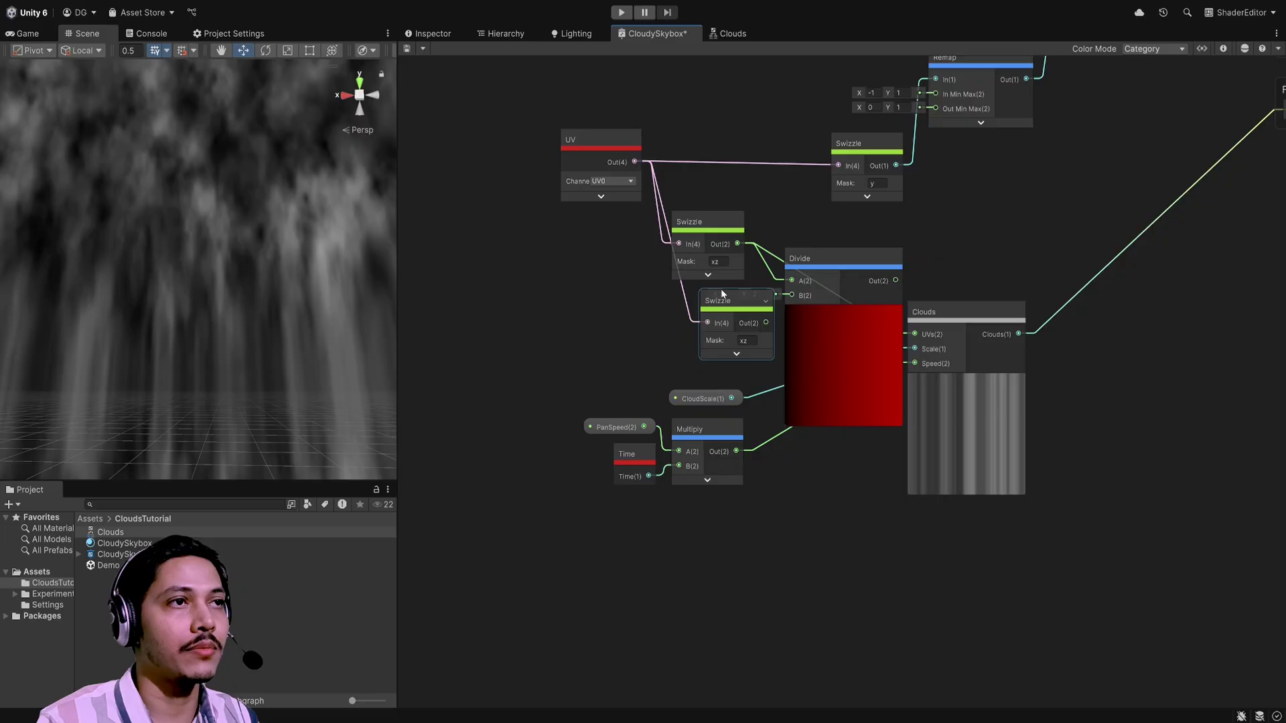
{"action": "left_click_drag", "start_coordinate": [694, 308], "coordinate": [685, 307]}
{"action": "left_click", "coordinate": [714, 351]}
{"action": "type", "text": "y"}
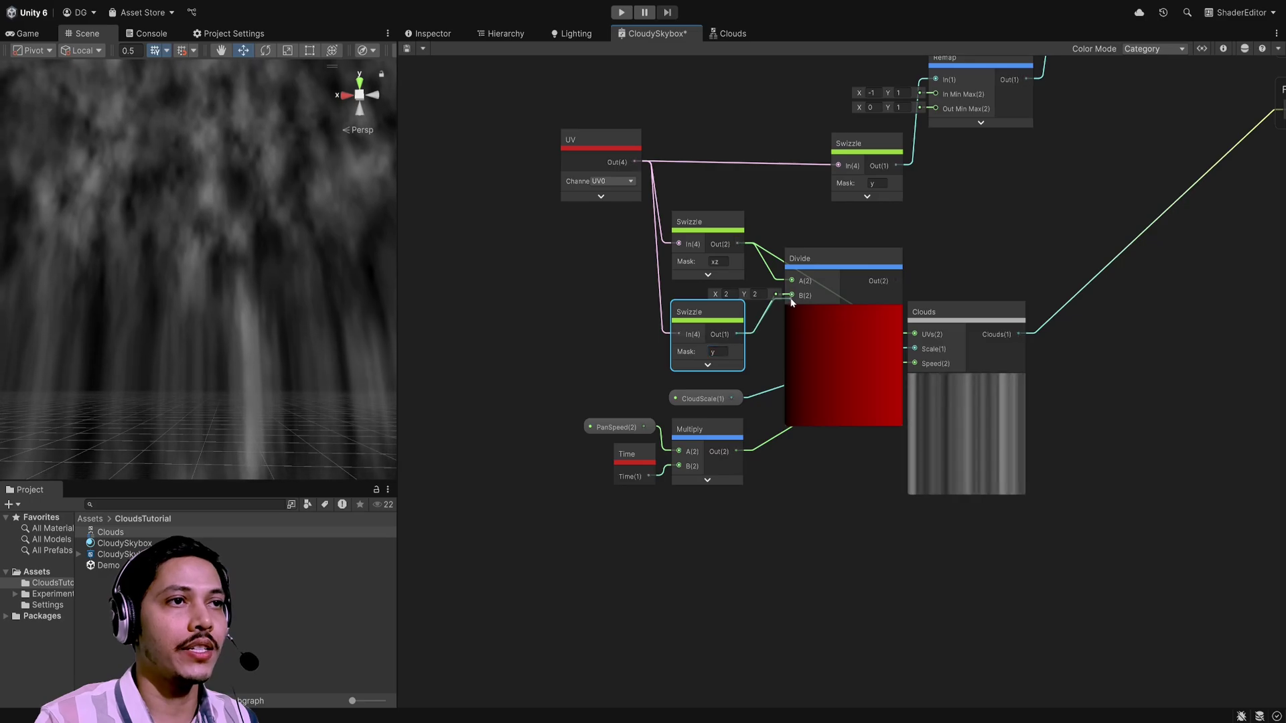
{"action": "left_click_drag", "start_coordinate": [736, 334], "coordinate": [792, 295]}
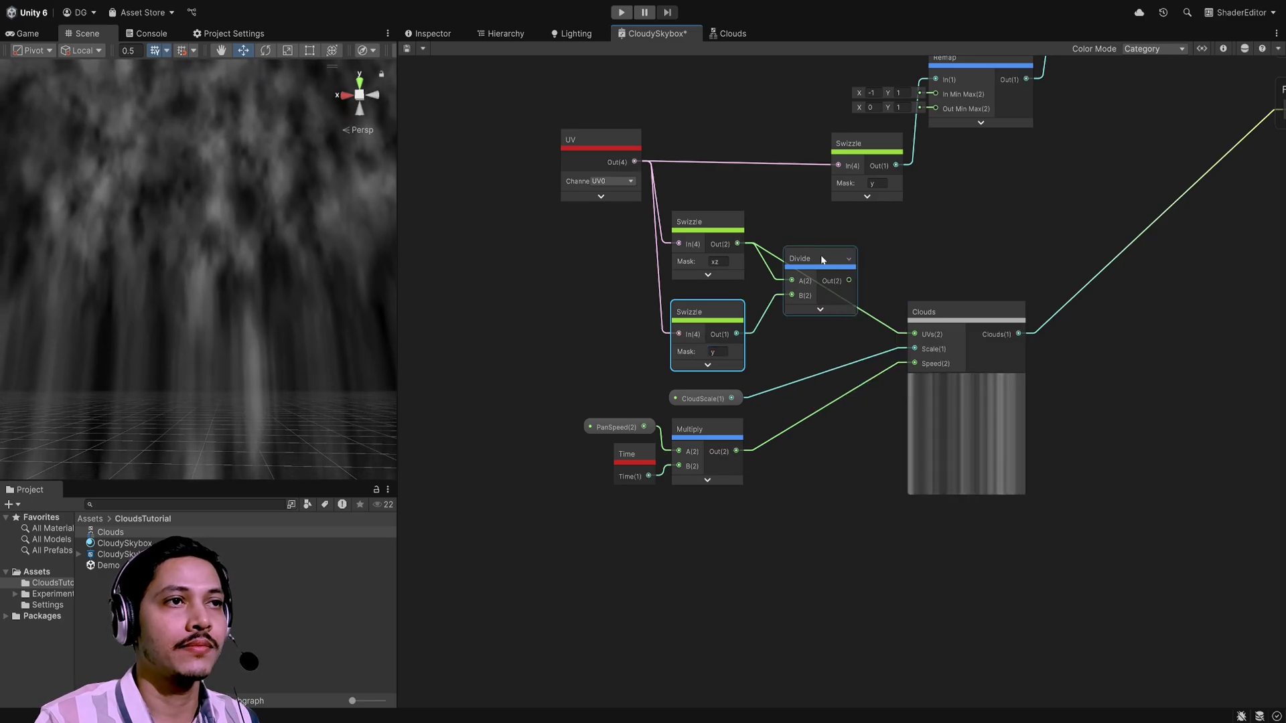
{"action": "left_click_drag", "start_coordinate": [849, 280], "coordinate": [910, 333]}
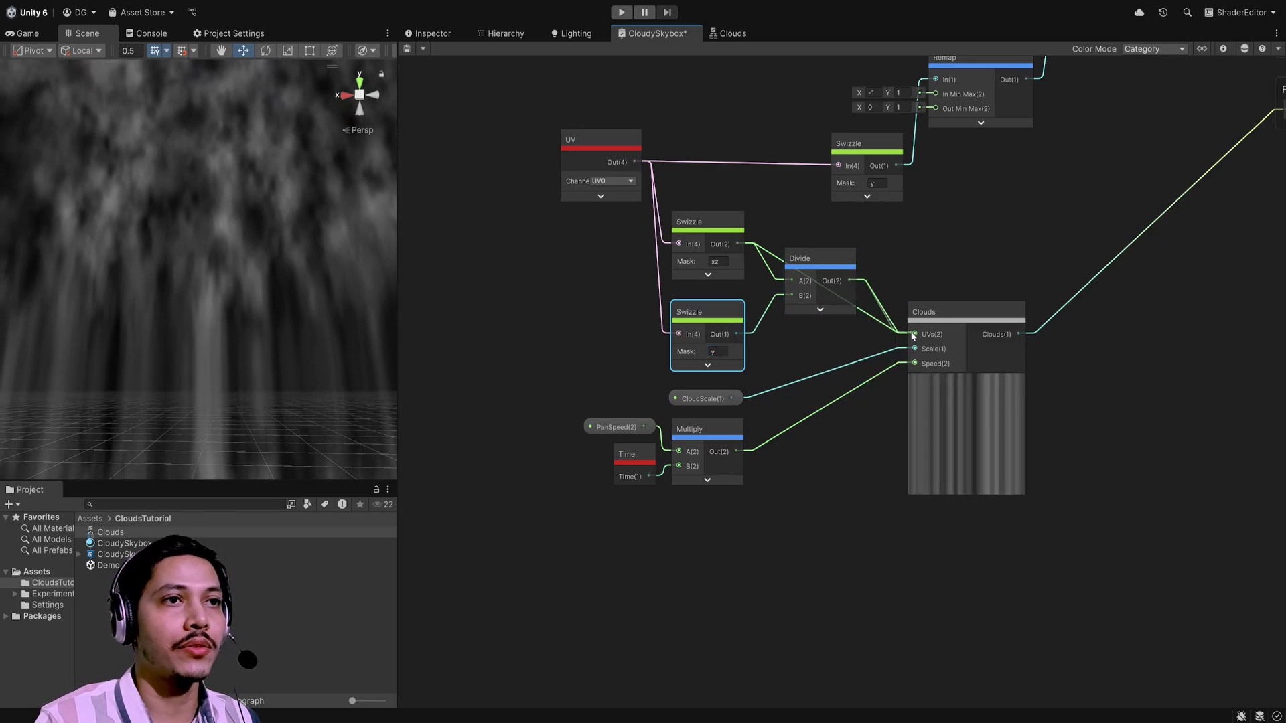
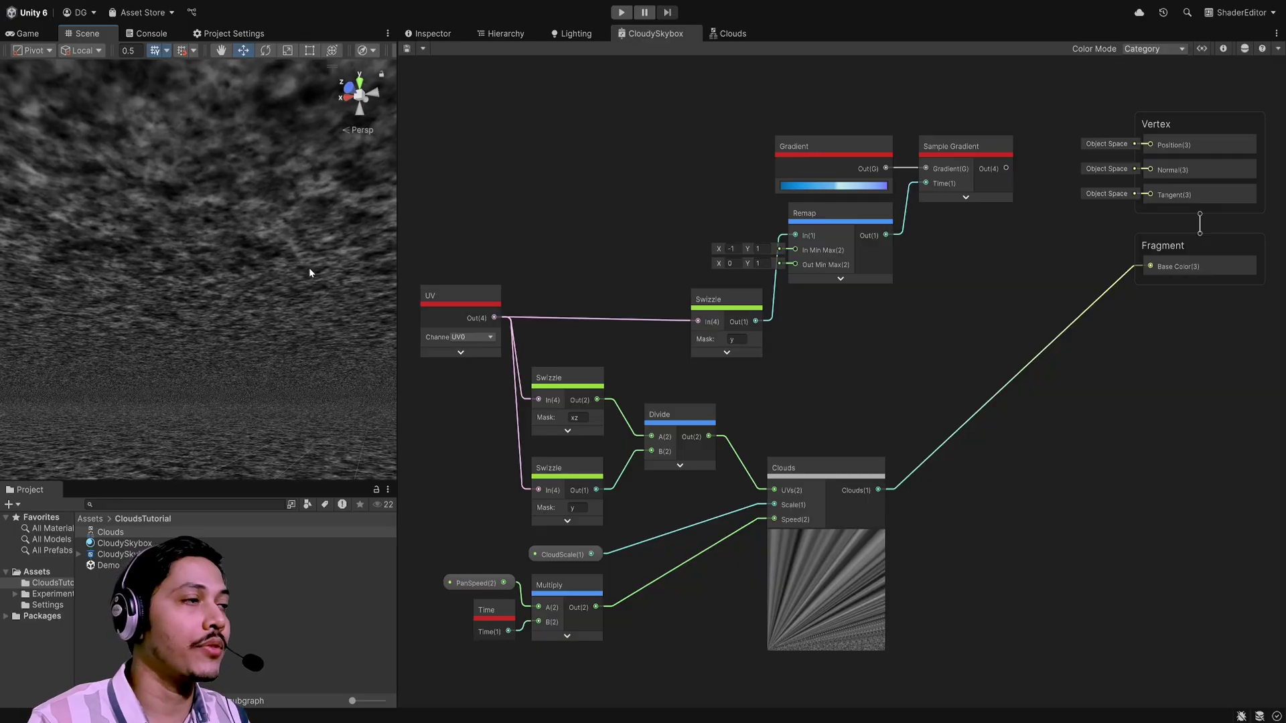
Step: Feed the y Swizzle output into the In input of a new Smoothstep node, set Edge2 to 0.2, and collapse its preview
{"action": "right_click_drag", "start_coordinate": [278, 173], "coordinate": [270, 257]}
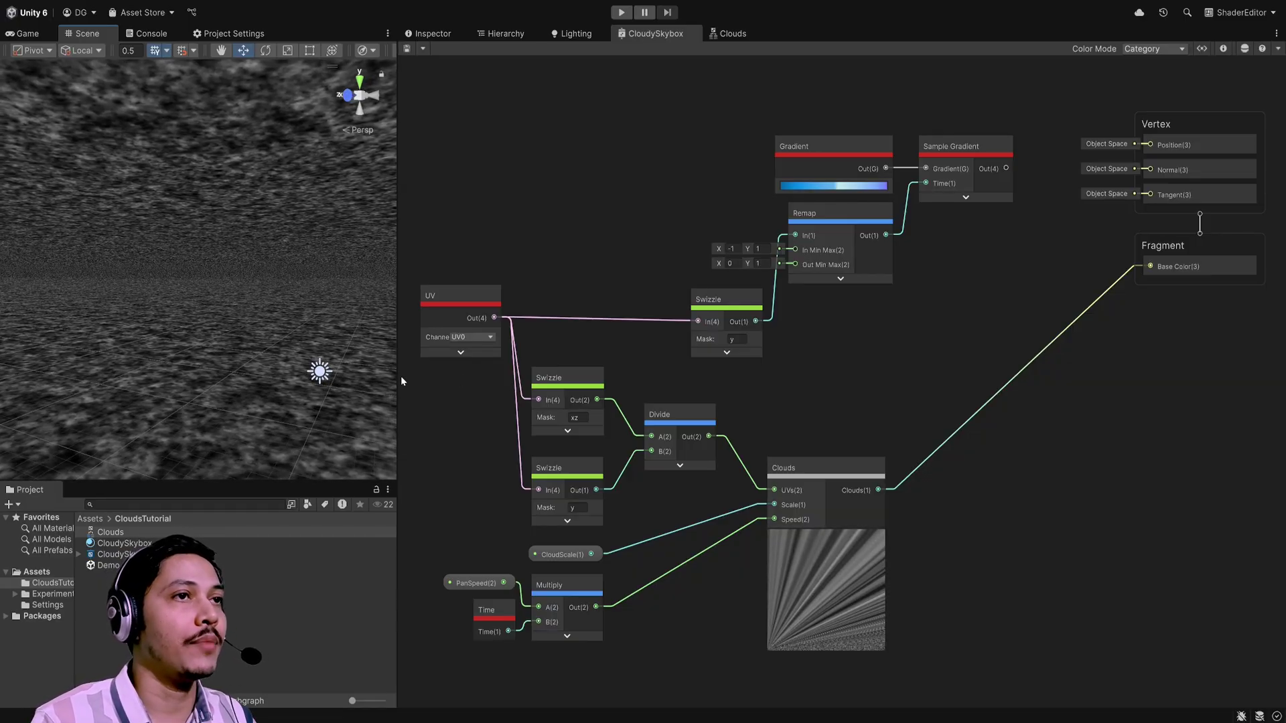
{"action": "left_click", "coordinate": [715, 301]}
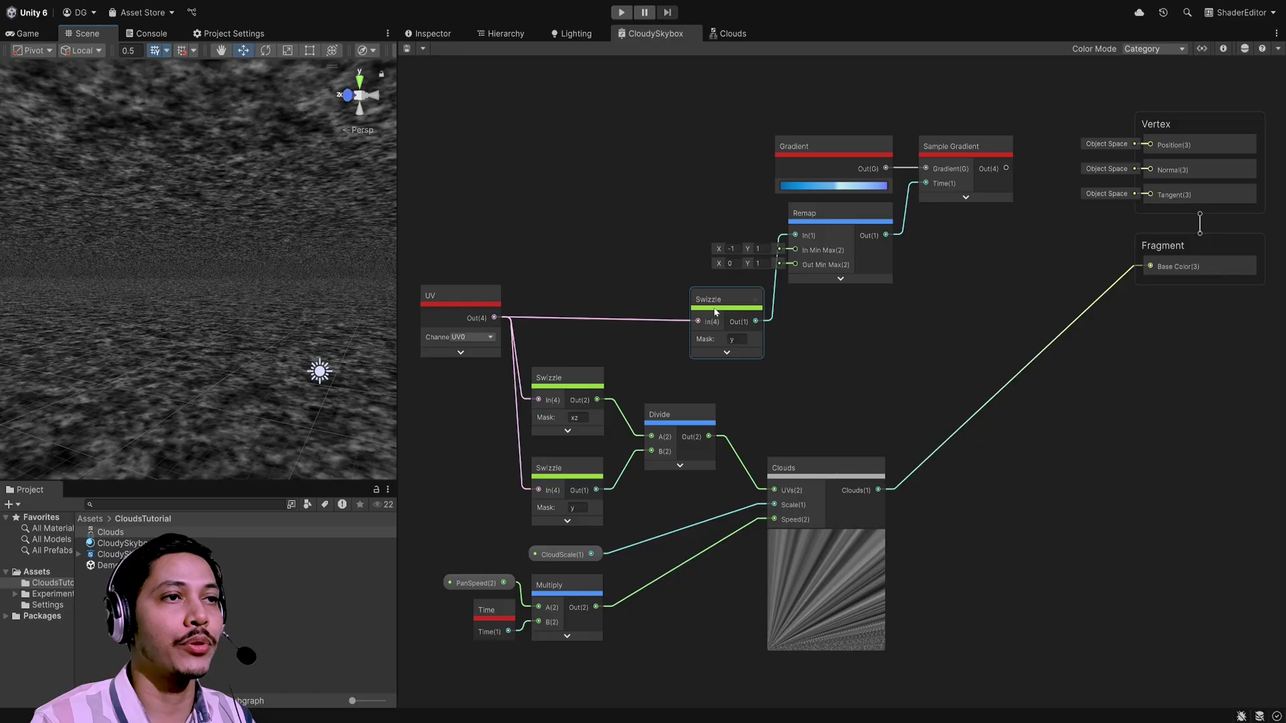
{"action": "middle_click_drag", "start_coordinate": [828, 339], "coordinate": [700, 306]}
{"action": "left_click_drag", "start_coordinate": [628, 287], "coordinate": [707, 343]}
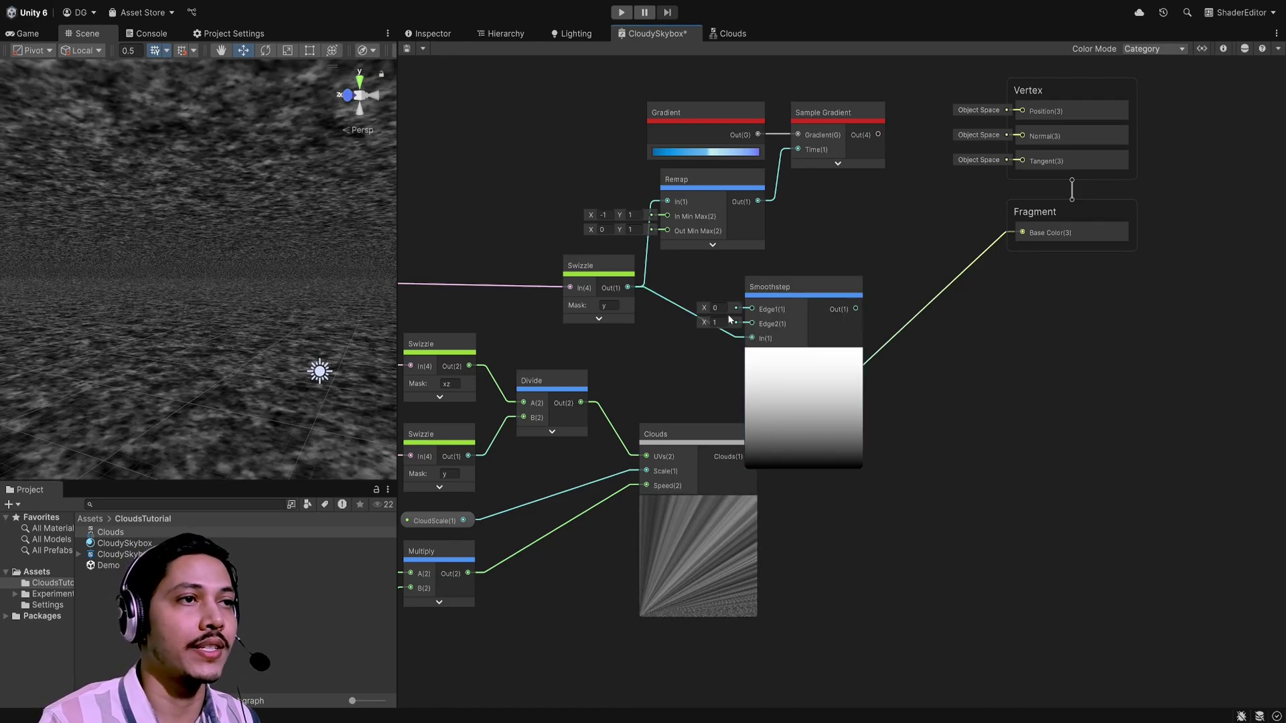
{"action": "left_click", "coordinate": [716, 308]}
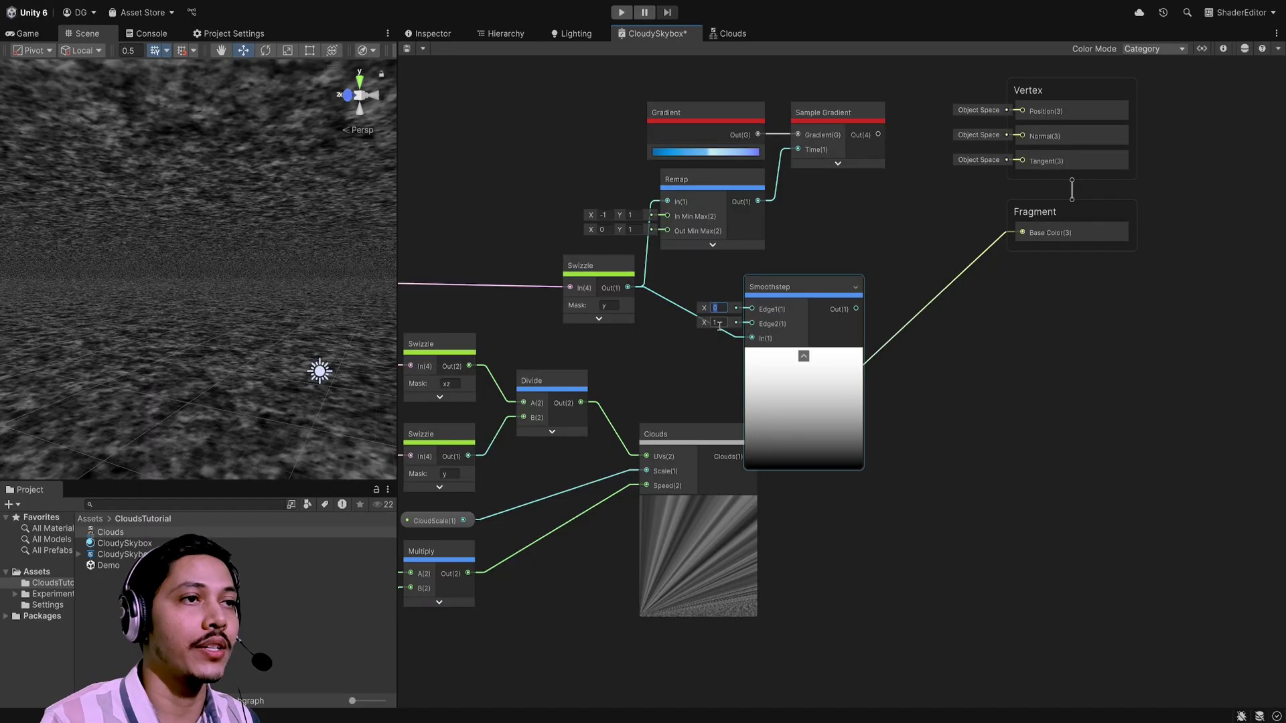
{"action": "key", "text": "Tab"}
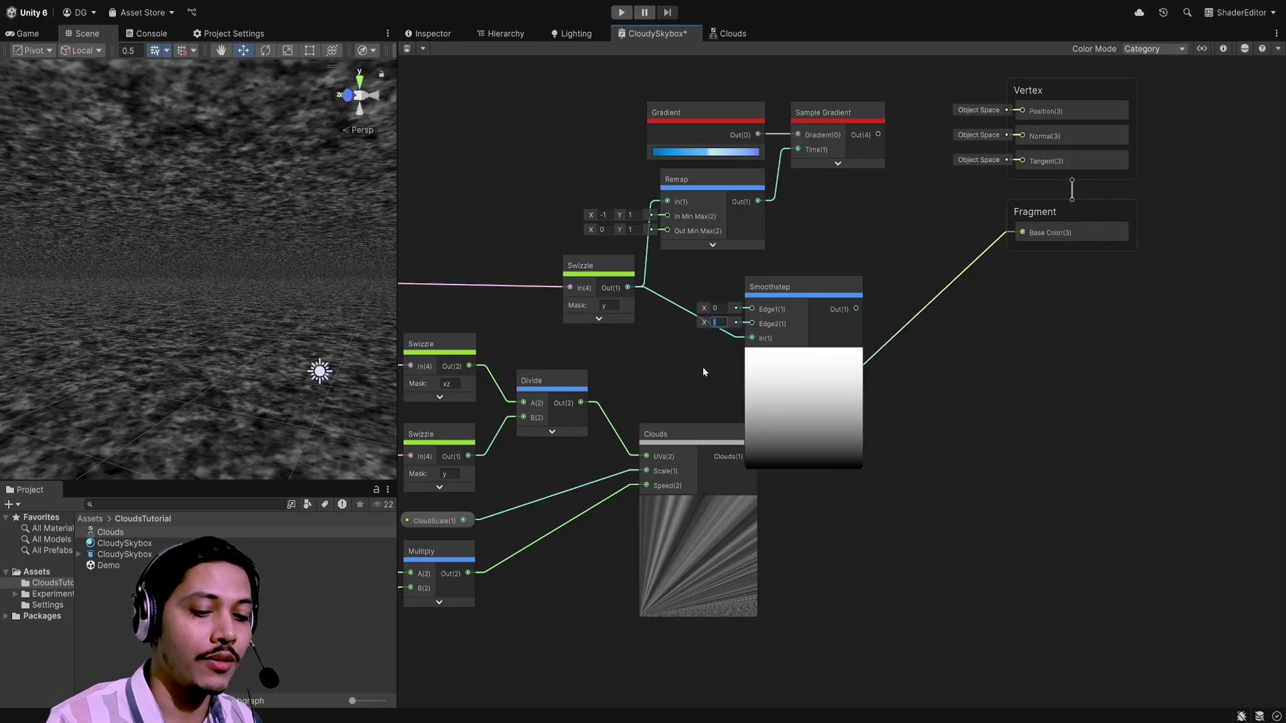
{"action": "type", "text": "0.2"}
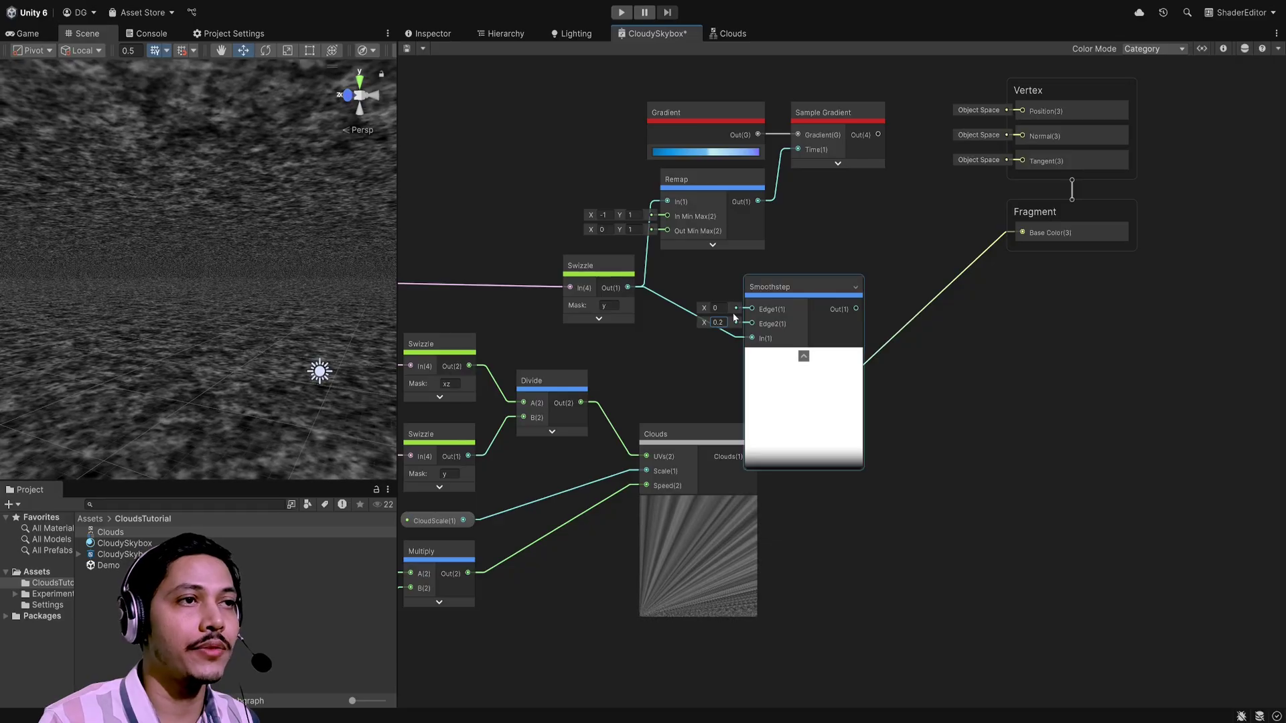
{"action": "left_click", "coordinate": [803, 356]}
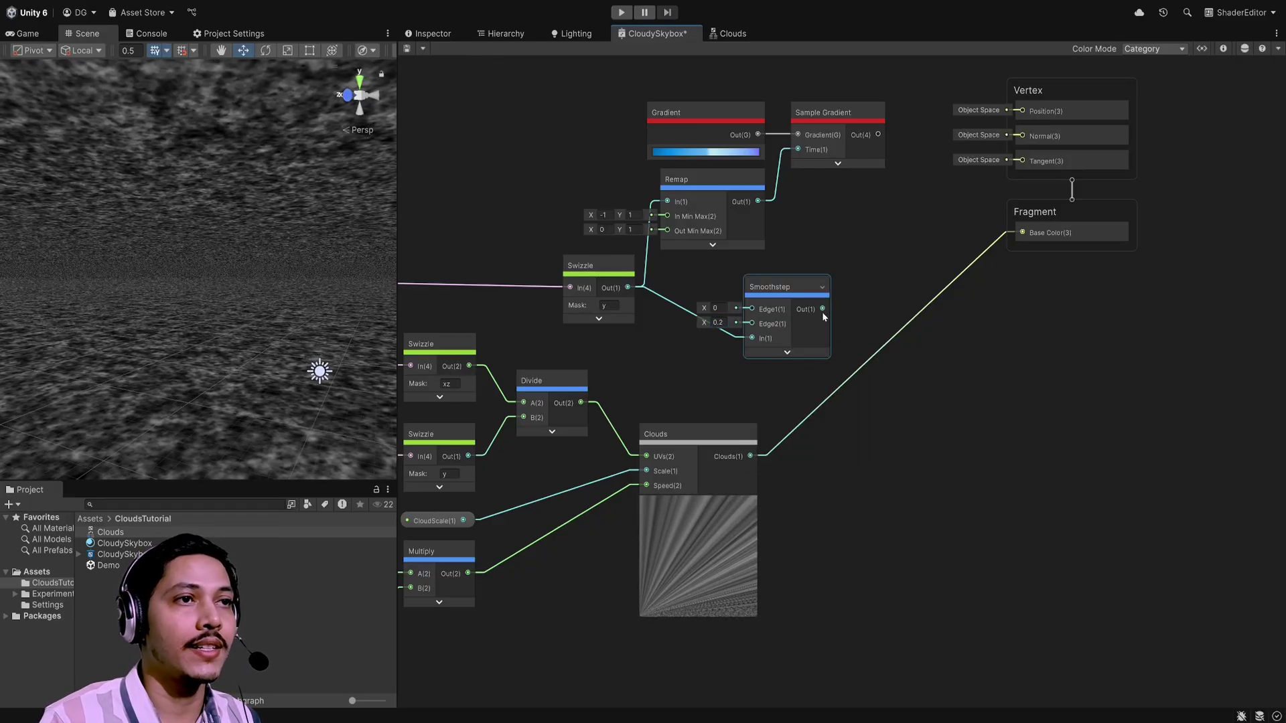
Step: Multiply the Smoothstep output by the Clouds output, connect the product to Base Color, and save the graph to check the horizon
{"action": "left_click_drag", "start_coordinate": [822, 310], "coordinate": [919, 388]}
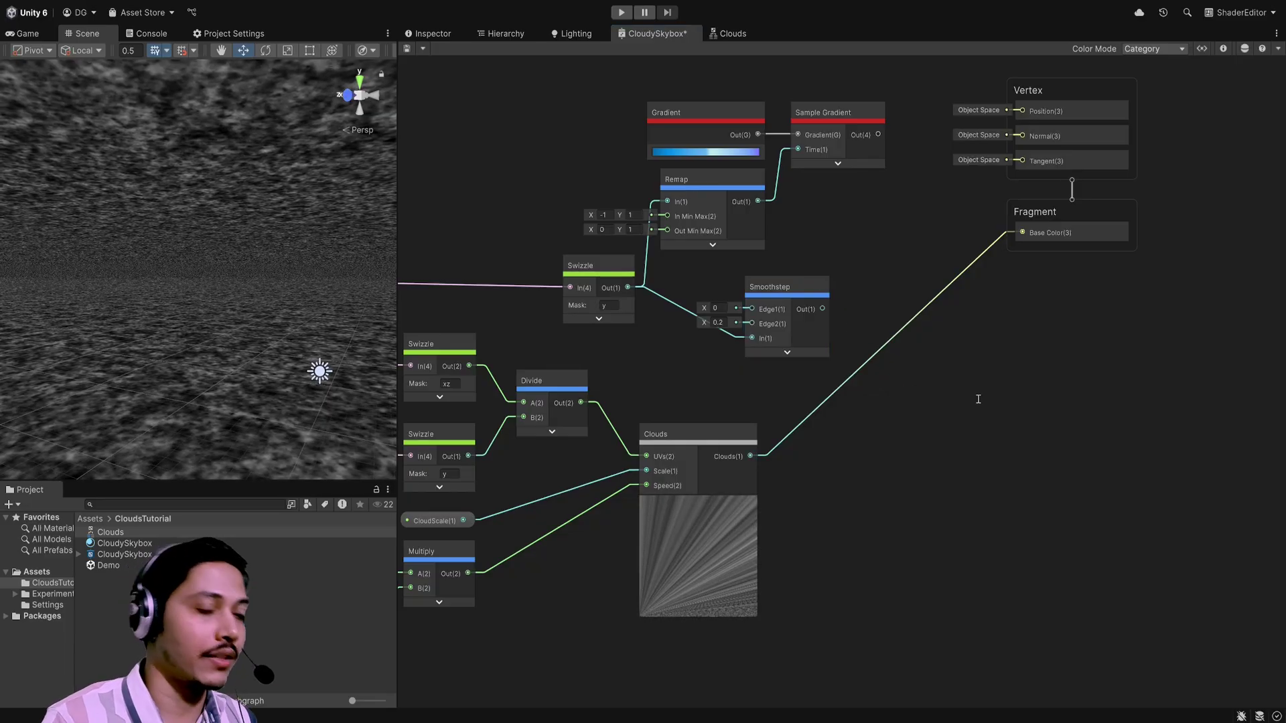
{"action": "key", "text": "Return"}
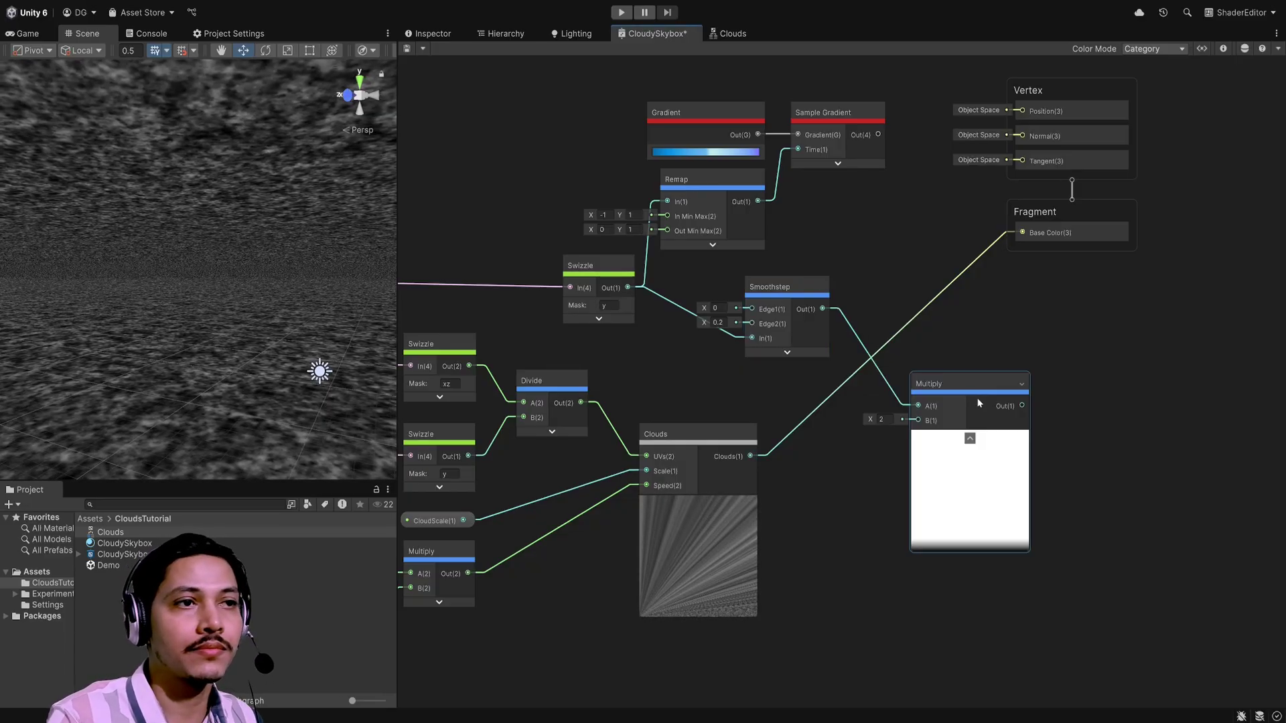
{"action": "left_click_drag", "start_coordinate": [748, 457], "coordinate": [918, 421]}
{"action": "left_click_drag", "start_coordinate": [1021, 406], "coordinate": [1022, 232]}
{"action": "key", "text": "ctrl+s"}
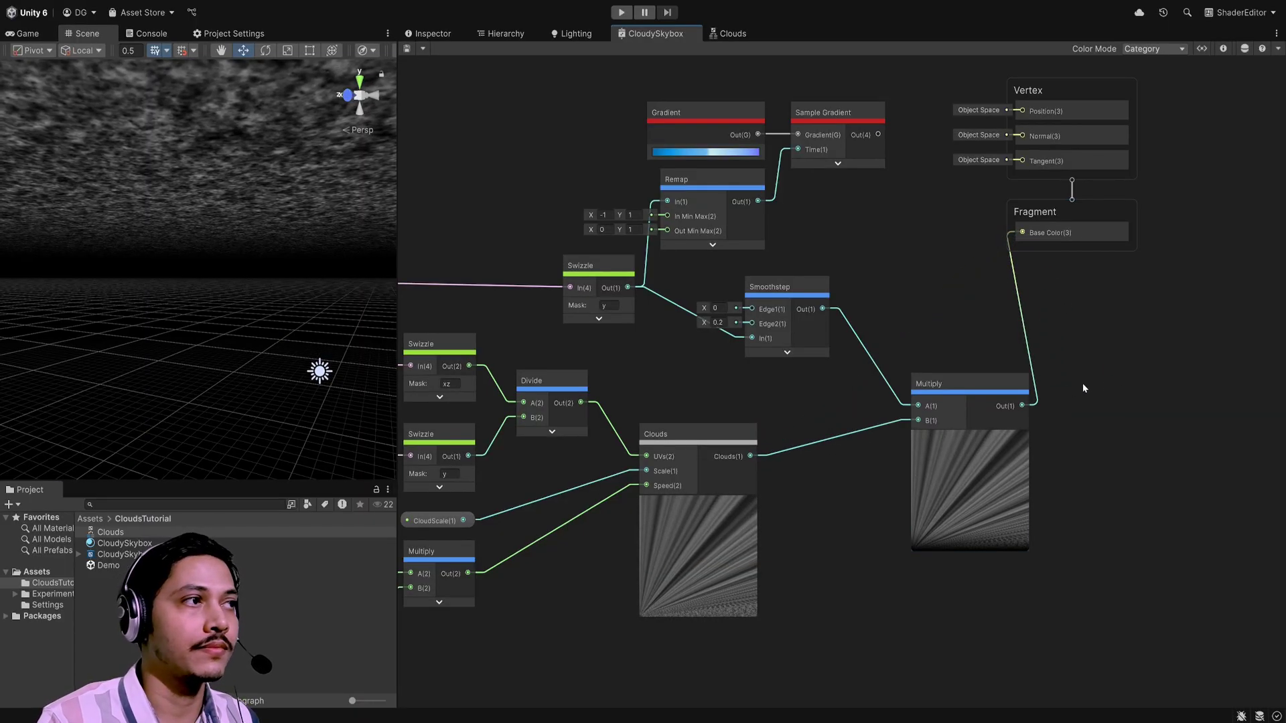
{"action": "right_click_drag", "start_coordinate": [201, 322], "coordinate": [259, 170]}
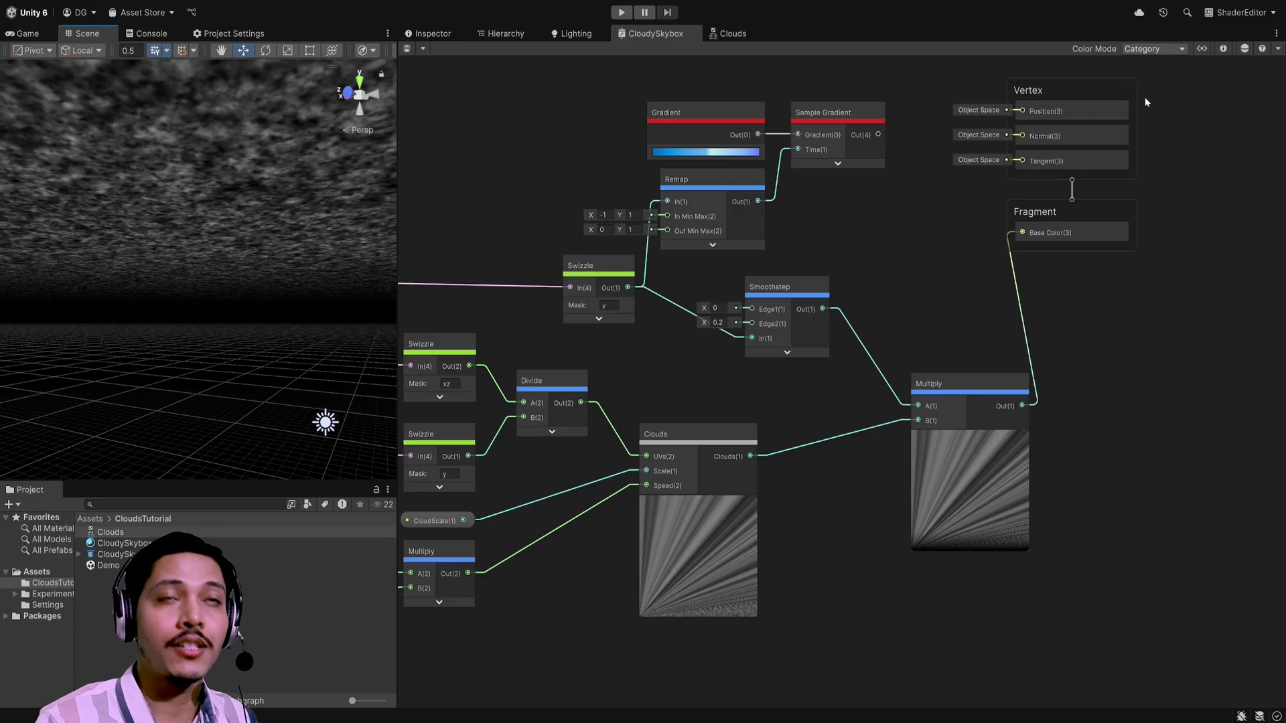
Step: Show the Graph Inspector and Blackboard, and add a Float property named BlendHeight
{"action": "left_click", "coordinate": [1223, 48]}
{"action": "left_click", "coordinate": [1202, 49]}
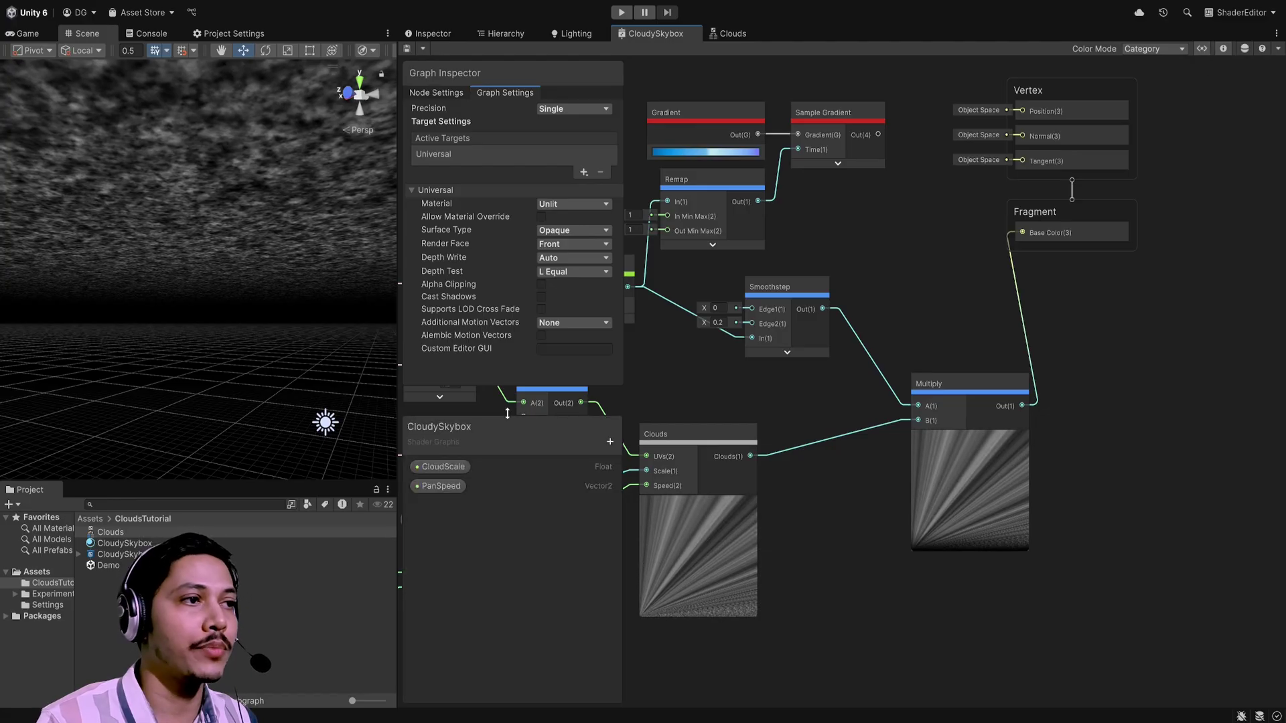
{"action": "left_click", "coordinate": [610, 441]}
{"action": "left_click", "coordinate": [614, 488]}
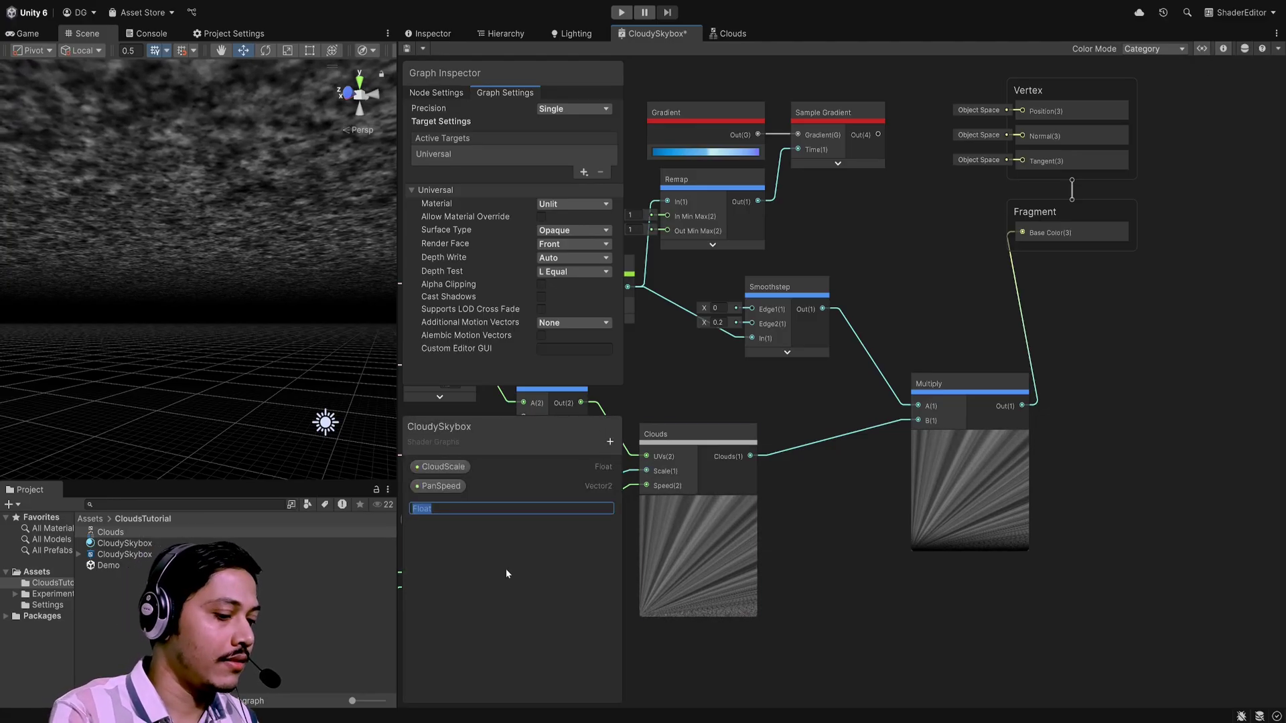
{"action": "type", "text": "BlendH"}
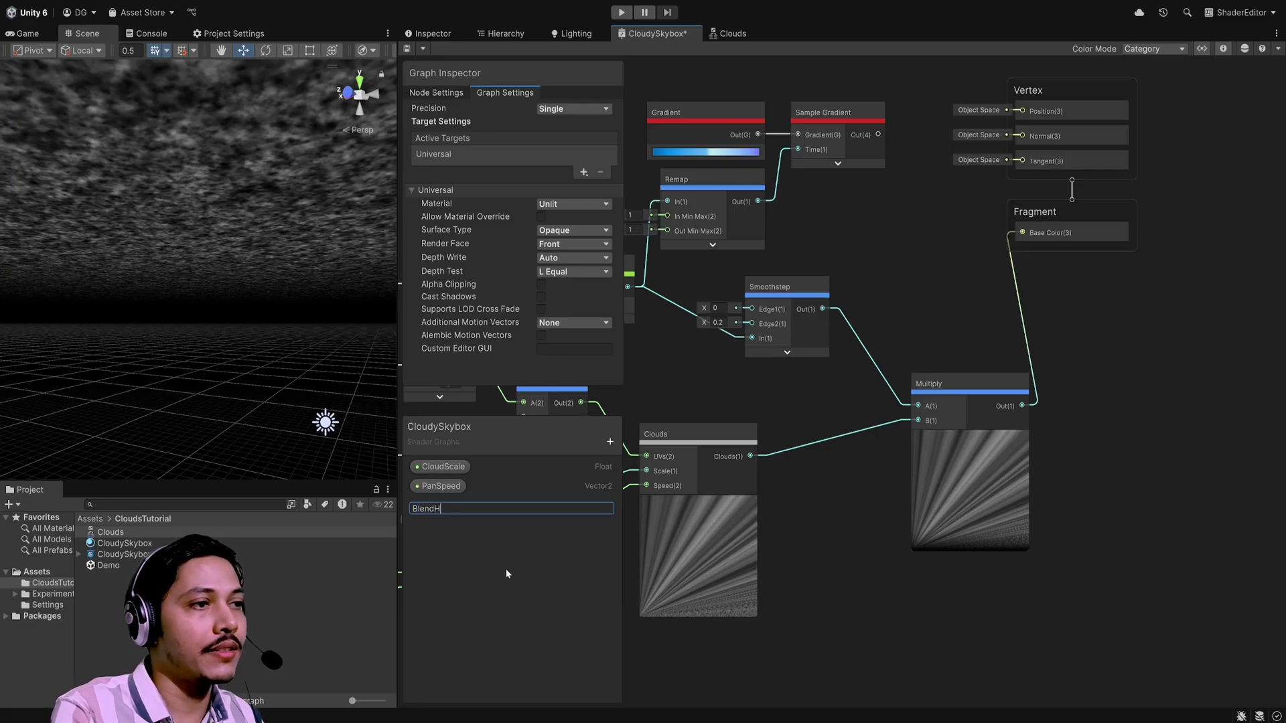
{"action": "type", "text": "eight"}
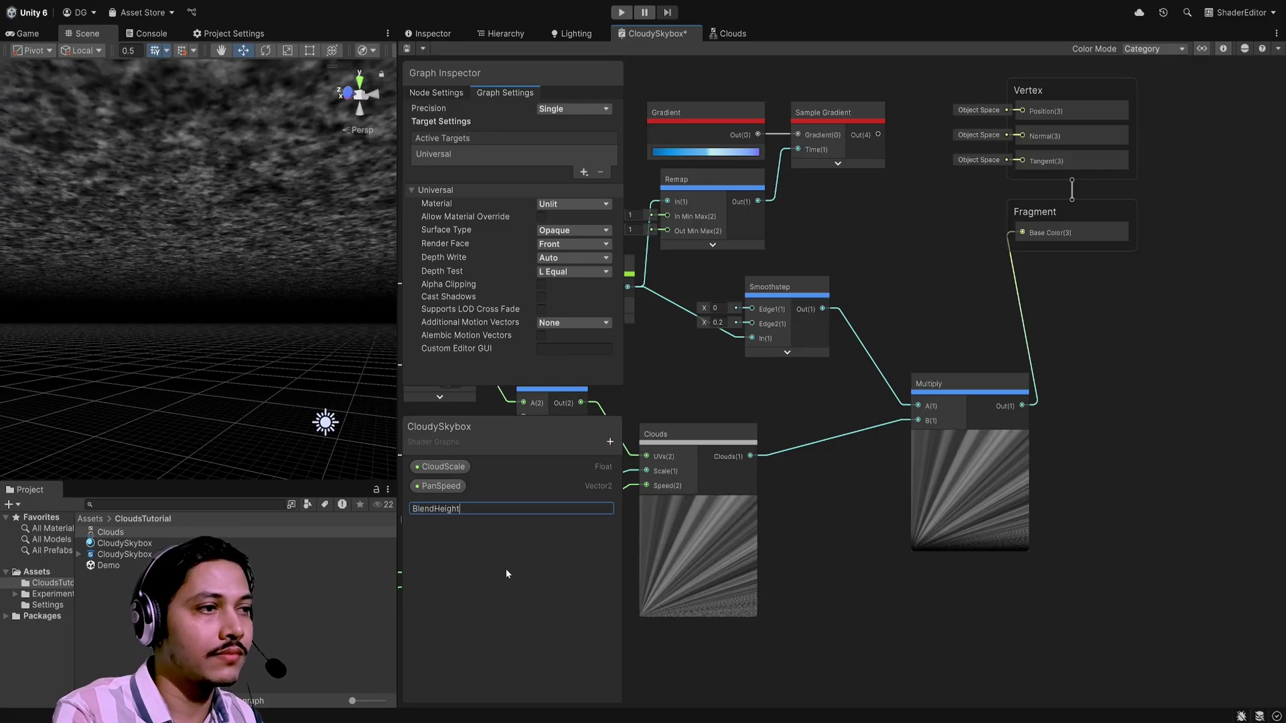
{"action": "key", "text": "Return"}
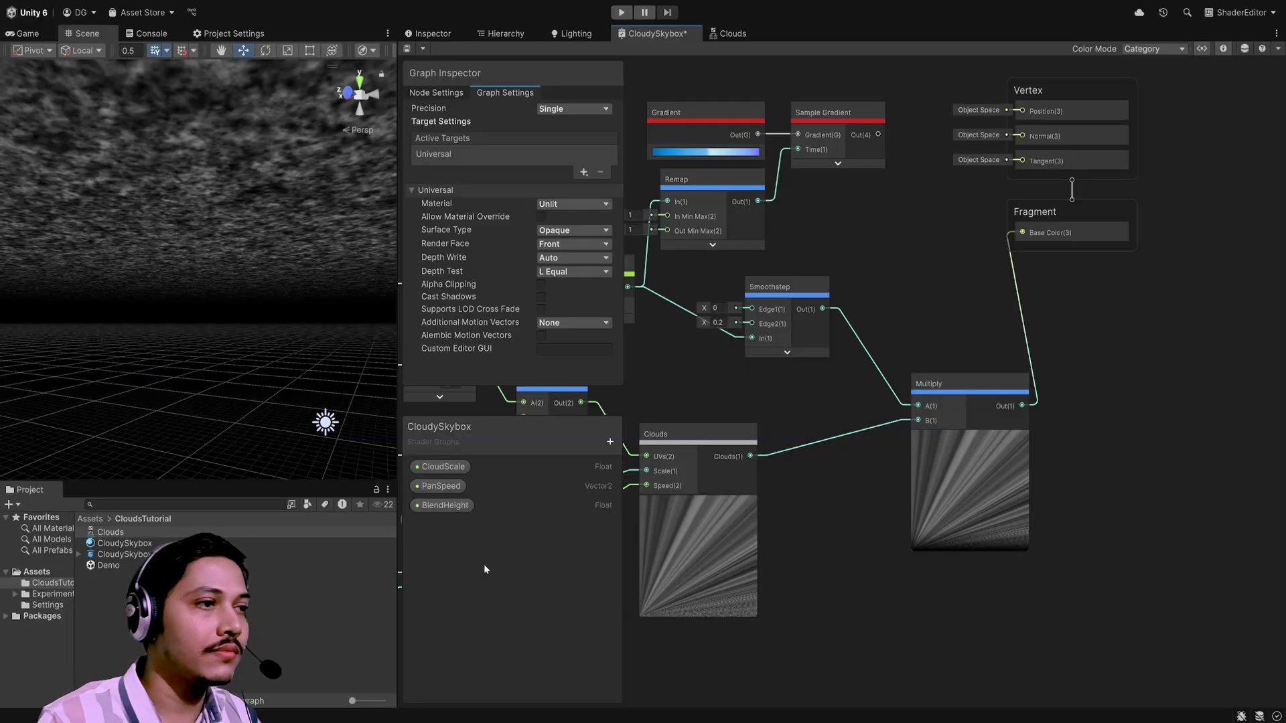
Step: Set the BlendHeight property's mode to Slider with a minimum of -1
{"action": "left_click", "coordinate": [458, 509]}
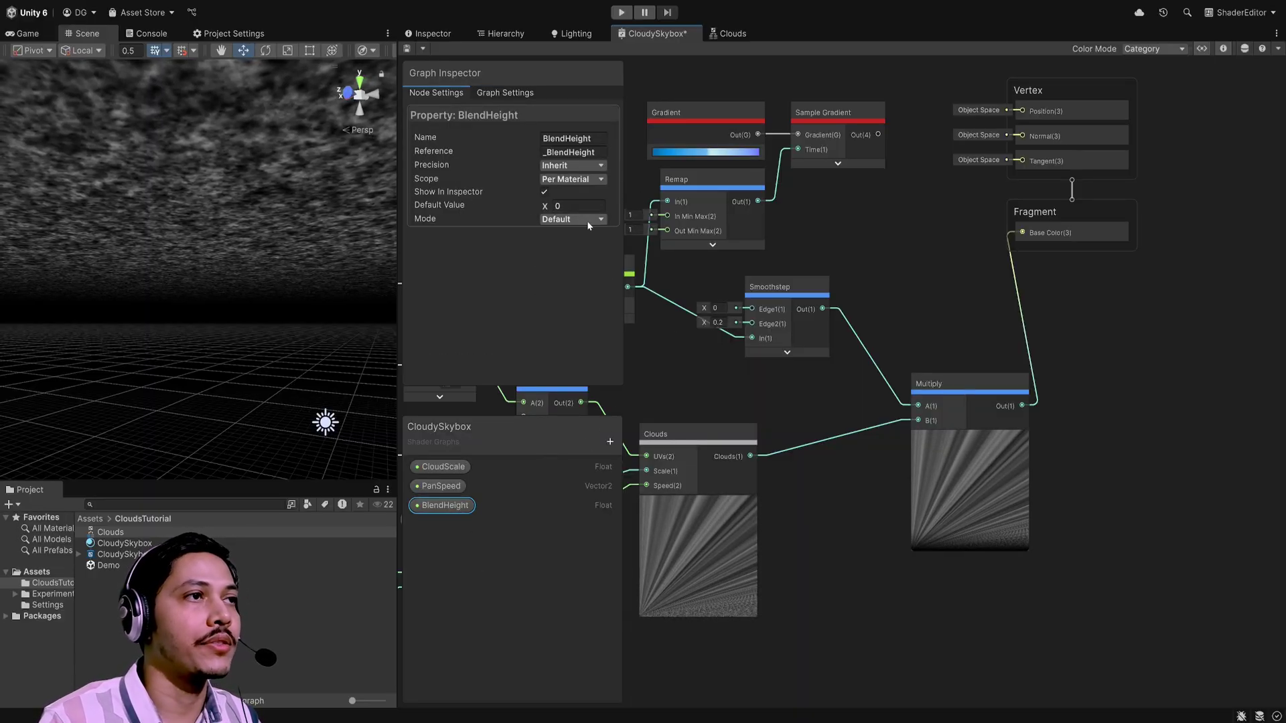
{"action": "left_click", "coordinate": [585, 254]}
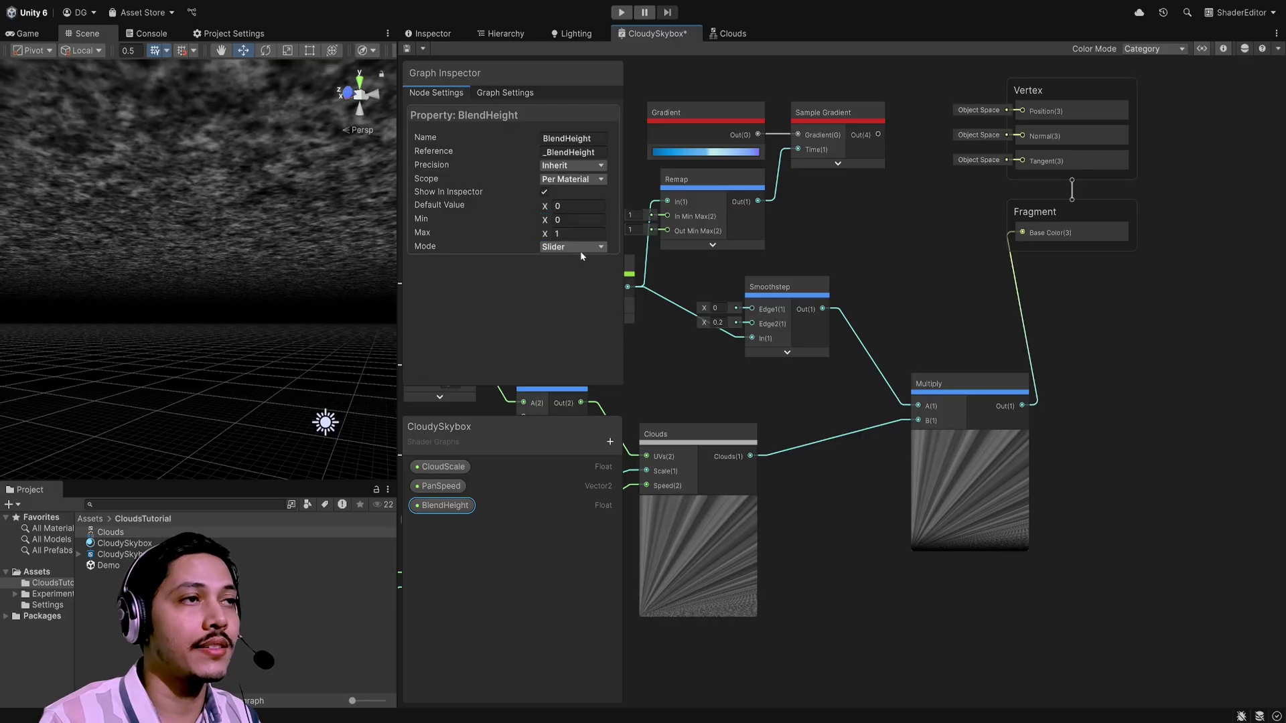
{"action": "left_click", "coordinate": [578, 220]}
{"action": "type", "text": "-1"}
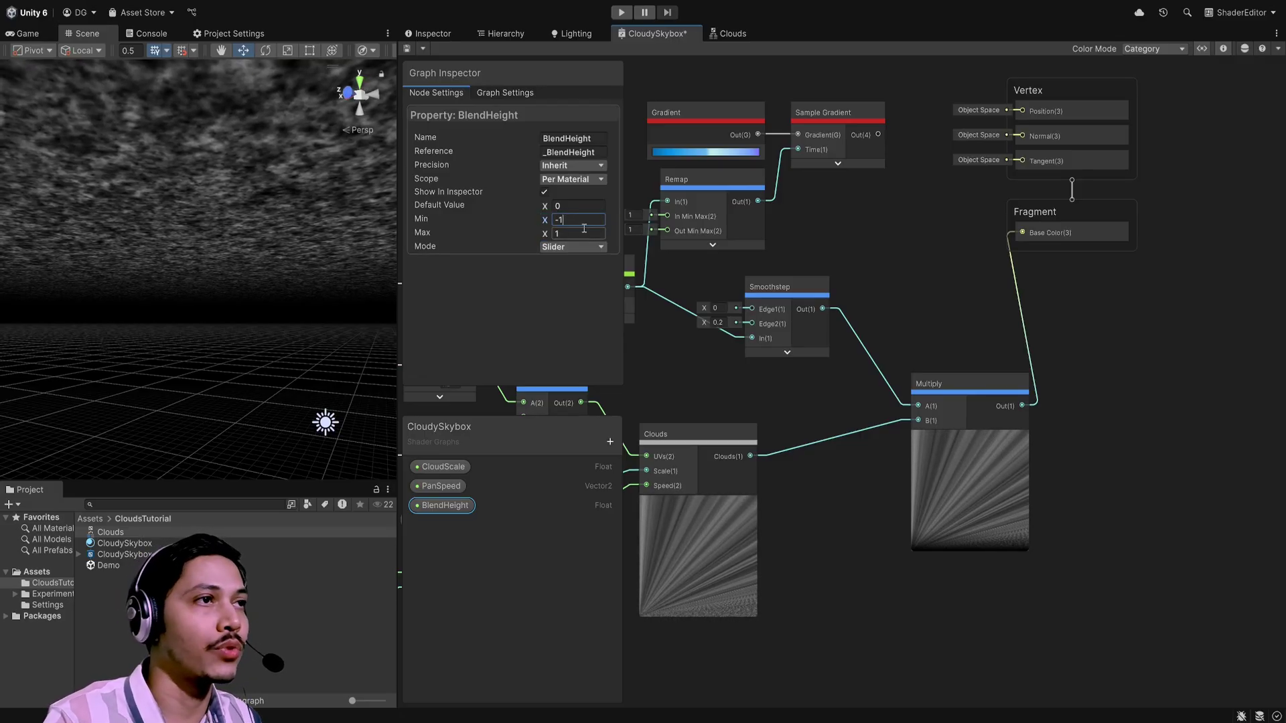
{"action": "key", "text": "Return"}
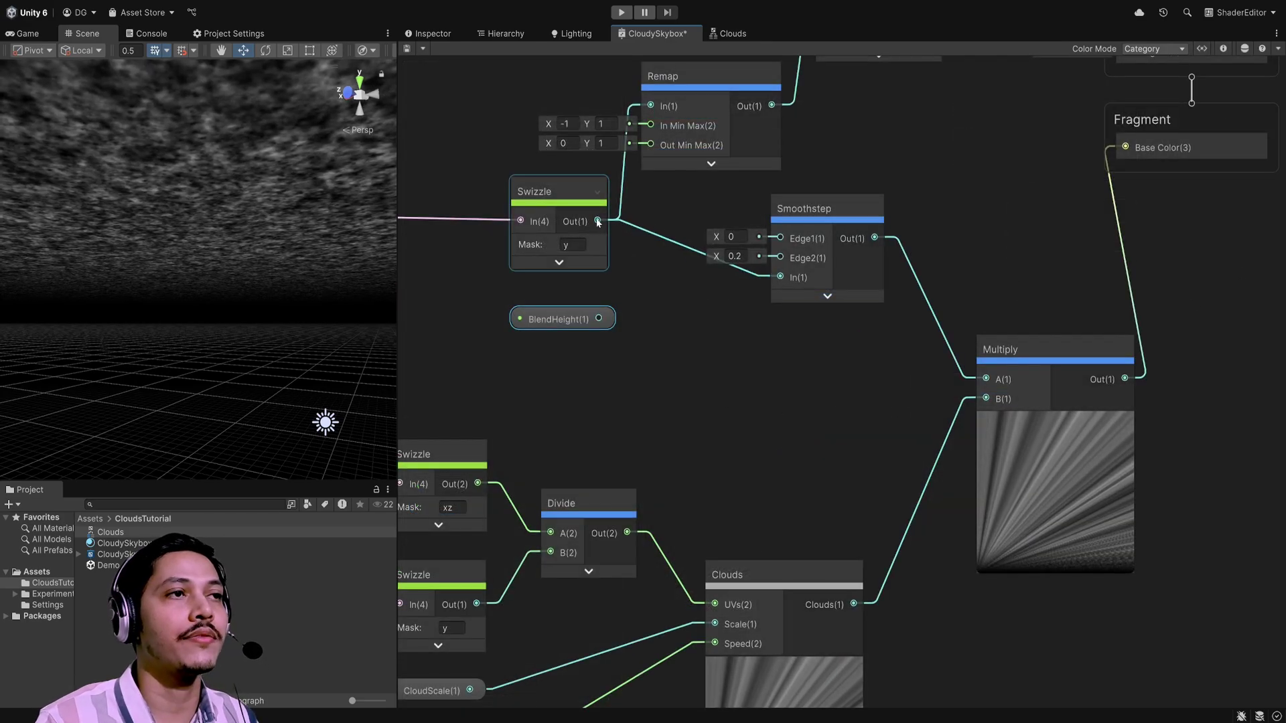
Step: Subtract BlendHeight from the y Swizzle output, connect the collapsed Subtract node to Smoothstep's In, and try the material's BlendHeight slider
{"action": "left_click_drag", "start_coordinate": [599, 219], "coordinate": [677, 318]}
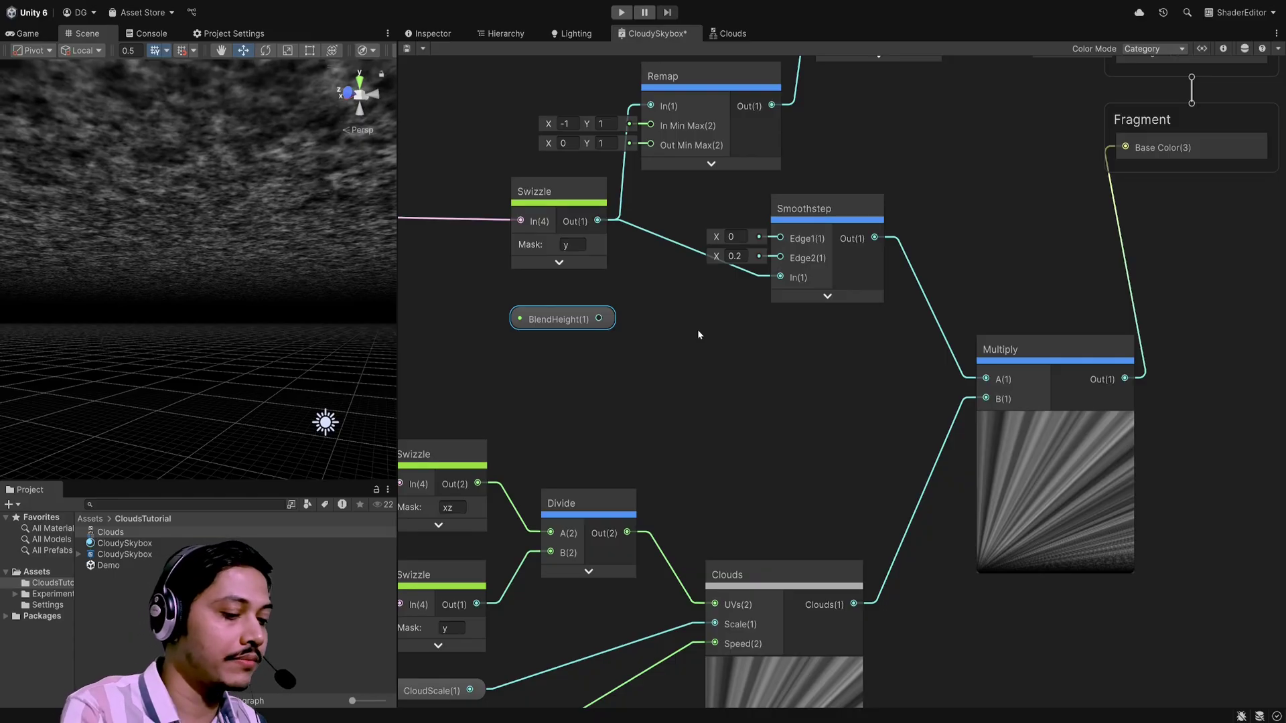
{"action": "key", "text": "Return"}
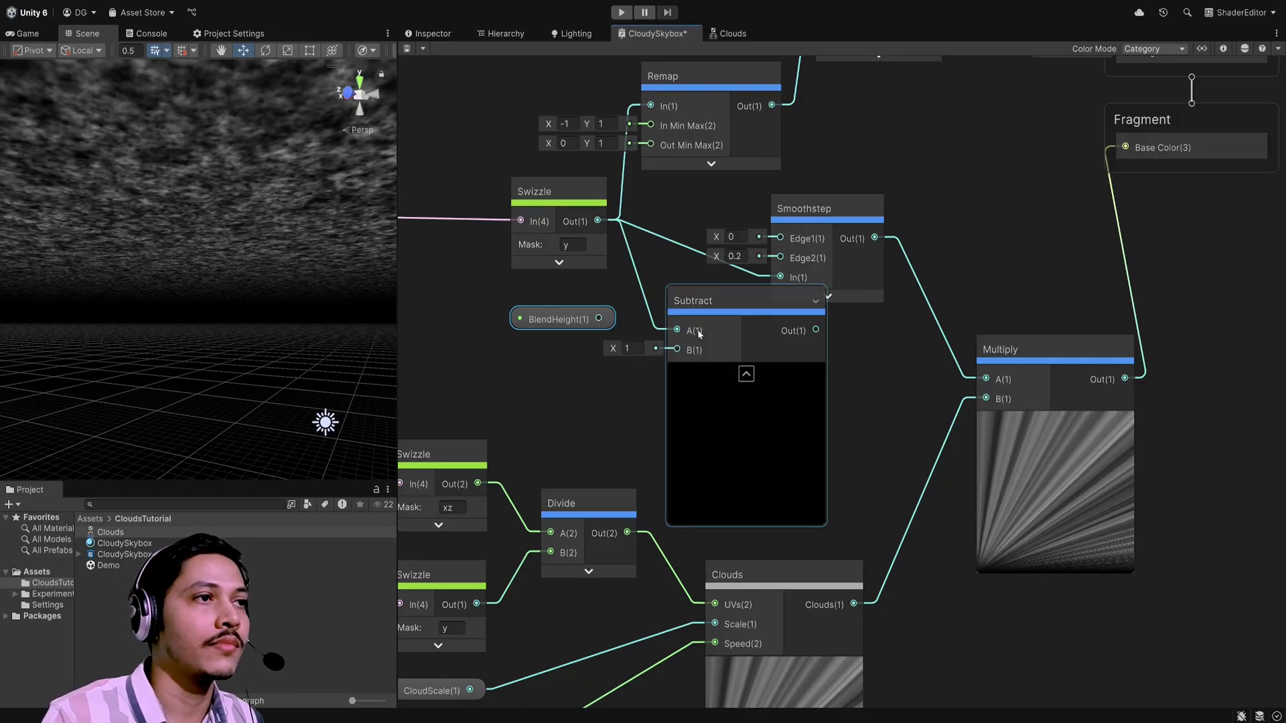
{"action": "left_click_drag", "start_coordinate": [600, 318], "coordinate": [677, 349]}
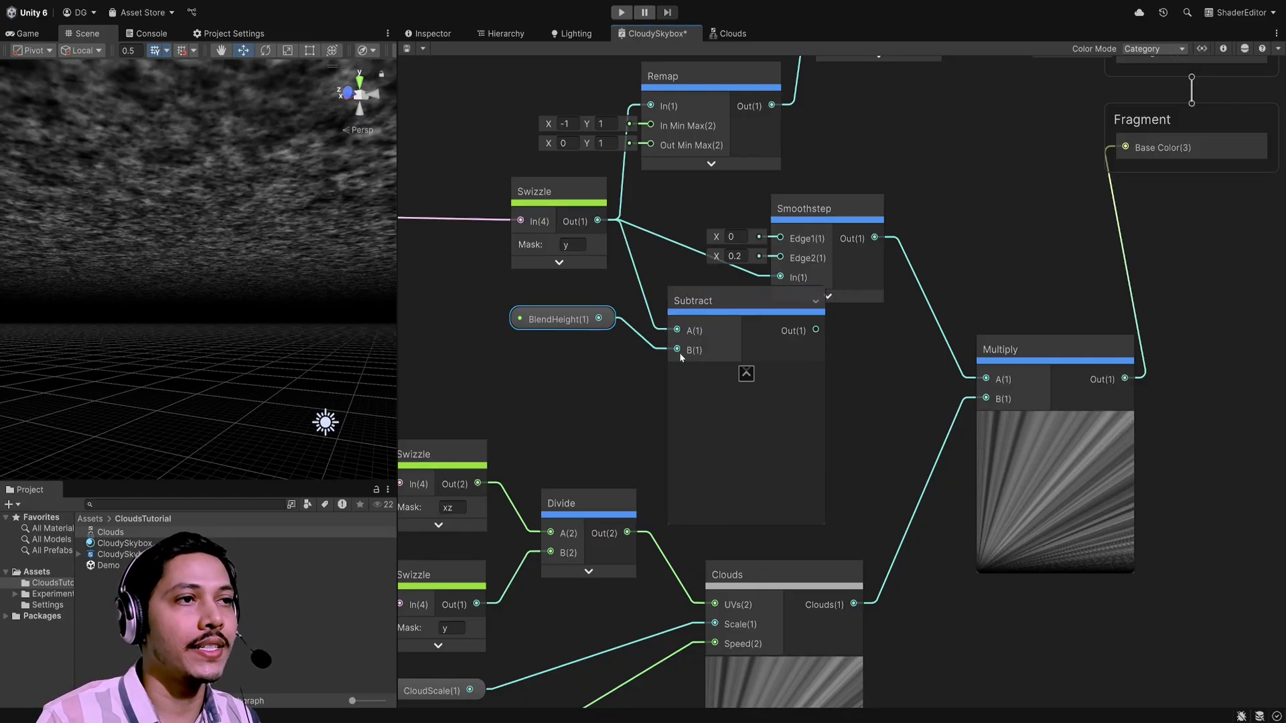
{"action": "left_click", "coordinate": [747, 373]}
{"action": "left_click_drag", "start_coordinate": [696, 298], "coordinate": [678, 288]}
{"action": "left_click_drag", "start_coordinate": [734, 319], "coordinate": [780, 277]}
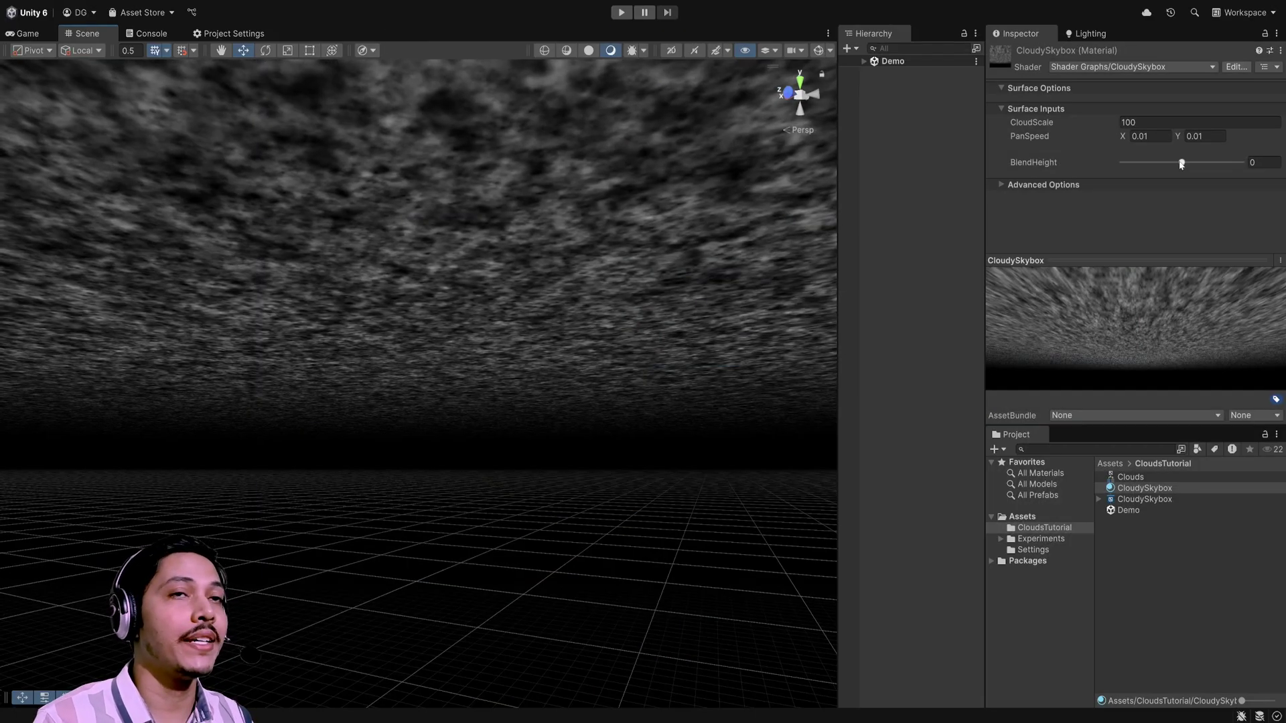
{"action": "mouse_move", "coordinate": [1182, 164]}
{"action": "left_mouse_down"}
{"action": "mouse_move", "coordinate": [1161, 166]}
{"action": "mouse_move", "coordinate": [1198, 167]}
{"action": "mouse_move", "coordinate": [1188, 168]}
{"action": "left_mouse_up"}
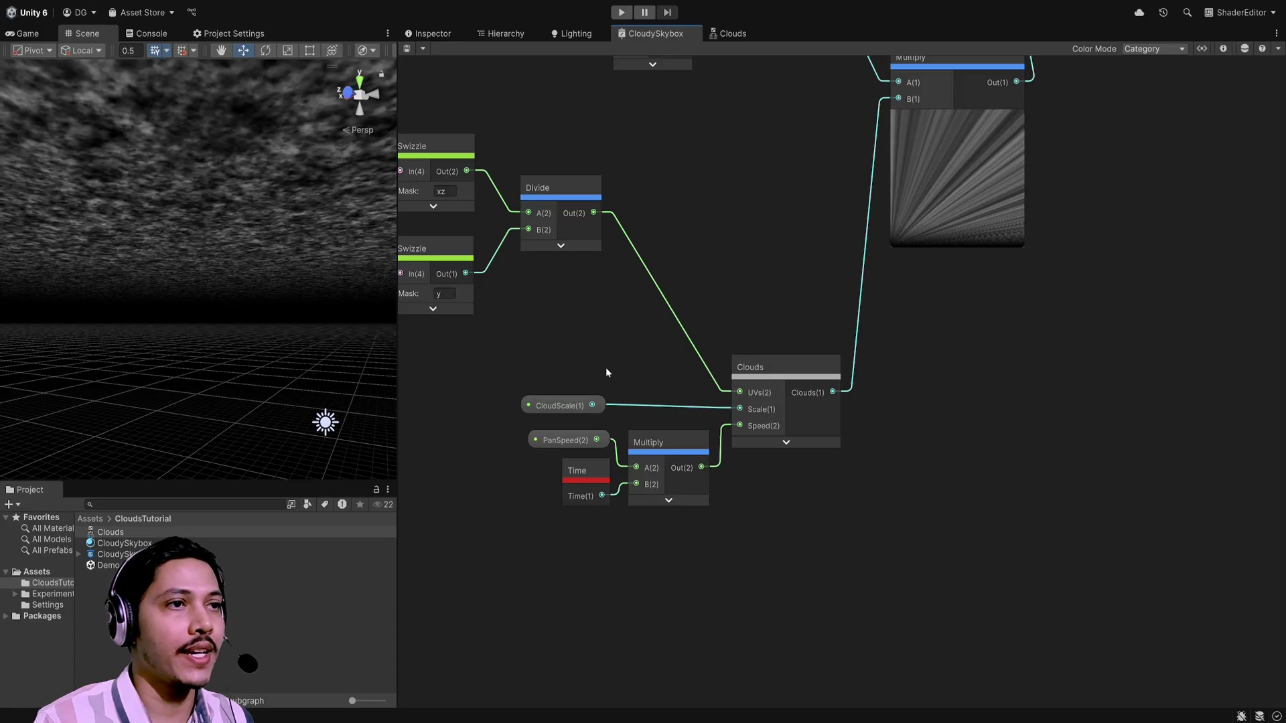
Step: Duplicate the Clouds node with its input connections and place the copy below the original
{"action": "left_click", "coordinate": [806, 370]}
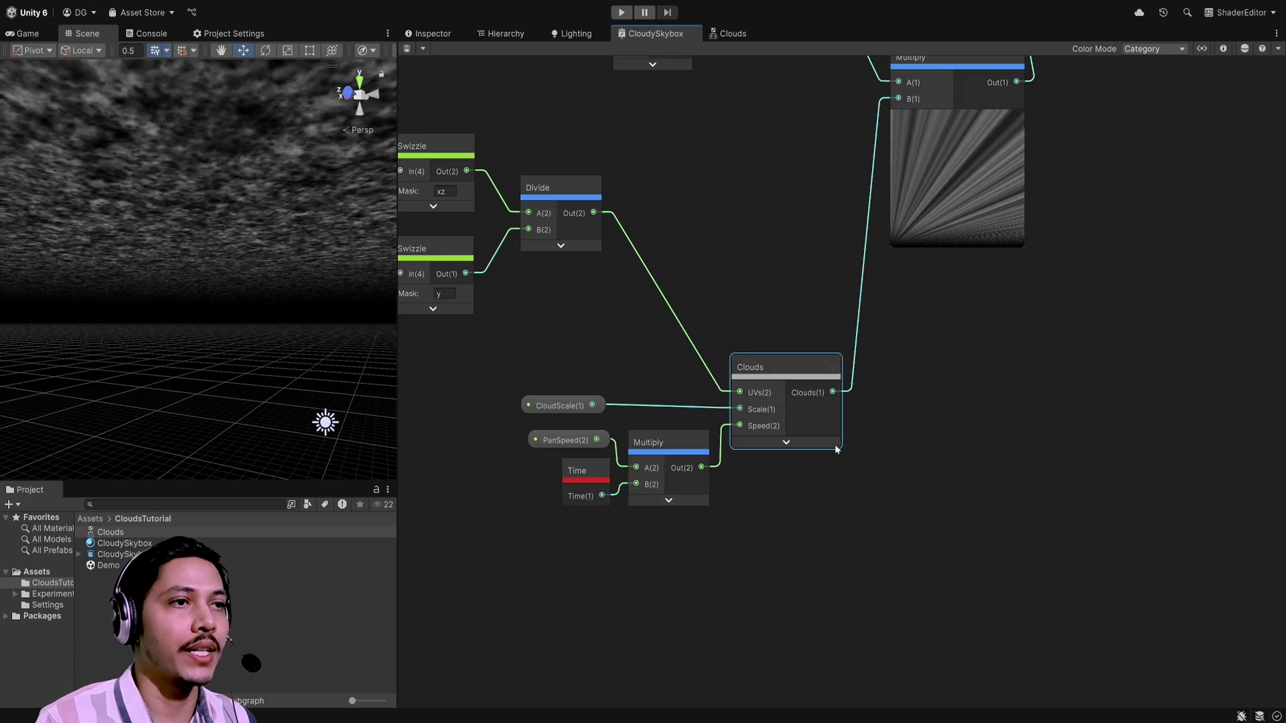
{"action": "key", "text": "ctrl+d"}
{"action": "left_click_drag", "start_coordinate": [989, 483], "coordinate": [789, 559]}
{"action": "middle_click_drag", "start_coordinate": [945, 534], "coordinate": [937, 430]}
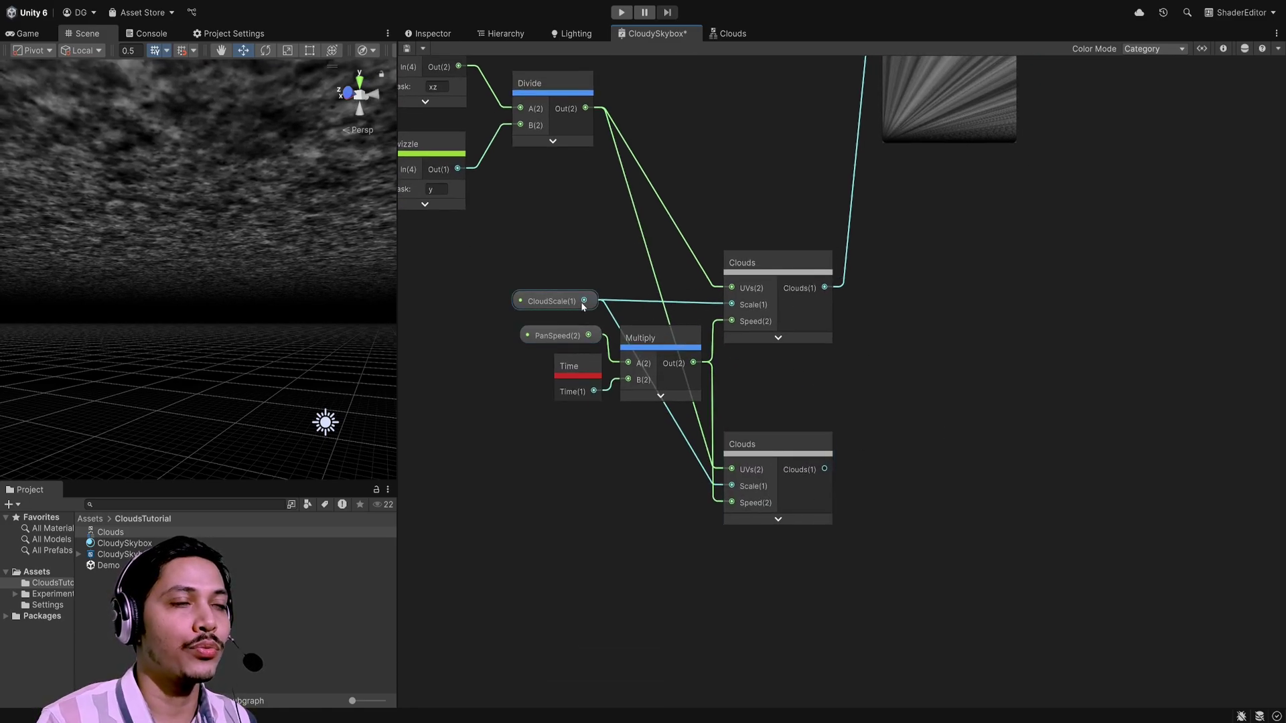
Step: Move CloudScale lower, multiply it by 0.1 in a new Multiply node, and connect the product to the second Clouds node's Scale
{"action": "left_click_drag", "start_coordinate": [544, 307], "coordinate": [683, 539]}
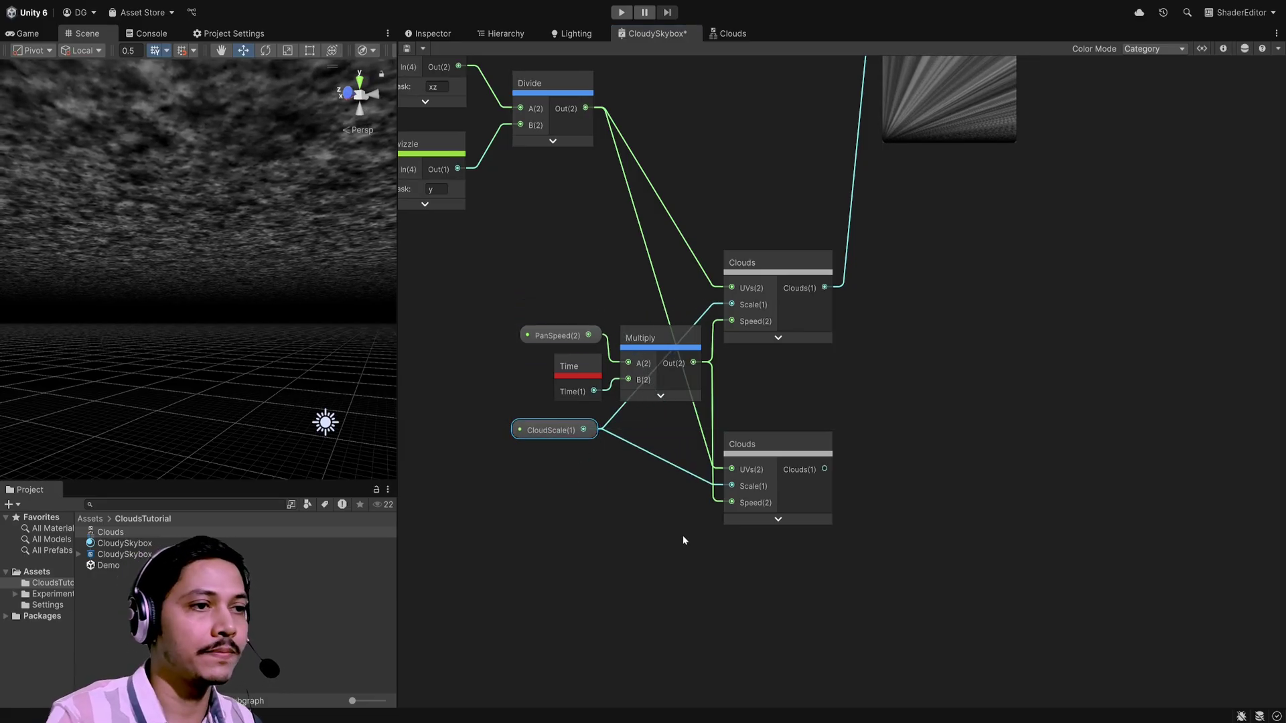
{"action": "key", "text": "Return"}
{"action": "left_click", "coordinate": [555, 519]}
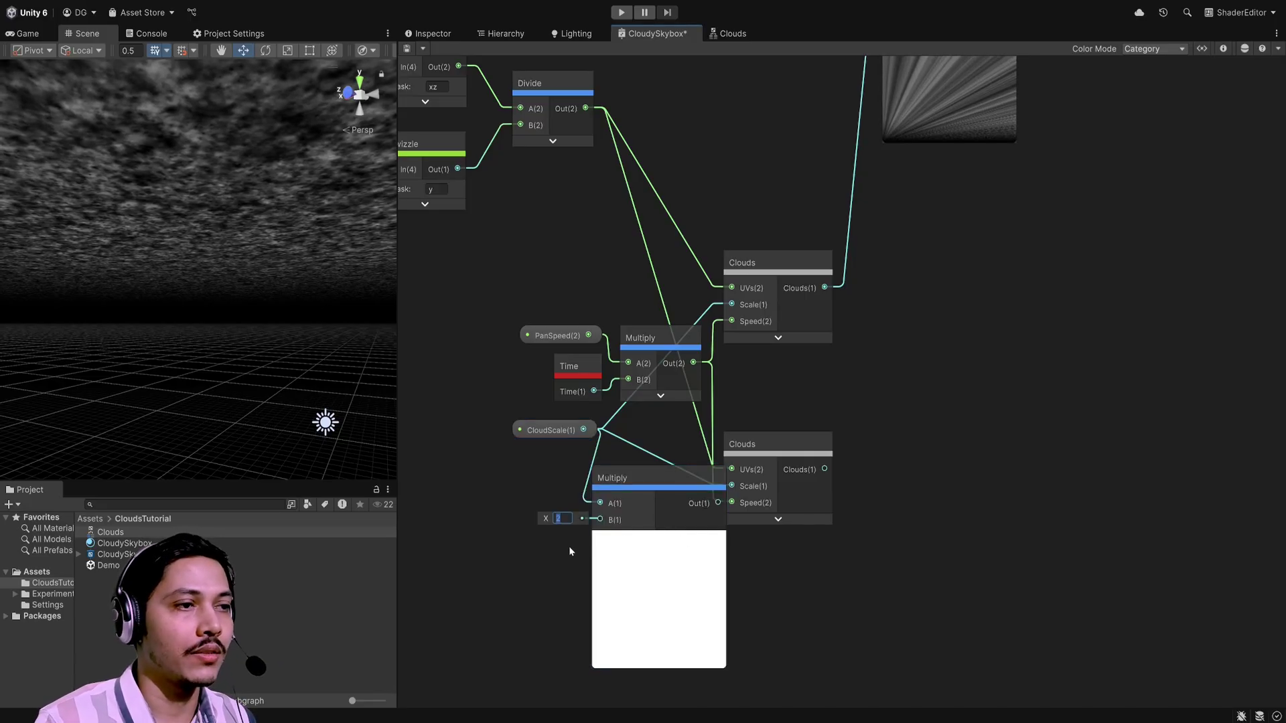
{"action": "type", "text": "0.1"}
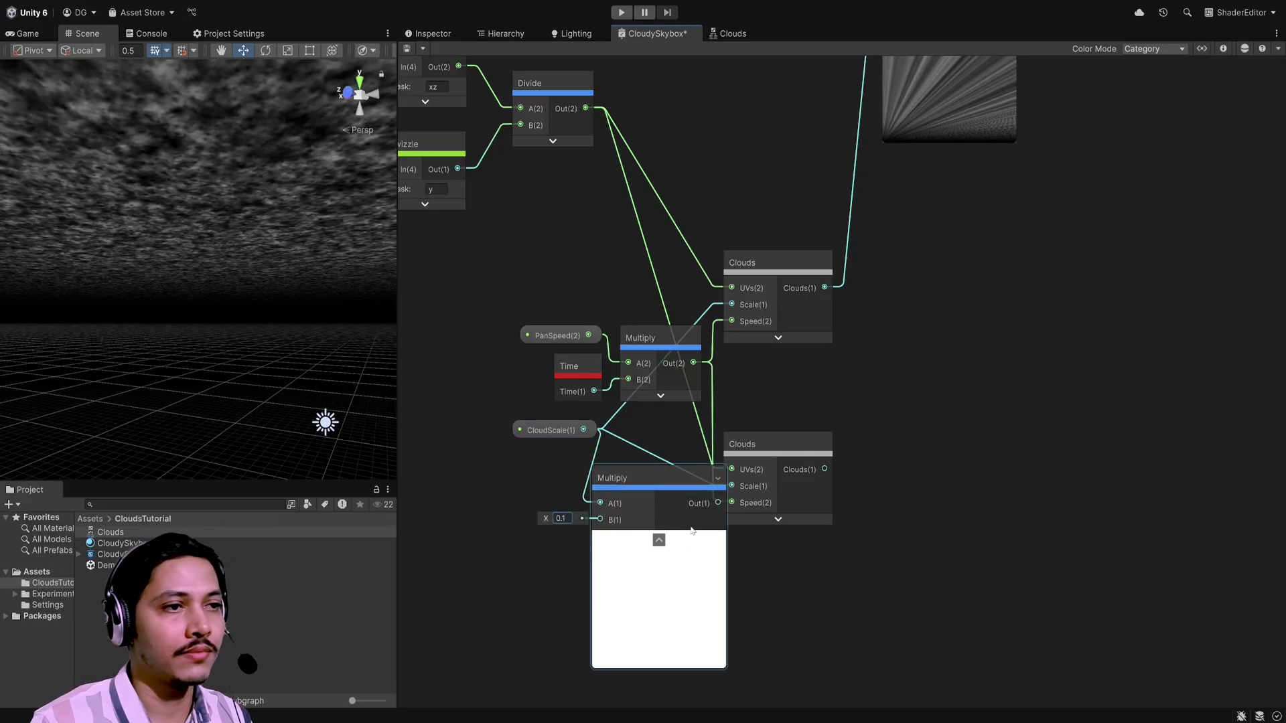
{"action": "left_click", "coordinate": [657, 540]}
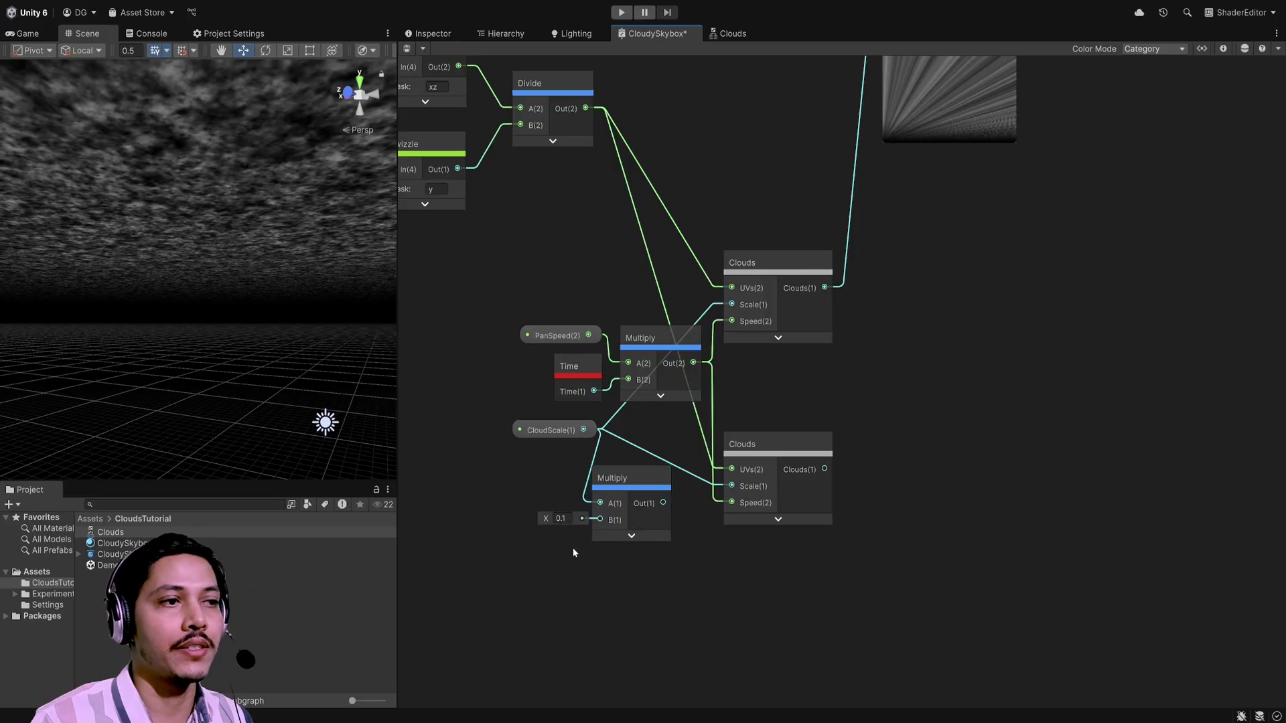
{"action": "left_click_drag", "start_coordinate": [663, 503], "coordinate": [732, 486]}
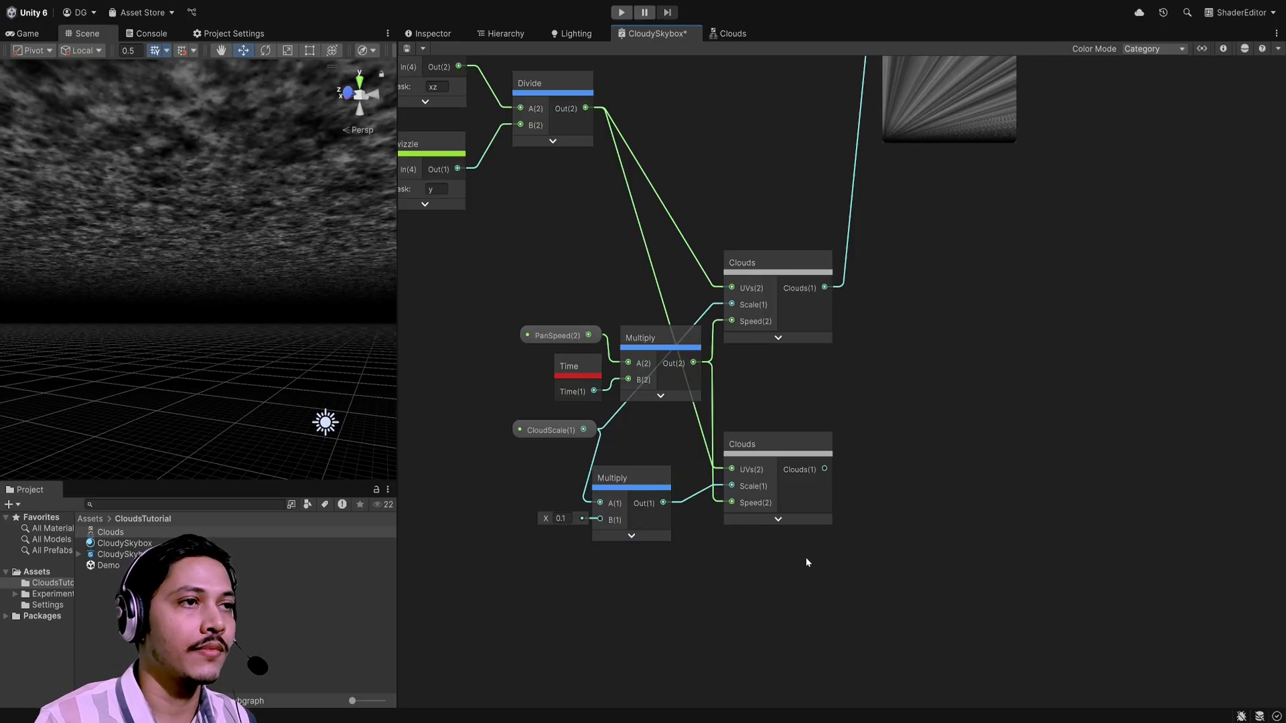
Step: Move the PanSpeed, Time and Multiply nodes together farther left, away from the two Clouds nodes
{"action": "left_click", "coordinate": [557, 336], "text": "shift"}
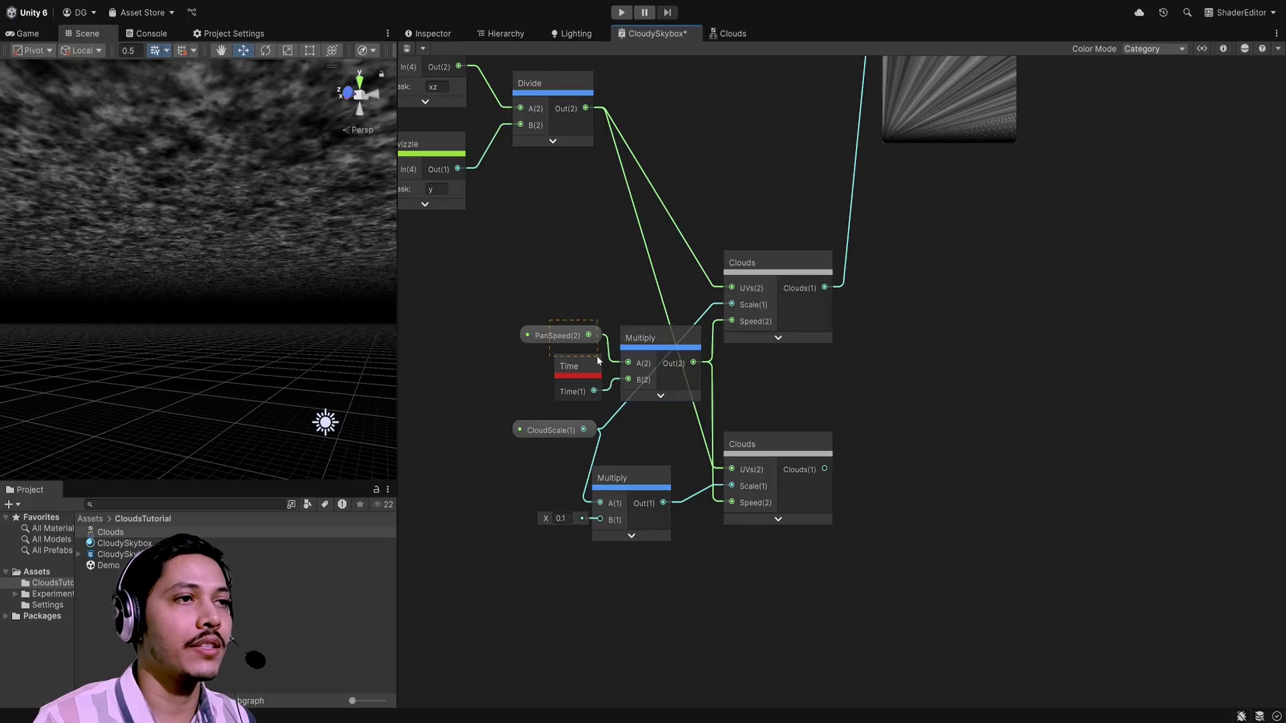
{"action": "left_click", "coordinate": [570, 366], "text": "shift"}
{"action": "left_click_drag", "start_coordinate": [635, 338], "coordinate": [562, 338]}
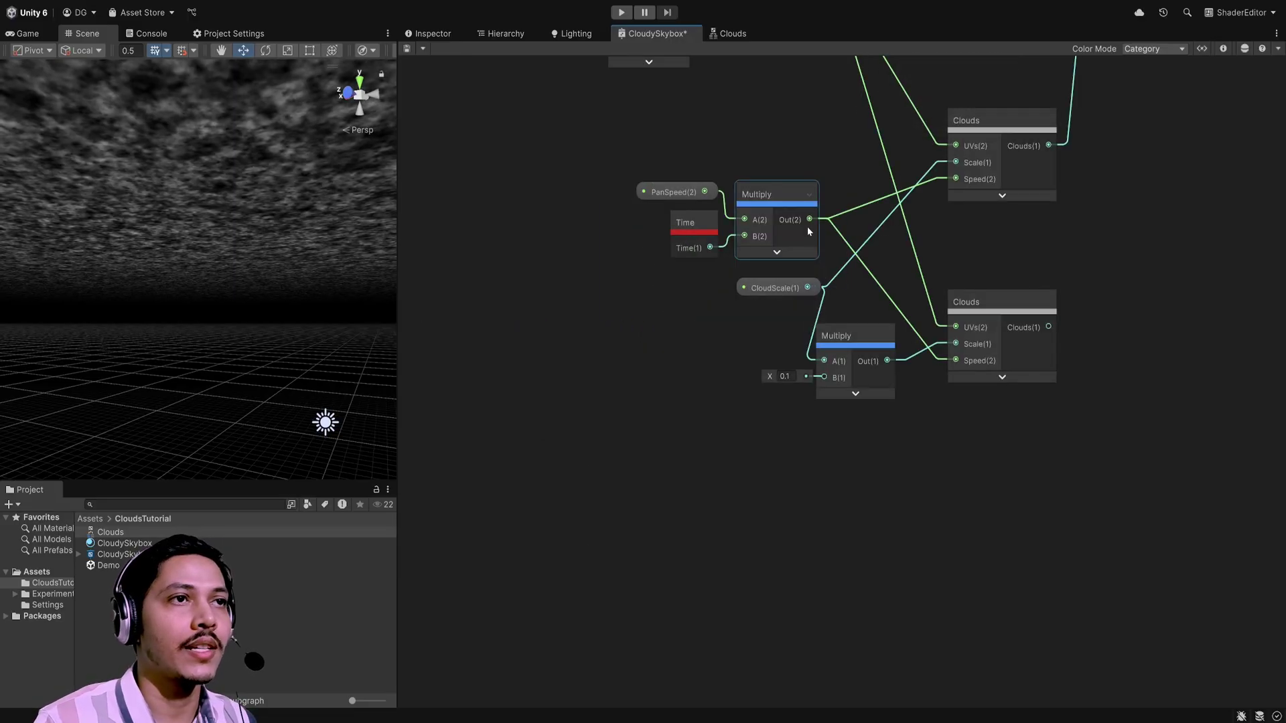
Step: Multiply the panning output by 1.2 on X and Y in a new collapsed Multiply node and connect it to the second Clouds node's Speed
{"action": "left_click_drag", "start_coordinate": [809, 221], "coordinate": [861, 455]}
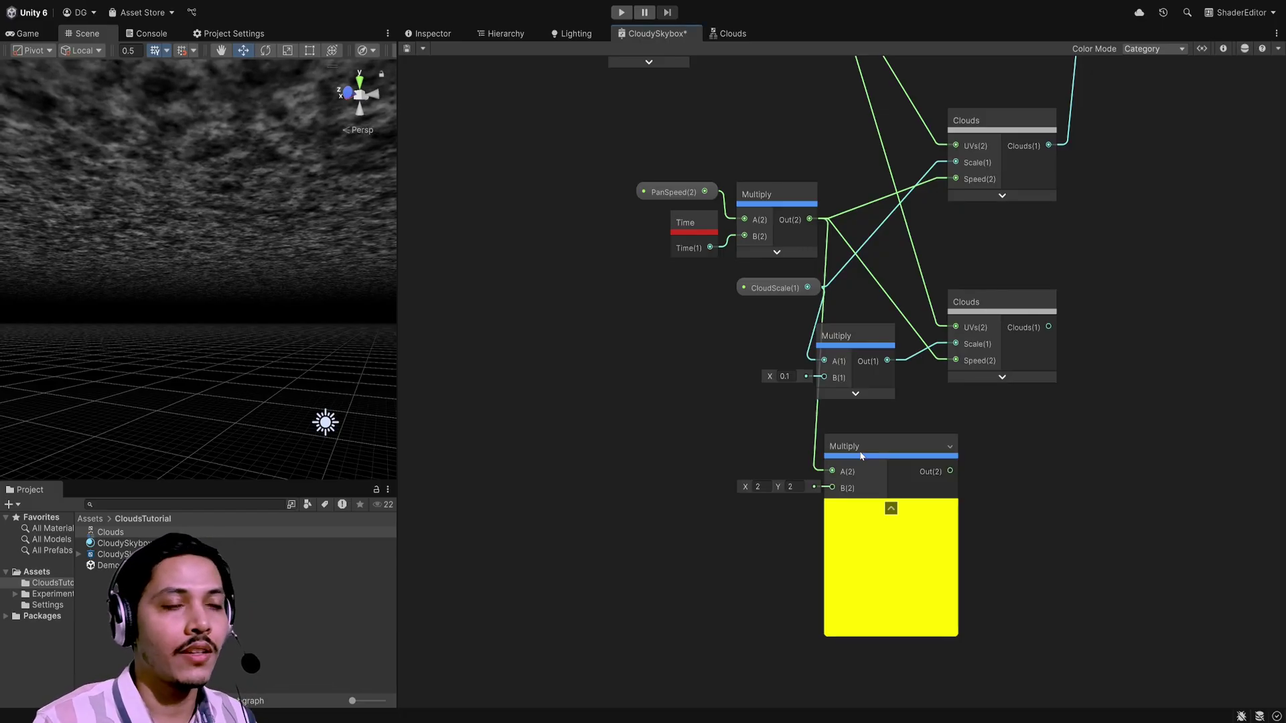
{"action": "left_click", "coordinate": [757, 487]}
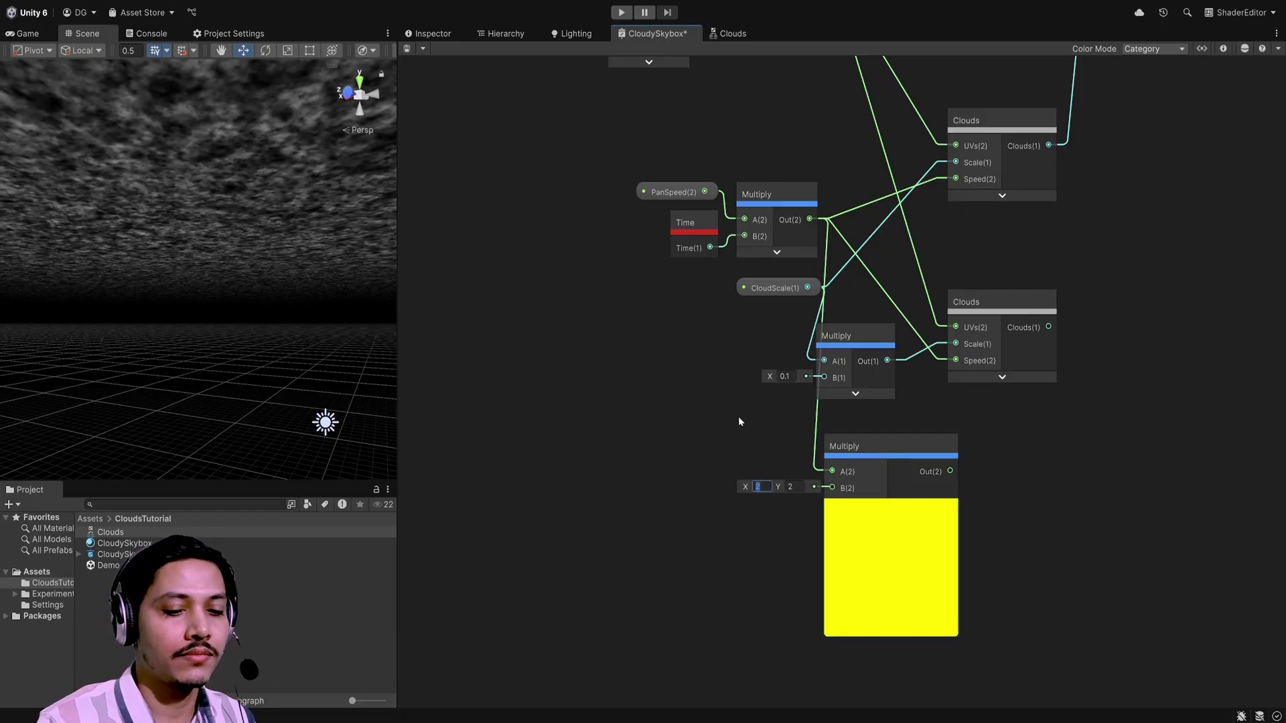
{"action": "type", "text": "1.2"}
{"action": "key", "text": "Tab"}
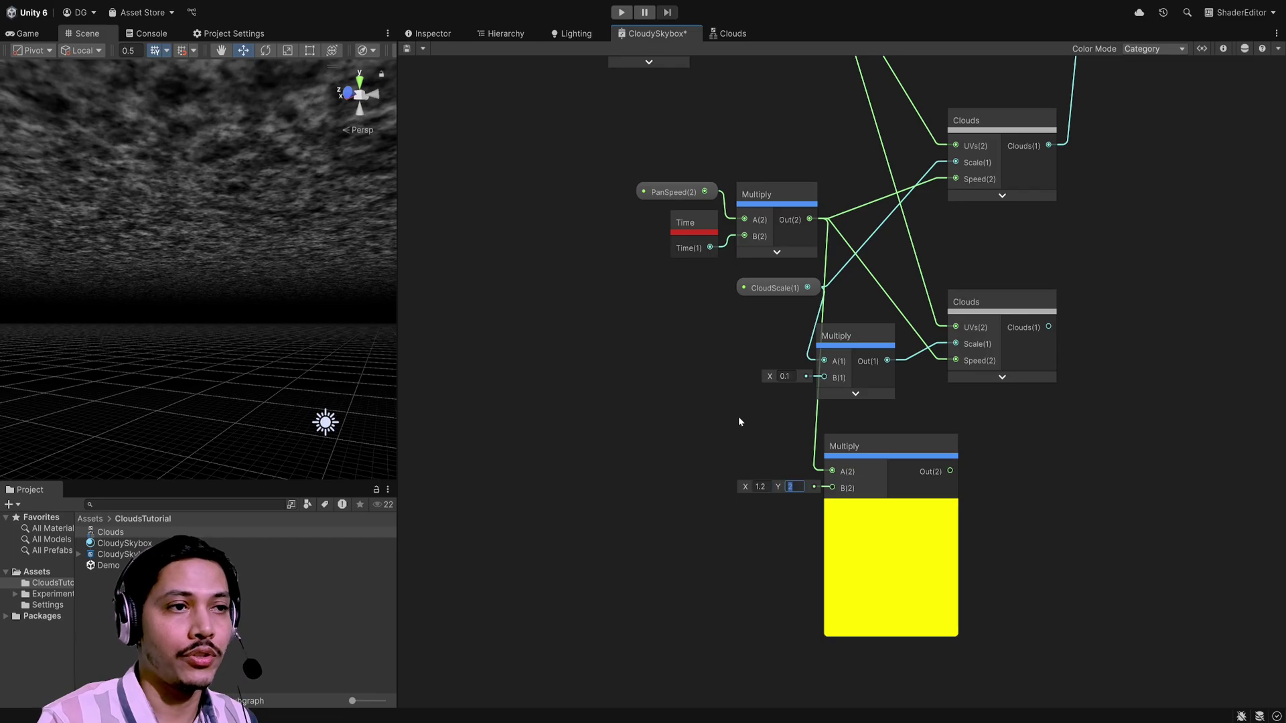
{"action": "type", "text": "1.2"}
{"action": "left_click", "coordinate": [891, 508]}
{"action": "left_click_drag", "start_coordinate": [884, 474], "coordinate": [943, 362]}
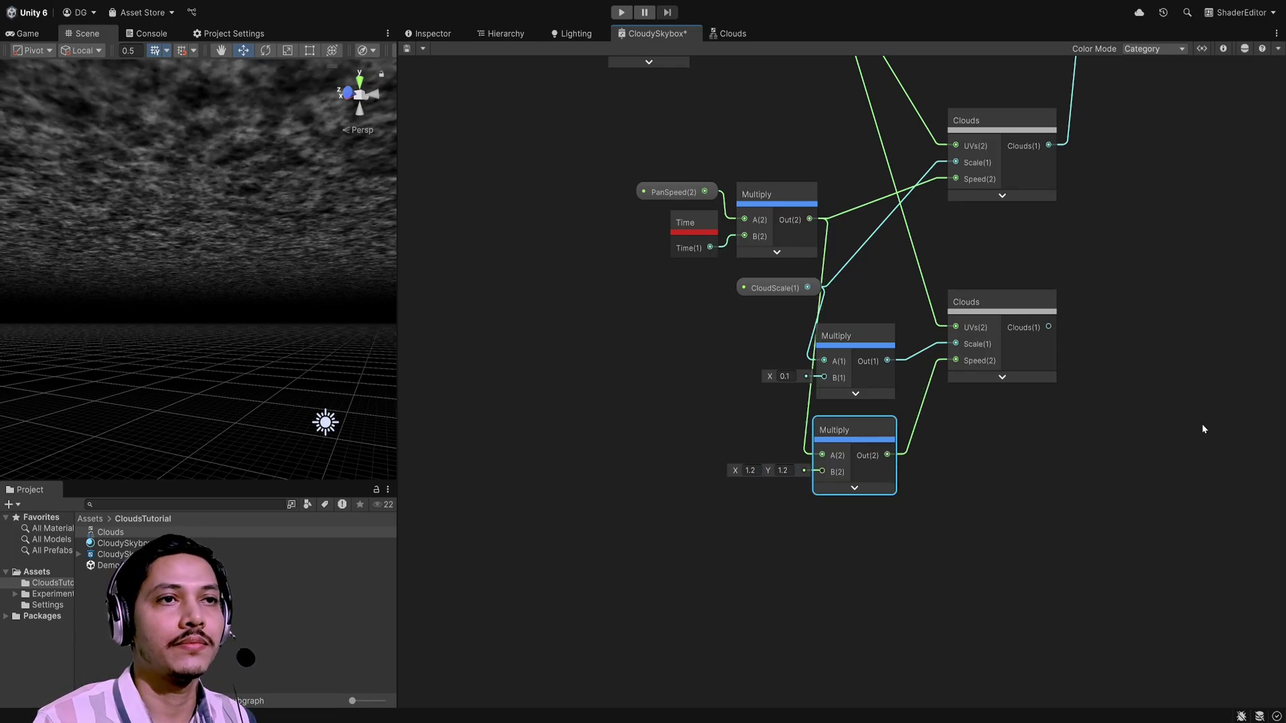
Step: Create a Smoothstep node from the second Clouds output, connected to In, and set its Edge2 to 0.2
{"action": "middle_click_drag", "start_coordinate": [1201, 423], "coordinate": [868, 417]}
{"action": "left_click_drag", "start_coordinate": [804, 396], "coordinate": [867, 348]}
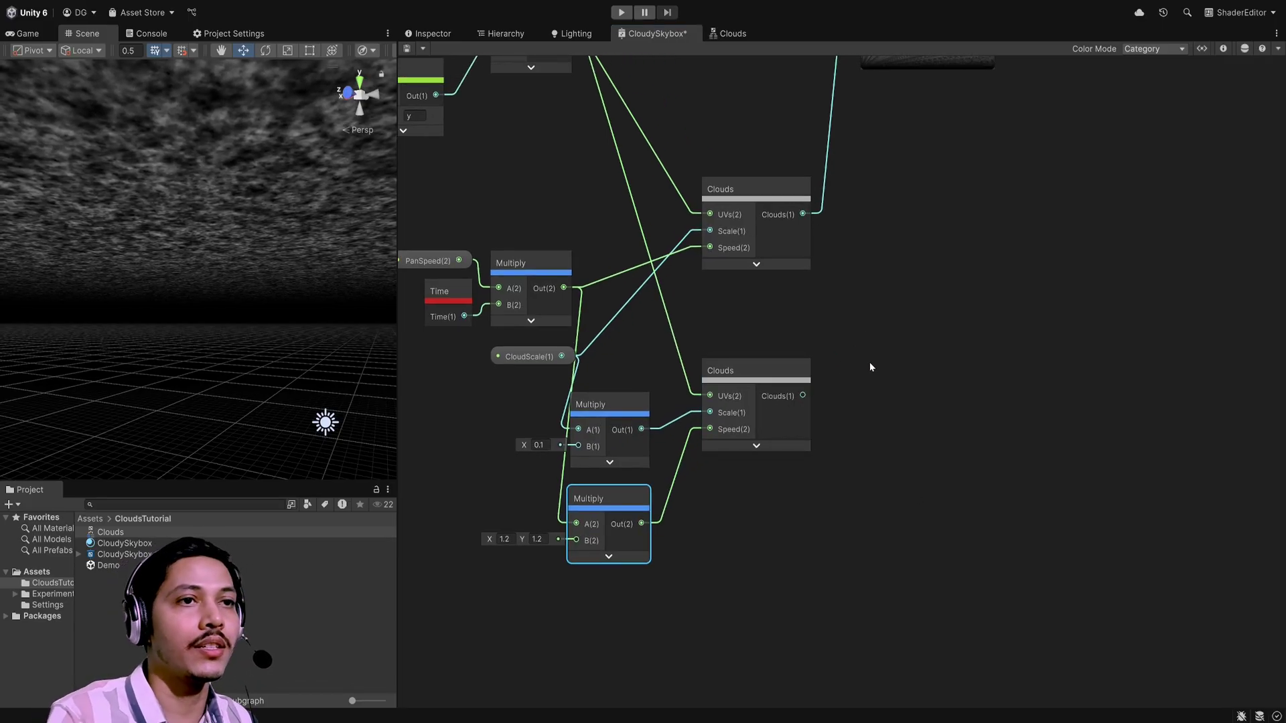
{"action": "key", "text": "Return"}
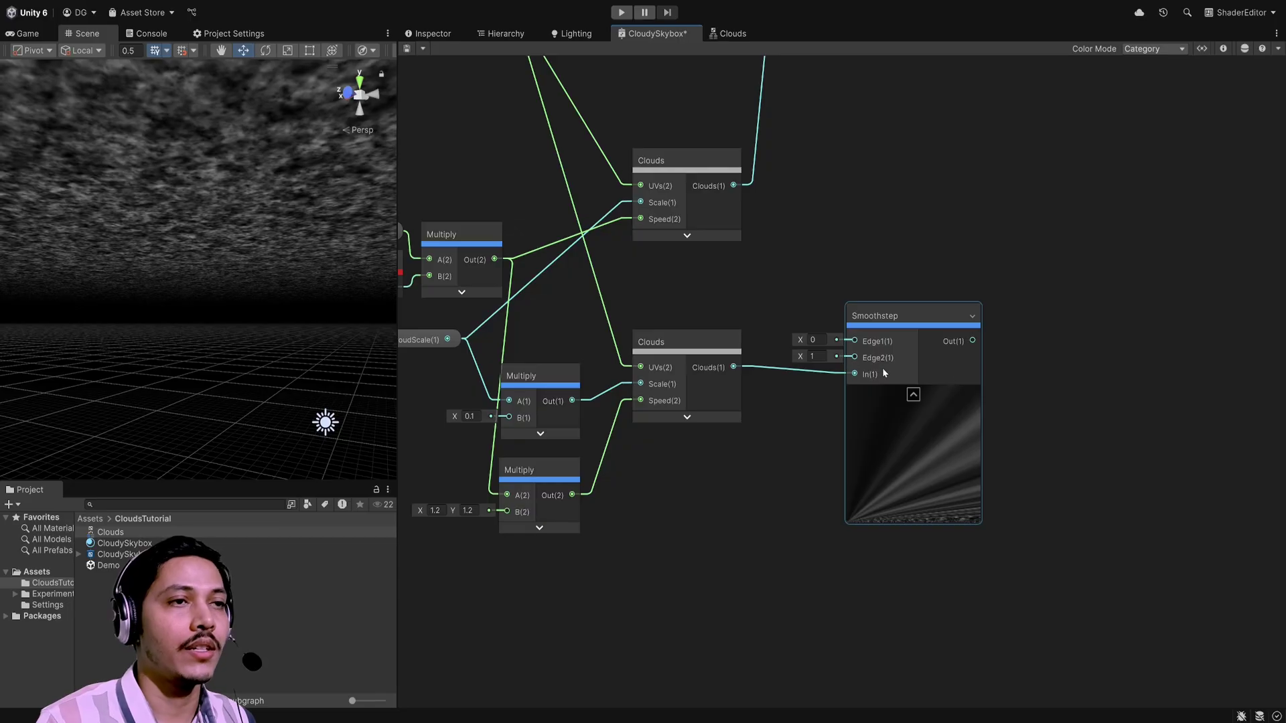
{"action": "left_click", "coordinate": [830, 340]}
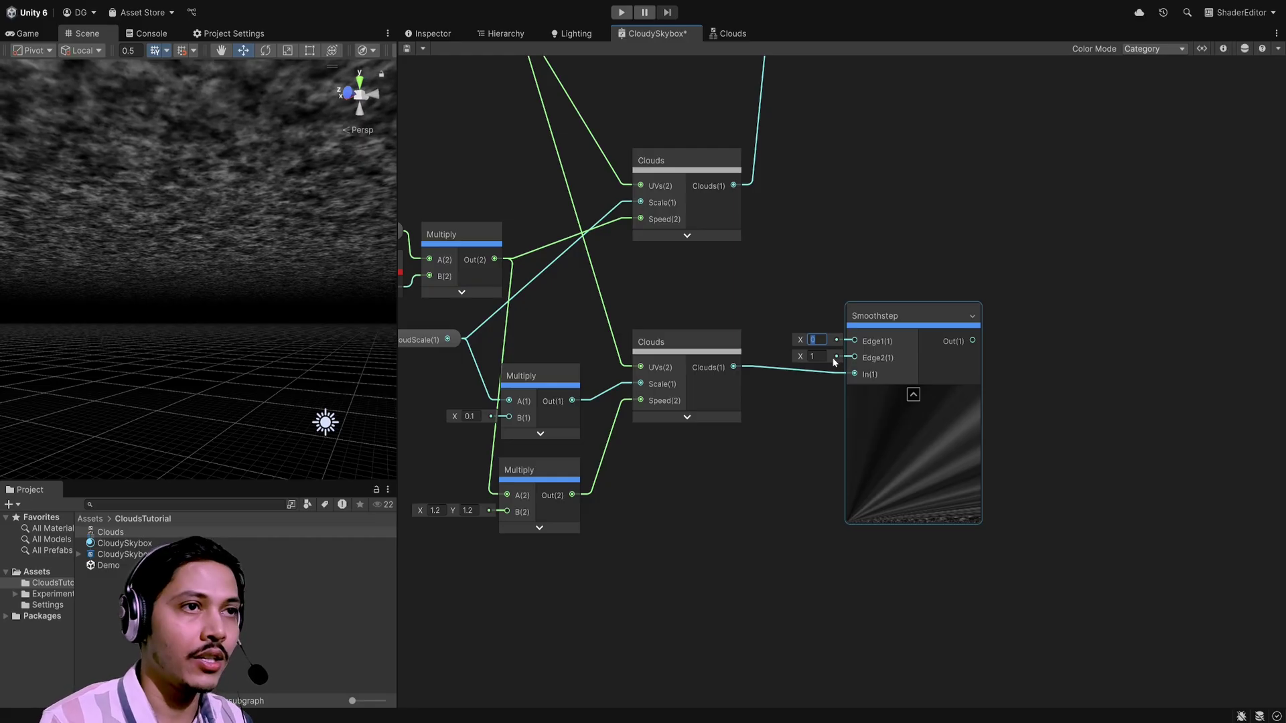
{"action": "key", "text": "Tab"}
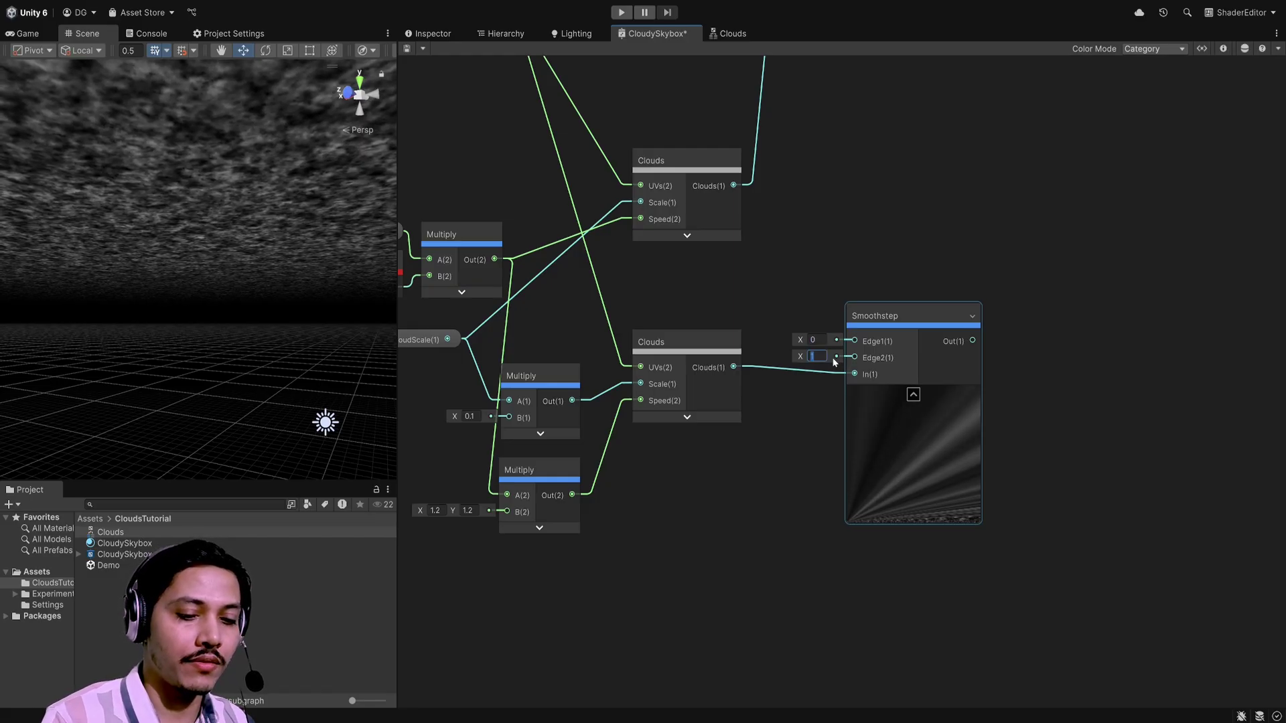
{"action": "type", "text": "."}
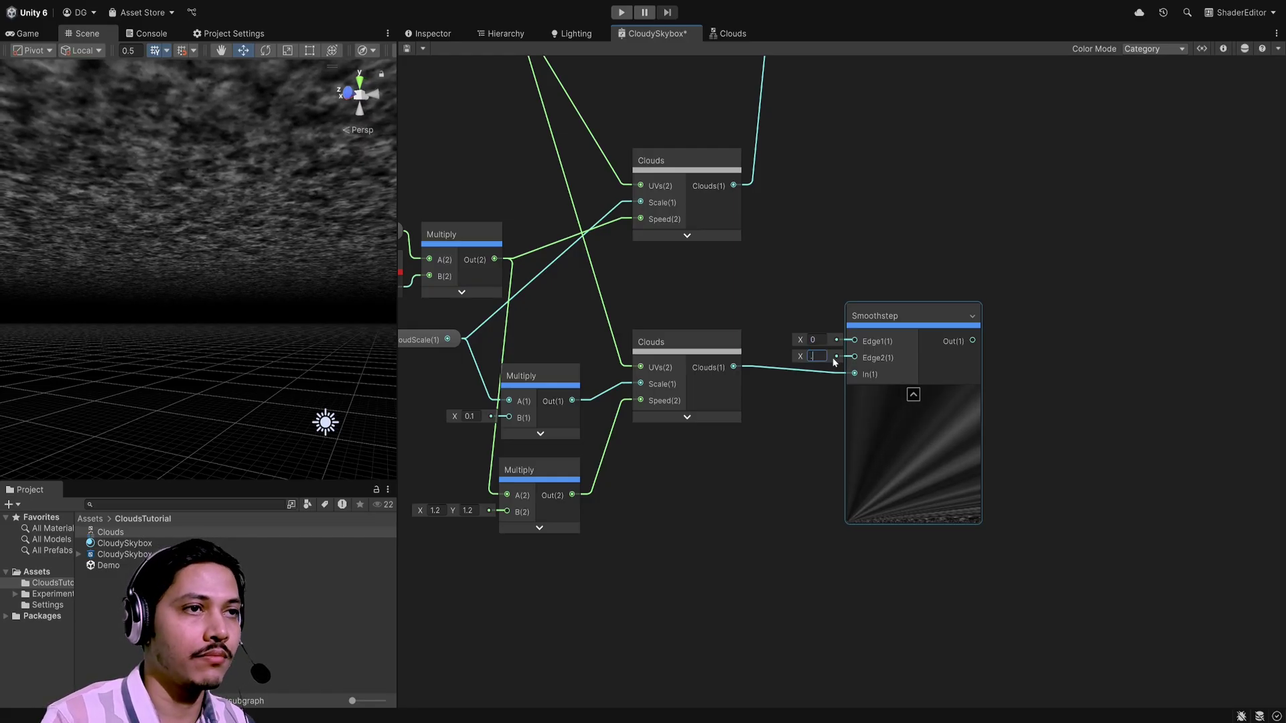
{"action": "type", "text": "2"}
{"action": "key", "text": "Return"}
Step: Connect Smoothstep's Out to the Fragment Base Color, move the Vertex and Fragment blocks right of the graph, and save the shader
{"action": "scroll", "coordinate": [901, 371], "scroll_direction": "down", "scroll_amount": 3}
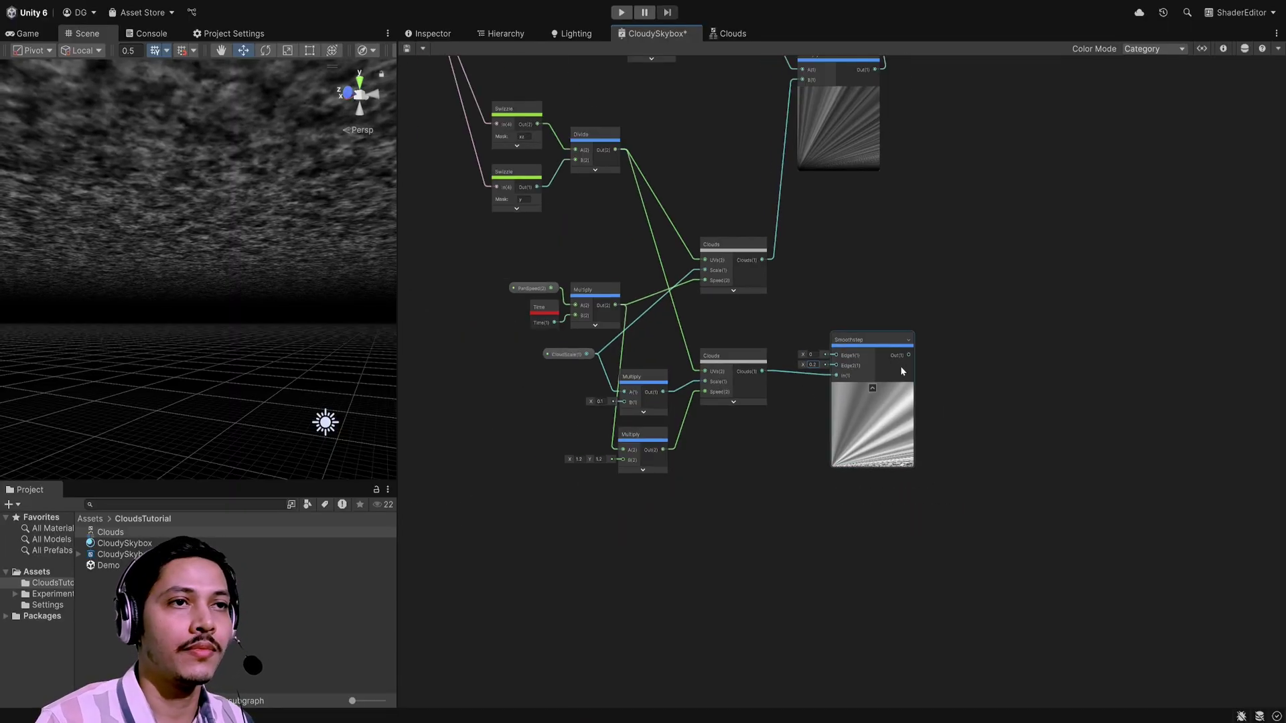
{"action": "scroll", "coordinate": [937, 365], "scroll_direction": "down", "scroll_amount": 3}
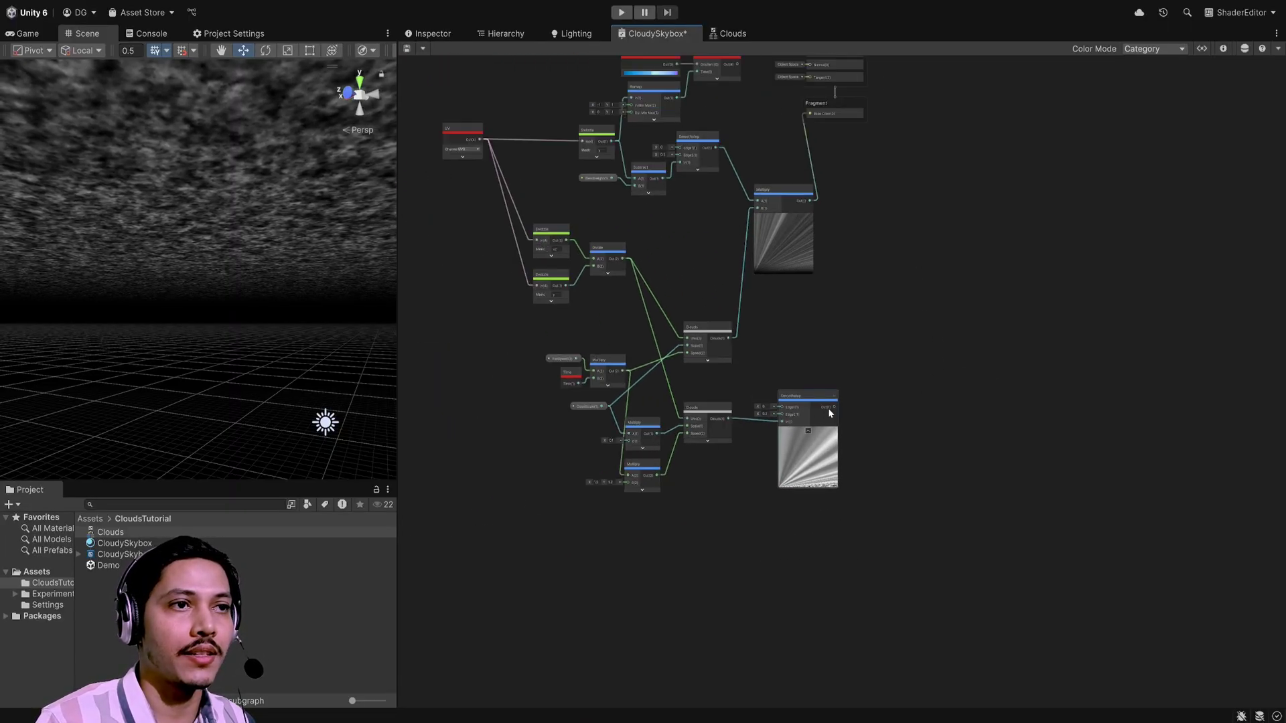
{"action": "left_click_drag", "start_coordinate": [833, 407], "coordinate": [809, 211]}
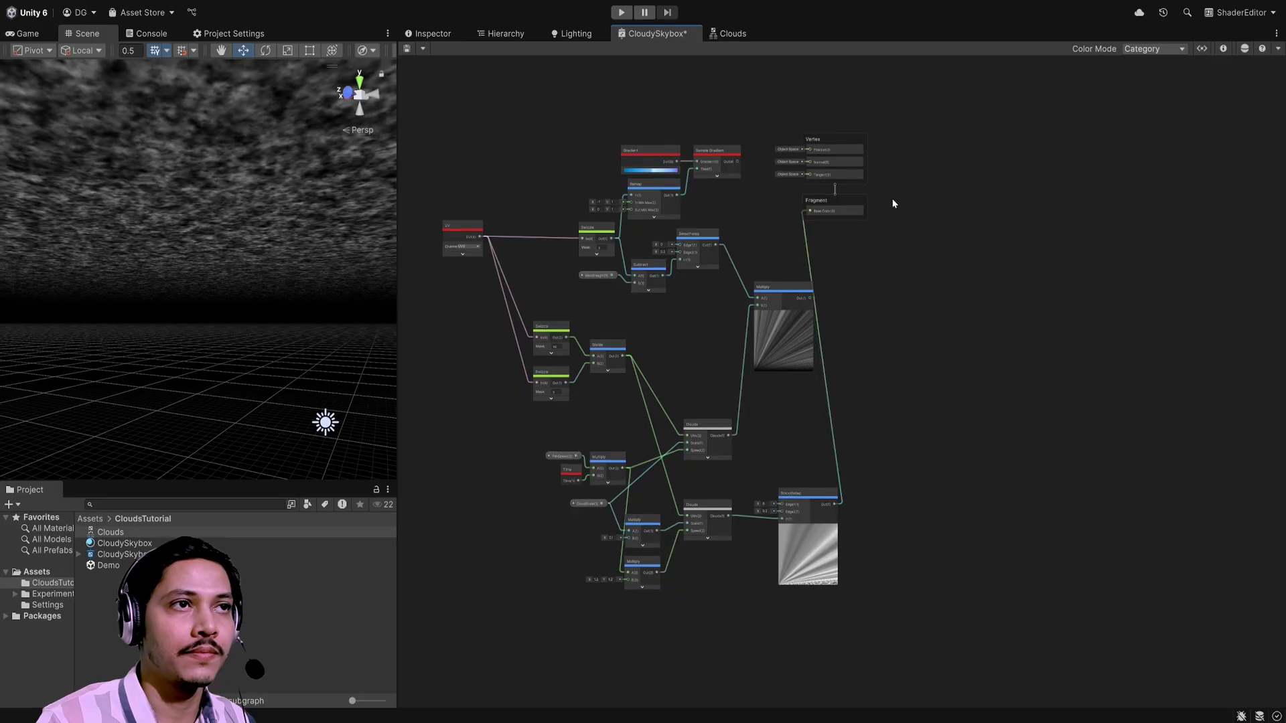
{"action": "left_click_drag", "start_coordinate": [864, 86], "coordinate": [802, 251]}
{"action": "left_click_drag", "start_coordinate": [830, 205], "coordinate": [973, 395]}
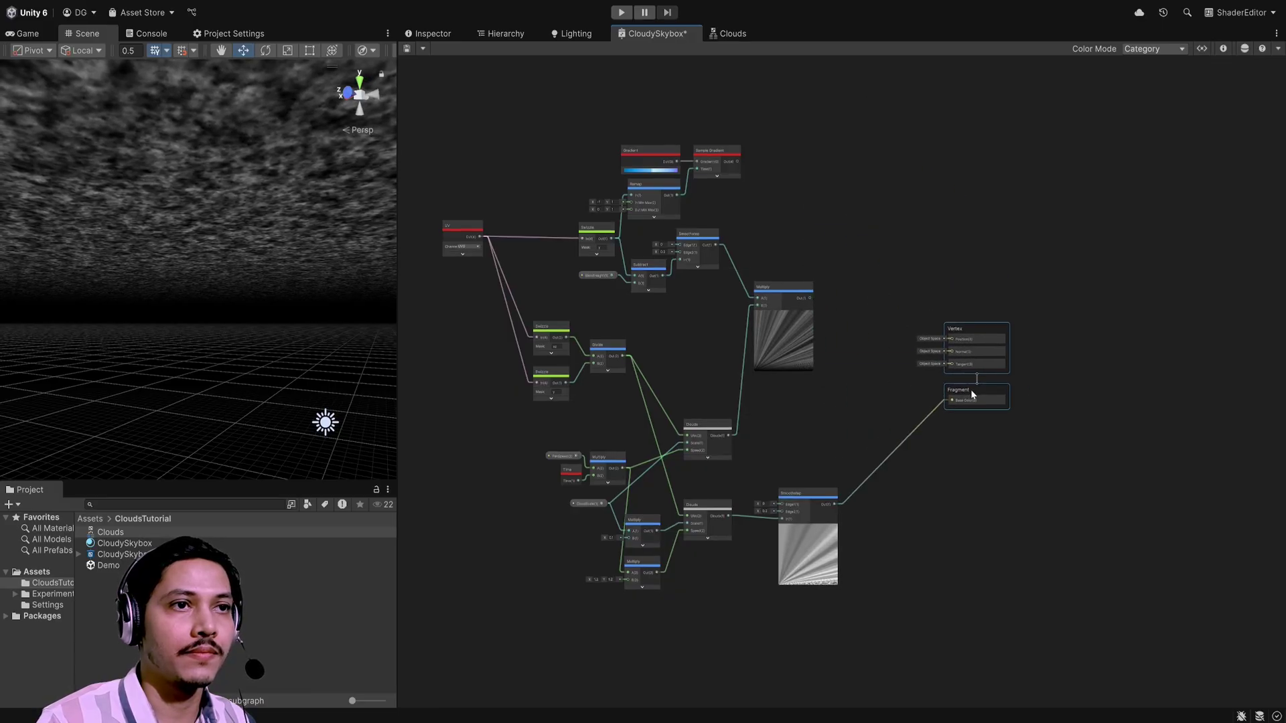
{"action": "key", "text": "ctrl+s"}
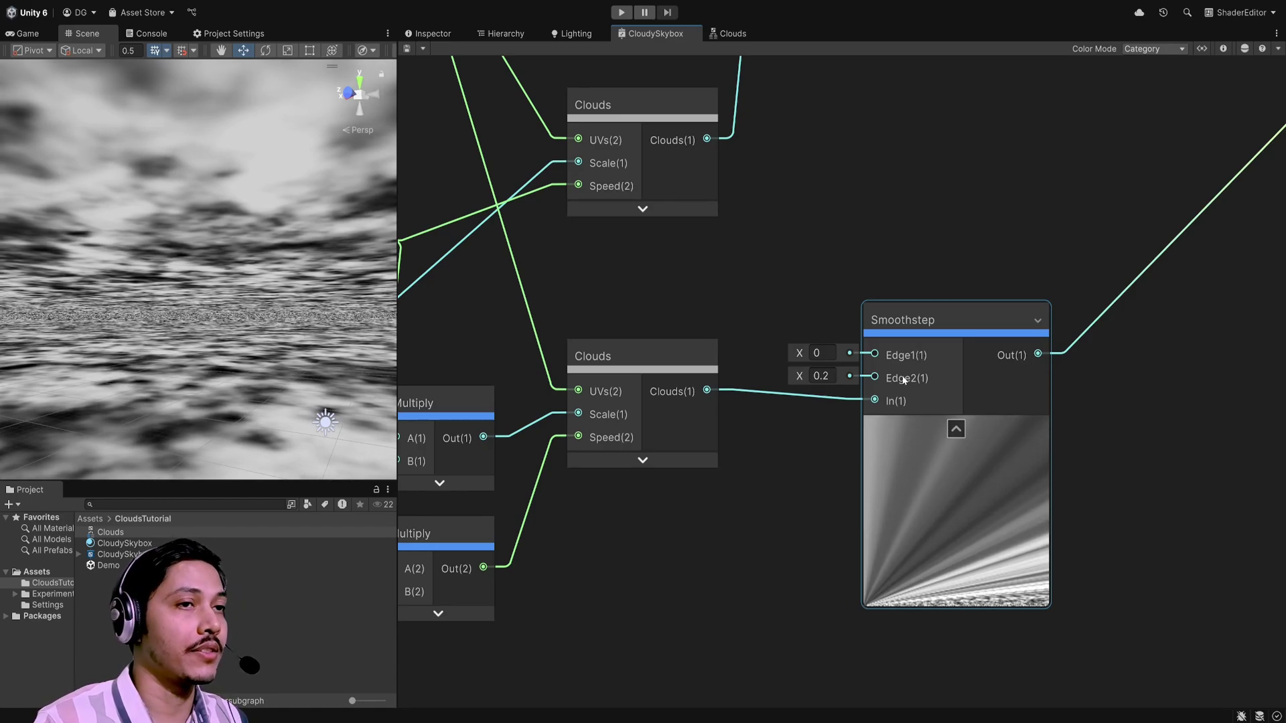
Step: Show the Blackboard and Graph Inspector and add a Float property named CloudDensity
{"action": "left_click", "coordinate": [1202, 48]}
{"action": "left_click", "coordinate": [1223, 48]}
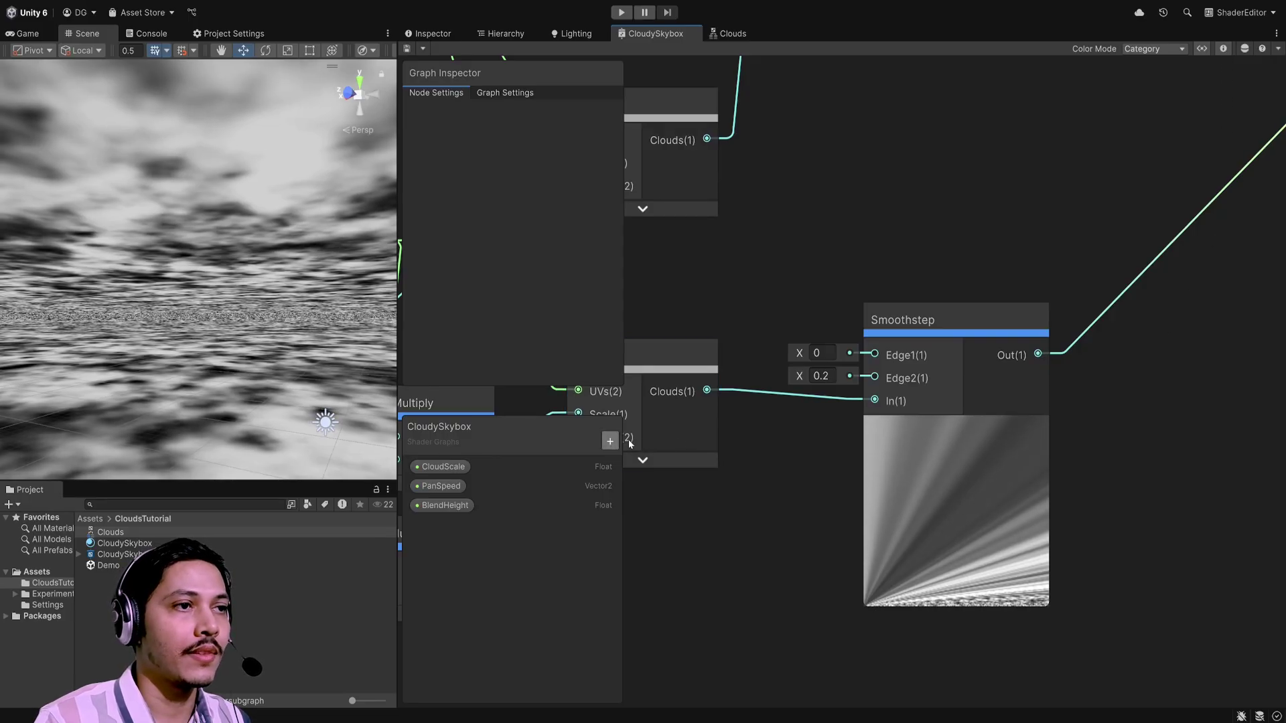
{"action": "left_click", "coordinate": [653, 457]}
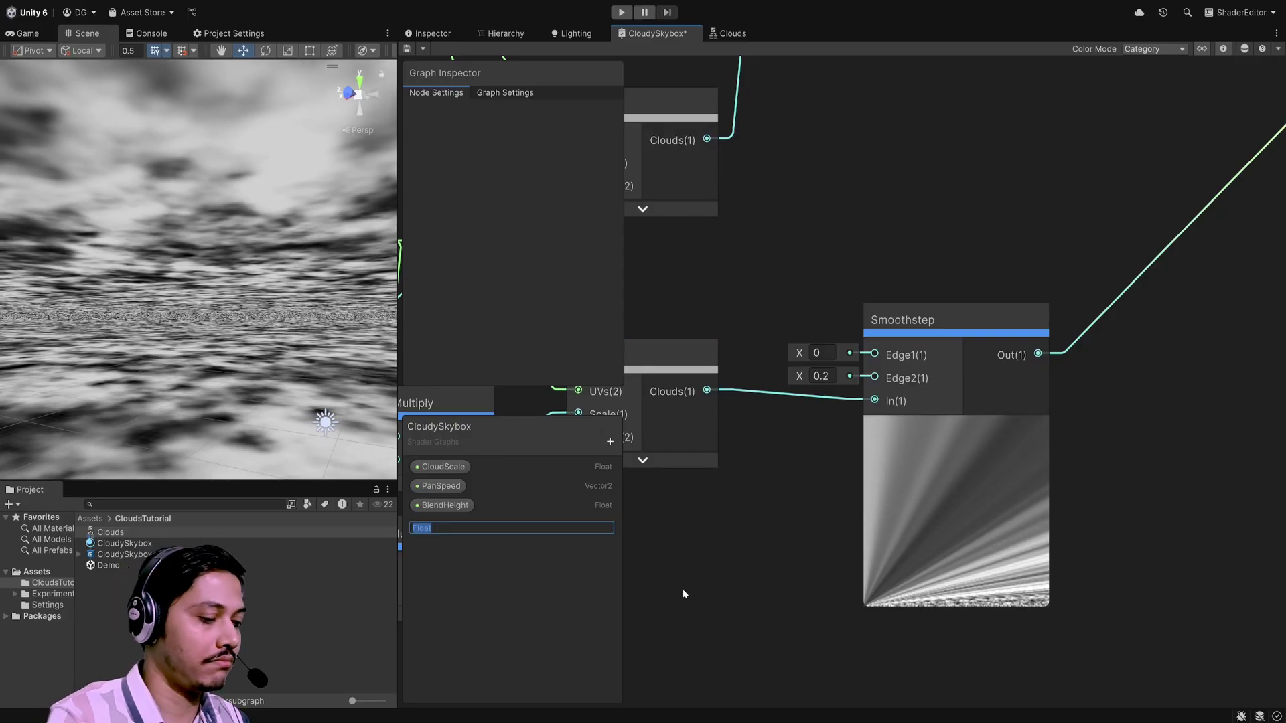
{"action": "type", "text": "Cloud"}
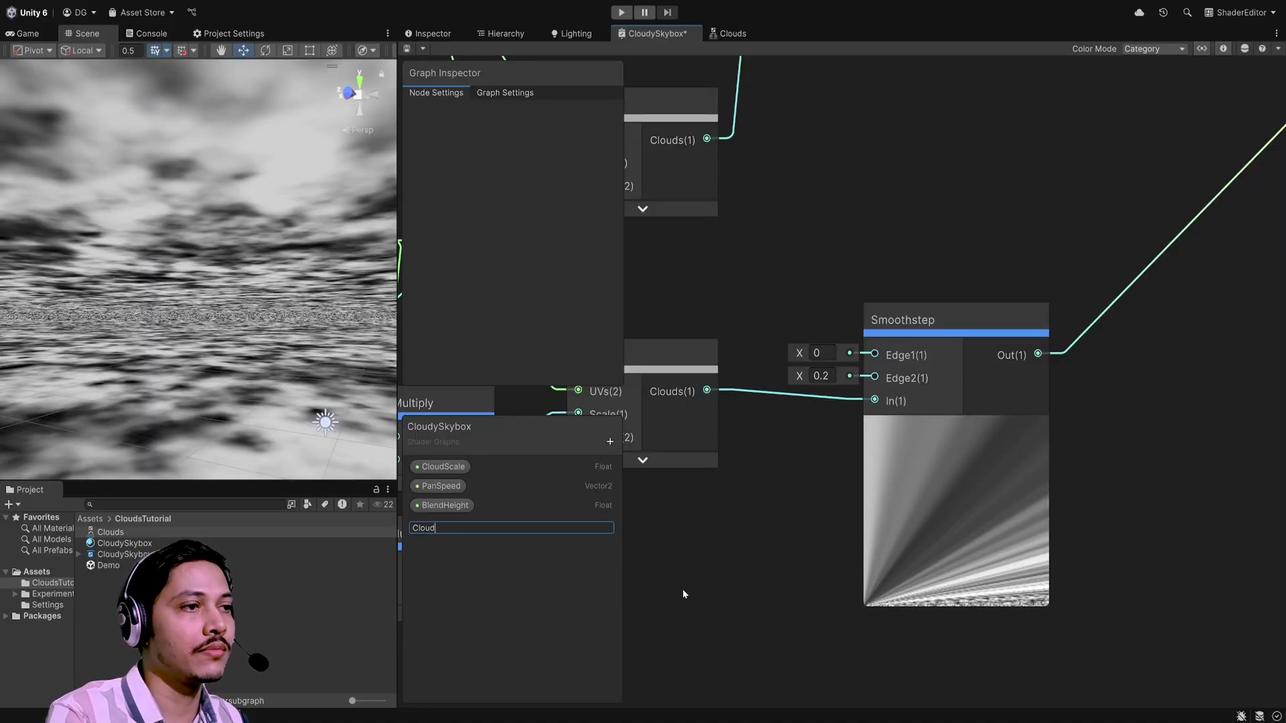
{"action": "type", "text": "Density"}
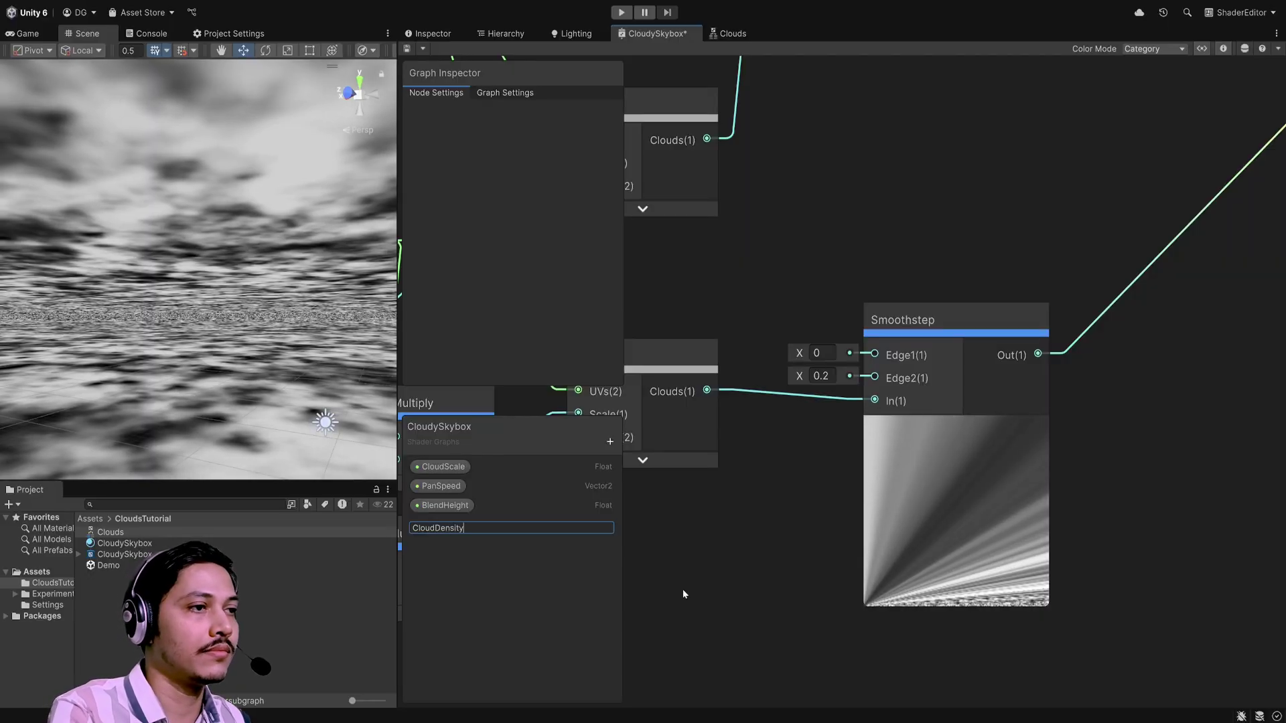
{"action": "key", "text": "Return"}
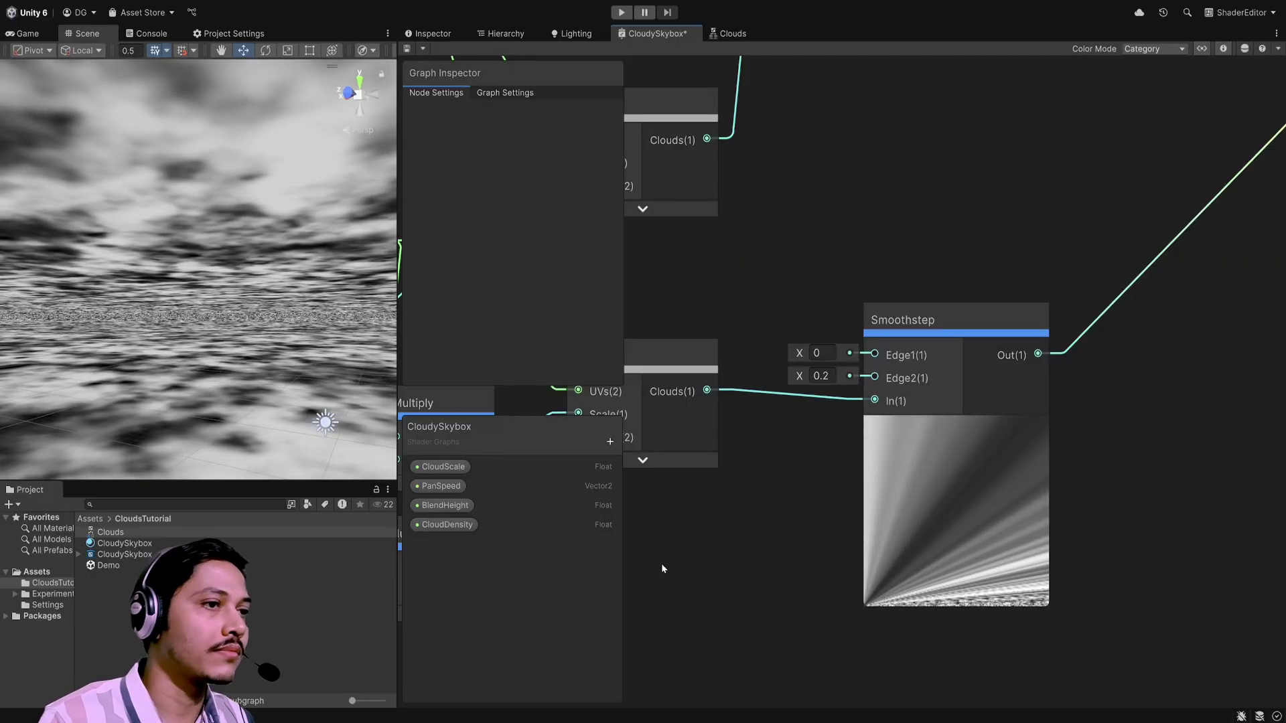
Step: Give CloudDensity a default of 0.2 and Slider mode, and connect it to the Smoothstep node's Edge2
{"action": "left_click", "coordinate": [436, 531]}
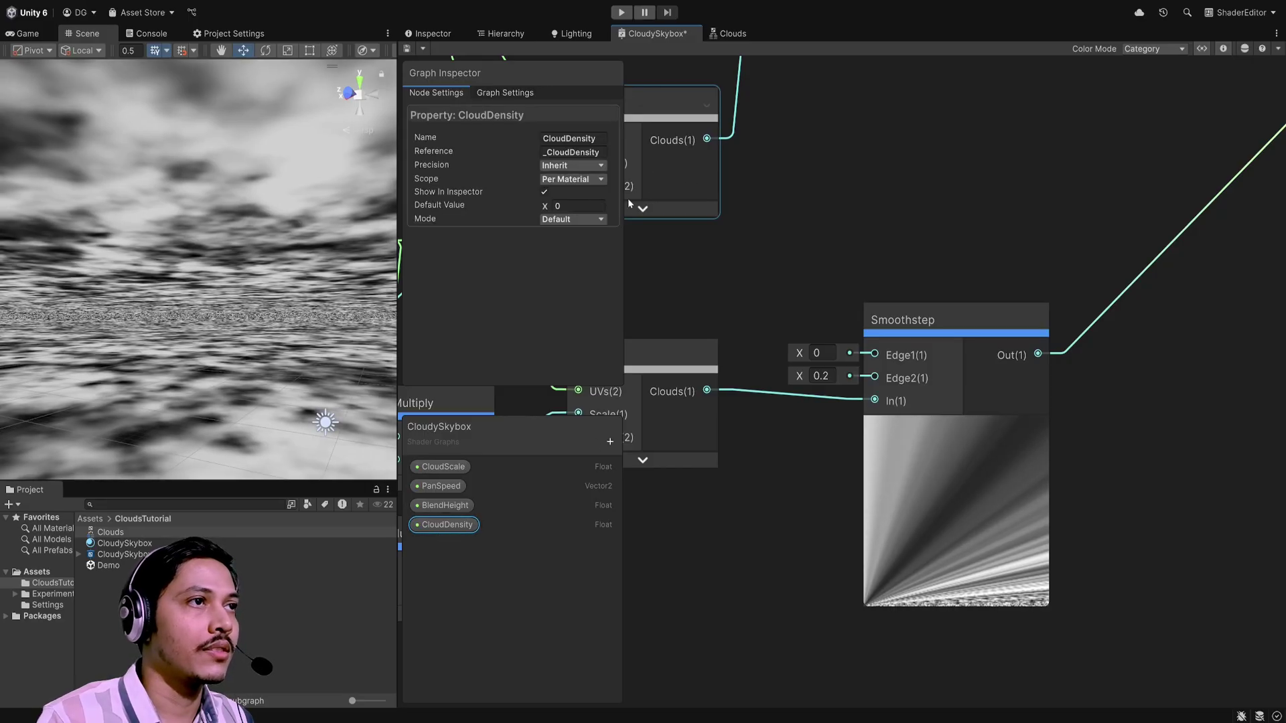
{"action": "left_click", "coordinate": [575, 207]}
{"action": "type", "text": "0.2"}
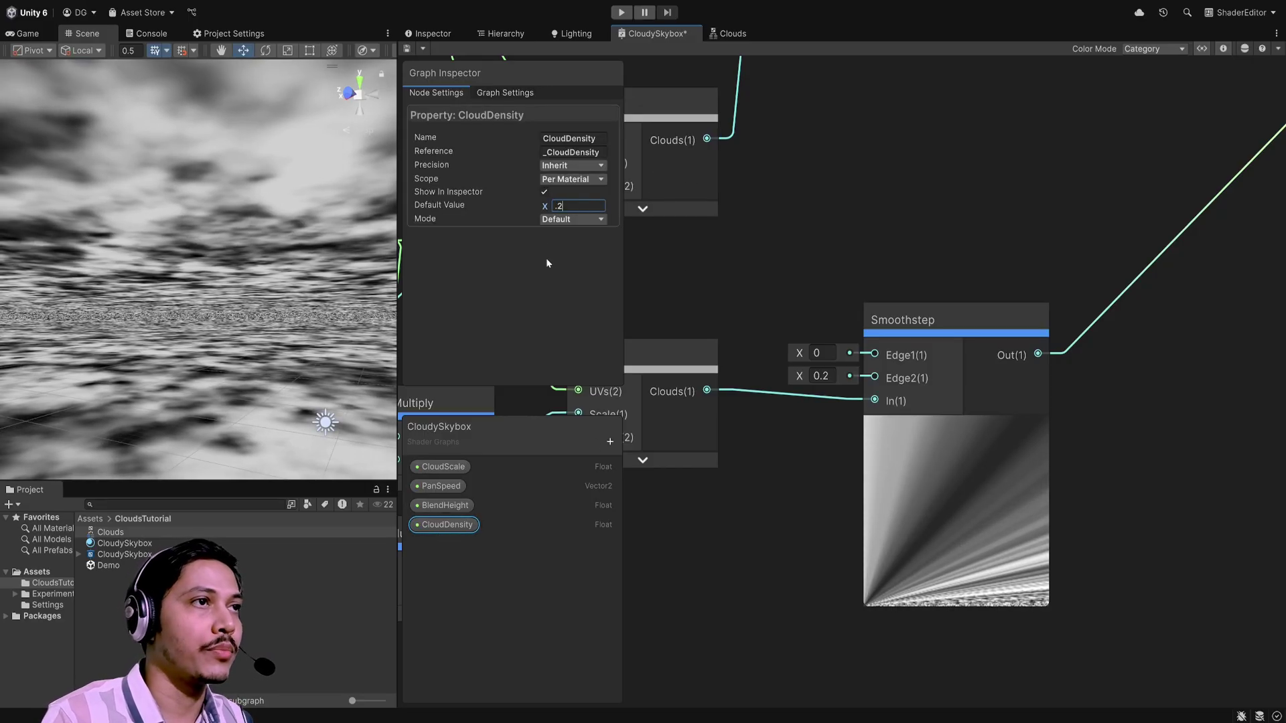
{"action": "left_click", "coordinate": [556, 219]}
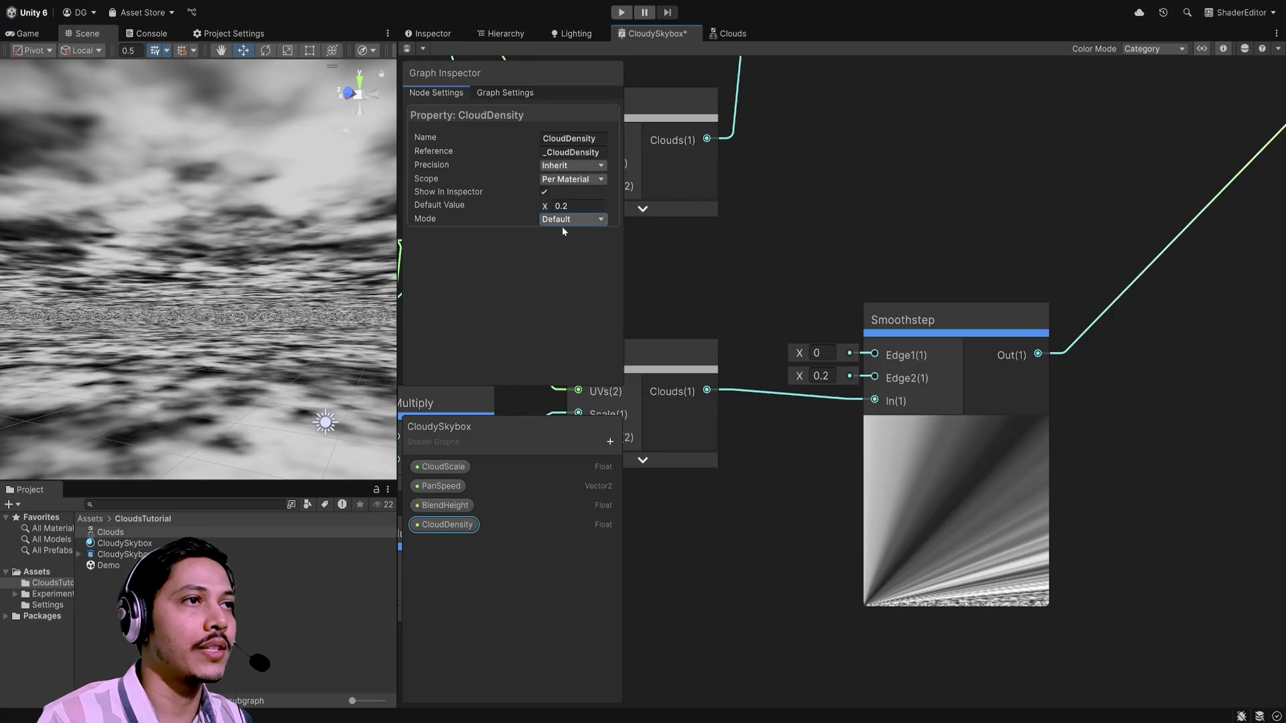
{"action": "left_click", "coordinate": [577, 251]}
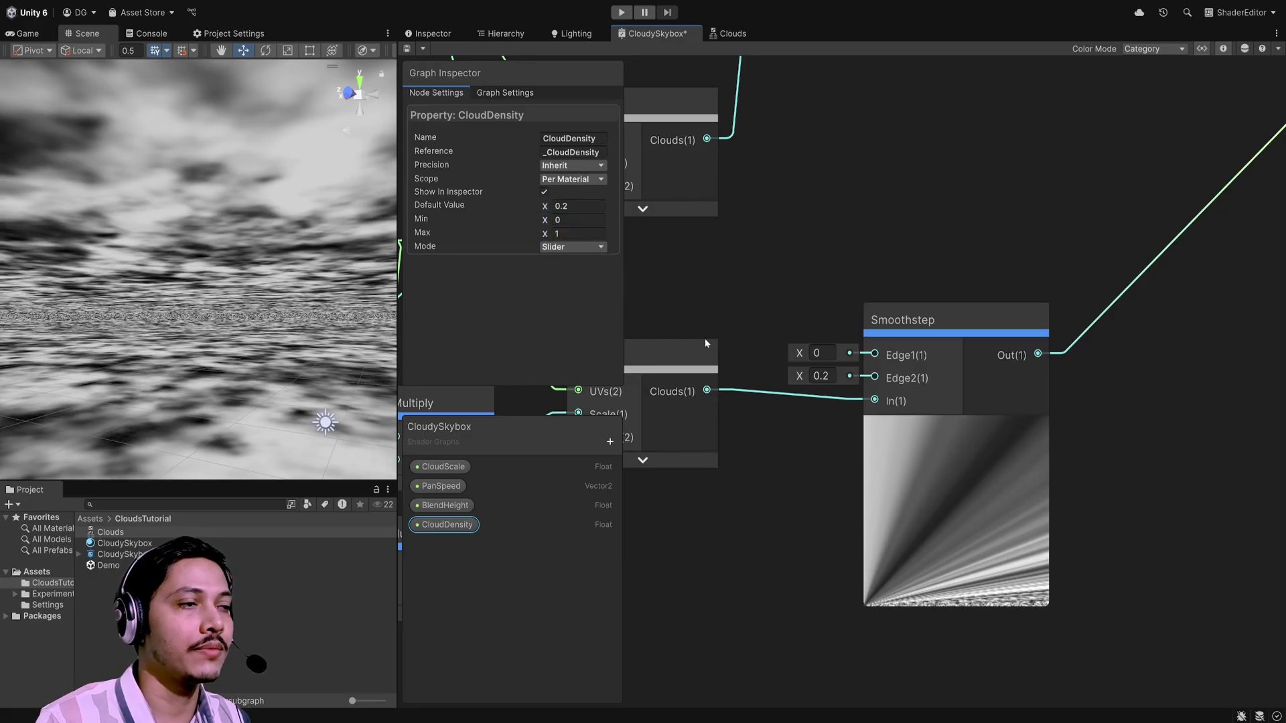
{"action": "left_click_drag", "start_coordinate": [447, 524], "coordinate": [727, 526]}
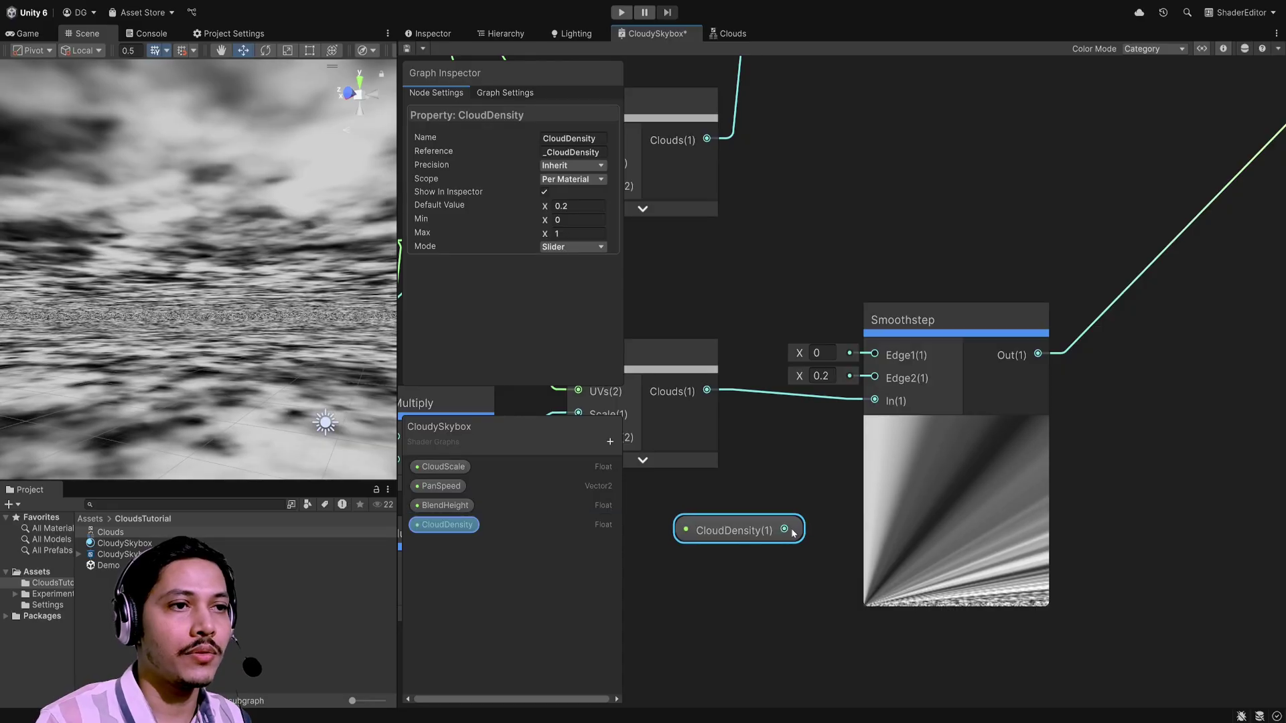
{"action": "left_click_drag", "start_coordinate": [784, 529], "coordinate": [874, 377]}
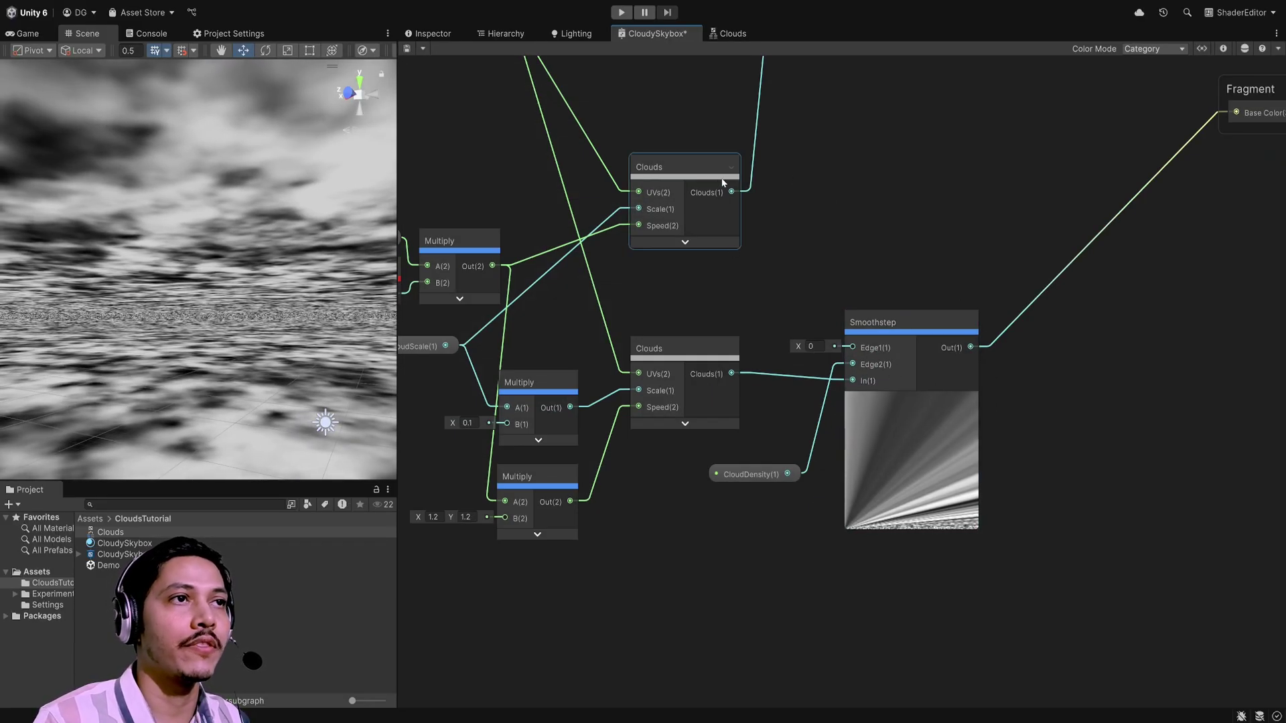
Step: Add the first Clouds output and the Smoothstep output in a new Add node, and tidy the collapsed nodes
{"action": "left_click_drag", "start_coordinate": [731, 192], "coordinate": [1086, 311]}
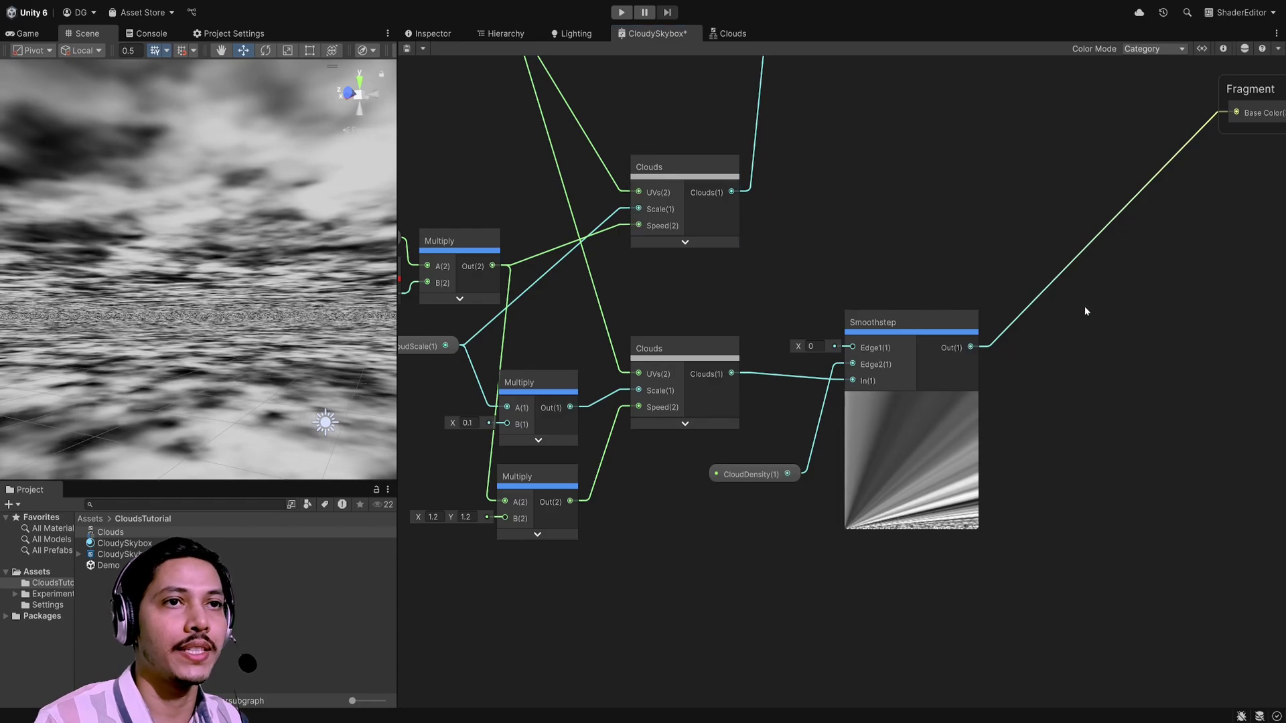
{"action": "type", "text": "add"}
{"action": "key", "text": "Return"}
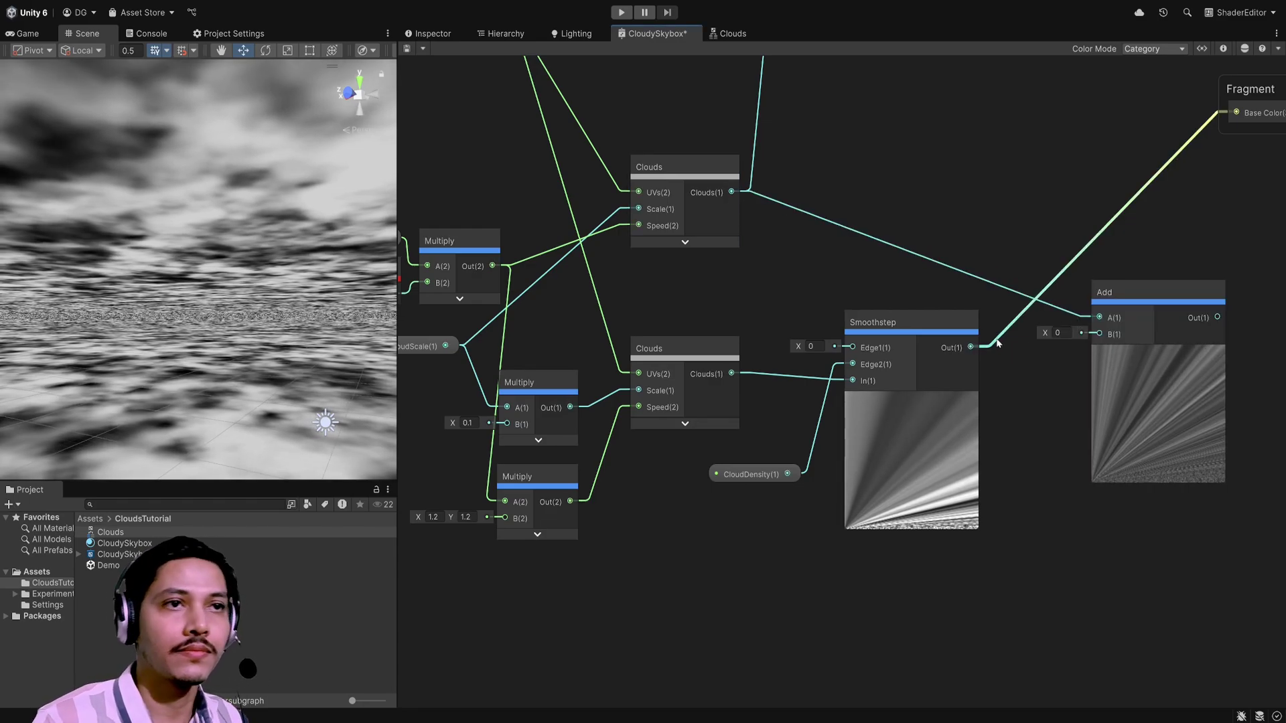
{"action": "left_click_drag", "start_coordinate": [971, 349], "coordinate": [1100, 335]}
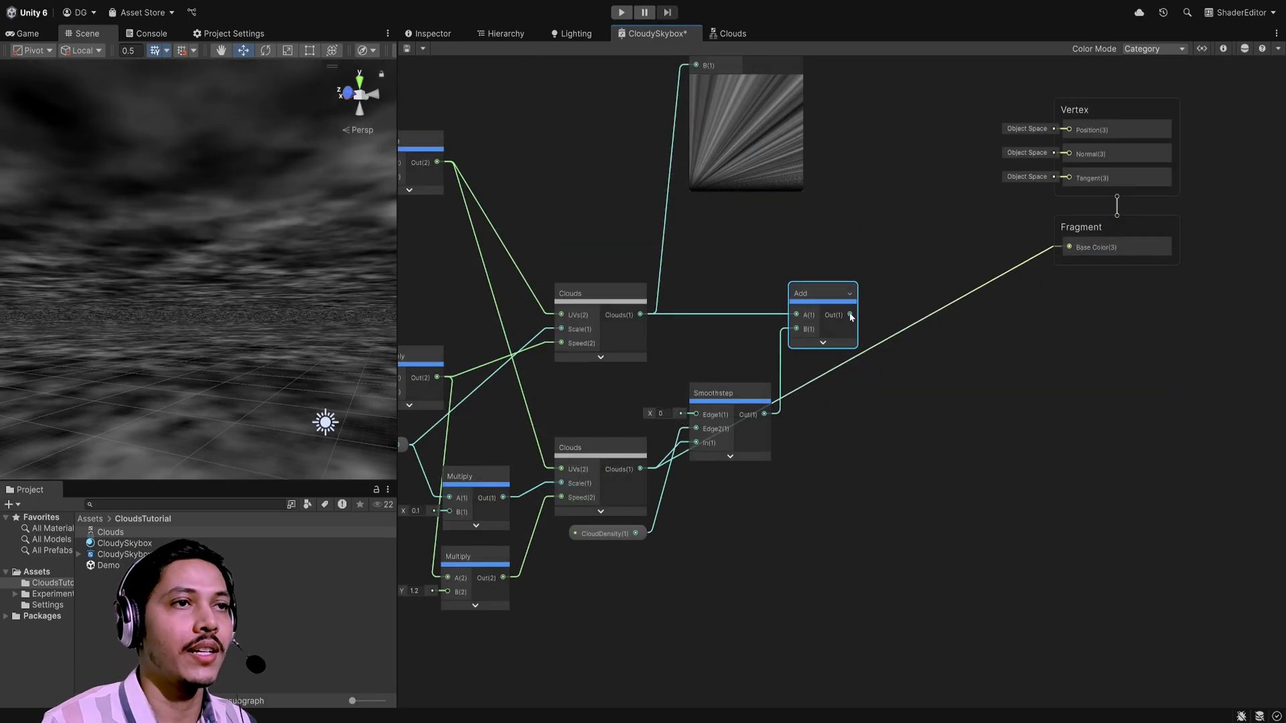
{"action": "middle_click_drag", "start_coordinate": [897, 265], "coordinate": [874, 317]}
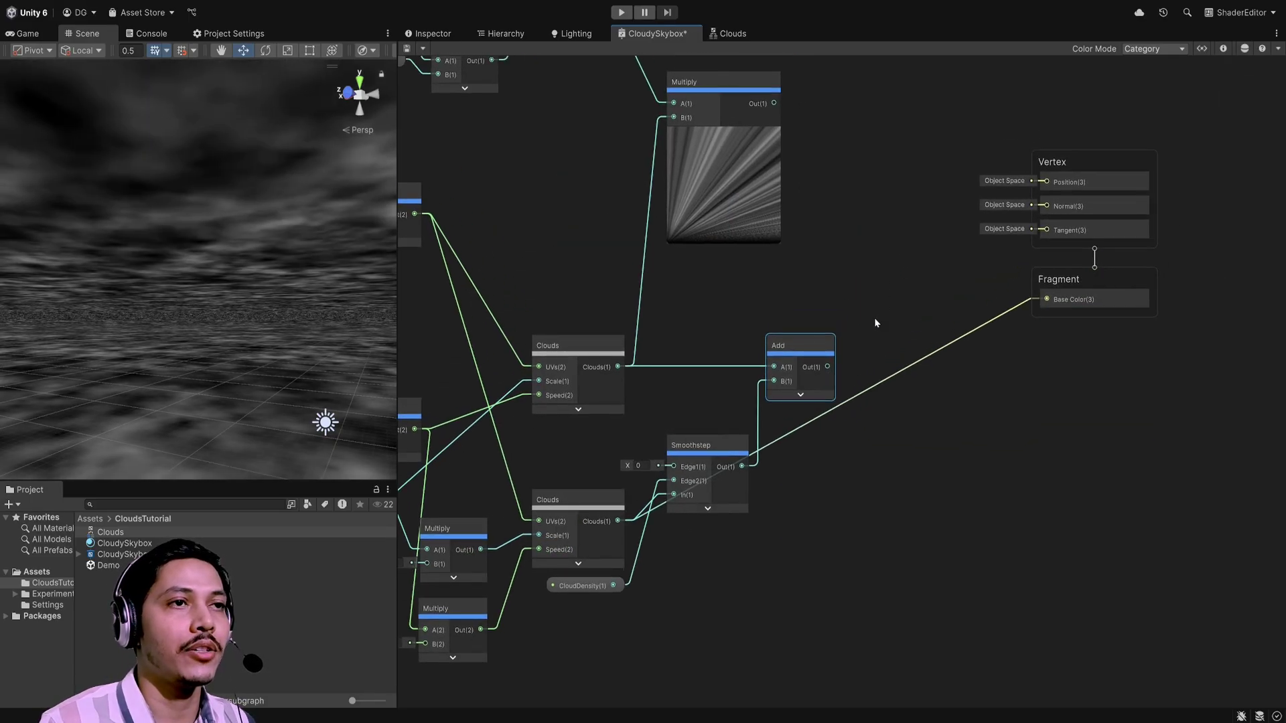
Step: Connect the Add output to the horizon-fade Multiply node's B, feed that Multiply into Base Color, and save the shader
{"action": "left_click_drag", "start_coordinate": [828, 367], "coordinate": [671, 180]}
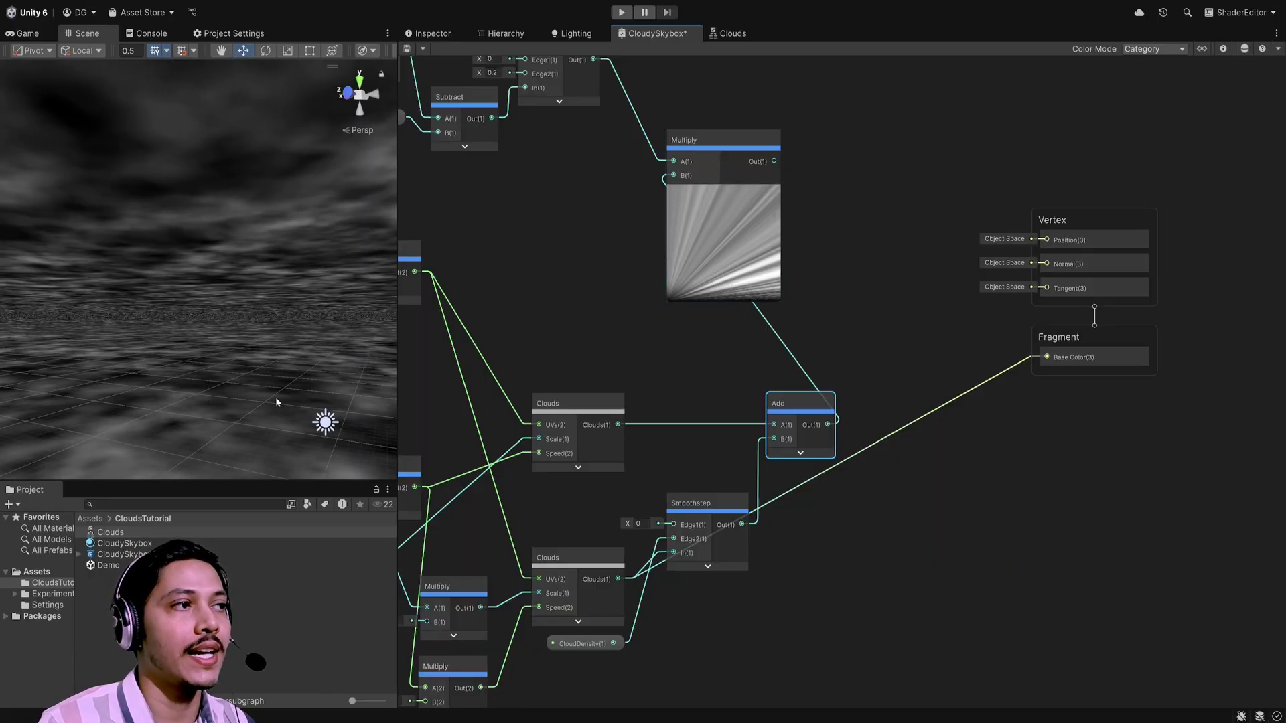
{"action": "left_click_drag", "start_coordinate": [774, 160], "coordinate": [1035, 360]}
{"action": "key", "text": "ctrl+s"}
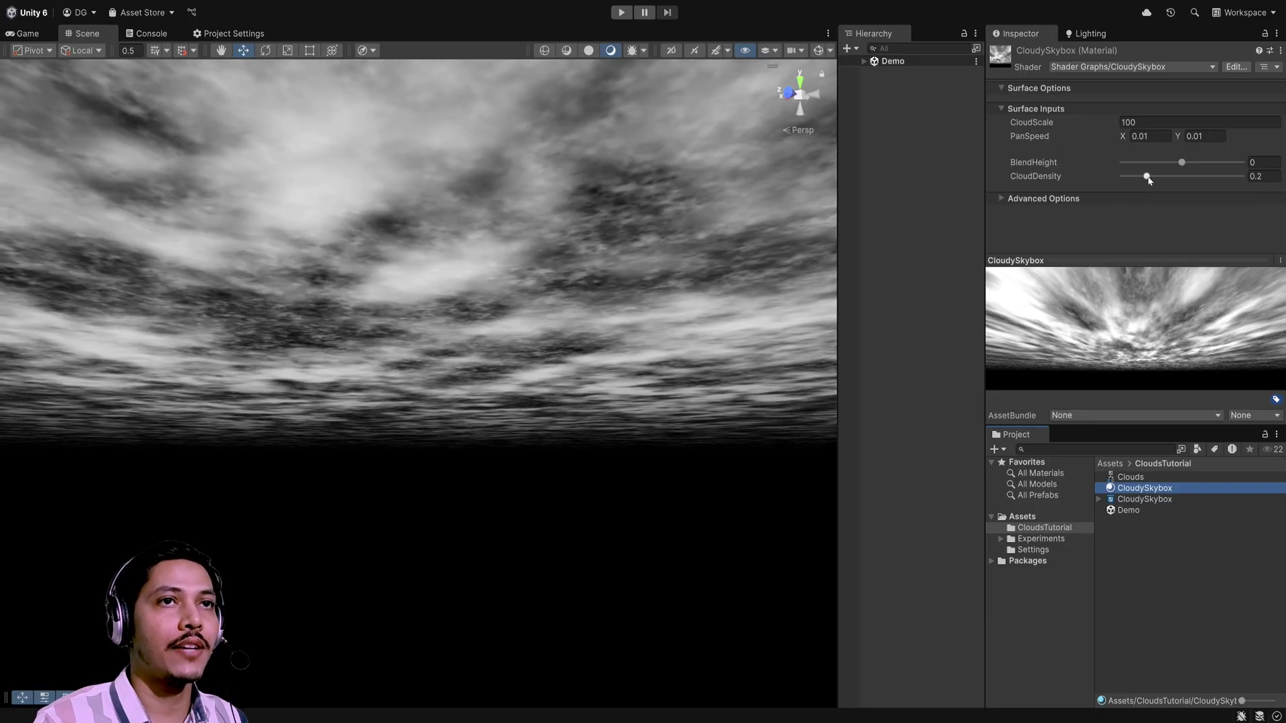
Step: Try higher and lower CloudDensity values on the CloudySkybox material
{"action": "left_click_drag", "start_coordinate": [1146, 176], "coordinate": [1207, 193]}
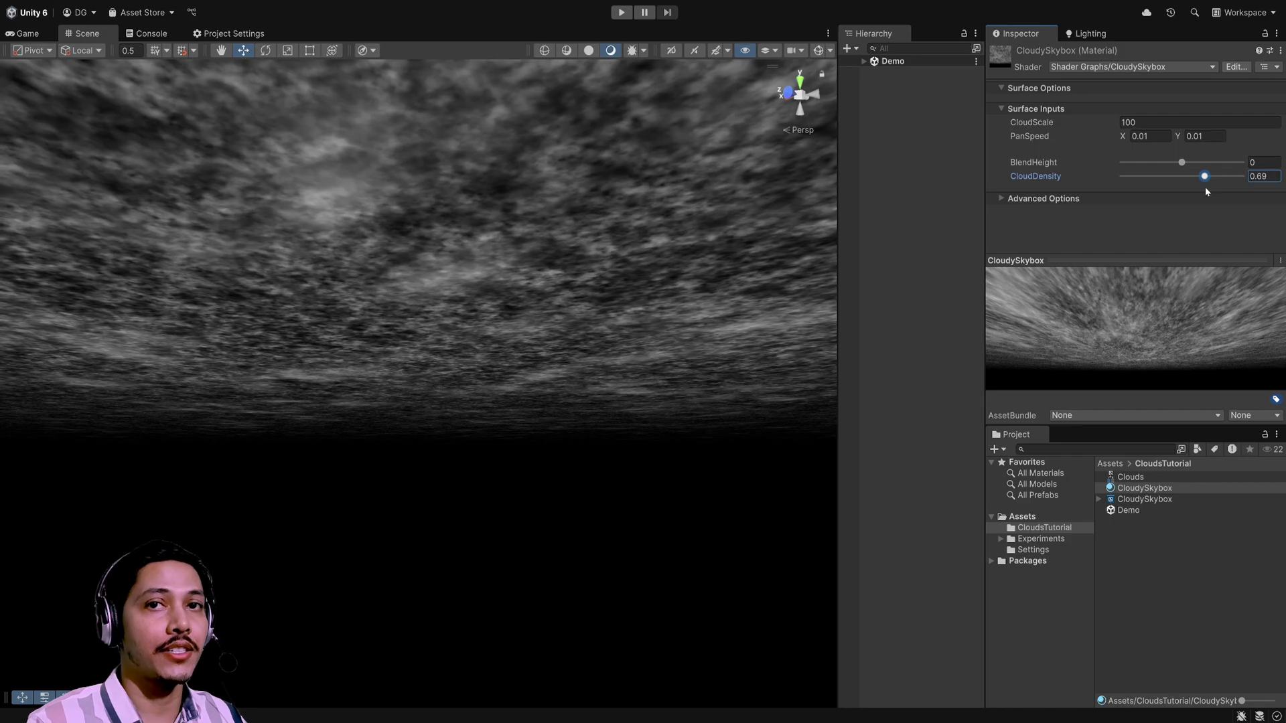
{"action": "left_click_drag", "start_coordinate": [1203, 181], "coordinate": [1129, 181]}
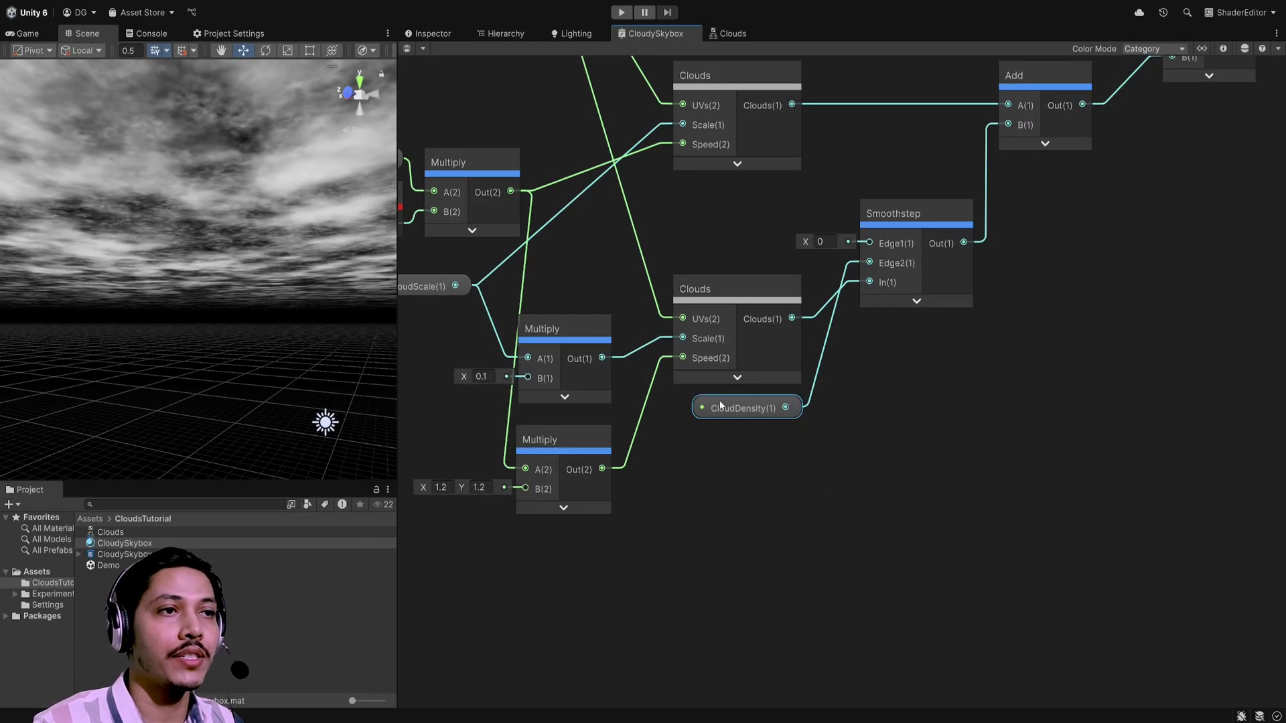
Step: Route CloudDensity through a collapsed One Minus node into the Smoothstep's Edge2, and try low and high CloudDensity values on the CloudySkybox material
{"action": "left_click", "coordinate": [770, 407]}
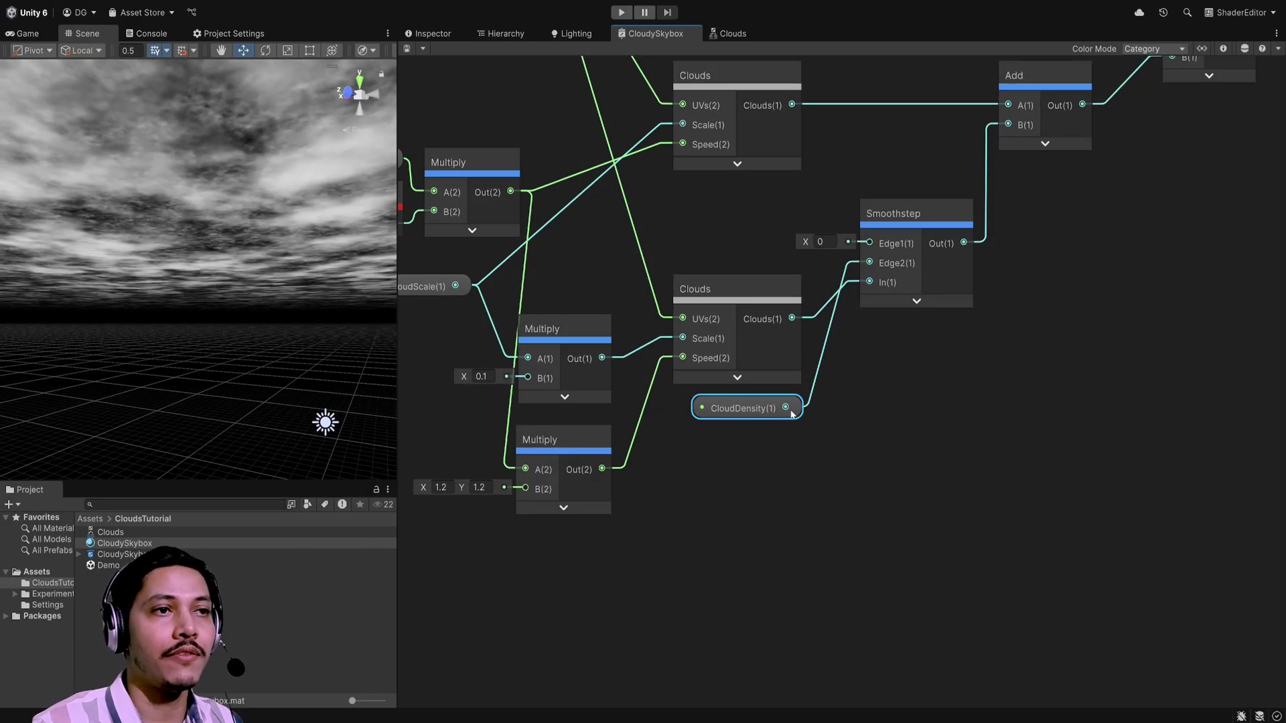
{"action": "left_click_drag", "start_coordinate": [786, 407], "coordinate": [862, 442]}
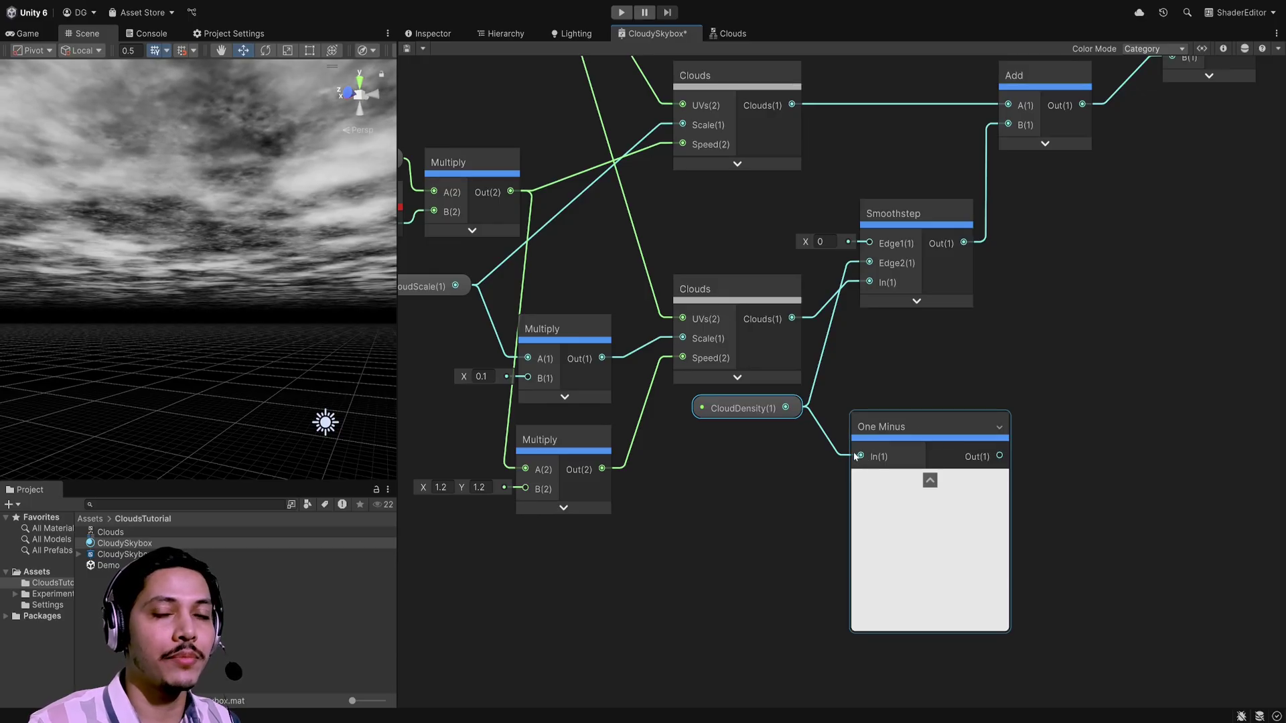
{"action": "left_click", "coordinate": [929, 481]}
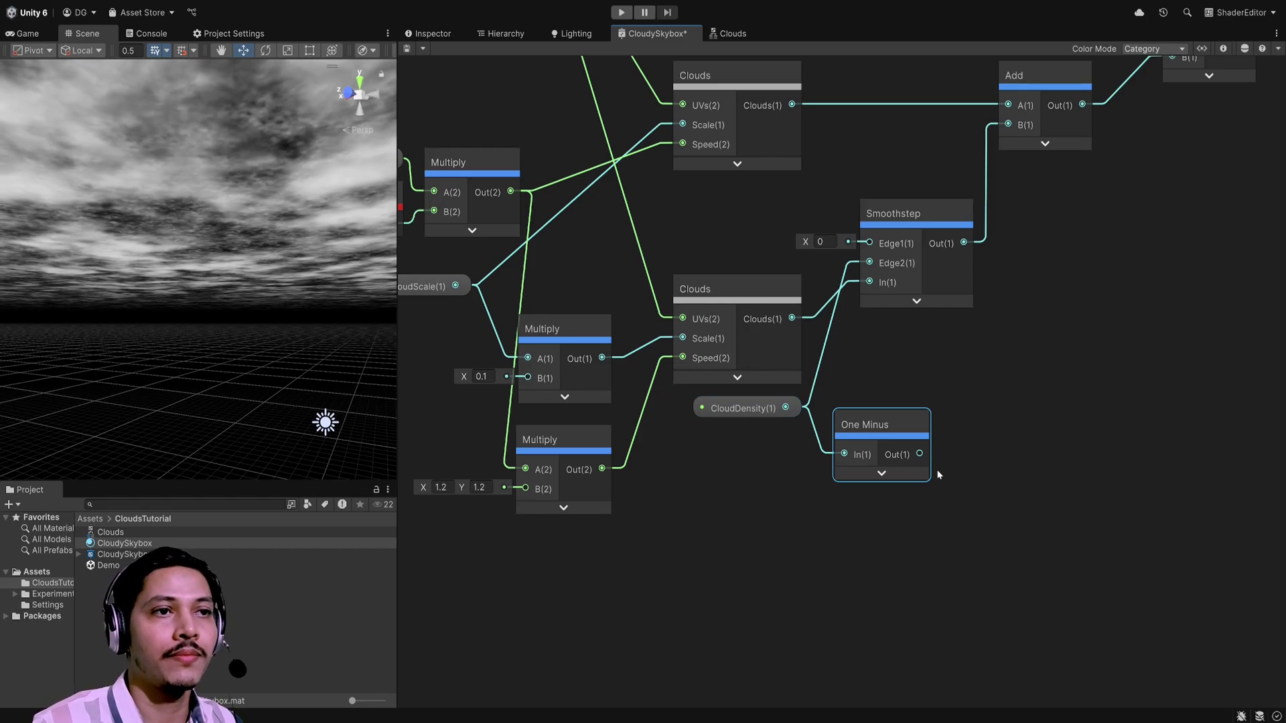
{"action": "left_click_drag", "start_coordinate": [920, 454], "coordinate": [871, 281]}
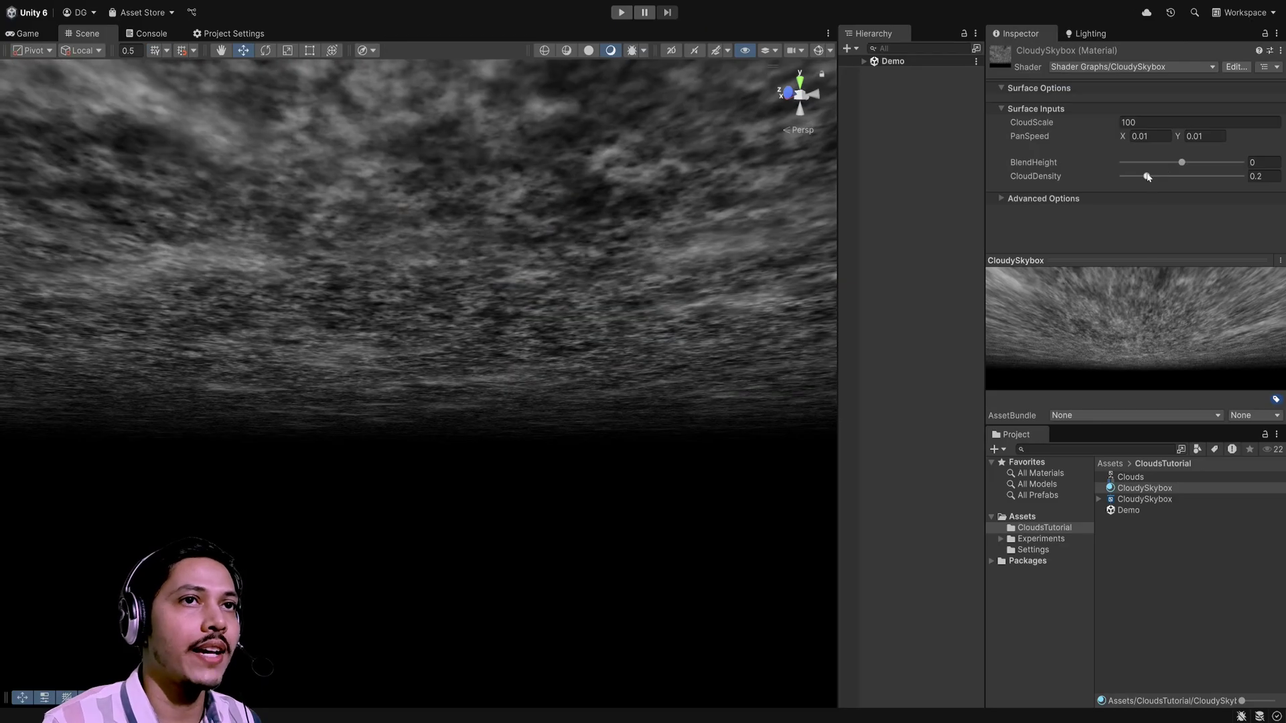
{"action": "left_click_drag", "start_coordinate": [1147, 176], "coordinate": [1107, 181]}
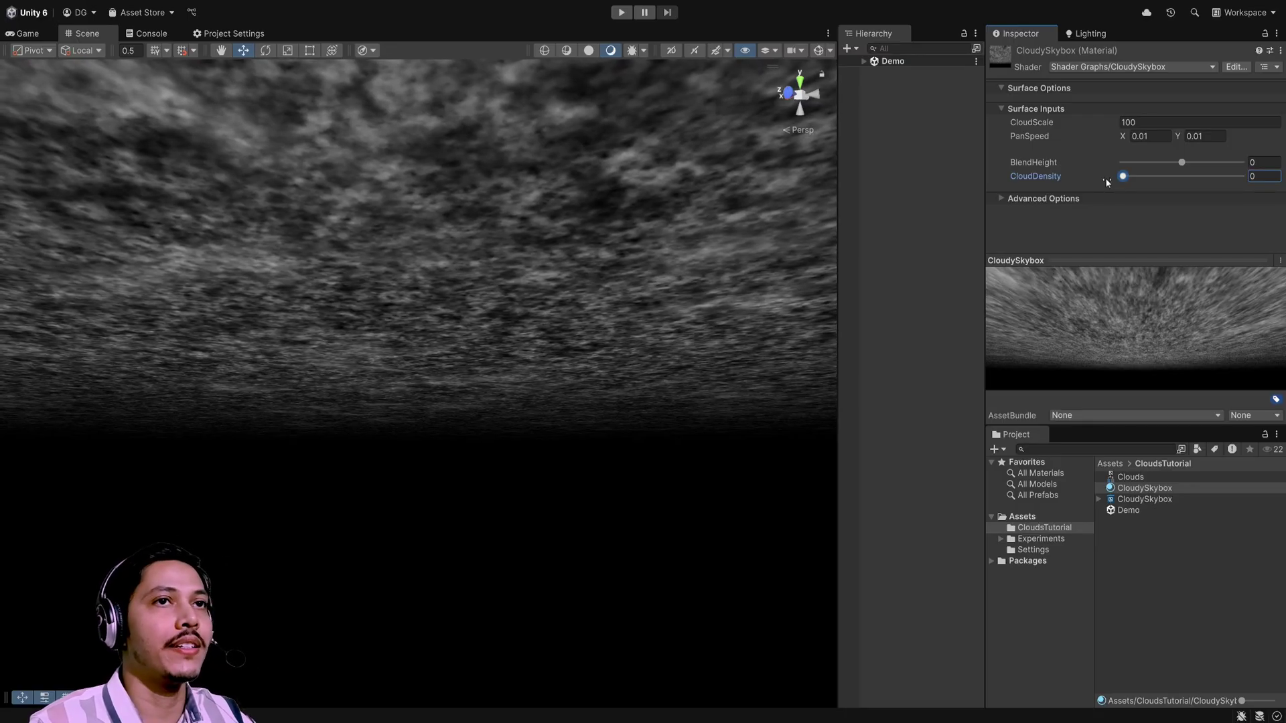
{"action": "left_click_drag", "start_coordinate": [1105, 178], "coordinate": [1234, 186]}
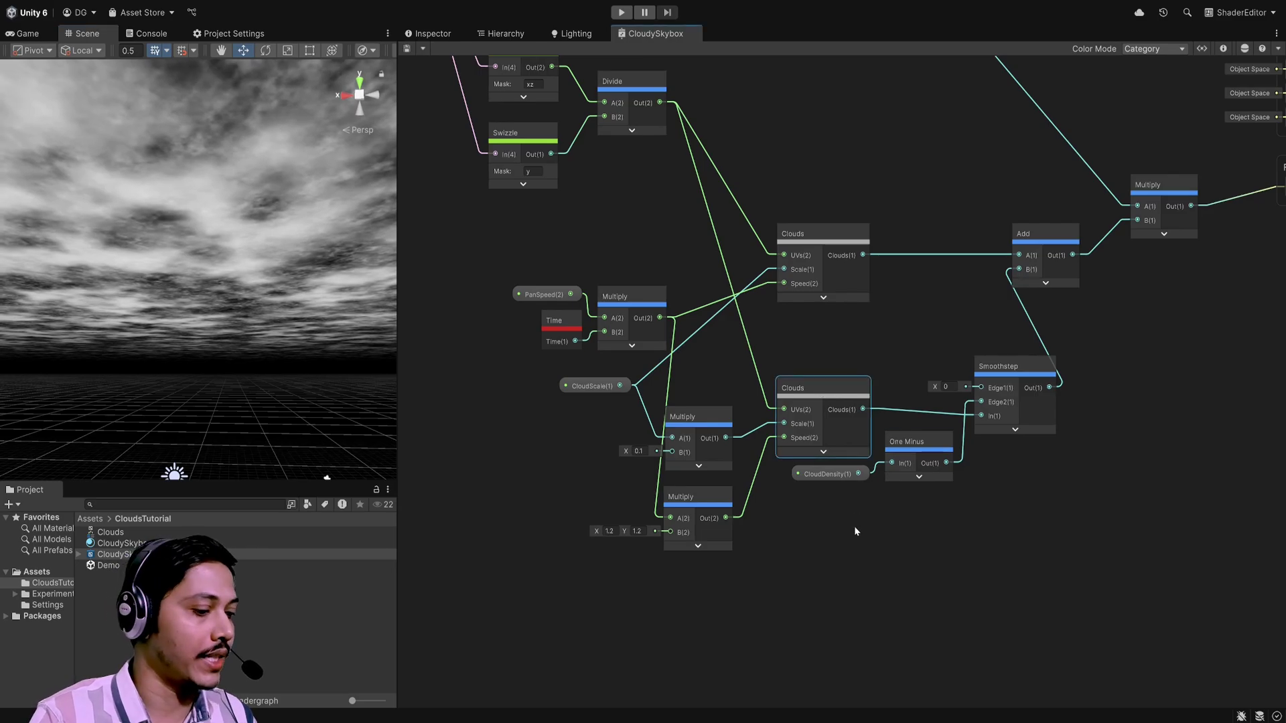
Step: Duplicate the second Clouds node and feed the copy's Scale from the existing scale Multiply through a new Multiply node with B 0.1
{"action": "key", "text": "ctrl+d"}
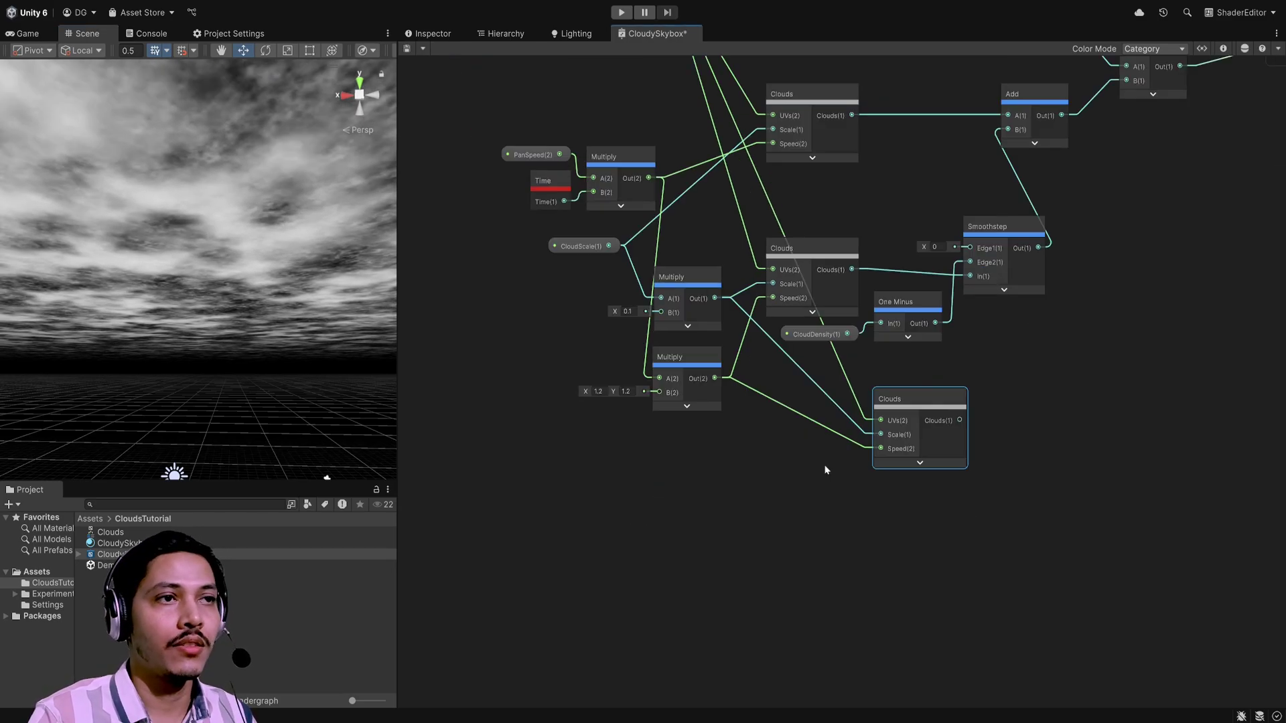
{"action": "middle_click_drag", "start_coordinate": [824, 467], "coordinate": [795, 522]}
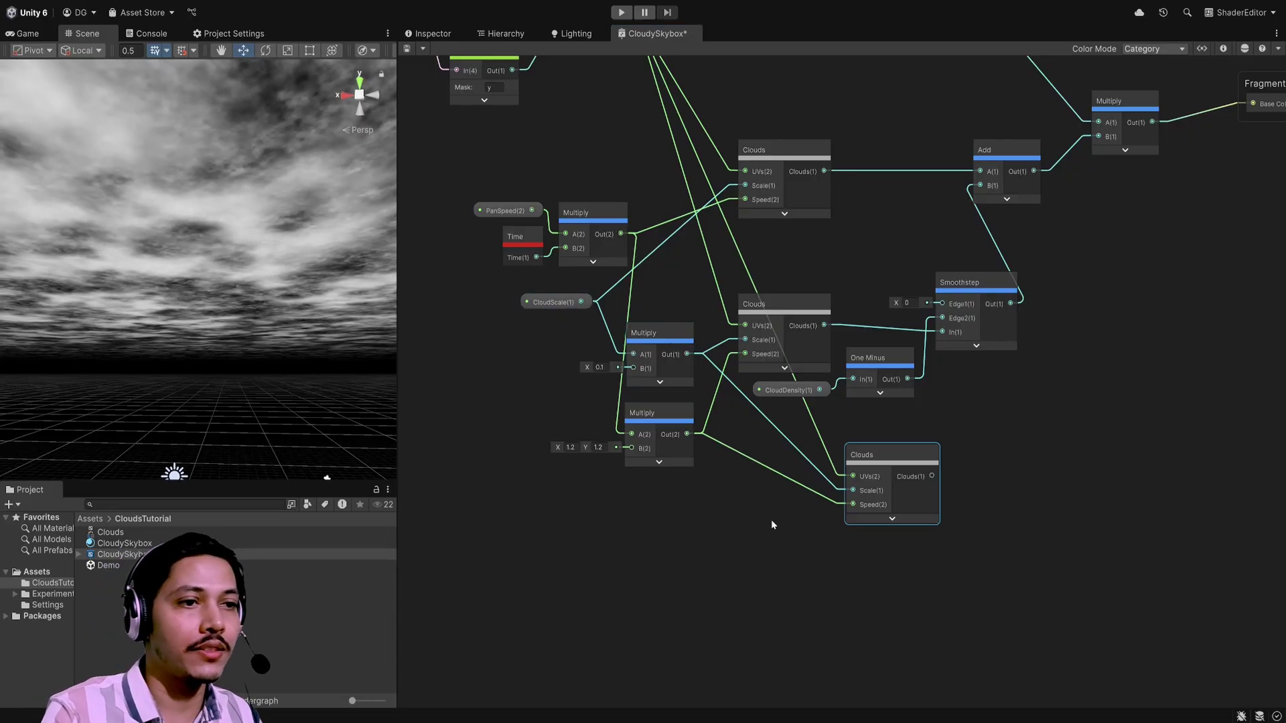
{"action": "key", "text": "Return"}
{"action": "left_click", "coordinate": [706, 523]}
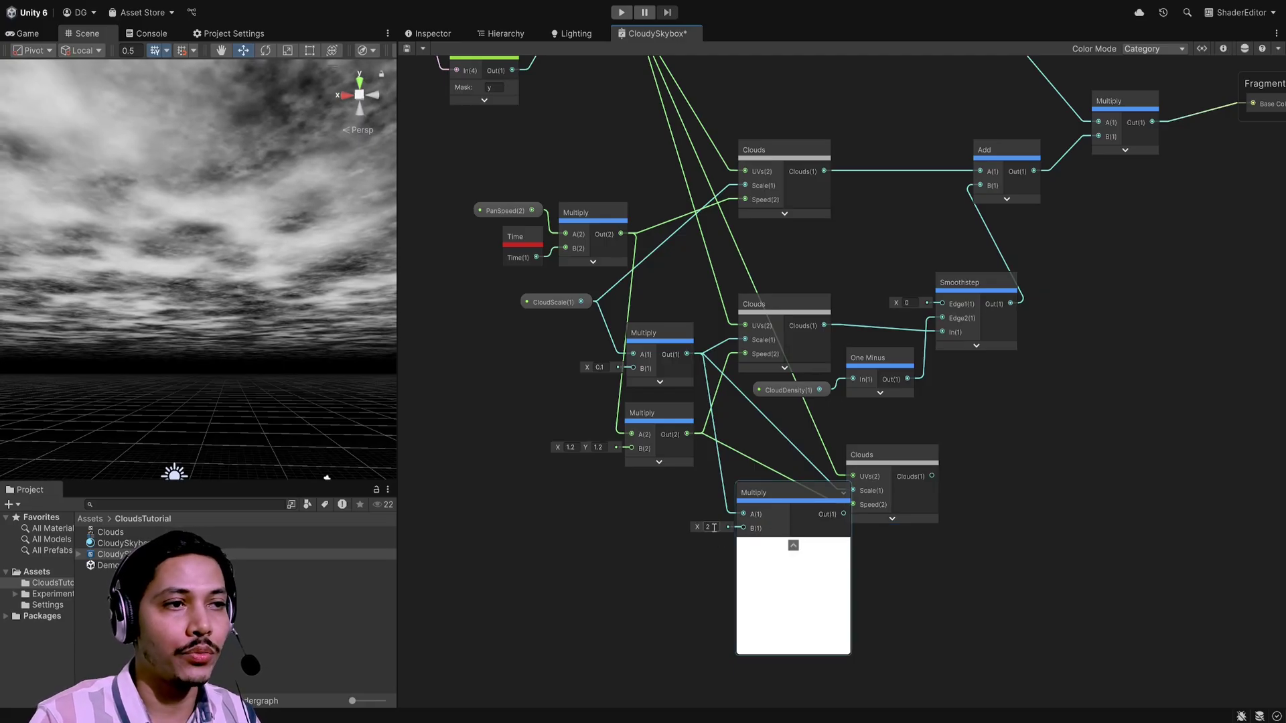
{"action": "left_click", "coordinate": [709, 527]}
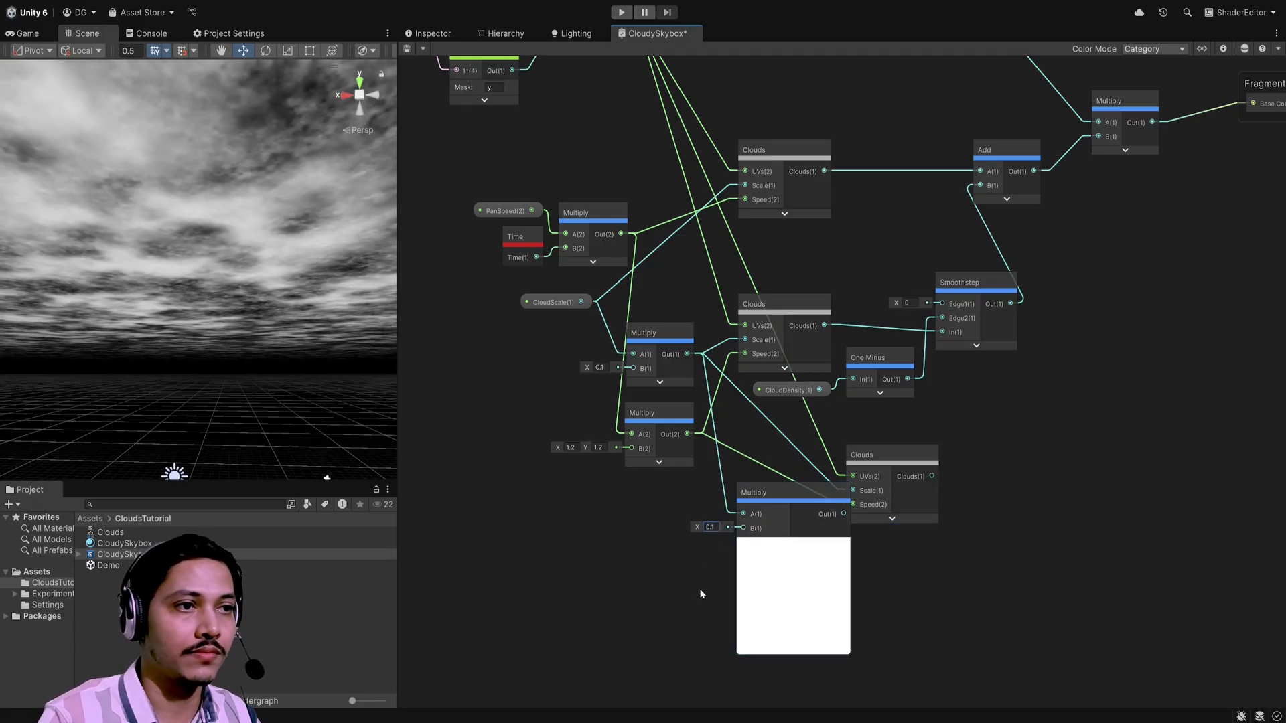
{"action": "left_click", "coordinate": [790, 542]}
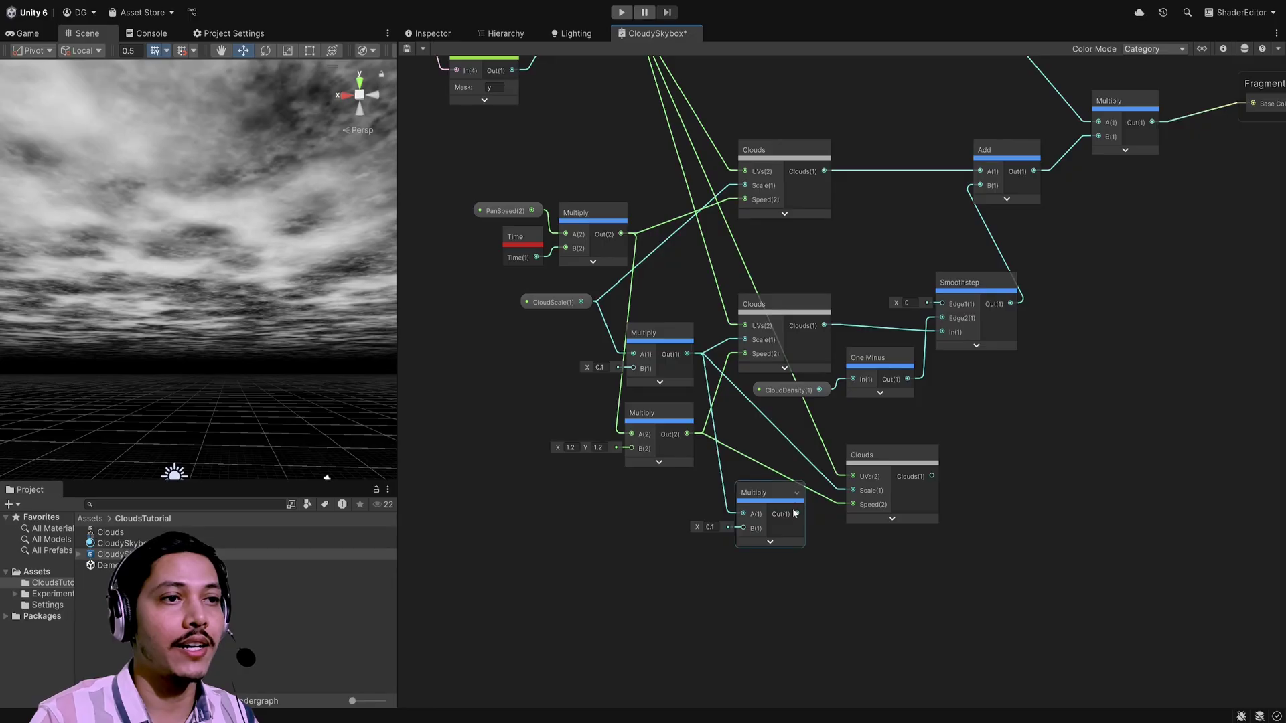
{"action": "left_click_drag", "start_coordinate": [796, 514], "coordinate": [854, 492]}
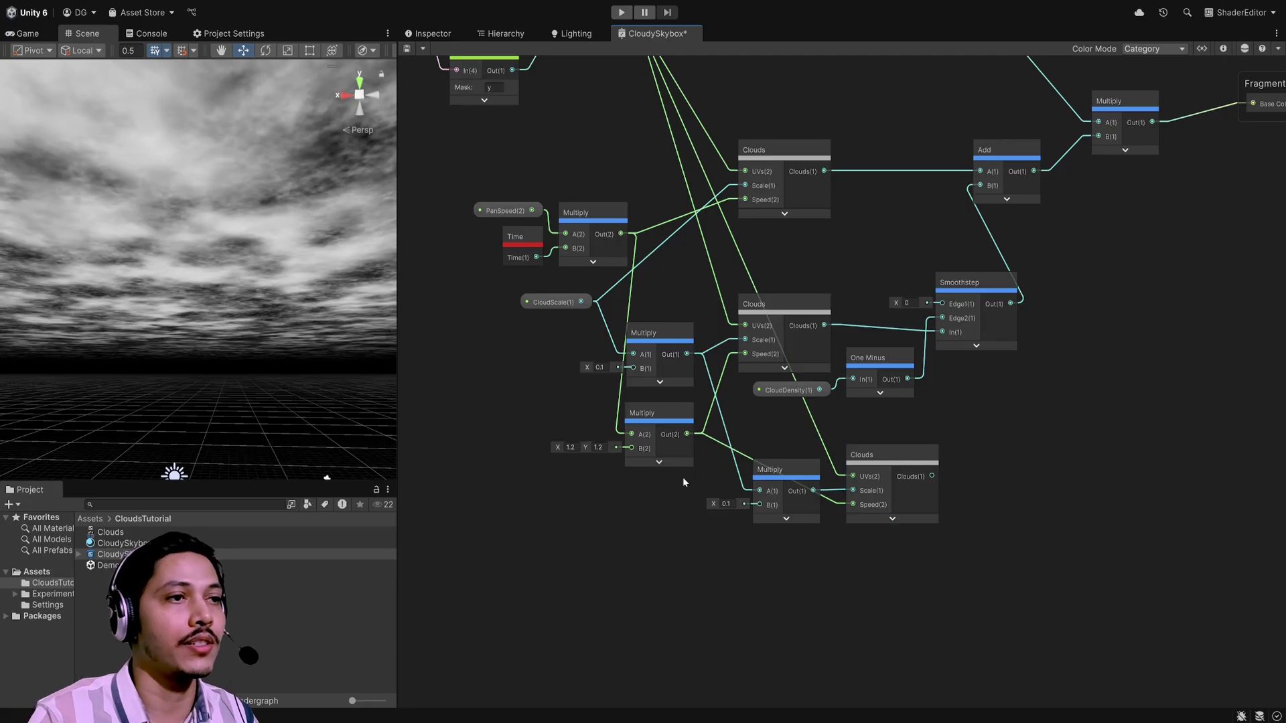
Step: Feed the third Clouds node's Speed from the existing speed Multiply through a new Multiply node with B set to 0.4, 0.4
{"action": "left_click", "coordinate": [685, 431]}
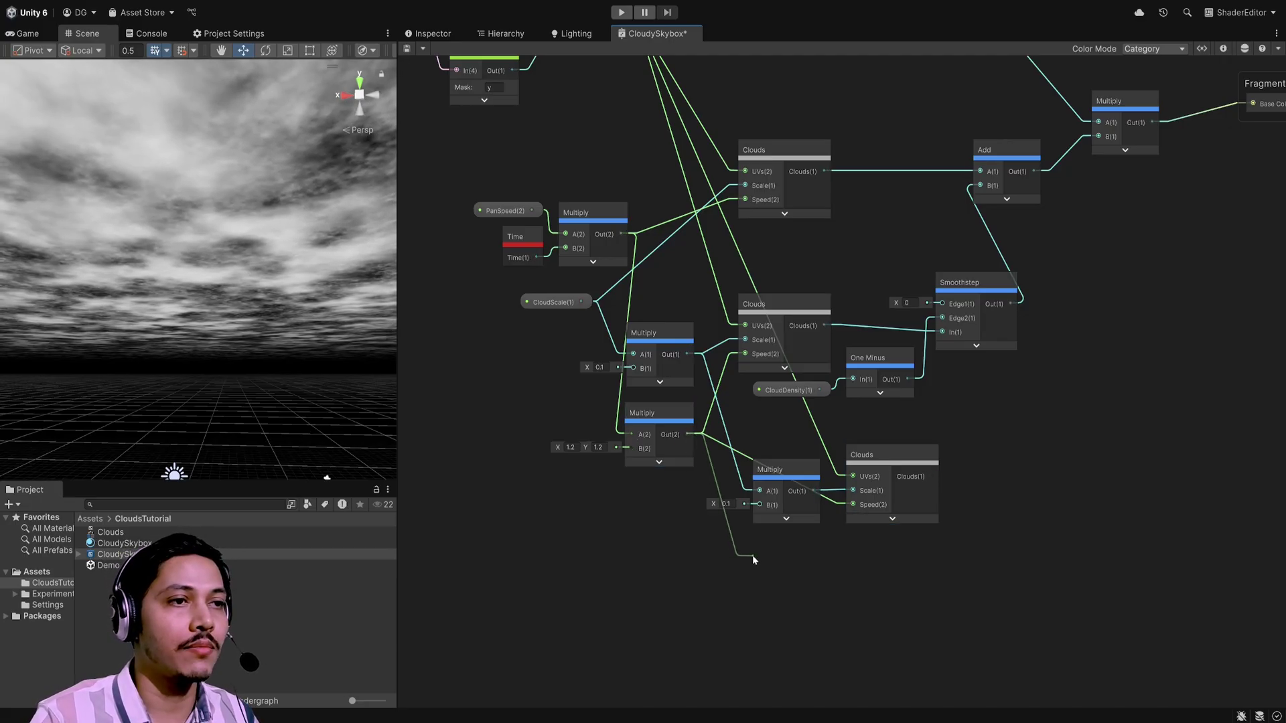
{"action": "left_click", "coordinate": [788, 566]}
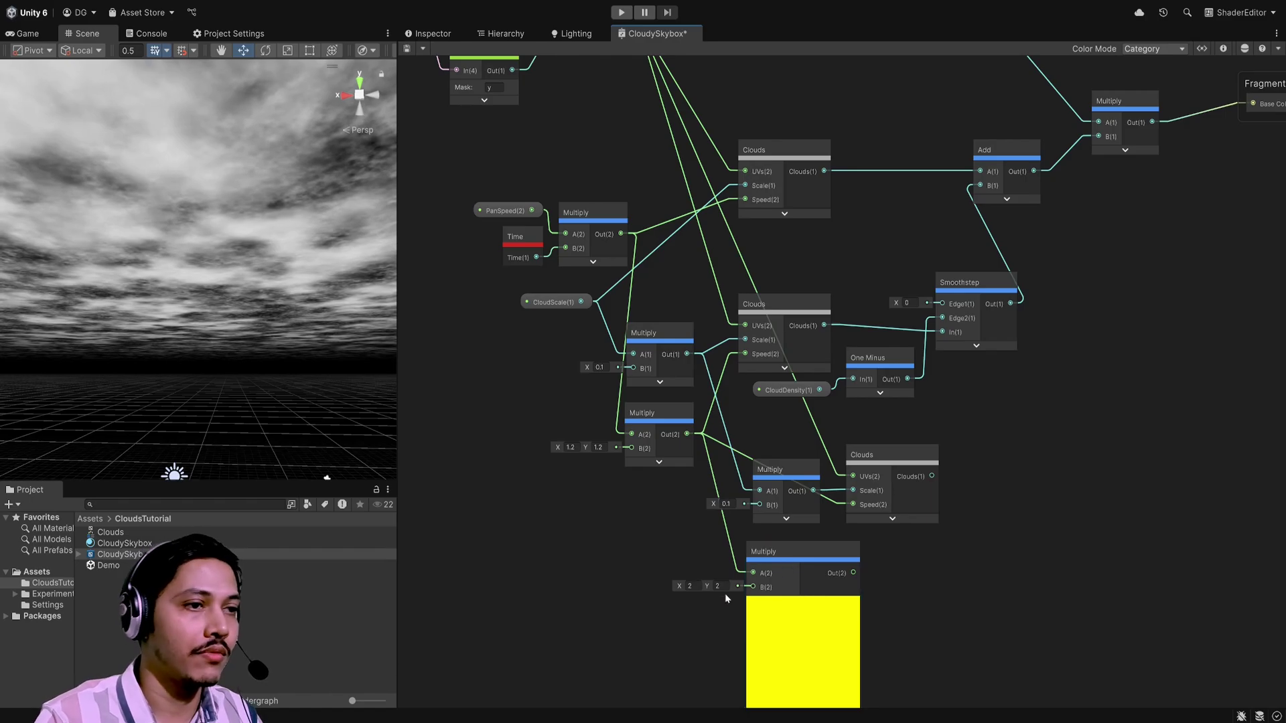
{"action": "left_click", "coordinate": [691, 585]}
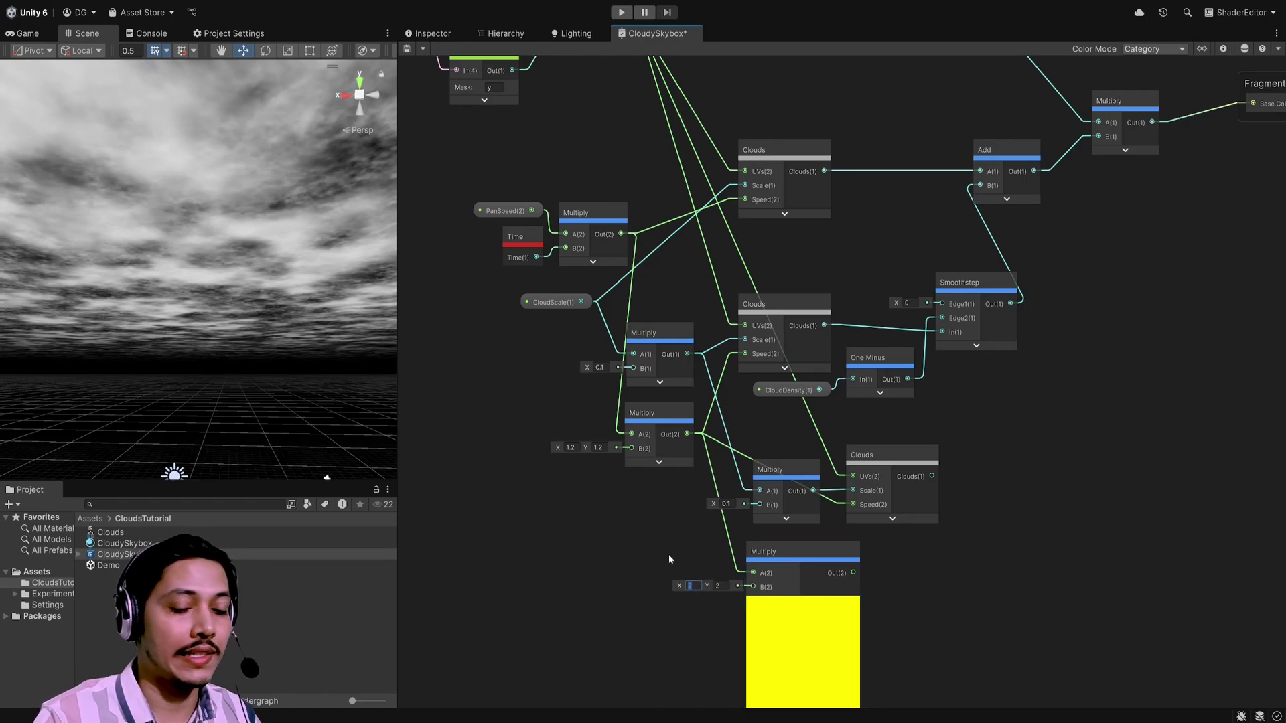
{"action": "type", "text": "0.4"}
{"action": "key", "text": "Tab"}
{"action": "type", "text": "0.4"}
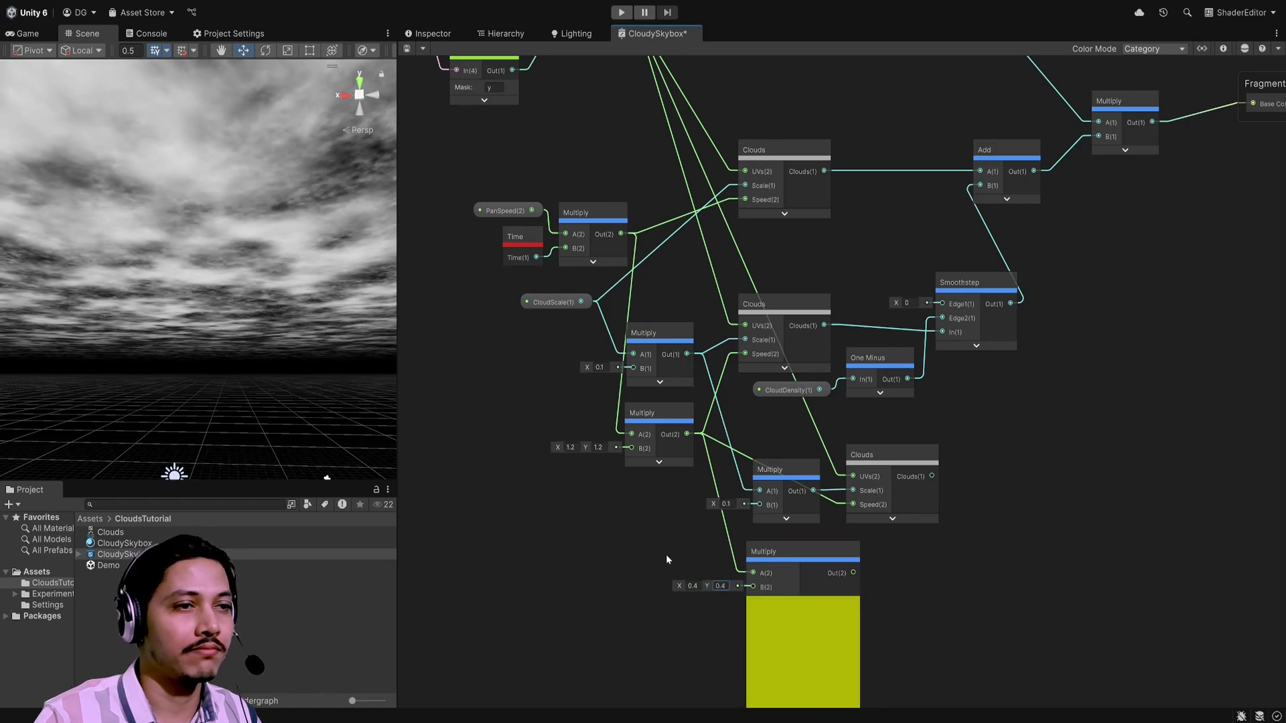
{"action": "left_click", "coordinate": [805, 605]}
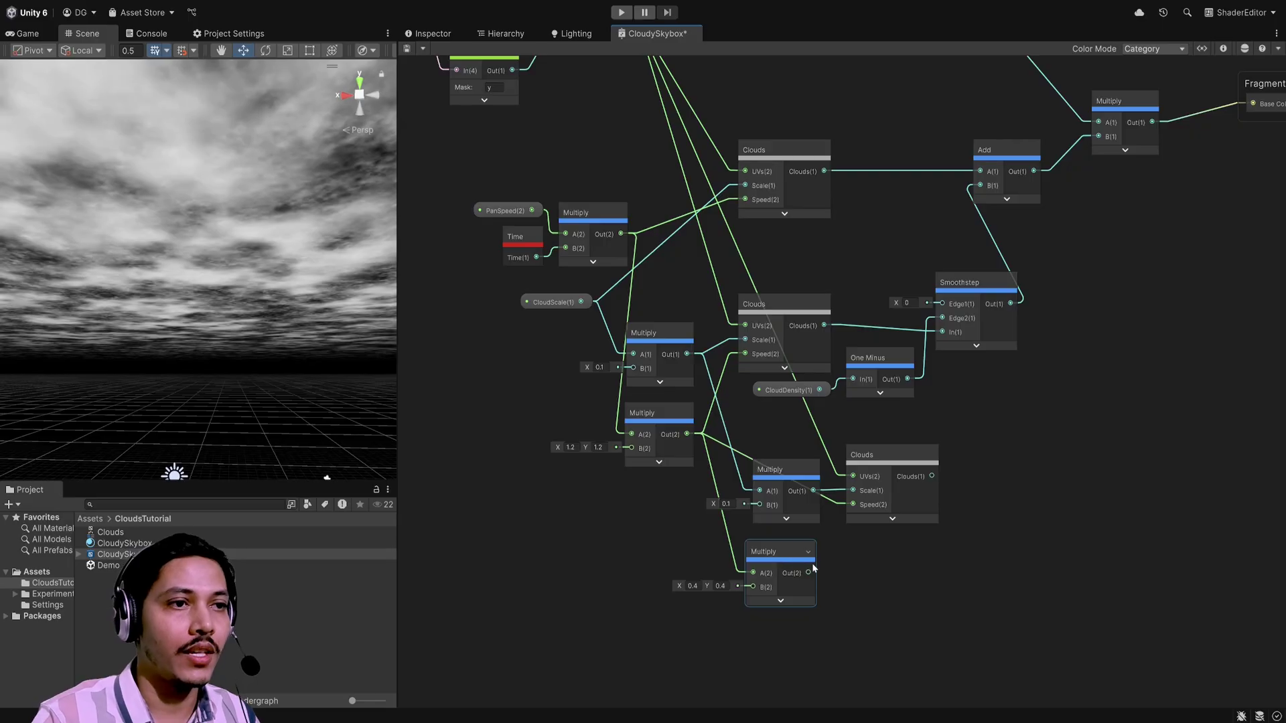
{"action": "left_click_drag", "start_coordinate": [809, 572], "coordinate": [853, 506]}
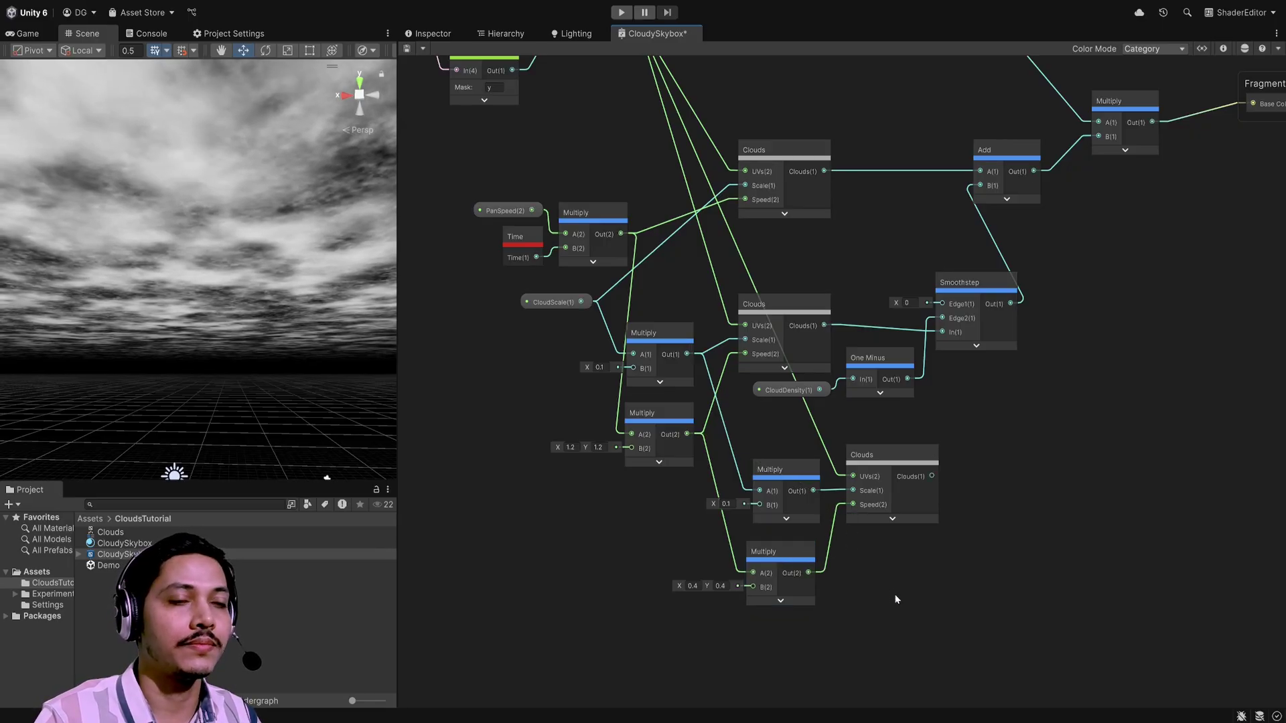
Step: Run the third Clouds output through a Smoothstep node with Edge1 0.2 and Edge2 0, connect it to Base Color, and inspect the saved sky
{"action": "middle_click_drag", "start_coordinate": [1026, 459], "coordinate": [868, 444]}
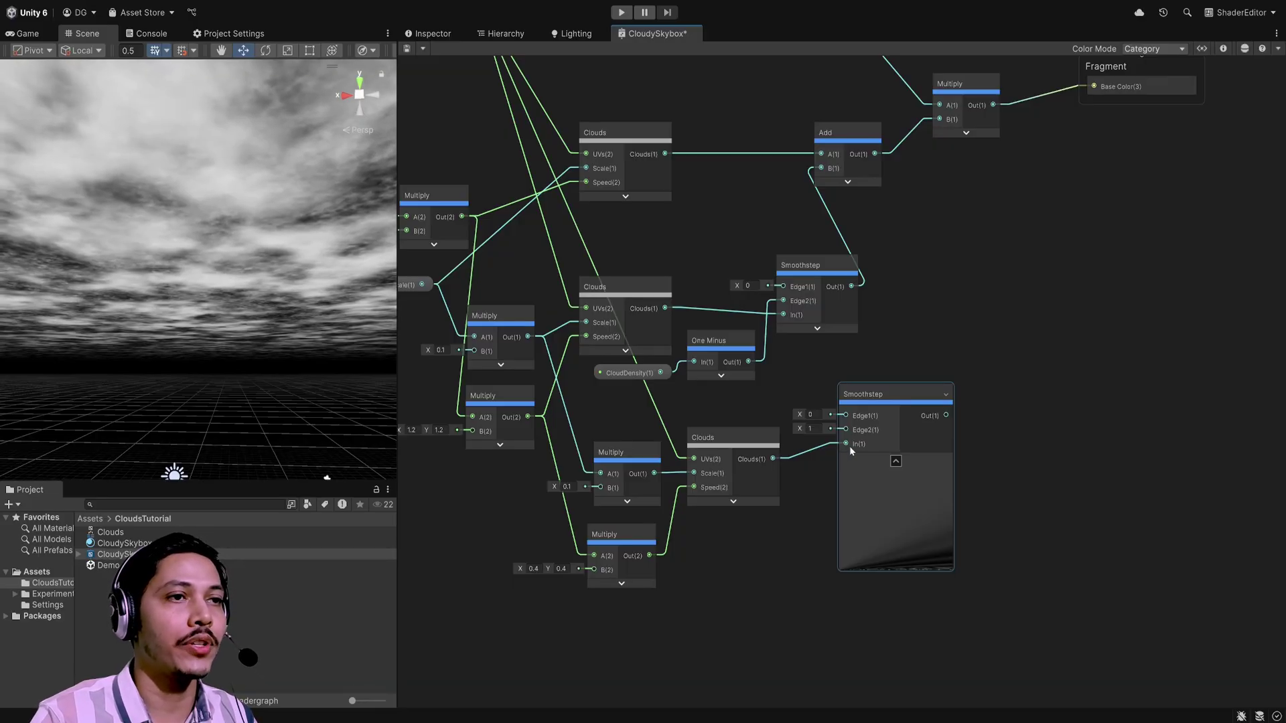
{"action": "left_click", "coordinate": [818, 415]}
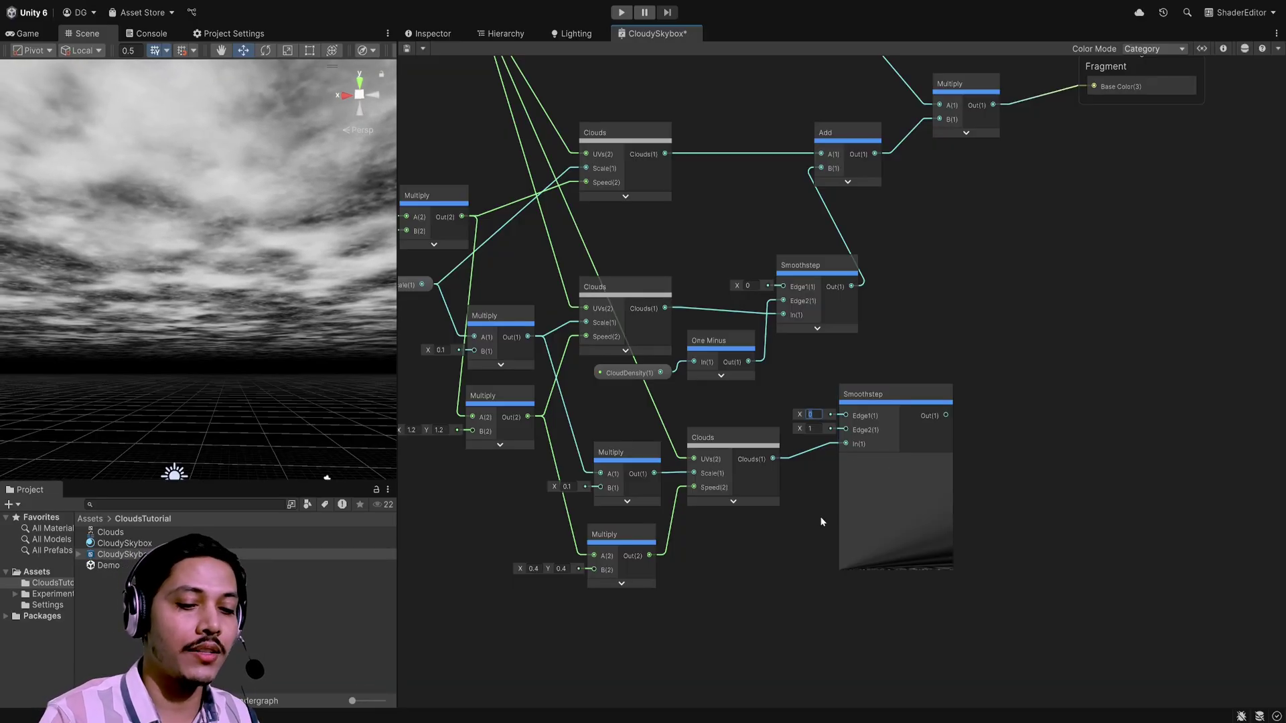
{"action": "type", "text": "0.2"}
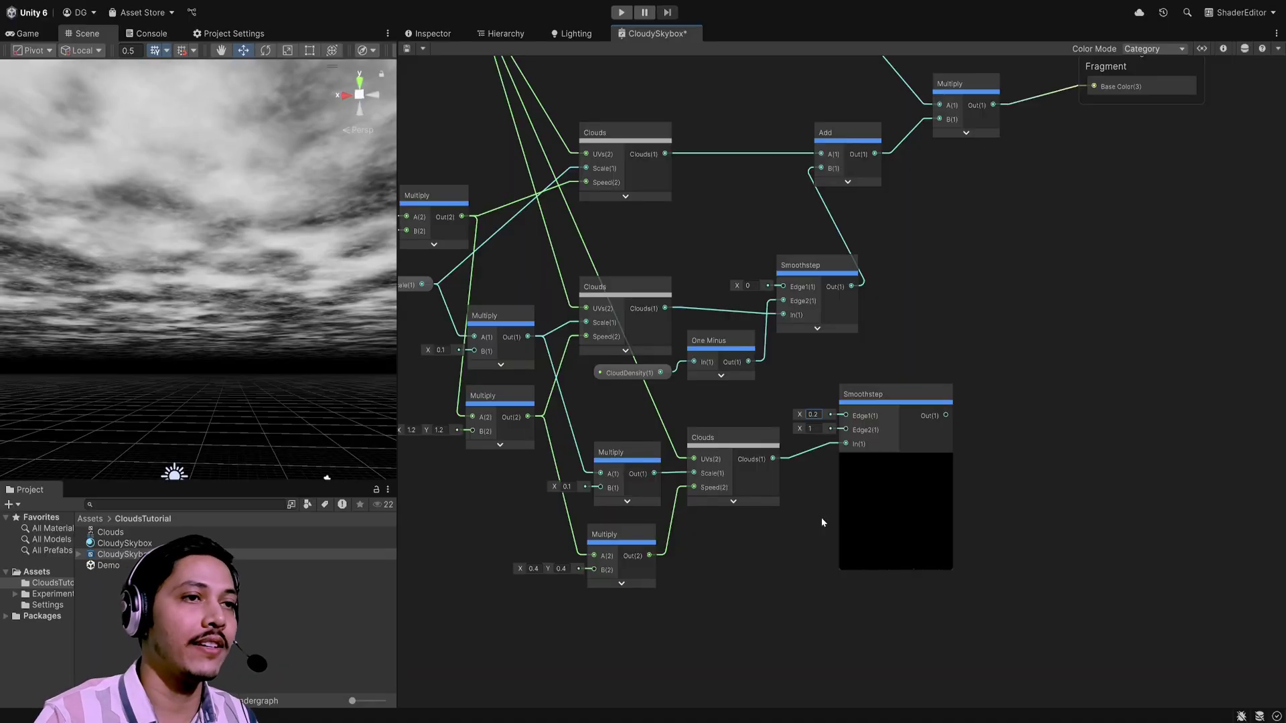
{"action": "left_click", "coordinate": [814, 429]}
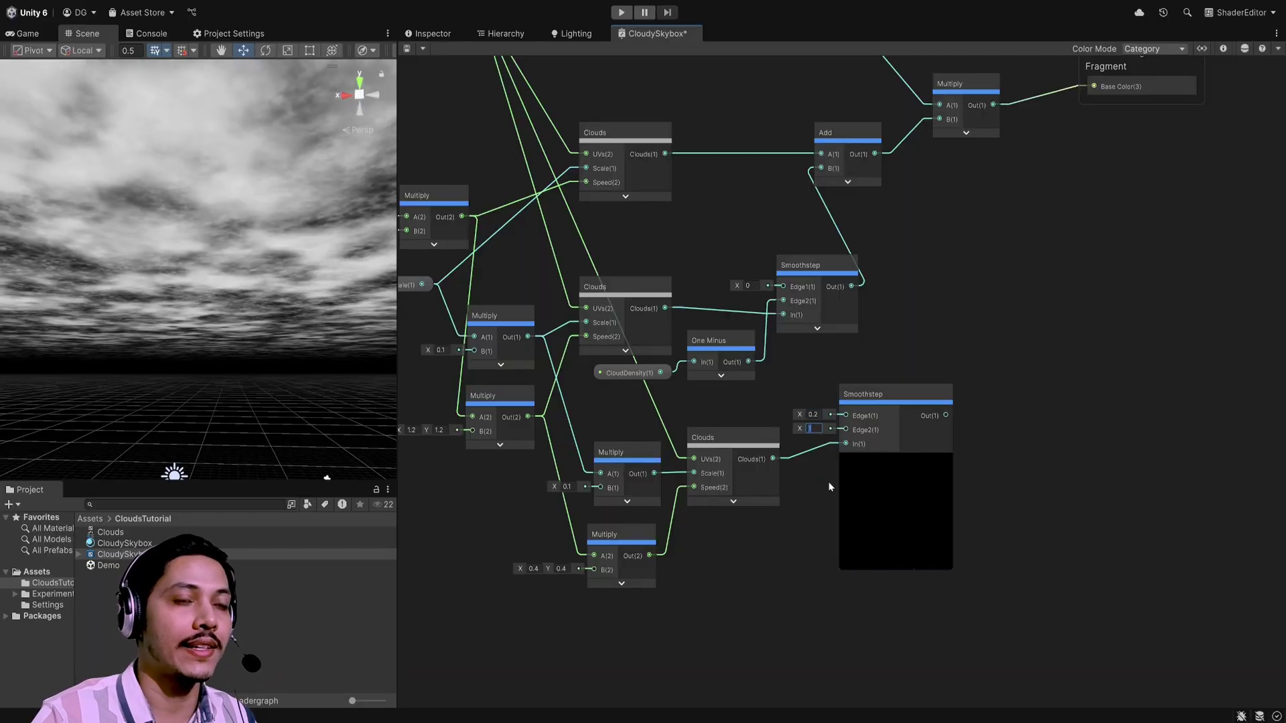
{"action": "type", "text": "0"}
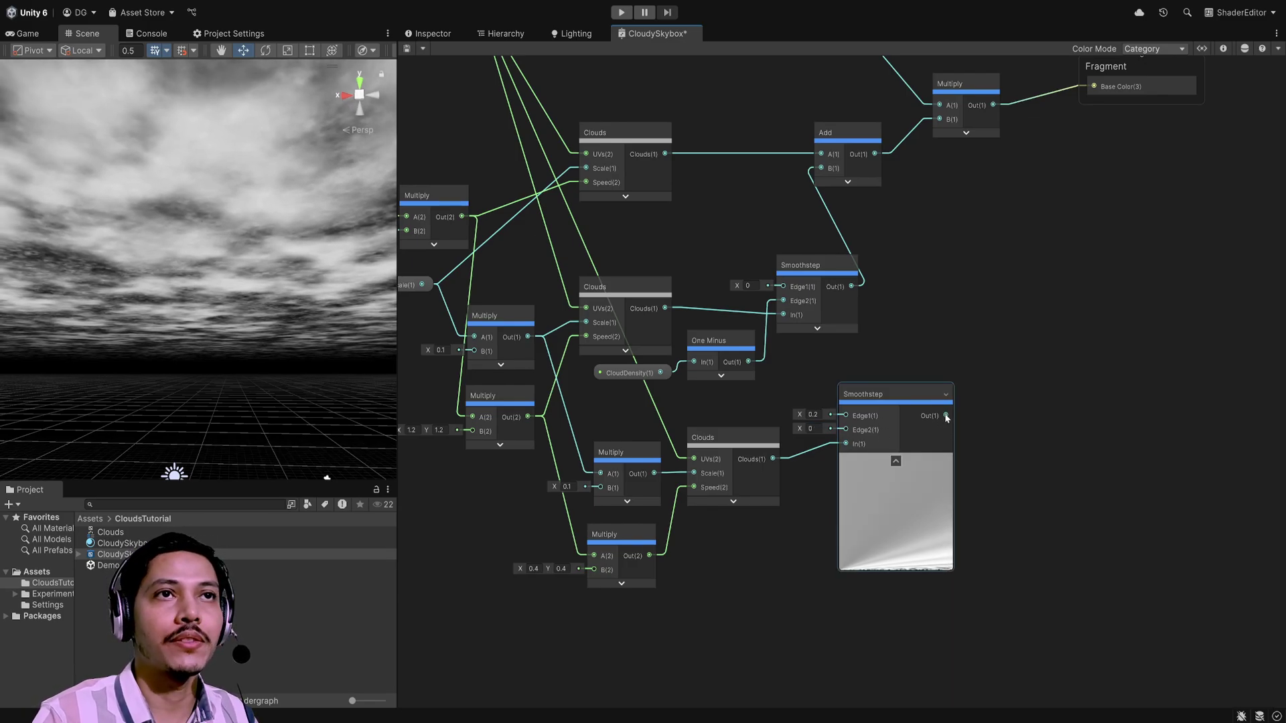
{"action": "left_click_drag", "start_coordinate": [946, 416], "coordinate": [1091, 201]}
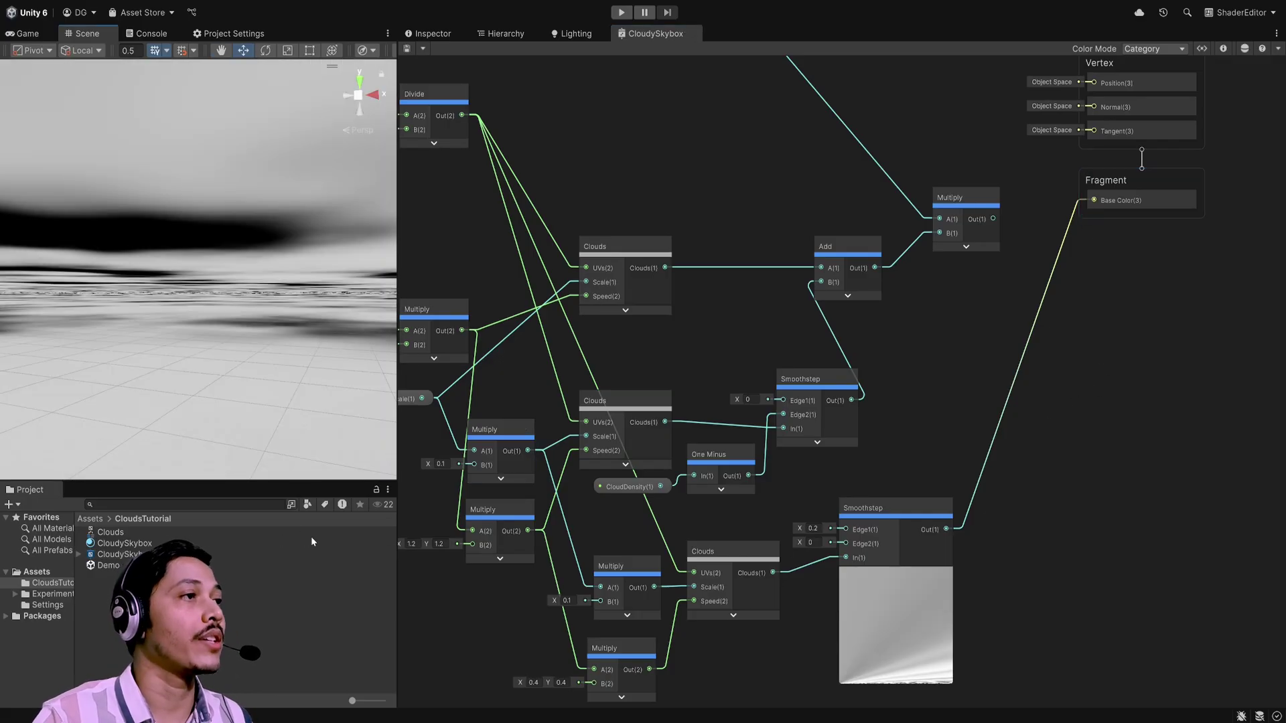
{"action": "right_click_drag", "start_coordinate": [187, 138], "coordinate": [226, 118]}
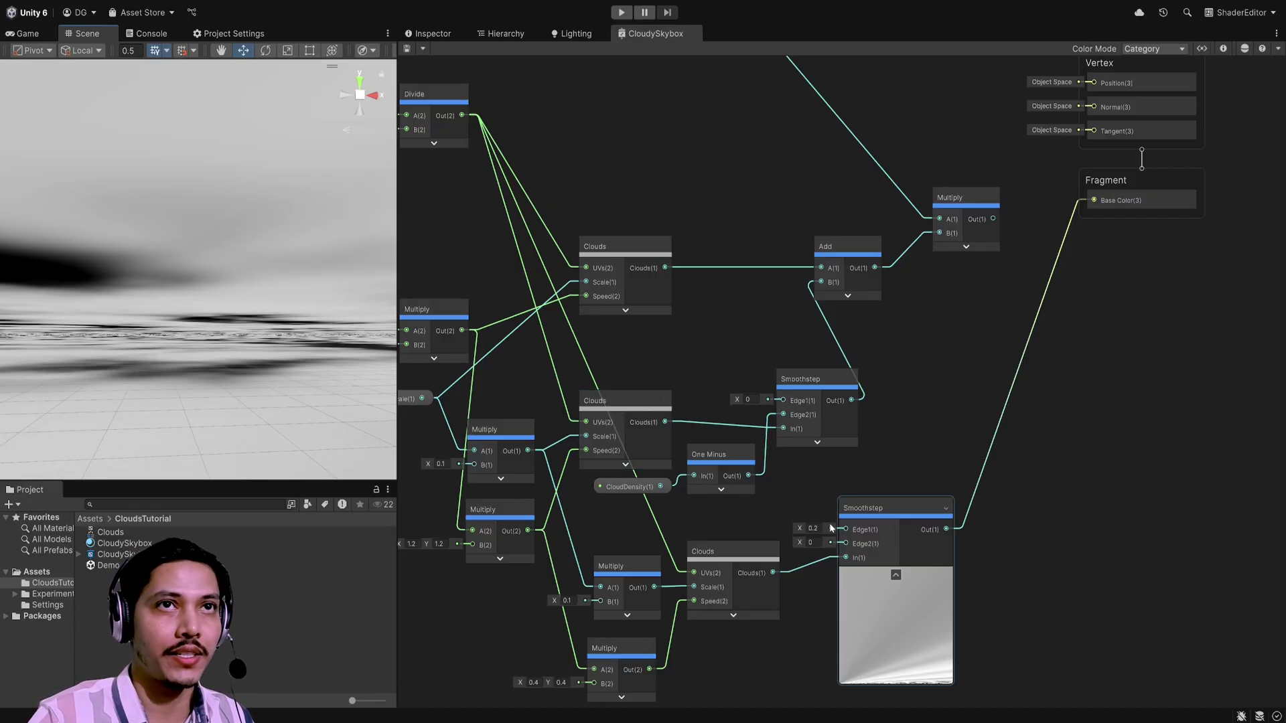
Step: Show the graph inspector and blackboard, and create a Float property named CloudScatter
{"action": "left_click", "coordinate": [1223, 49]}
{"action": "left_click", "coordinate": [1201, 49]}
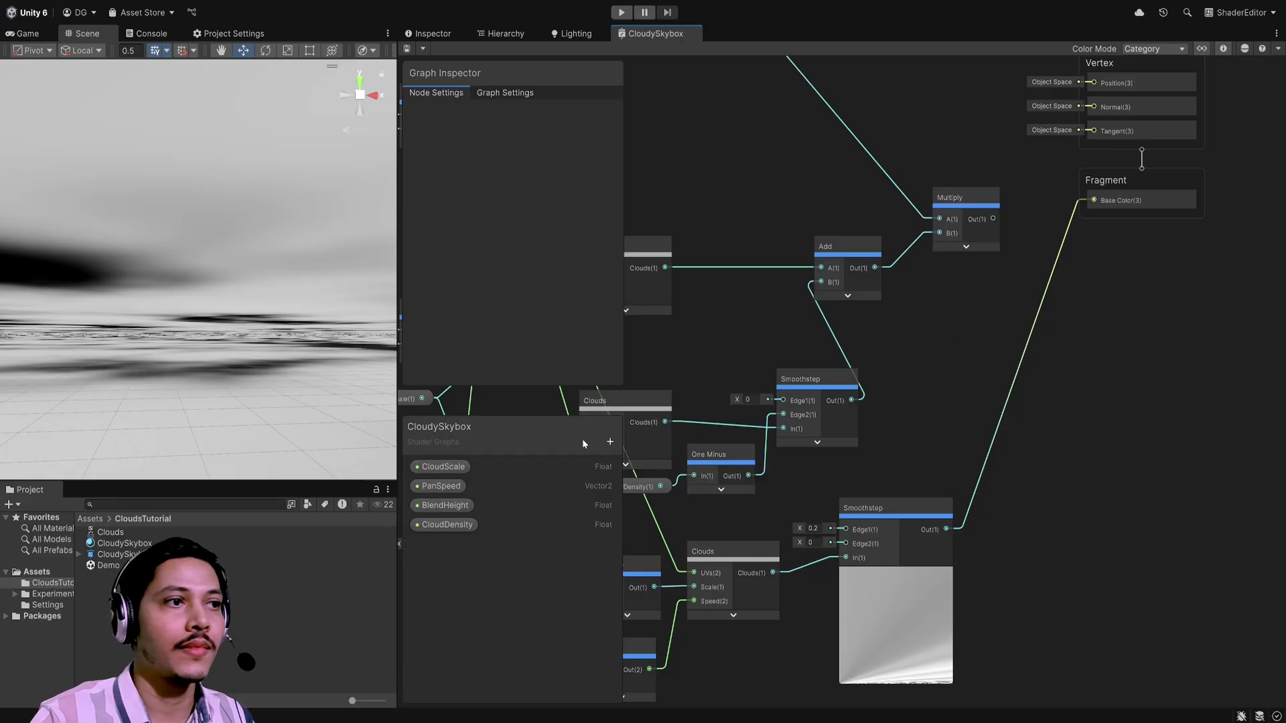
{"action": "left_click", "coordinate": [668, 467]}
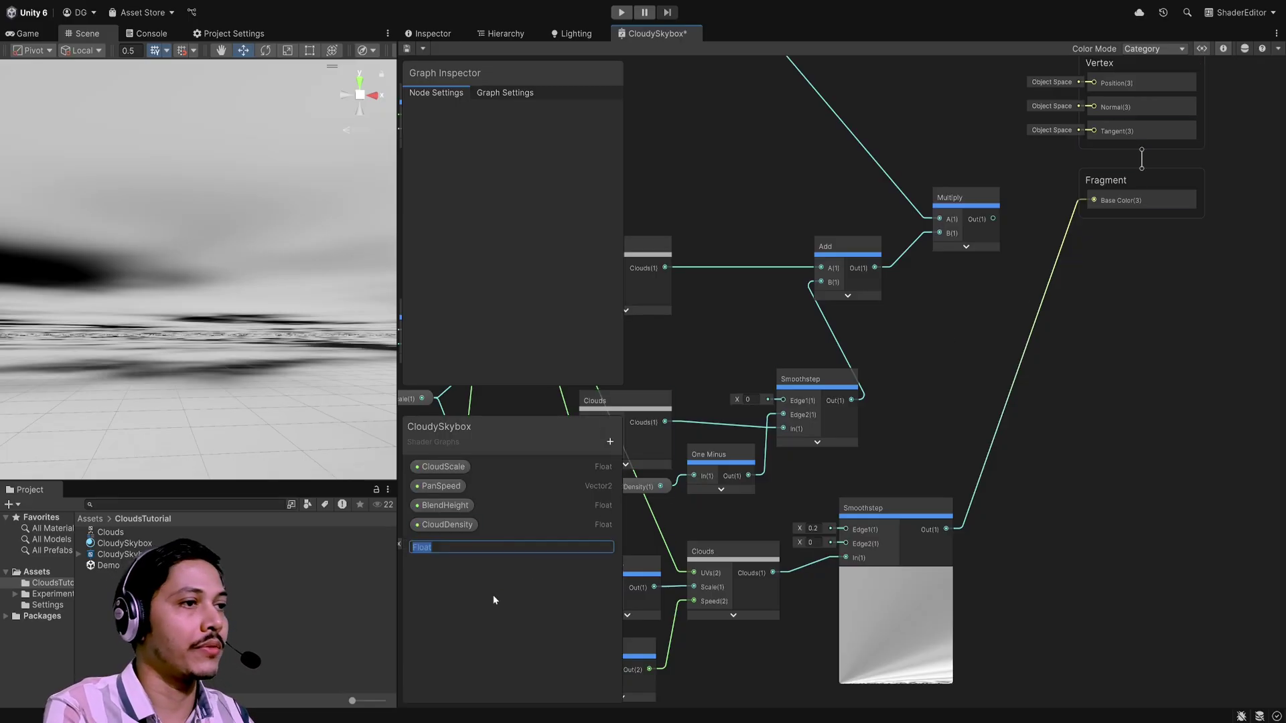
{"action": "type", "text": "CLoud"}
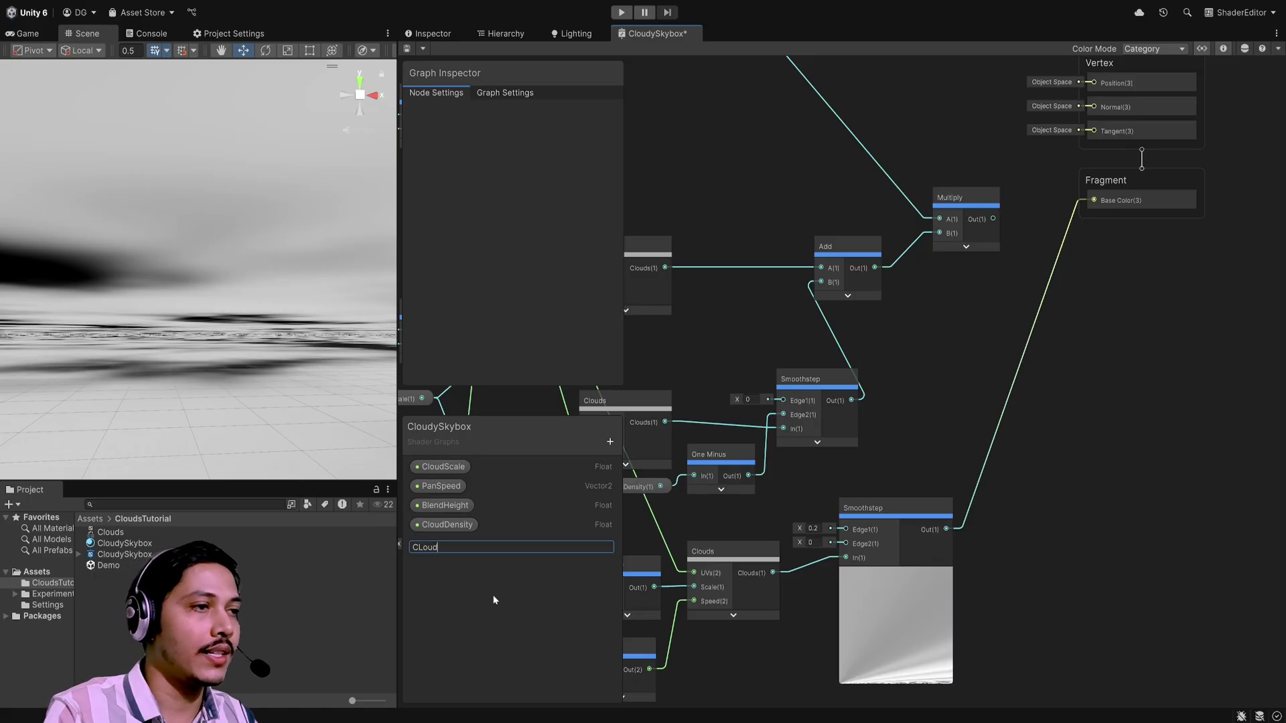
{"action": "key", "text": "BackSpace"}
{"action": "type", "text": "loud"}
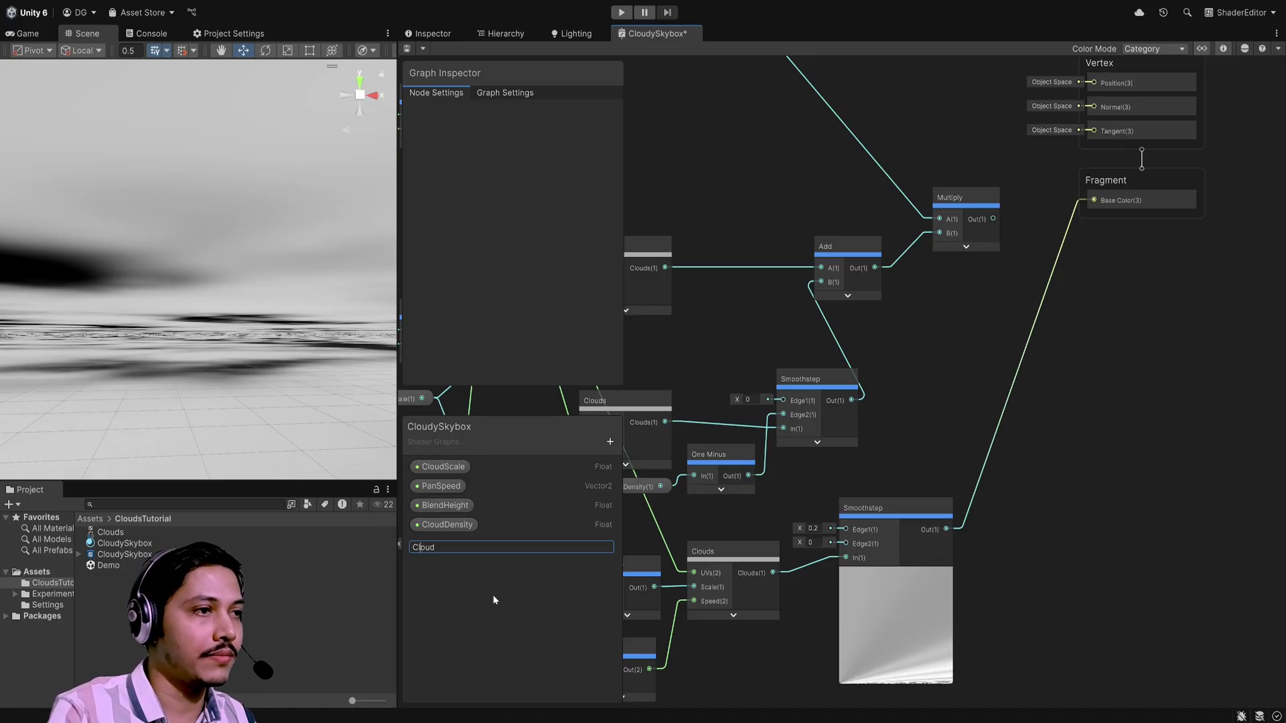
{"action": "type", "text": "Scatter"}
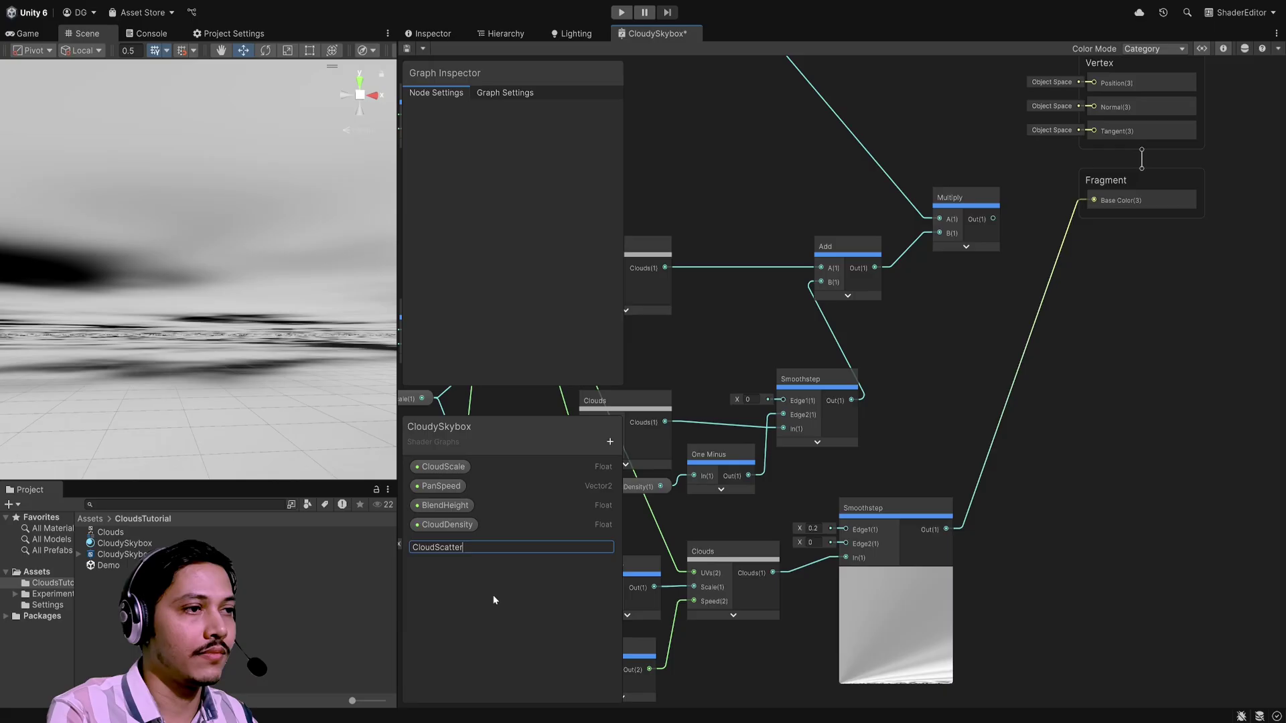
{"action": "key", "text": "Return"}
Step: Give CloudScatter a default value of 0.1 and Slider mode, and place it in the graph beneath the third Clouds node
{"action": "left_click", "coordinate": [438, 545]}
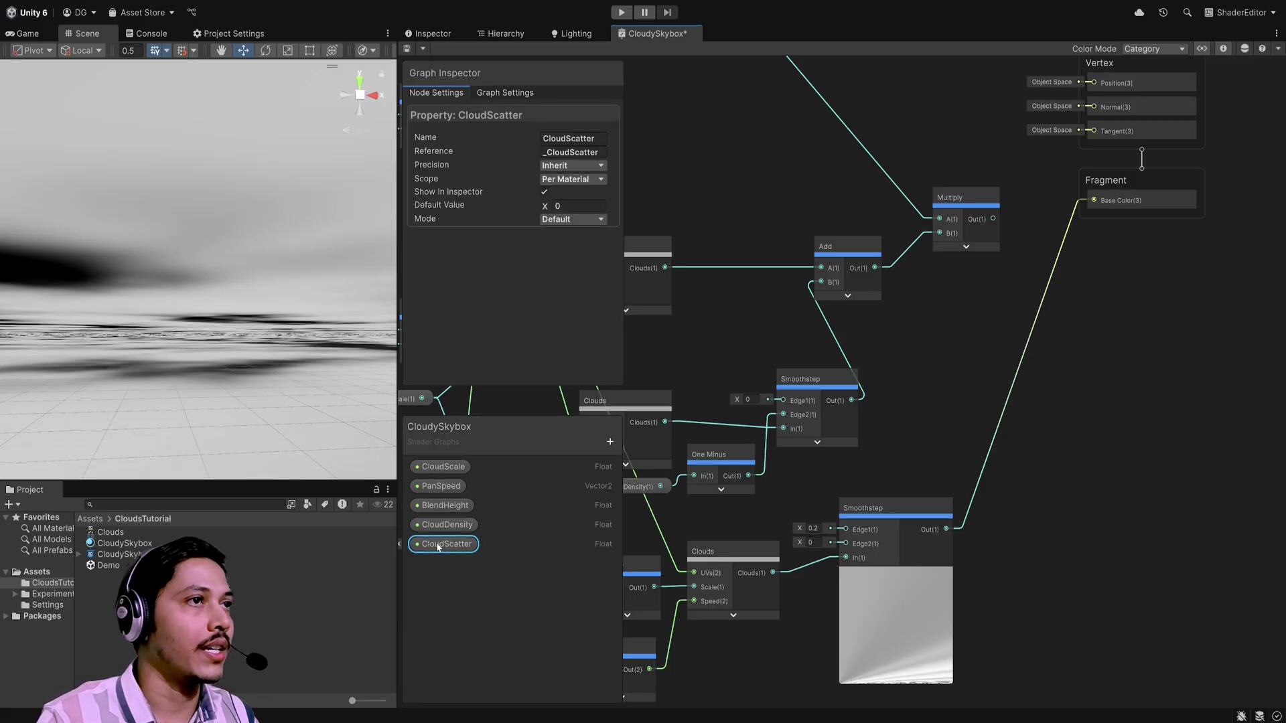
{"action": "left_click", "coordinate": [562, 205]}
{"action": "type", "text": "."}
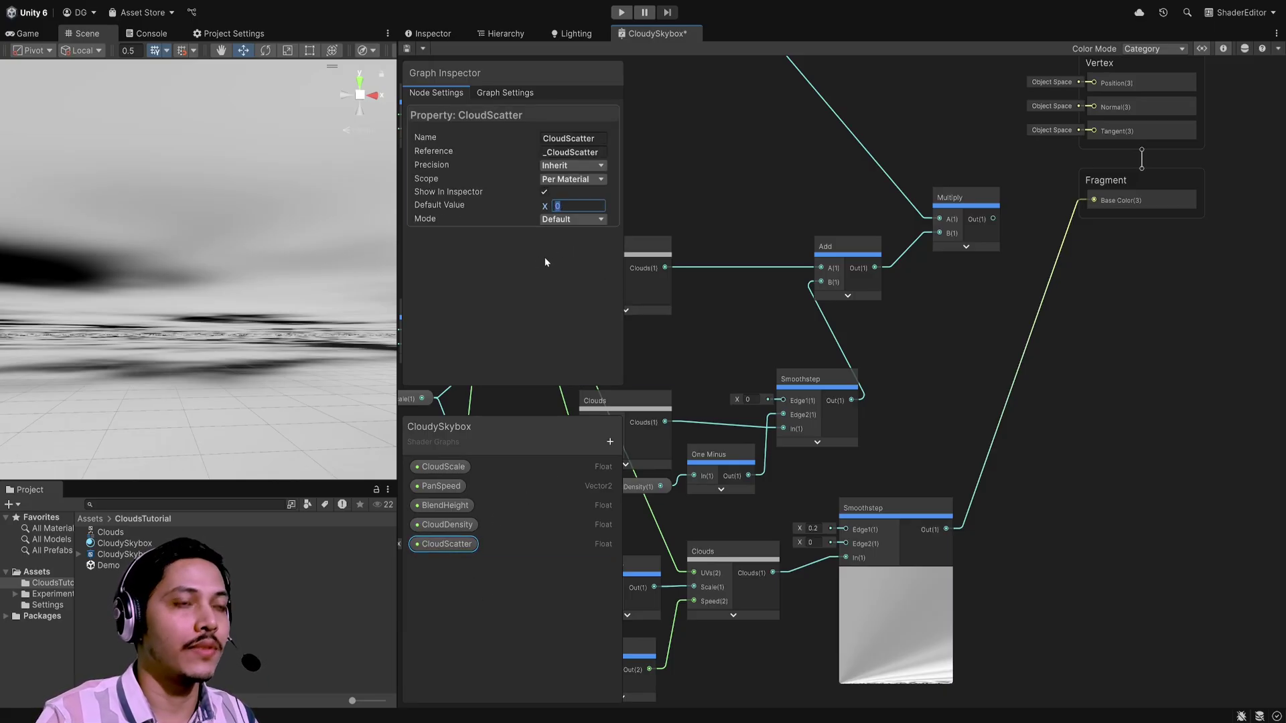
{"action": "type", "text": "1"}
{"action": "key", "text": "Return"}
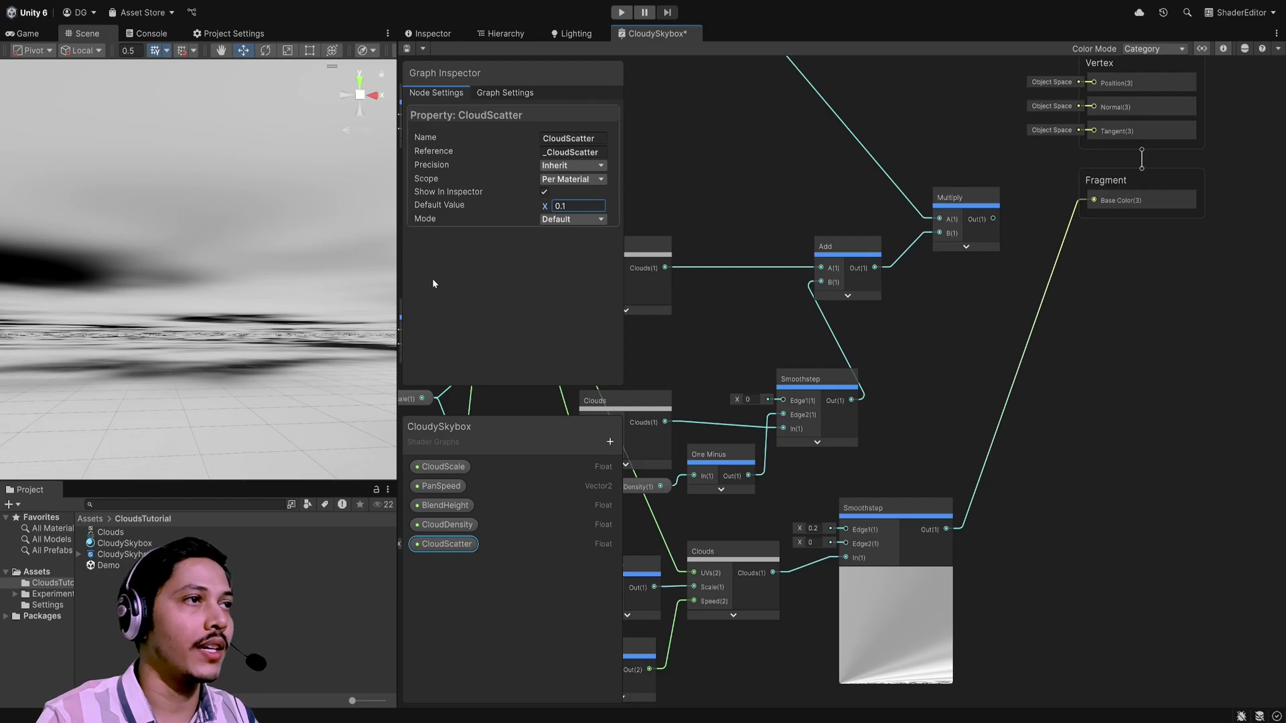
{"action": "left_click", "coordinate": [566, 220]}
{"action": "left_click", "coordinate": [573, 247]}
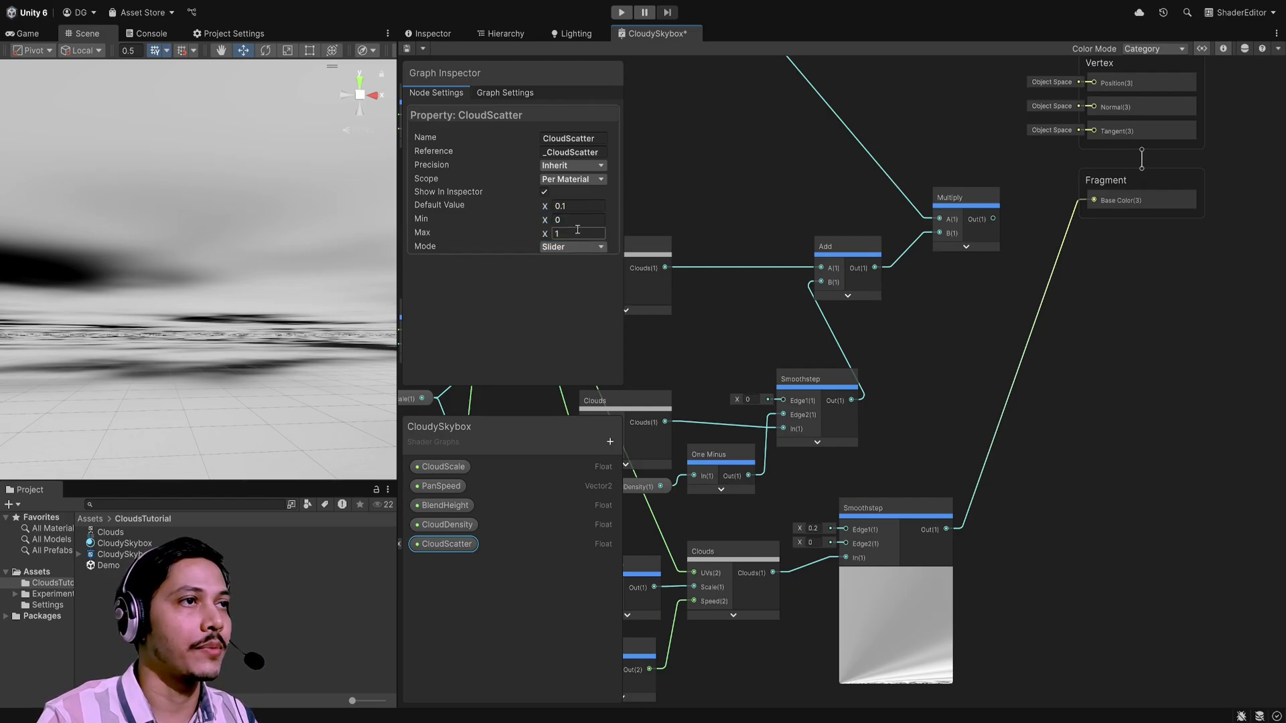
{"action": "middle_click_drag", "start_coordinate": [815, 485], "coordinate": [865, 367]}
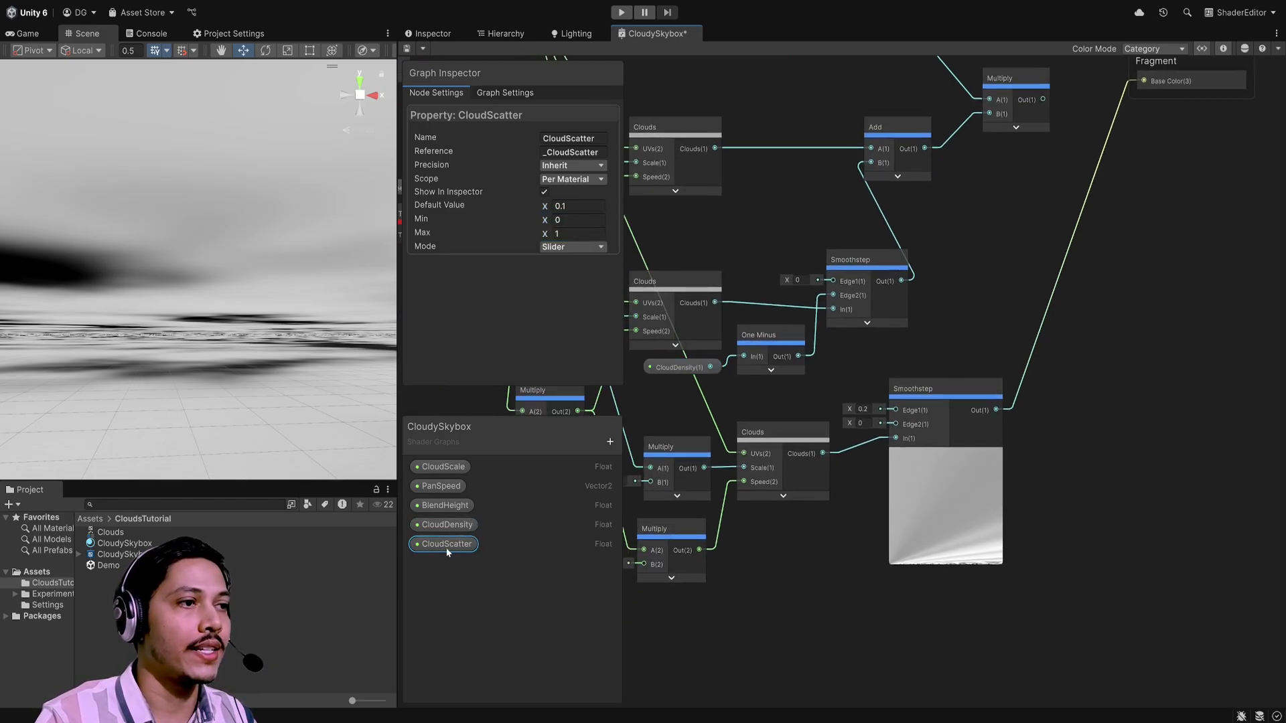
{"action": "left_click_drag", "start_coordinate": [446, 547], "coordinate": [798, 523]}
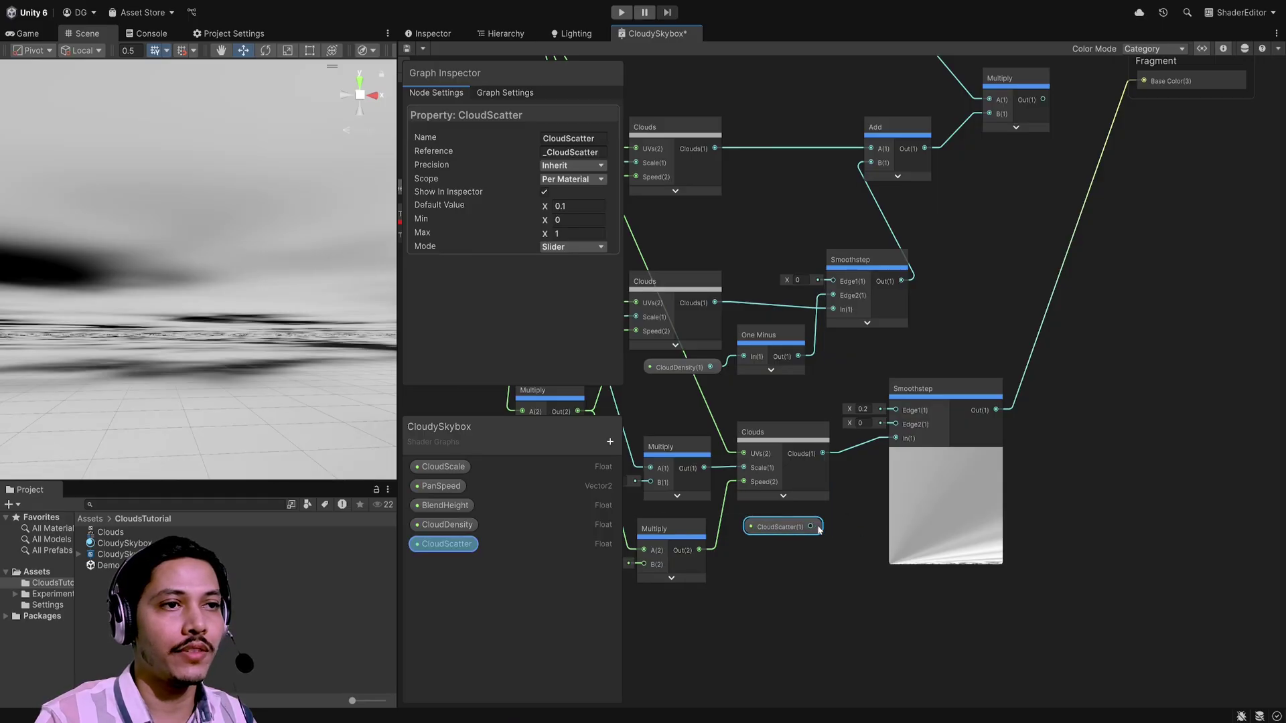
Step: Connect CloudScatter to Edge1 of the third layer's Smoothstep, and combine that Smoothstep's output with the Add output in a new Multiply node
{"action": "left_click_drag", "start_coordinate": [810, 526], "coordinate": [881, 422]}
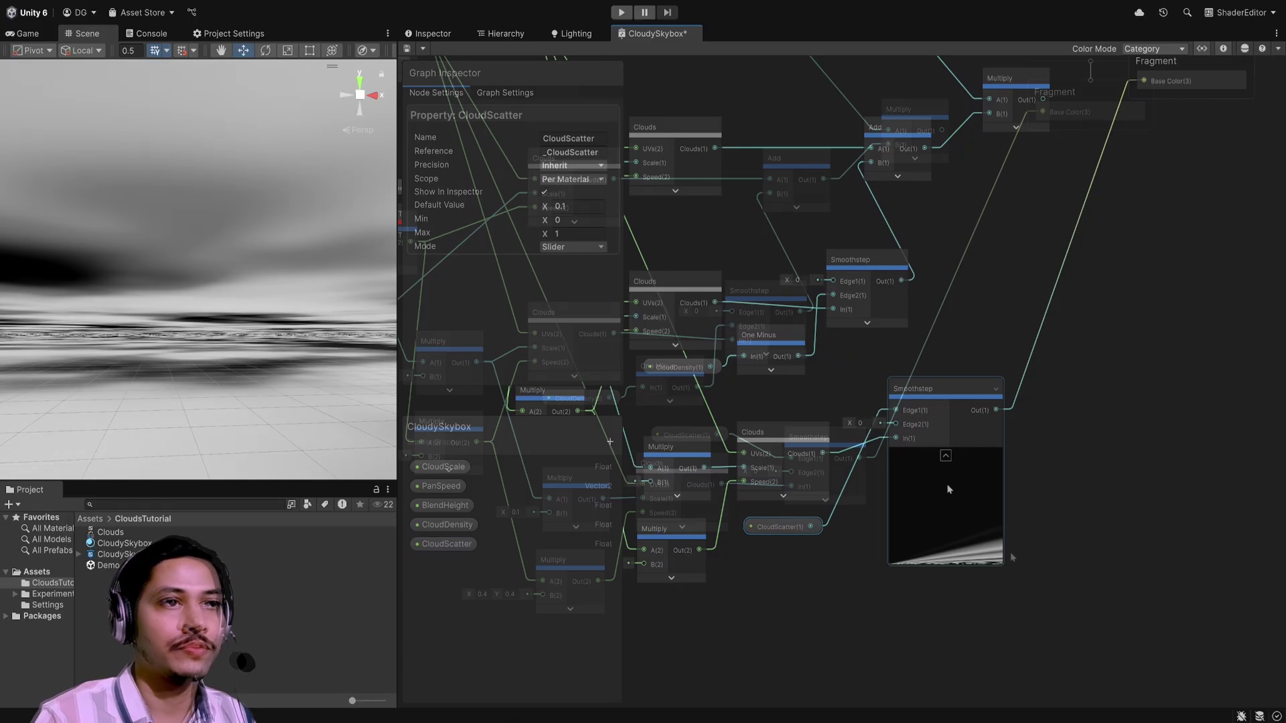
{"action": "left_click", "coordinate": [805, 438]}
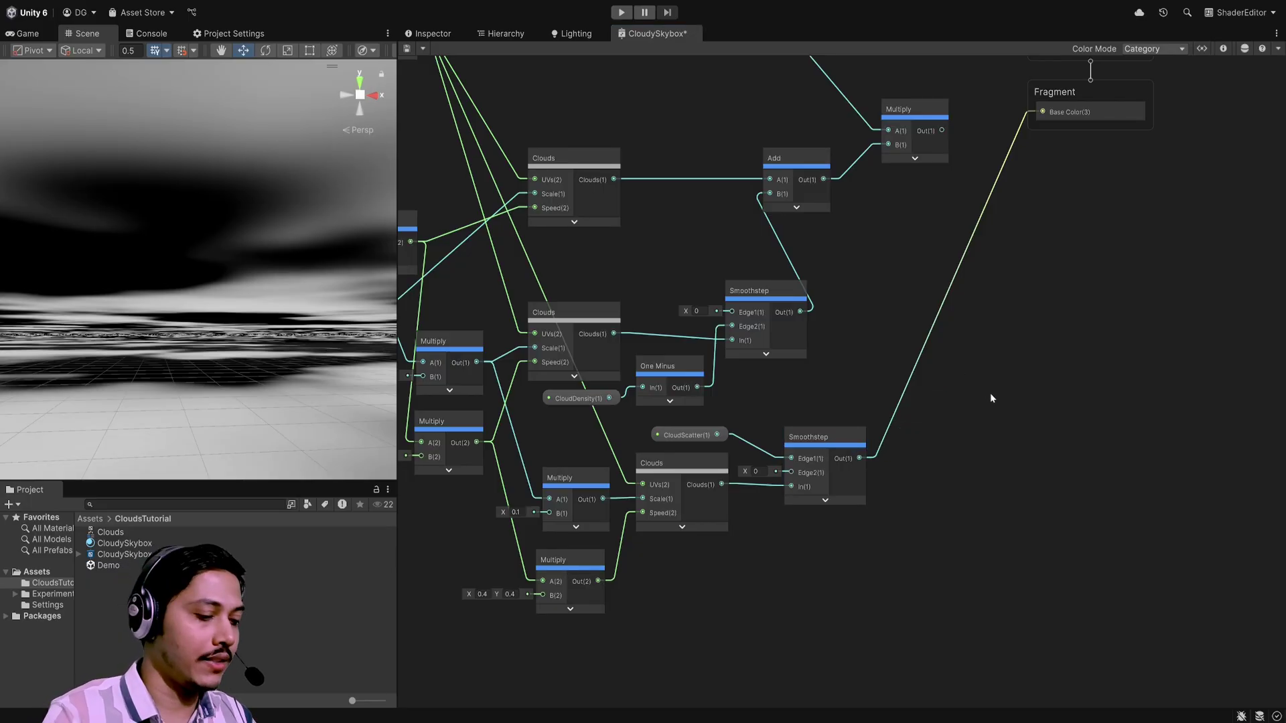
{"action": "key", "text": "Return"}
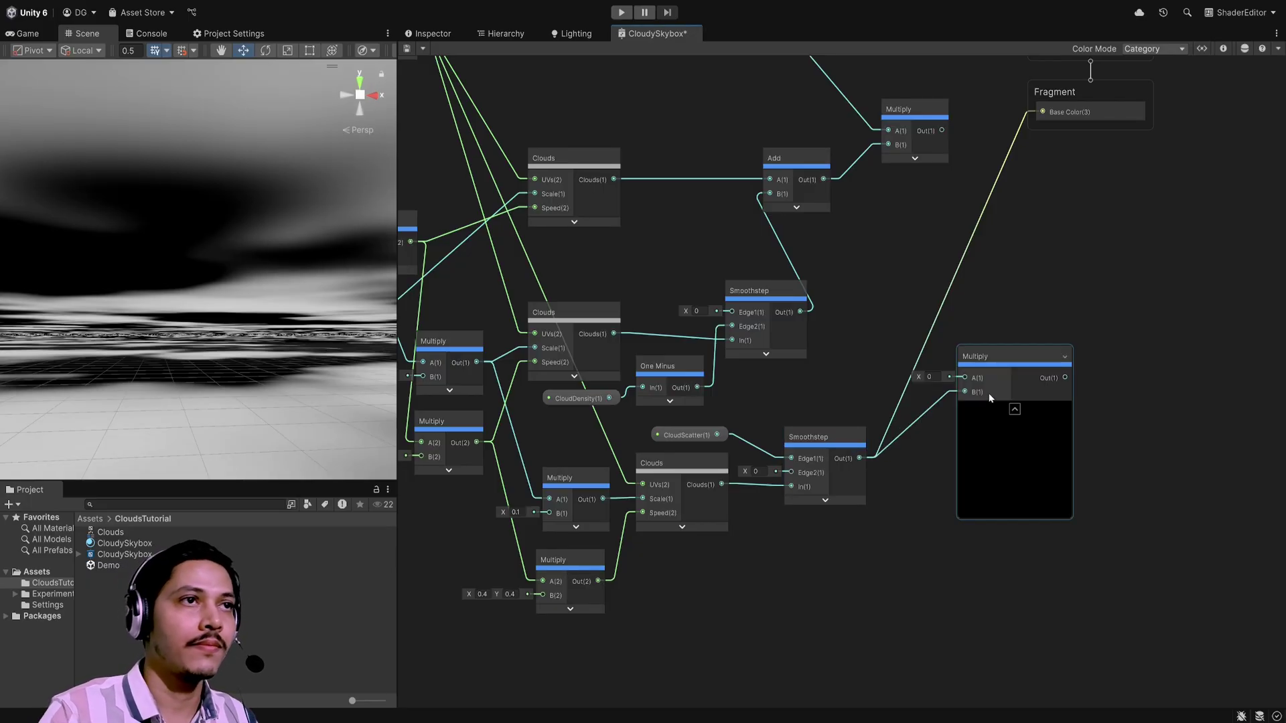
{"action": "left_click_drag", "start_coordinate": [824, 179], "coordinate": [967, 378]}
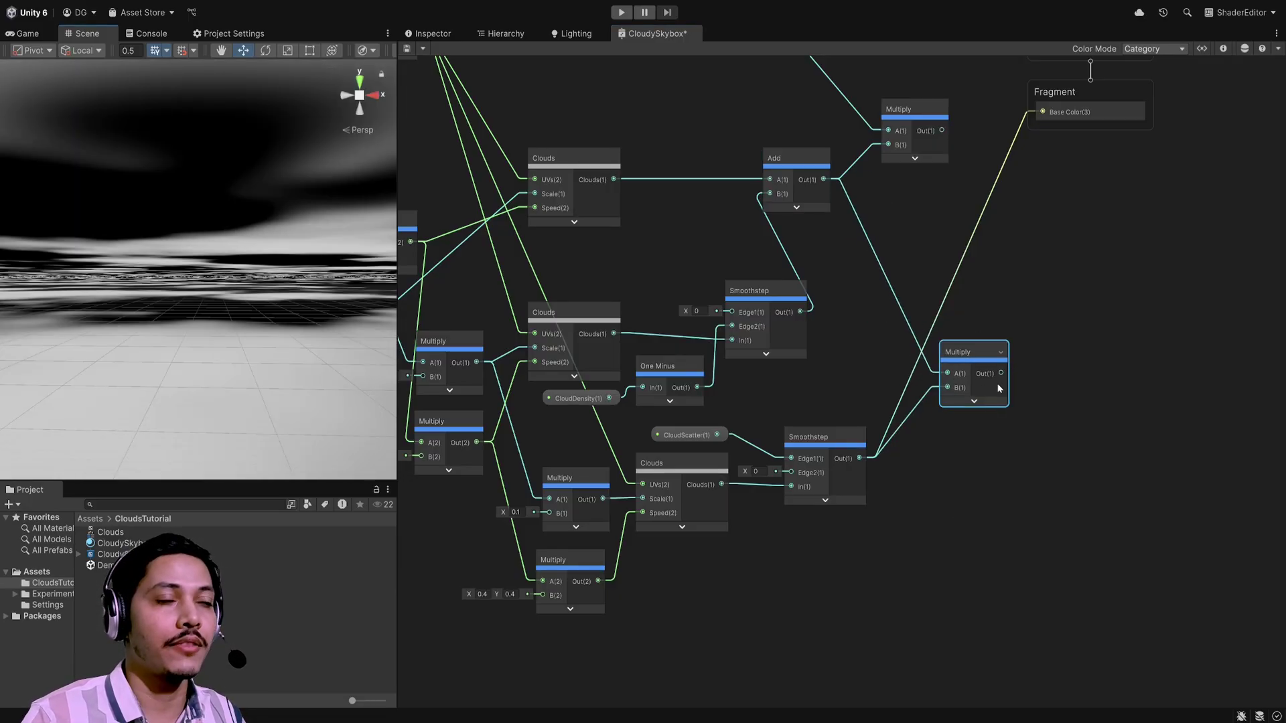
Step: Route the new Multiply through B of the horizon-fade Multiply into Base Color, then save the graph and inspect the sky
{"action": "right_click_drag", "start_coordinate": [245, 298], "coordinate": [223, 126]}
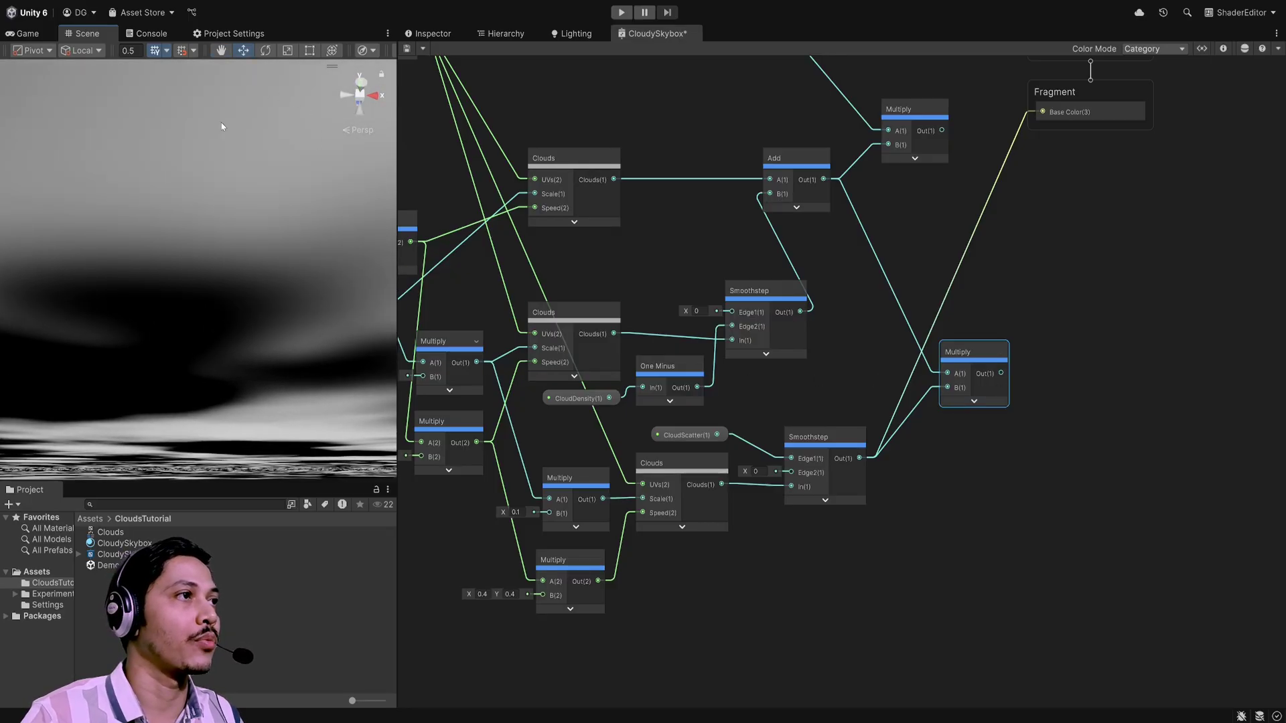
{"action": "middle_click_drag", "start_coordinate": [1035, 292], "coordinate": [829, 356]}
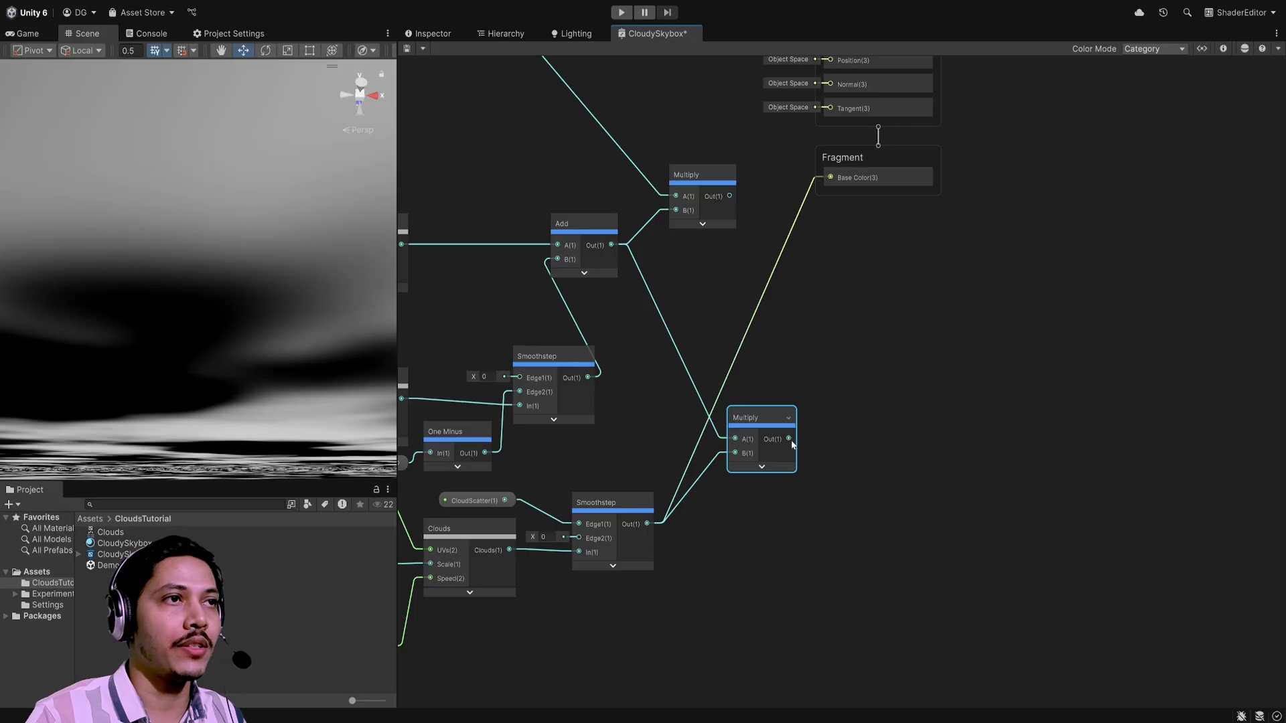
{"action": "left_click_drag", "start_coordinate": [789, 438], "coordinate": [831, 178]}
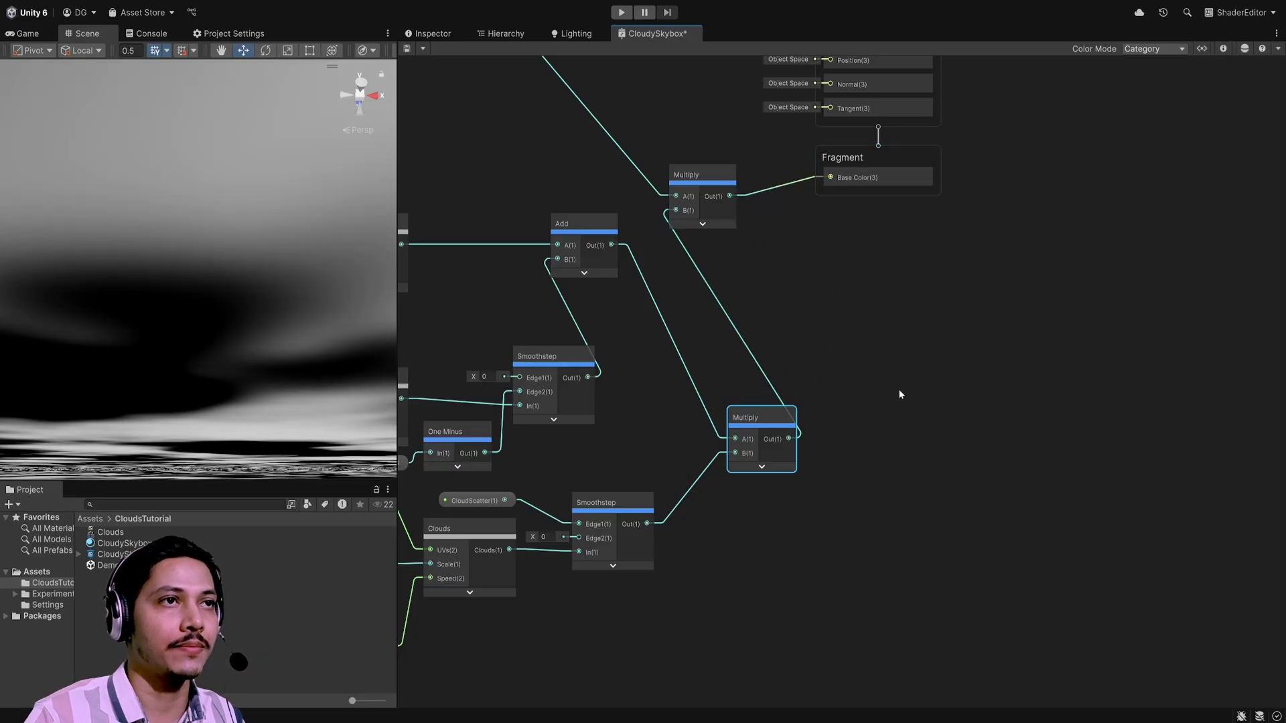
{"action": "key", "text": "ctrl+s"}
{"action": "key", "text": "a"}
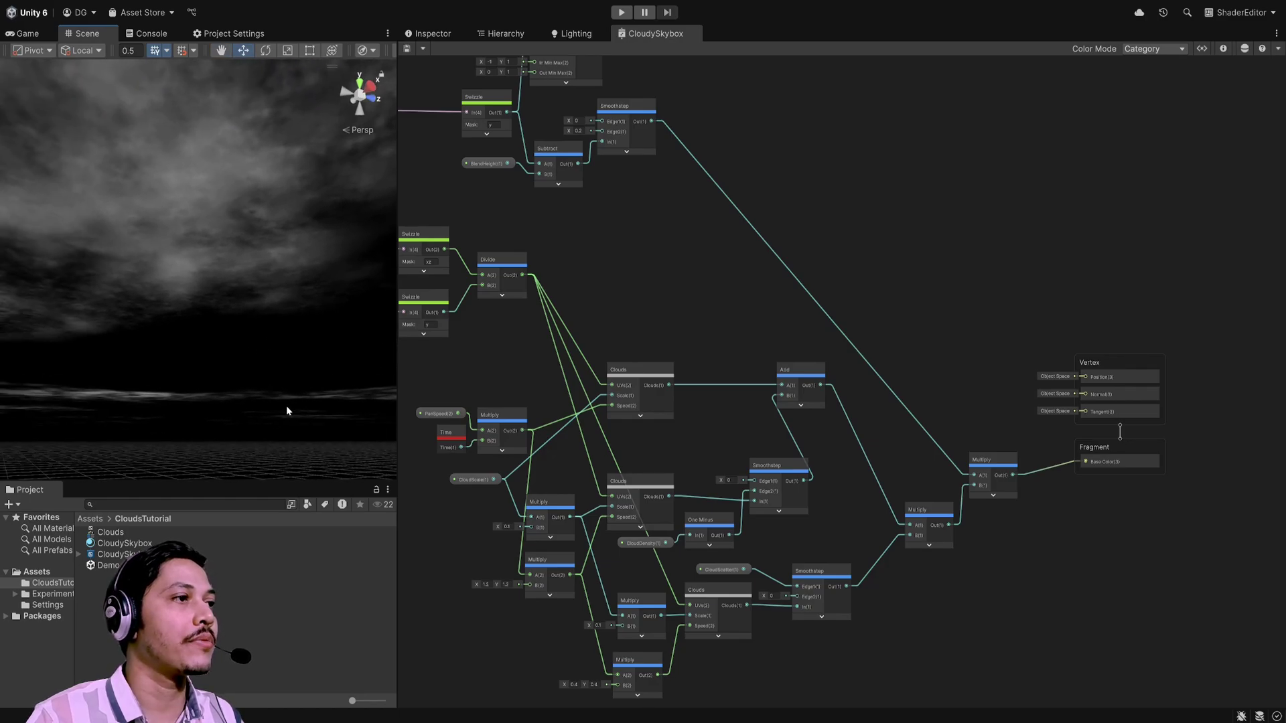
{"action": "right_click_drag", "start_coordinate": [137, 362], "coordinate": [298, 321]}
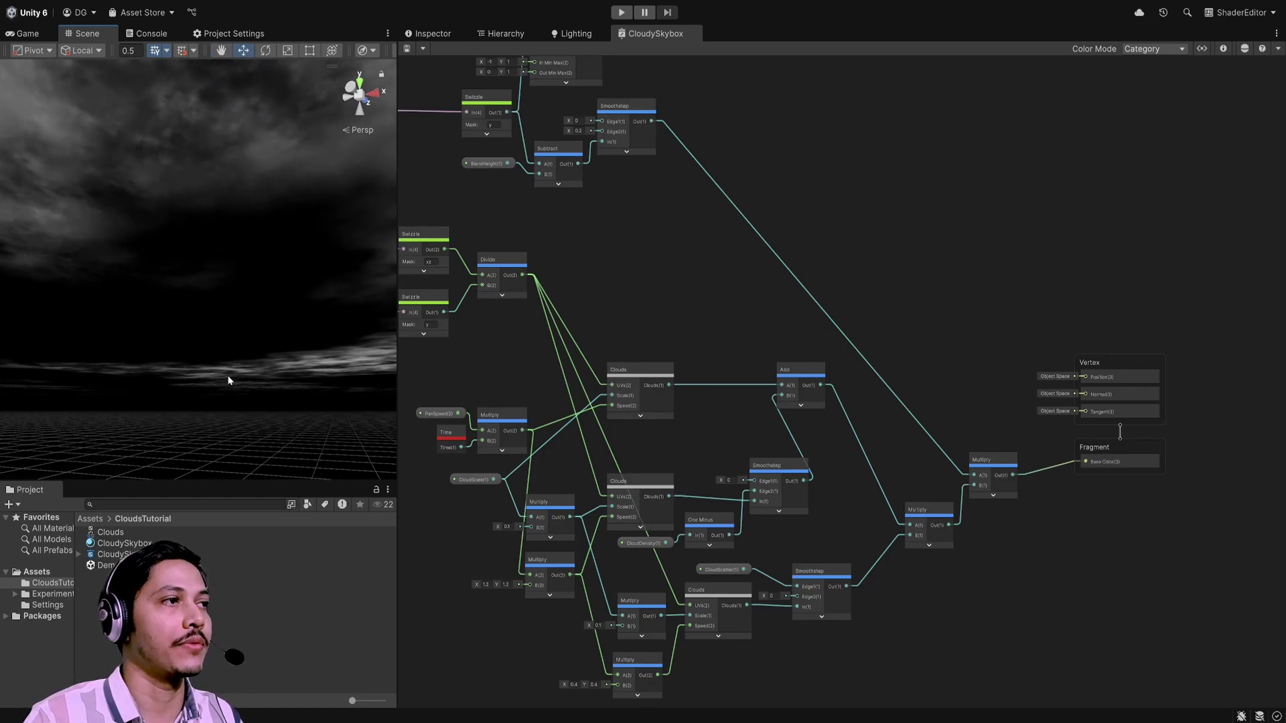
{"action": "right_click_drag", "start_coordinate": [227, 379], "coordinate": [299, 356]}
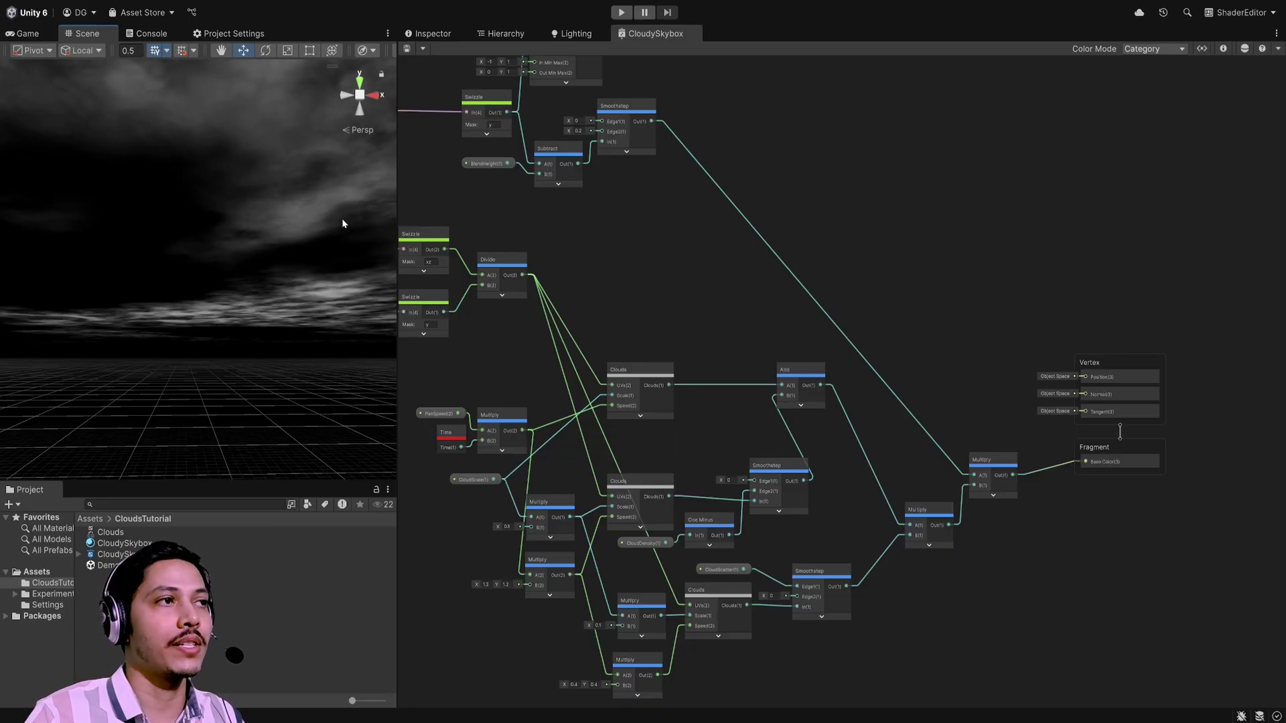
Step: Show the graph inspector and blackboard, and create a Float property named CloudIntensity with a default value of 1
{"action": "left_click", "coordinate": [1223, 51]}
{"action": "left_click", "coordinate": [1203, 48]}
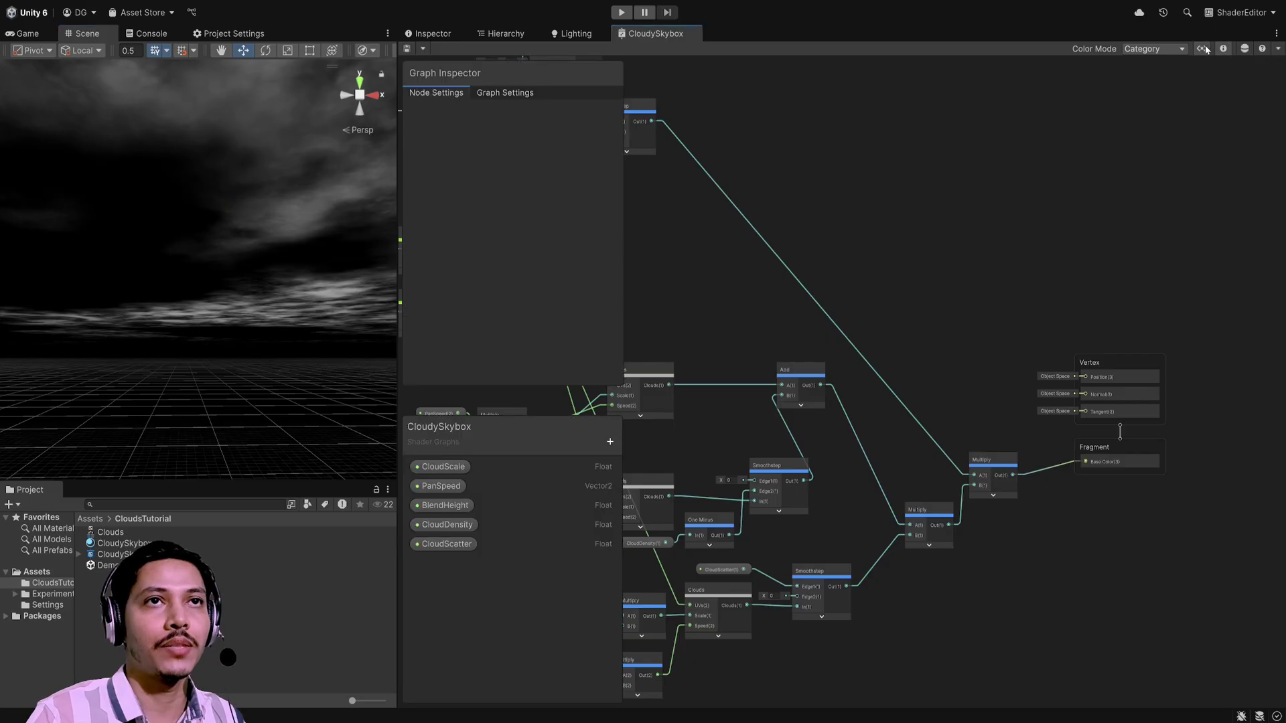
{"action": "left_click", "coordinate": [661, 452]}
{"action": "type", "text": "Cl"}
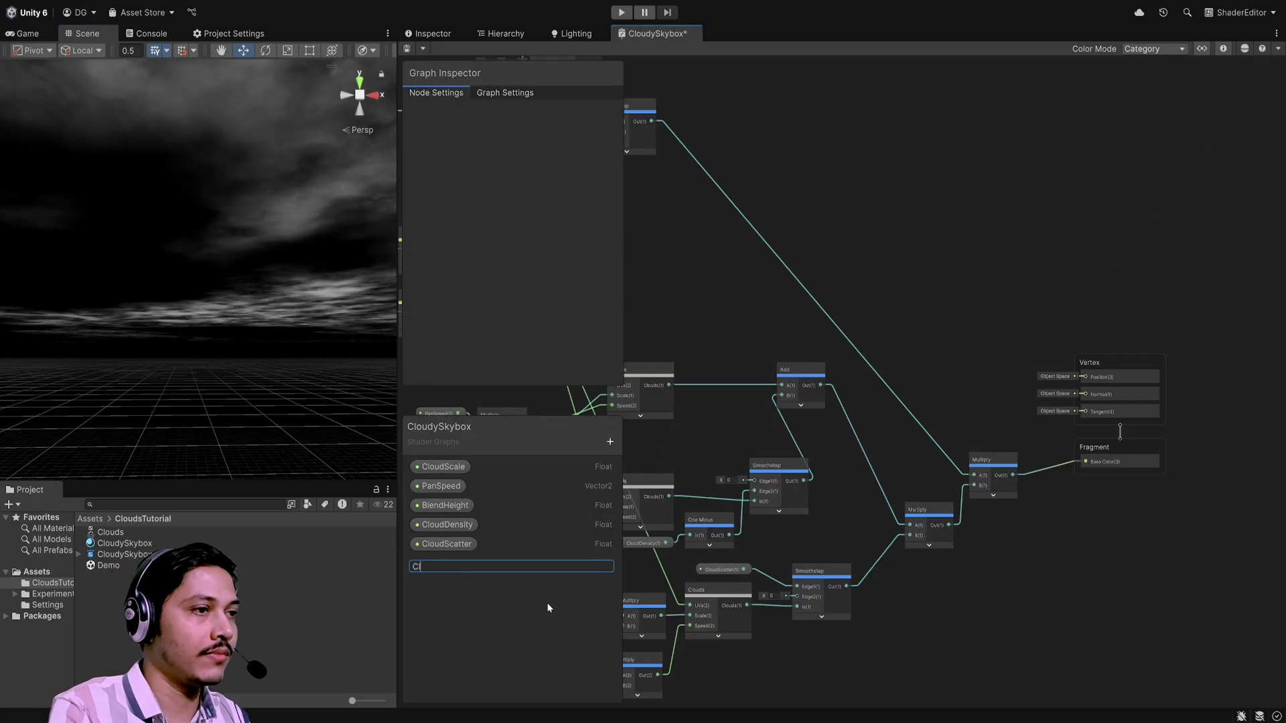
{"action": "type", "text": "oudInt"}
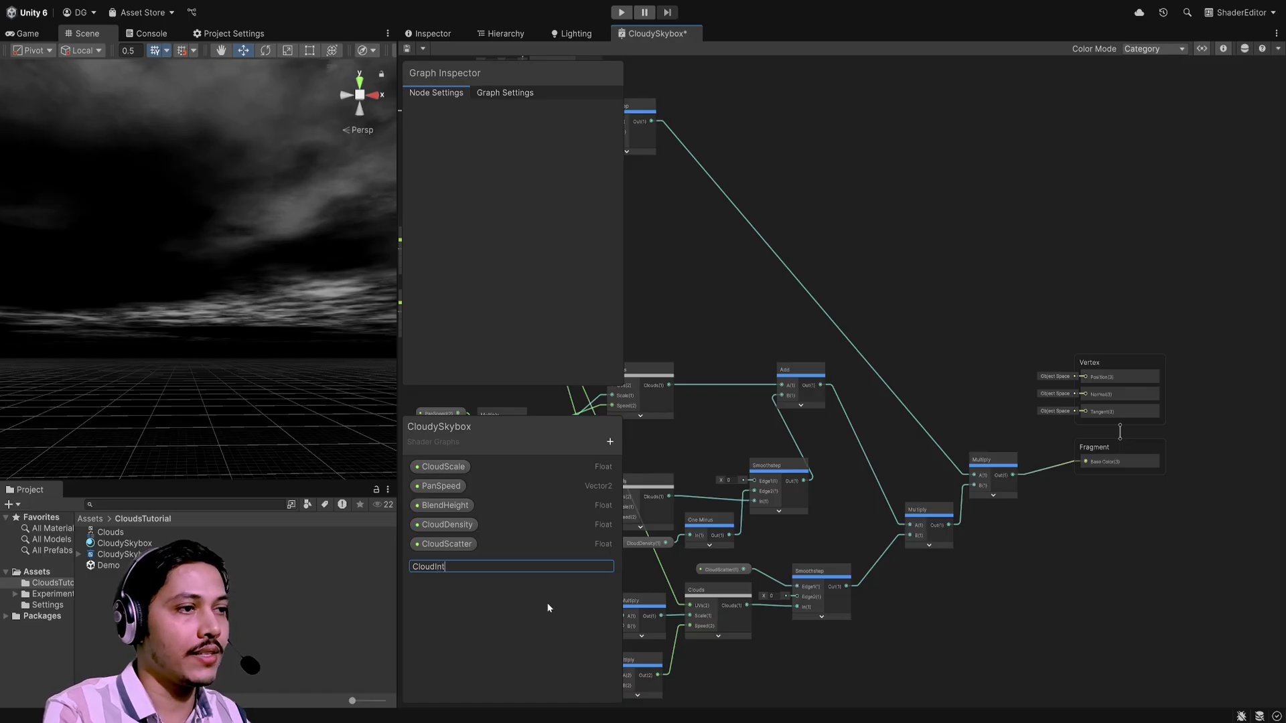
{"action": "type", "text": "ensity"}
{"action": "key", "text": "Return"}
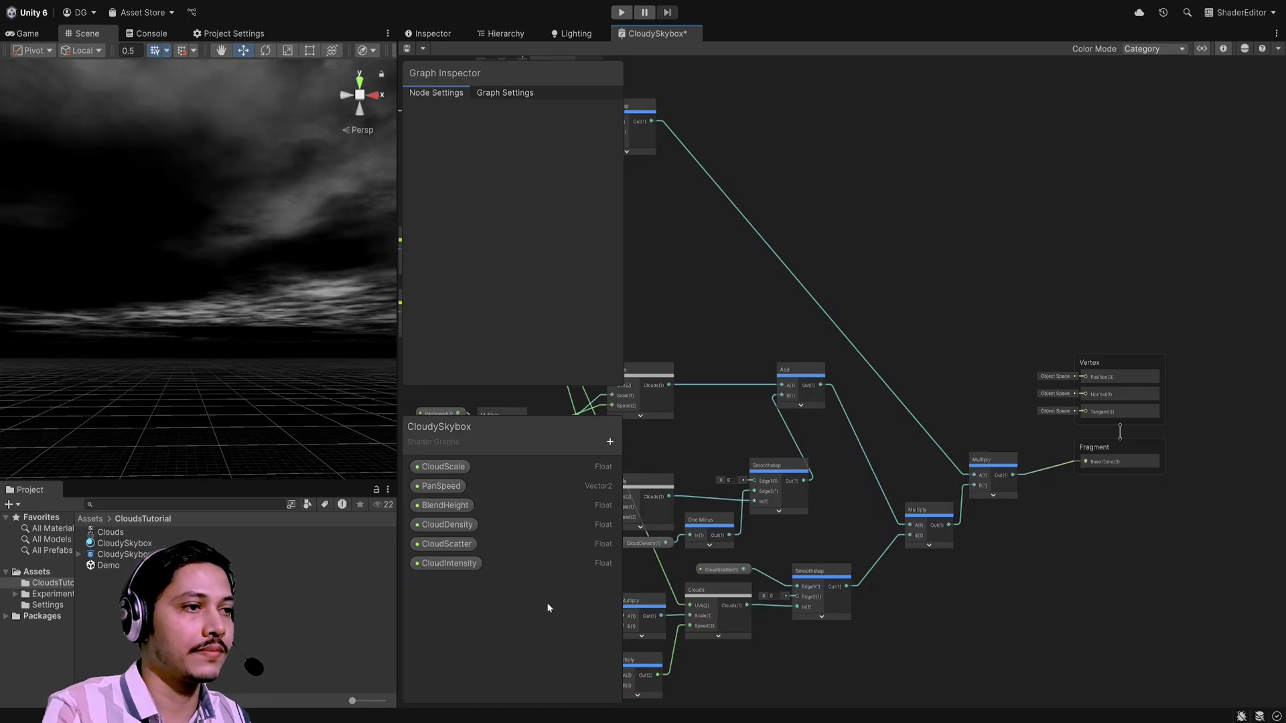
{"action": "left_click", "coordinate": [472, 564]}
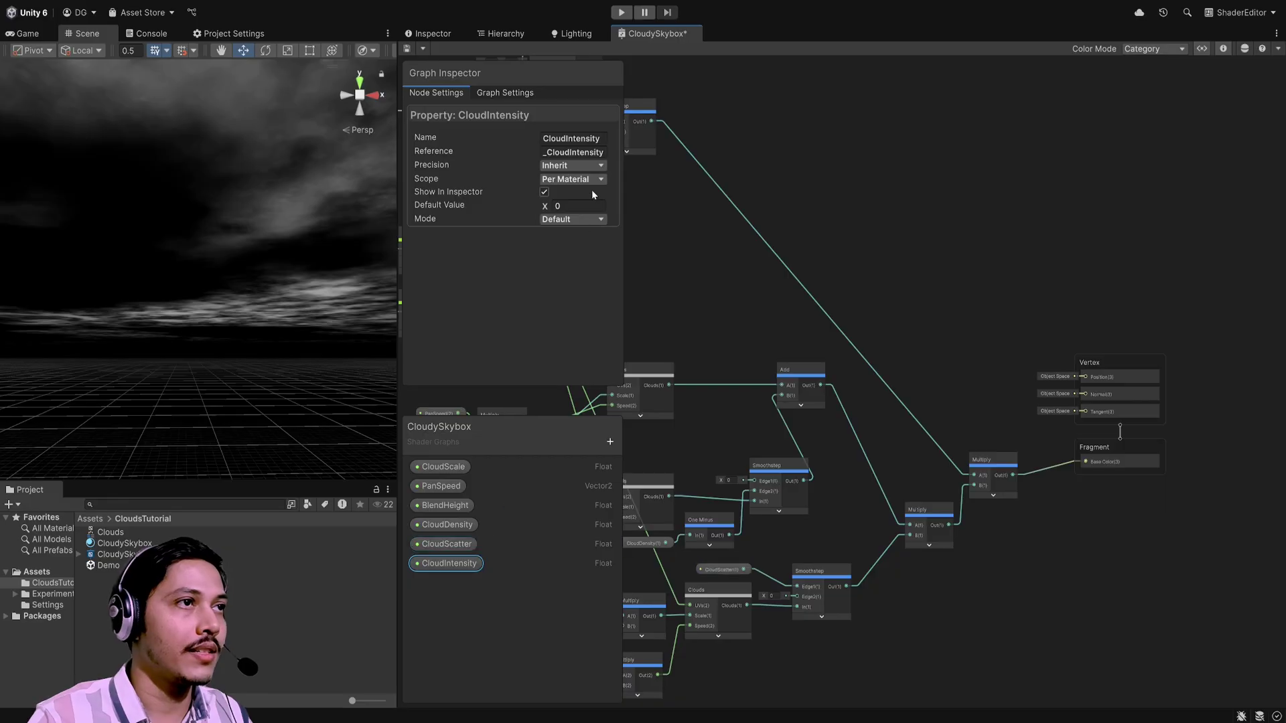
{"action": "left_click", "coordinate": [697, 316]}
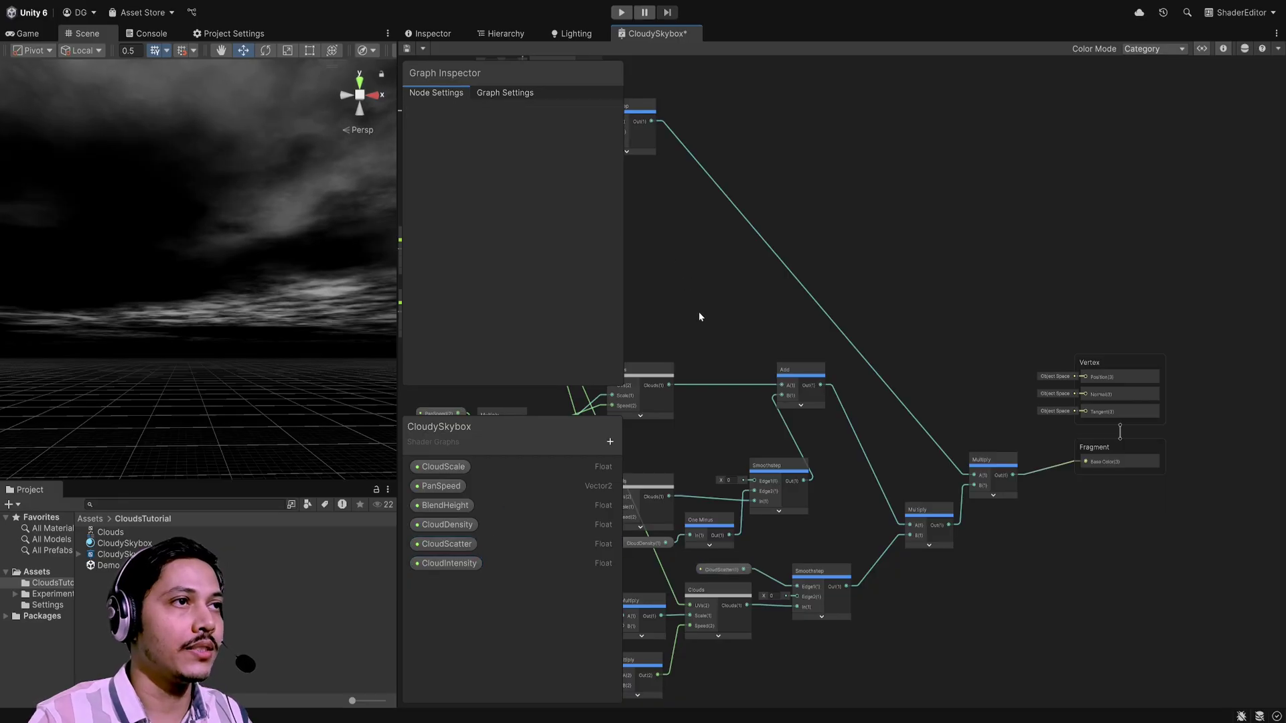
Step: Place CloudIntensity in the graph and multiply it with the horizon-fade Multiply's output in a new Multiply node
{"action": "left_click", "coordinate": [452, 566]}
{"action": "left_click_drag", "start_coordinate": [991, 571], "coordinate": [991, 572]}
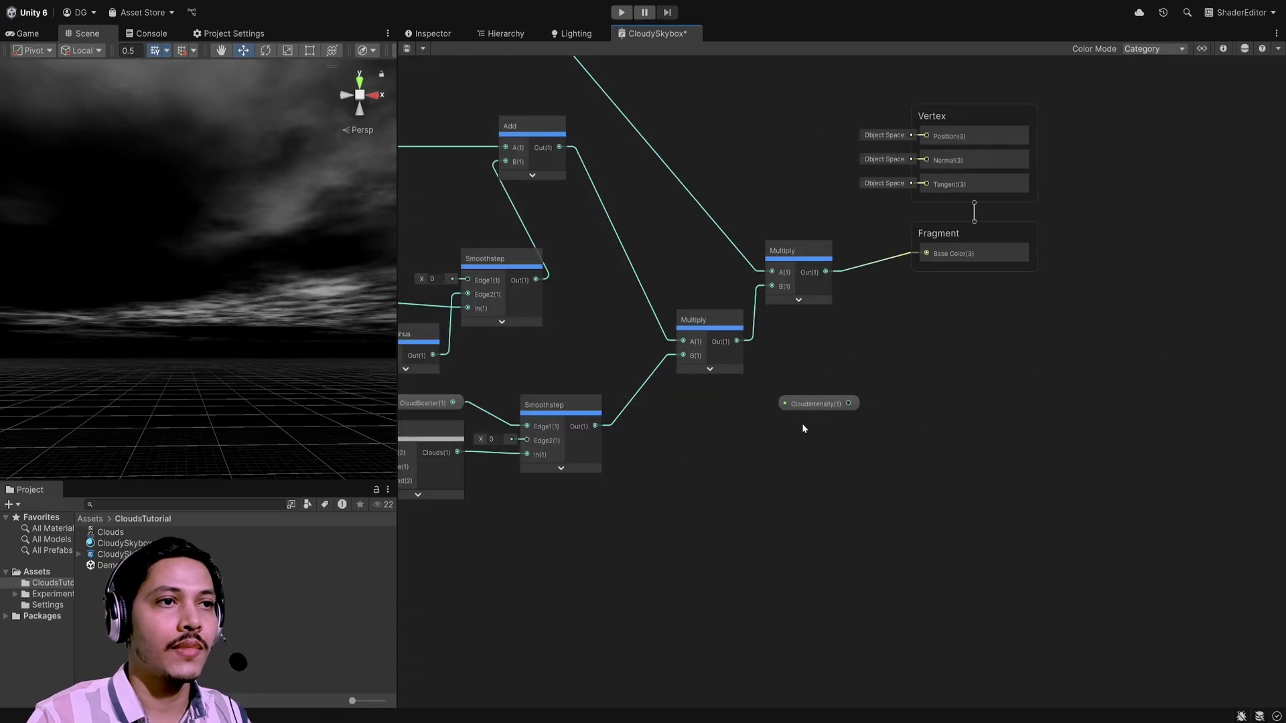
{"action": "left_click", "coordinate": [787, 406]}
{"action": "left_click_drag", "start_coordinate": [786, 407], "coordinate": [786, 401]}
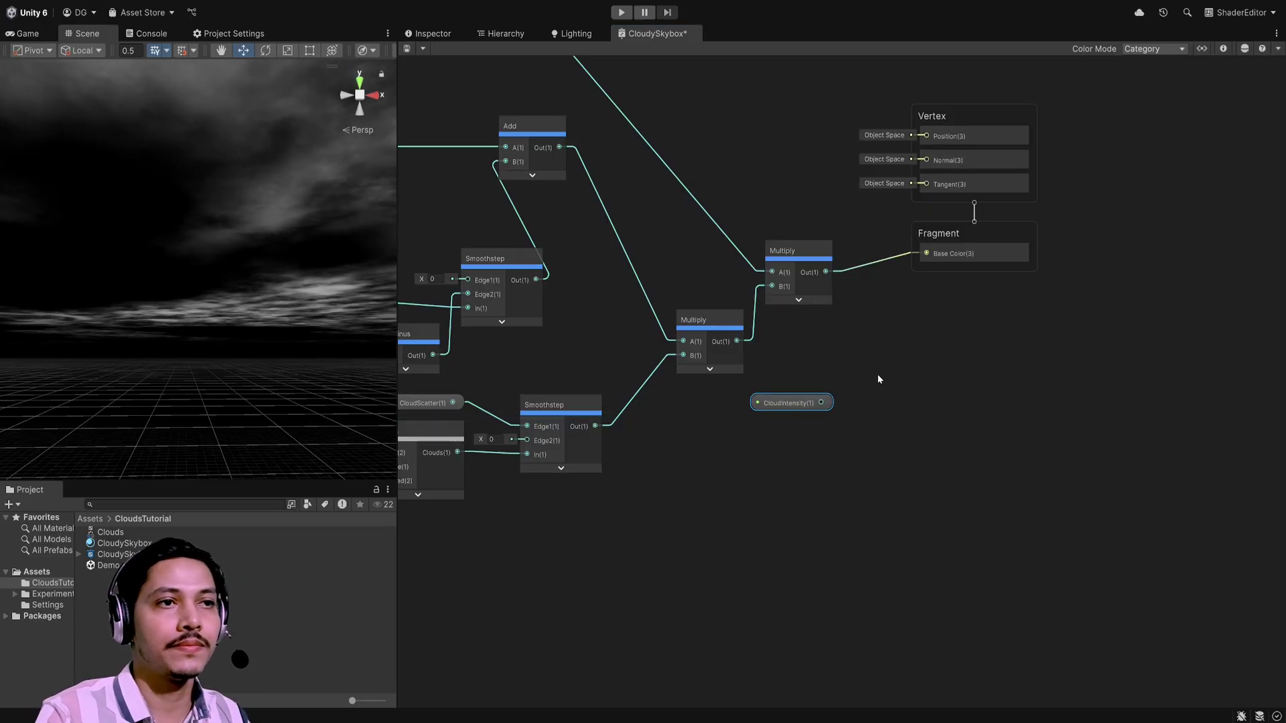
{"action": "key", "text": "Return"}
{"action": "left_click_drag", "start_coordinate": [818, 402], "coordinate": [887, 404]}
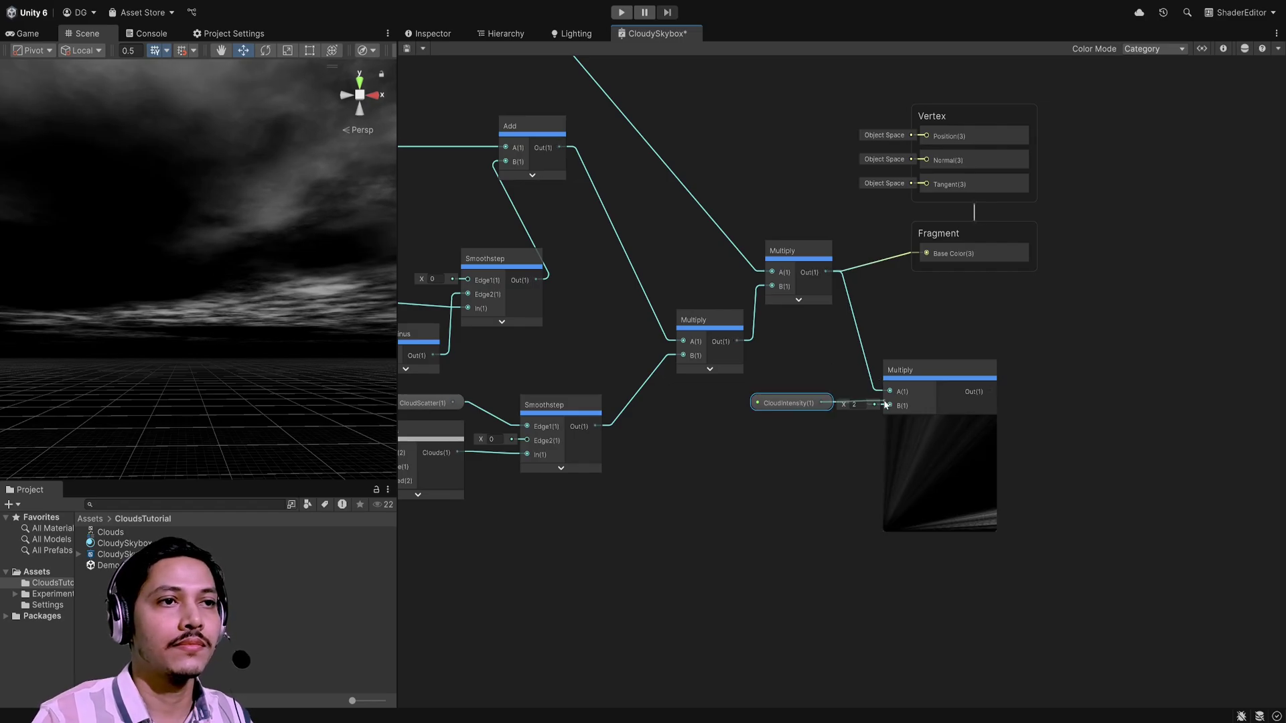
{"action": "left_click_drag", "start_coordinate": [886, 404], "coordinate": [889, 405]}
Step: Move CloudIntensity and its Multiply node above the cloud layers, and shift the Vertex and Fragment blocks farther from the graph
{"action": "left_click_drag", "start_coordinate": [766, 482], "coordinate": [871, 552]}
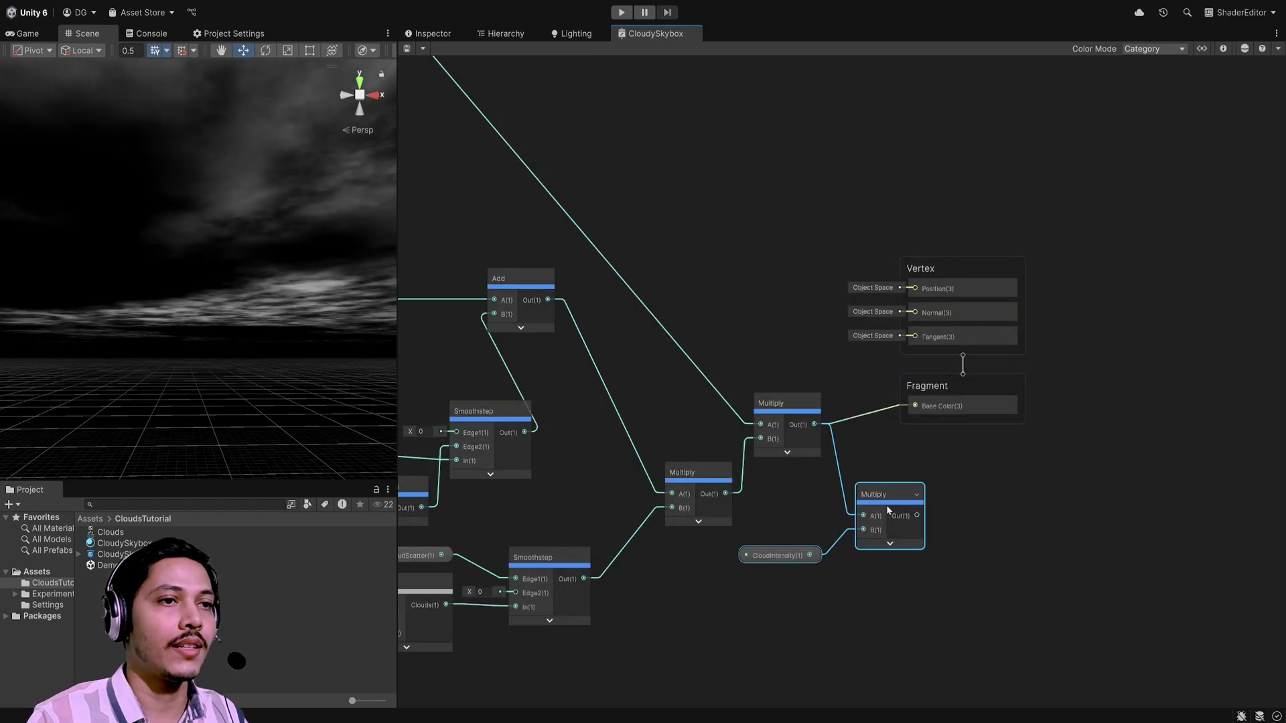
{"action": "left_click_drag", "start_coordinate": [886, 496], "coordinate": [818, 114]}
{"action": "left_click_drag", "start_coordinate": [877, 249], "coordinate": [1075, 543]}
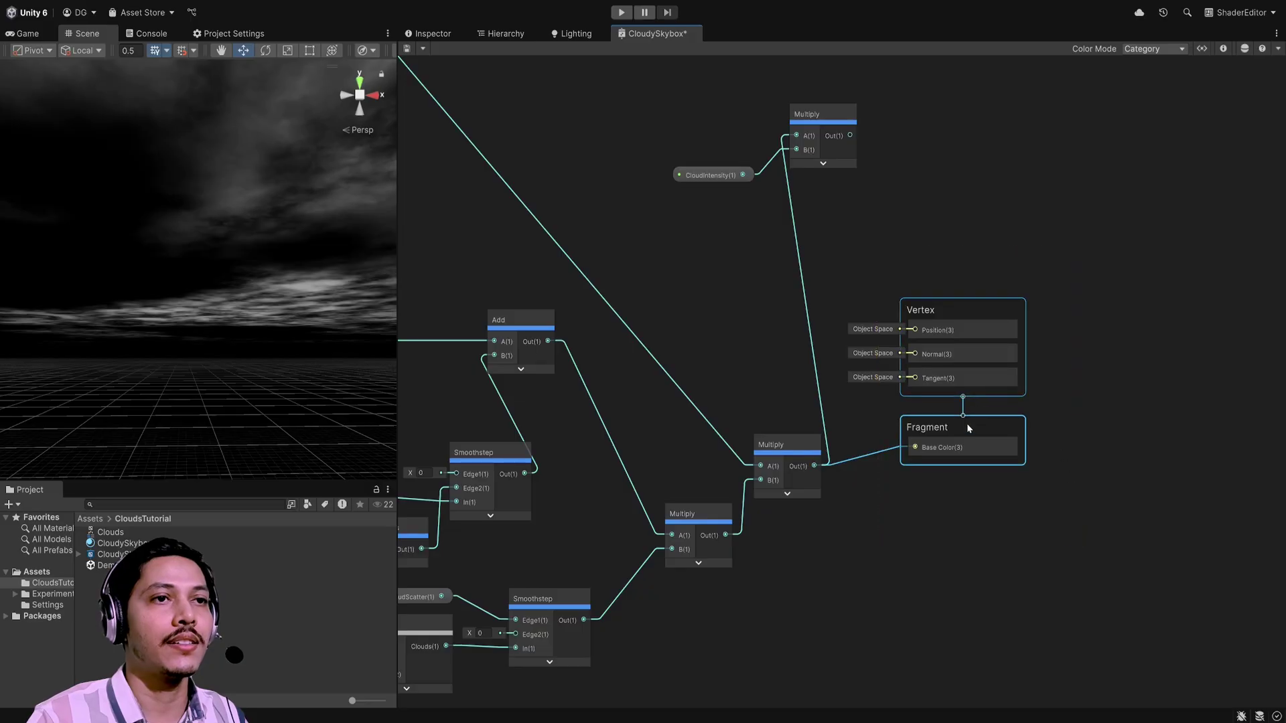
{"action": "left_click_drag", "start_coordinate": [966, 423], "coordinate": [1185, 416]}
{"action": "left_click", "coordinate": [1071, 557]}
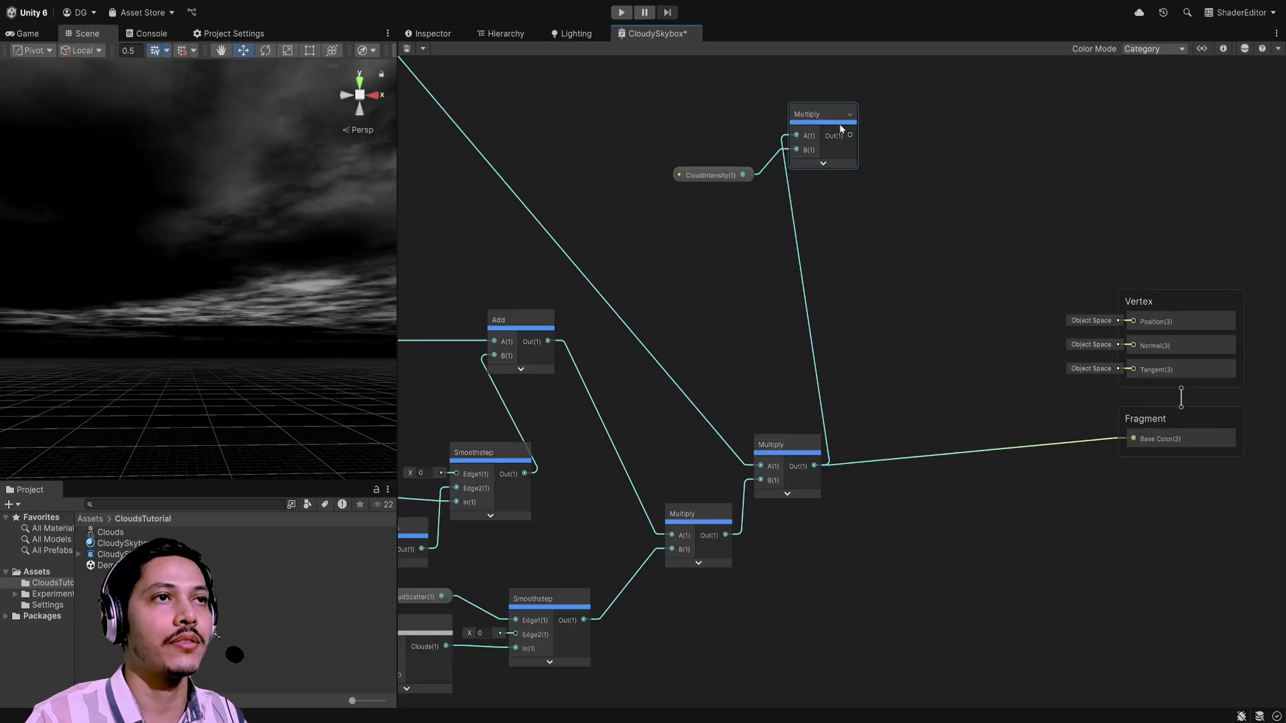
Step: Combine the Sample Gradient output with the CloudIntensity Multiply in a new Add node, and connect the sum to Base Color
{"action": "scroll", "coordinate": [972, 352], "scroll_direction": "down", "scroll_amount": 5}
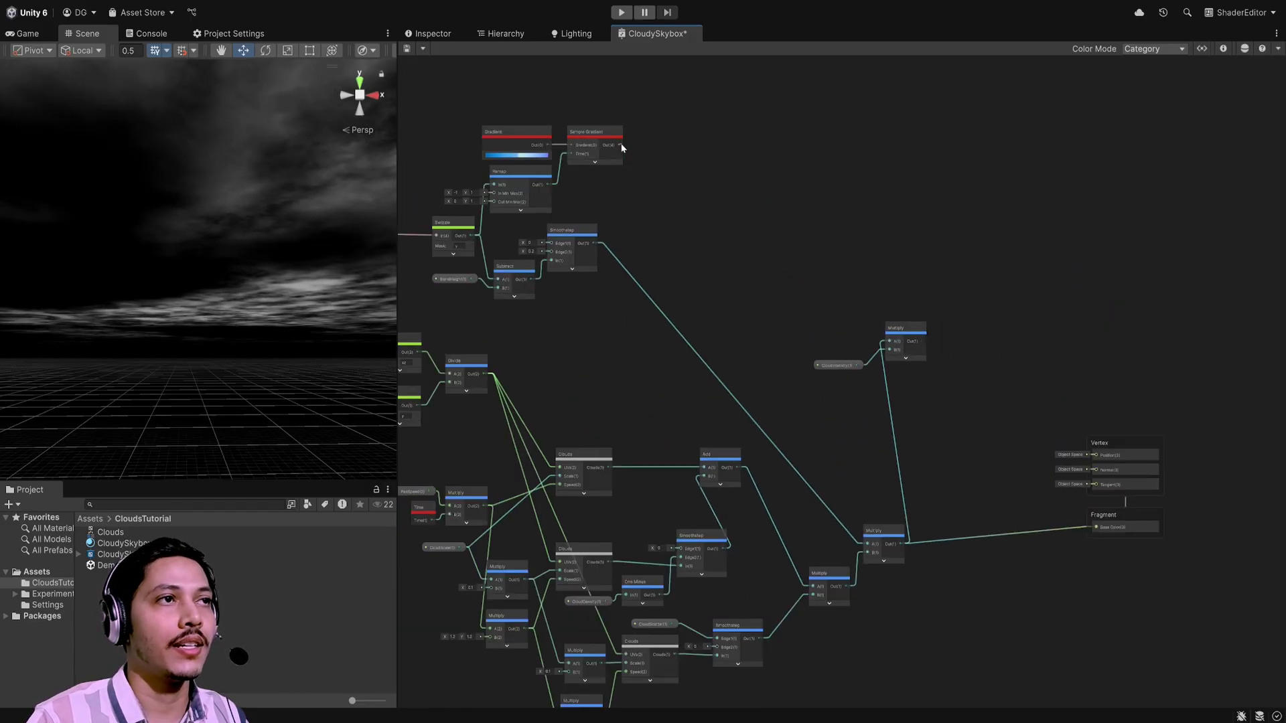
{"action": "left_click_drag", "start_coordinate": [621, 148], "coordinate": [965, 308]}
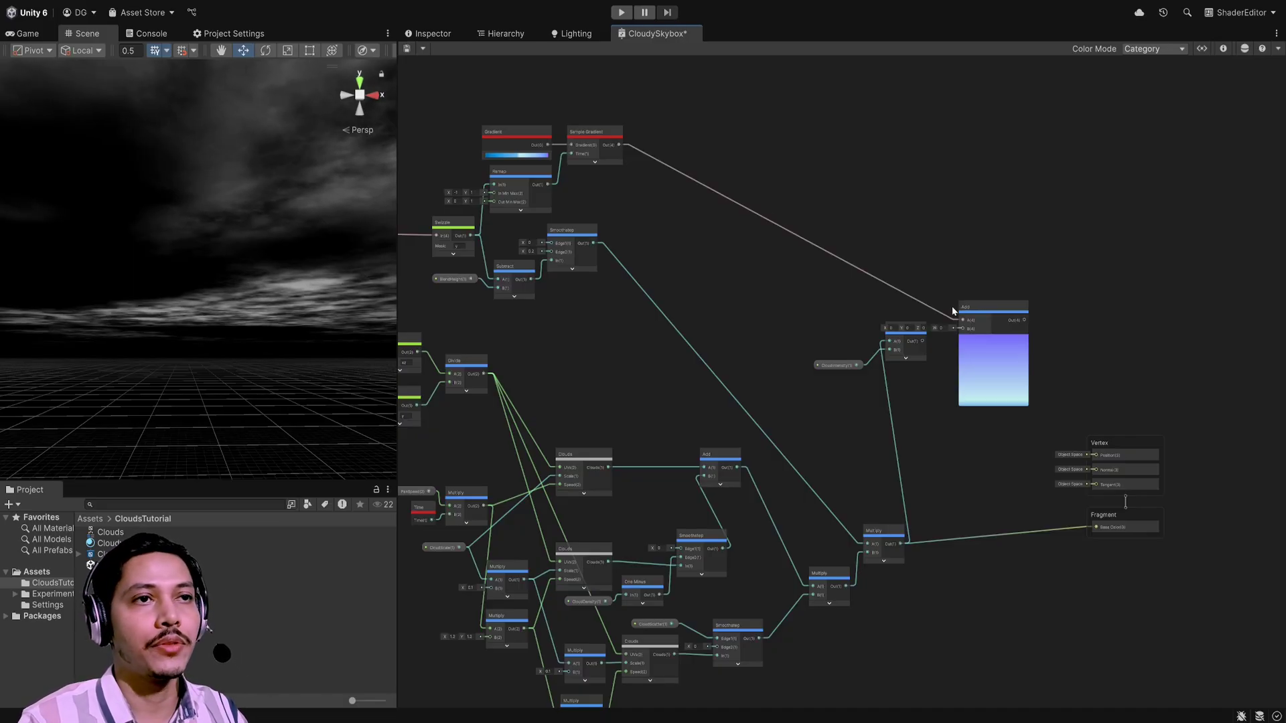
{"action": "scroll", "coordinate": [944, 434], "scroll_direction": "up", "scroll_amount": 1}
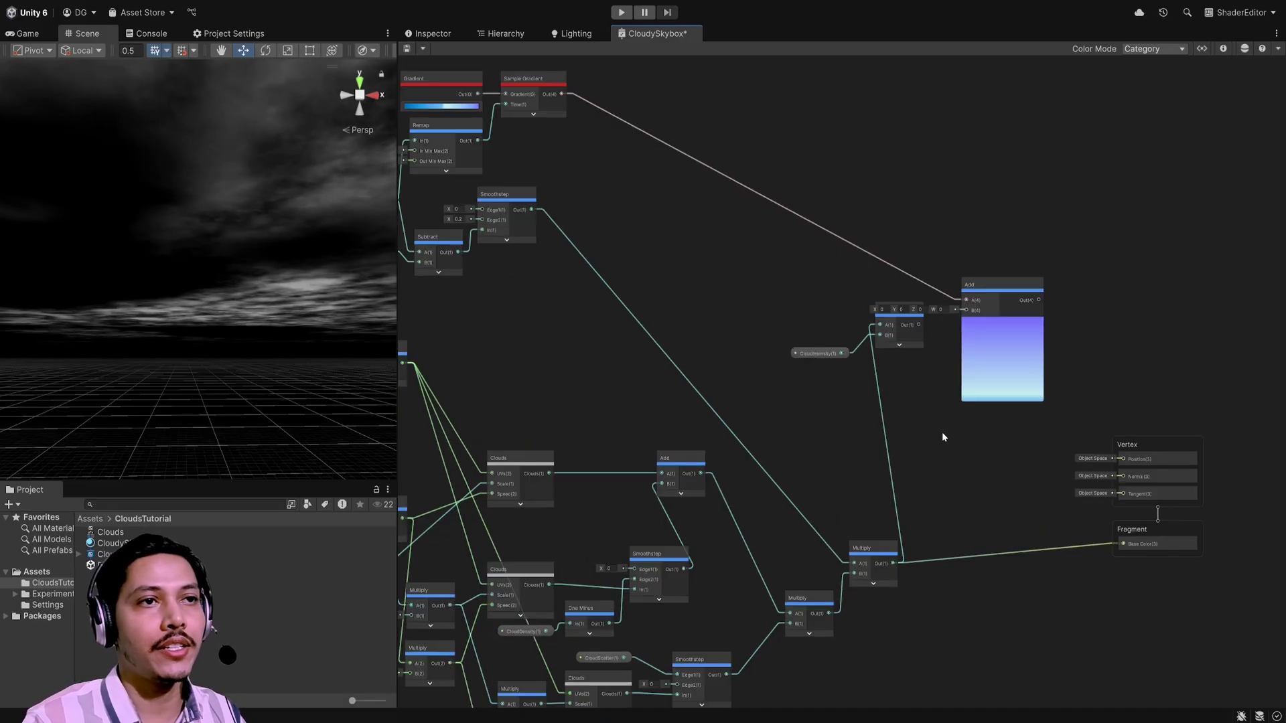
{"action": "left_click_drag", "start_coordinate": [898, 309], "coordinate": [966, 310]}
{"action": "middle_click_drag", "start_coordinate": [1052, 404], "coordinate": [913, 399]}
{"action": "left_click_drag", "start_coordinate": [901, 296], "coordinate": [984, 540]}
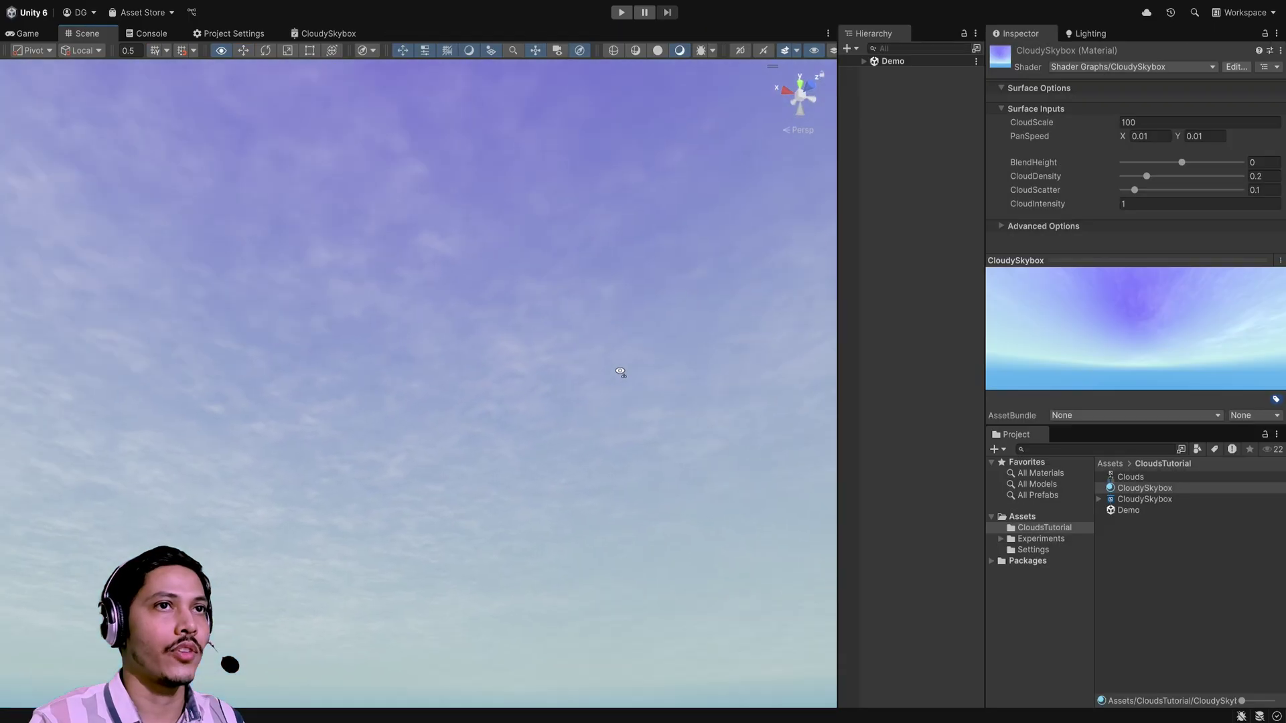
Step: Set the CloudySkybox material's CloudScale to 158.5, CloudDensity to 0.795 and BlendHeight to 0.14 while checking the sky
{"action": "right_click_drag", "start_coordinate": [623, 373], "coordinate": [585, 394]}
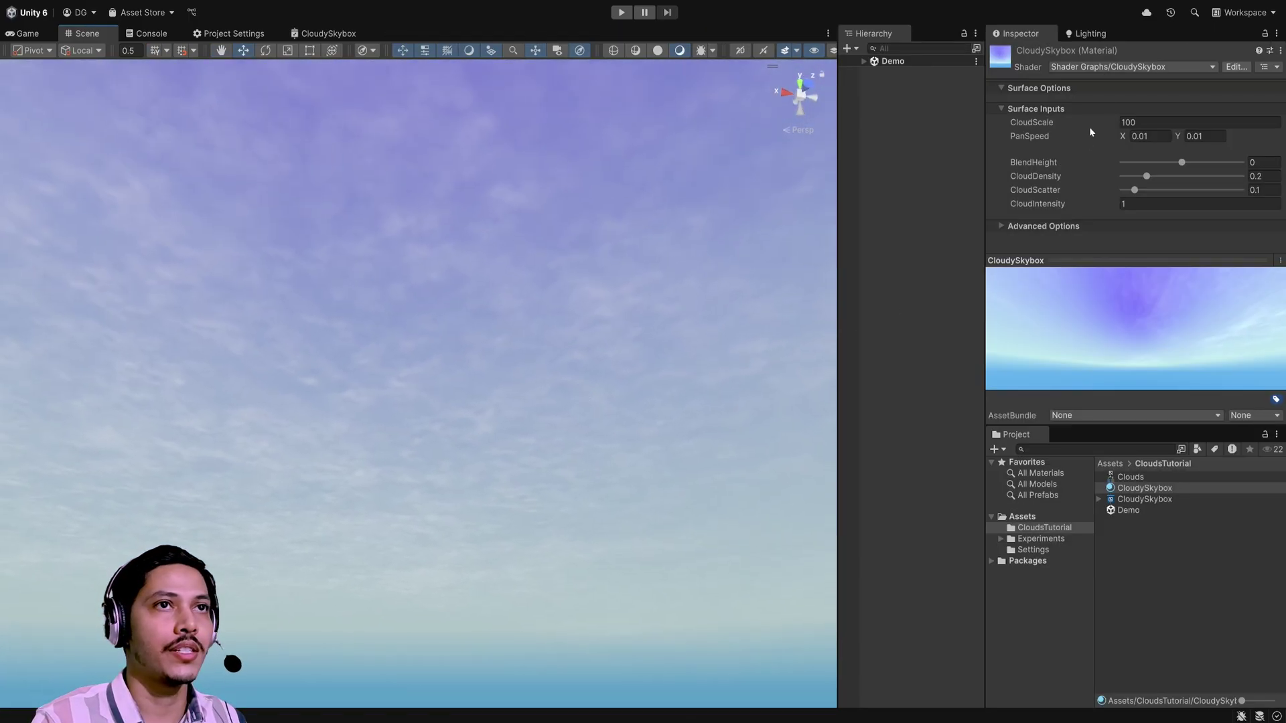
{"action": "left_click_drag", "start_coordinate": [1048, 124], "coordinate": [1173, 127]}
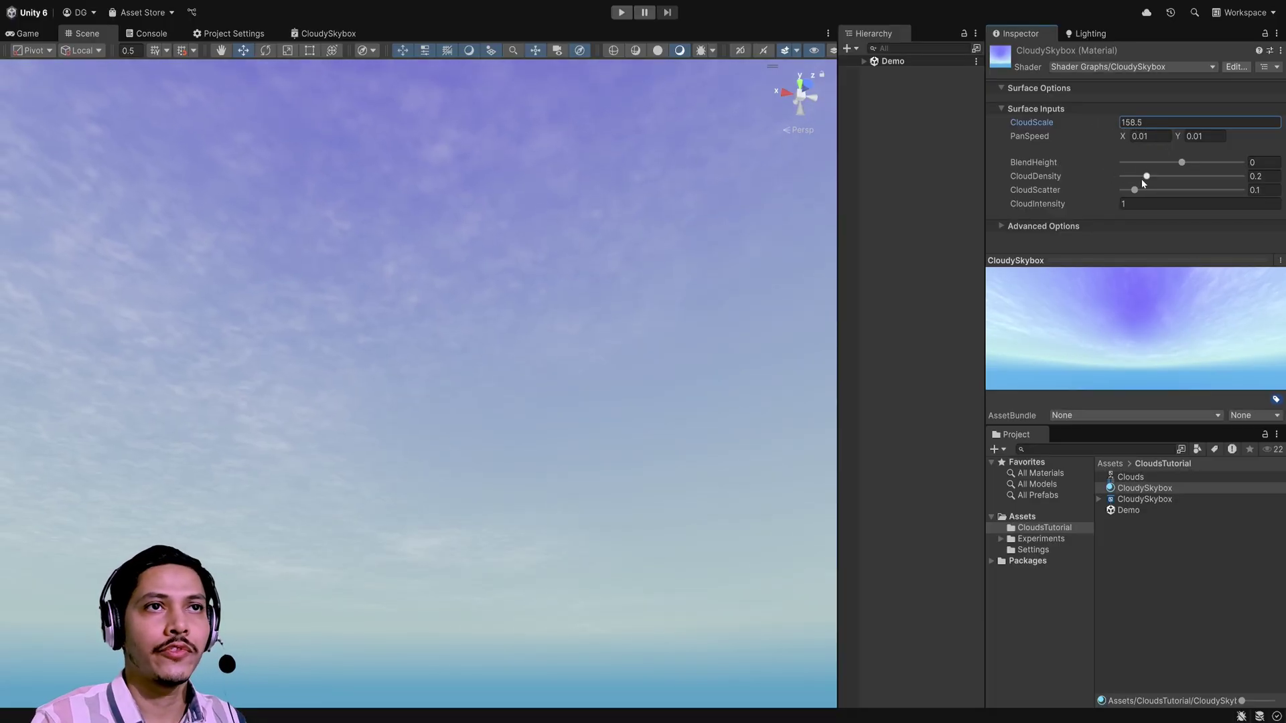
{"action": "left_click_drag", "start_coordinate": [1145, 177], "coordinate": [1216, 192]}
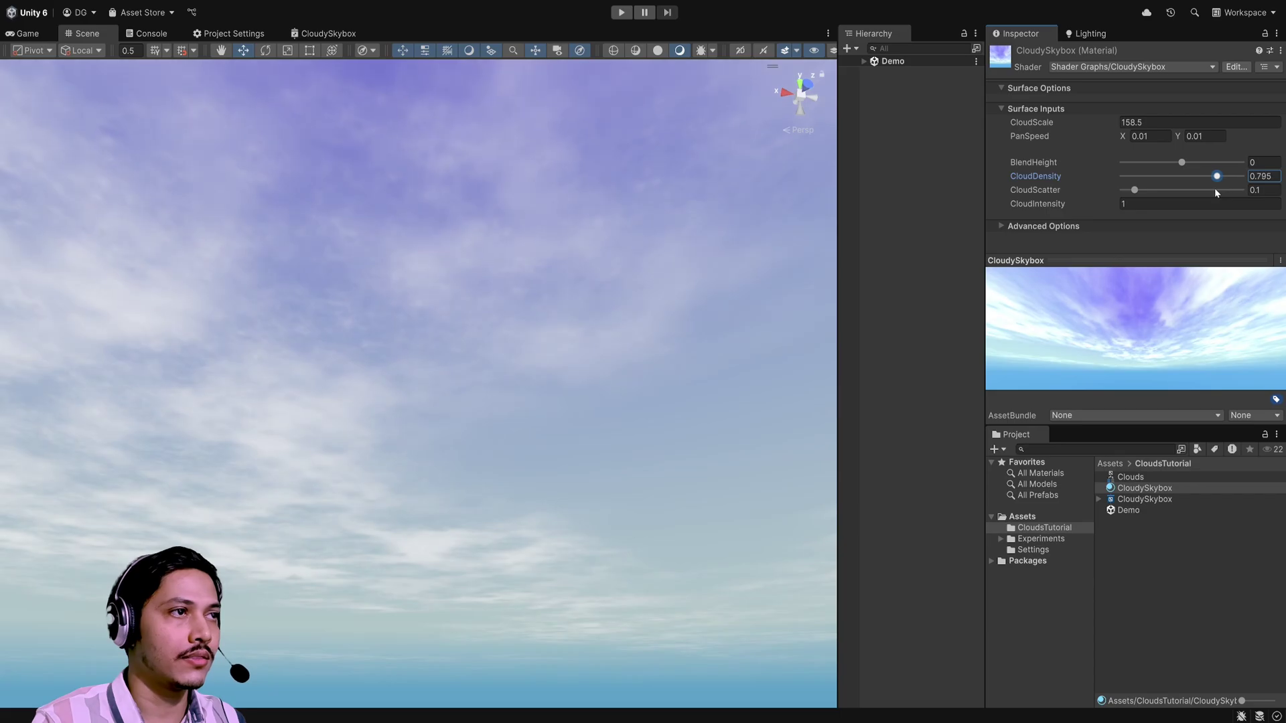
{"action": "right_click_drag", "start_coordinate": [394, 308], "coordinate": [413, 389]}
{"action": "left_click_drag", "start_coordinate": [1182, 162], "coordinate": [1189, 166]}
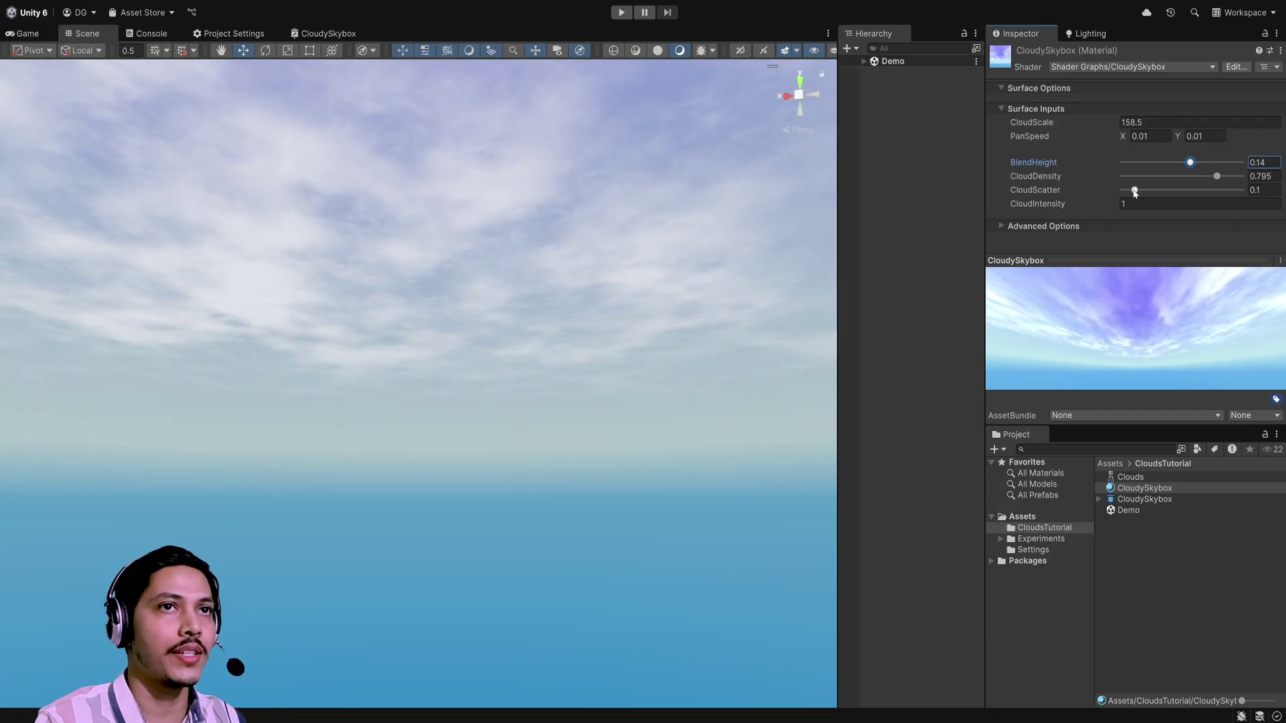
Step: Lower the material's CloudScatter to 0.038 and inspect the clouds above the horizon
{"action": "mouse_move", "coordinate": [1134, 190]}
{"action": "left_mouse_down"}
{"action": "mouse_move", "coordinate": [1202, 193]}
{"action": "mouse_move", "coordinate": [1127, 203]}
{"action": "left_mouse_up"}
{"action": "right_click_drag", "start_coordinate": [469, 348], "coordinate": [549, 357]}
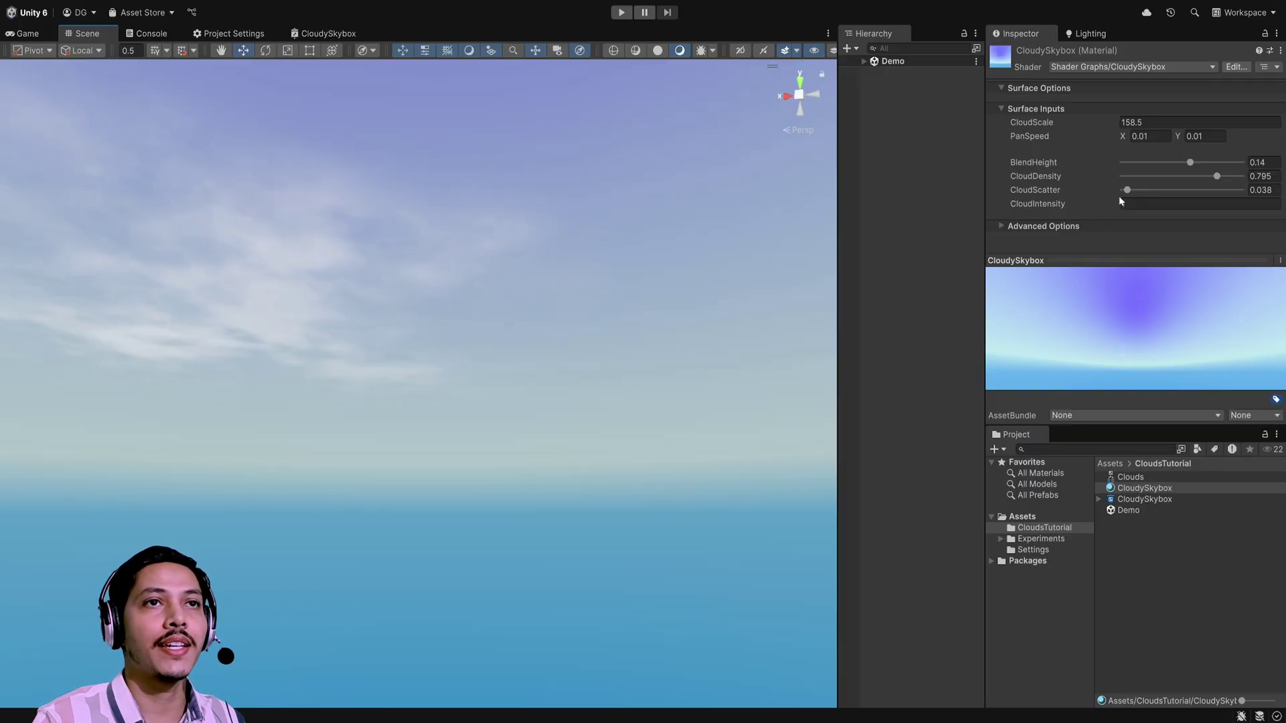
{"action": "left_click", "coordinate": [1070, 194]}
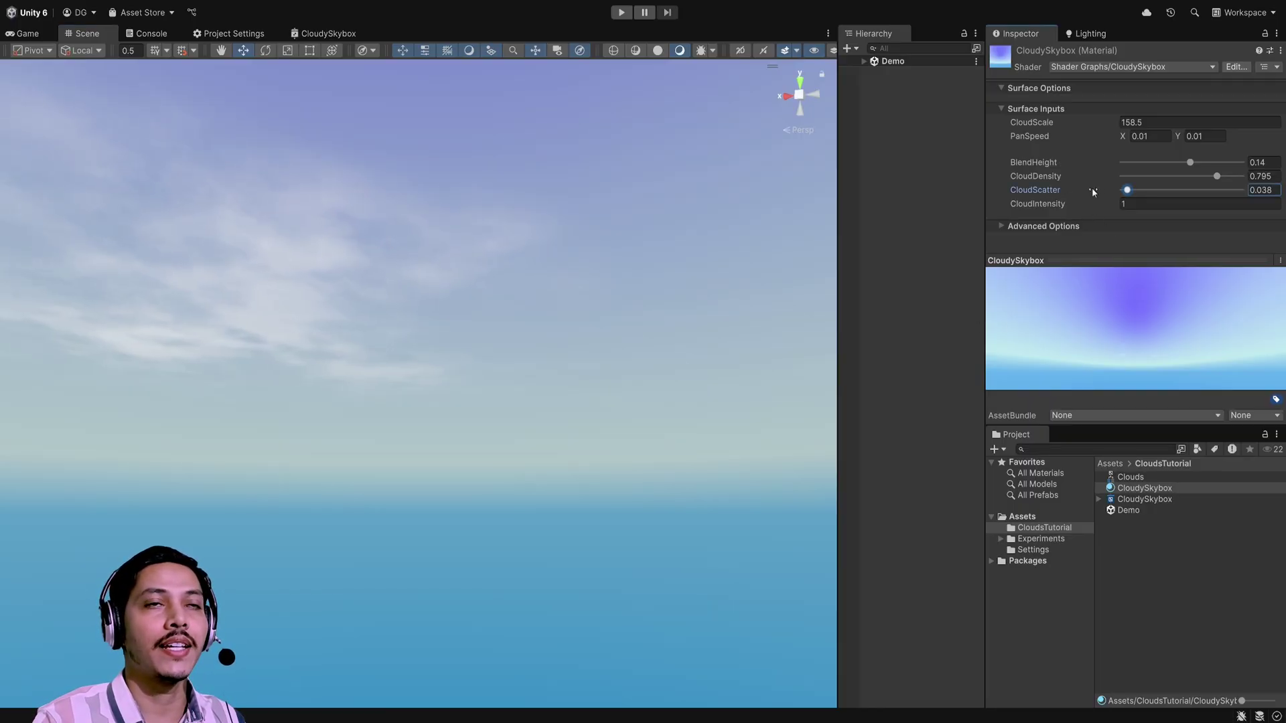
{"action": "left_click", "coordinate": [1048, 178]}
{"action": "left_click", "coordinate": [1125, 191]}
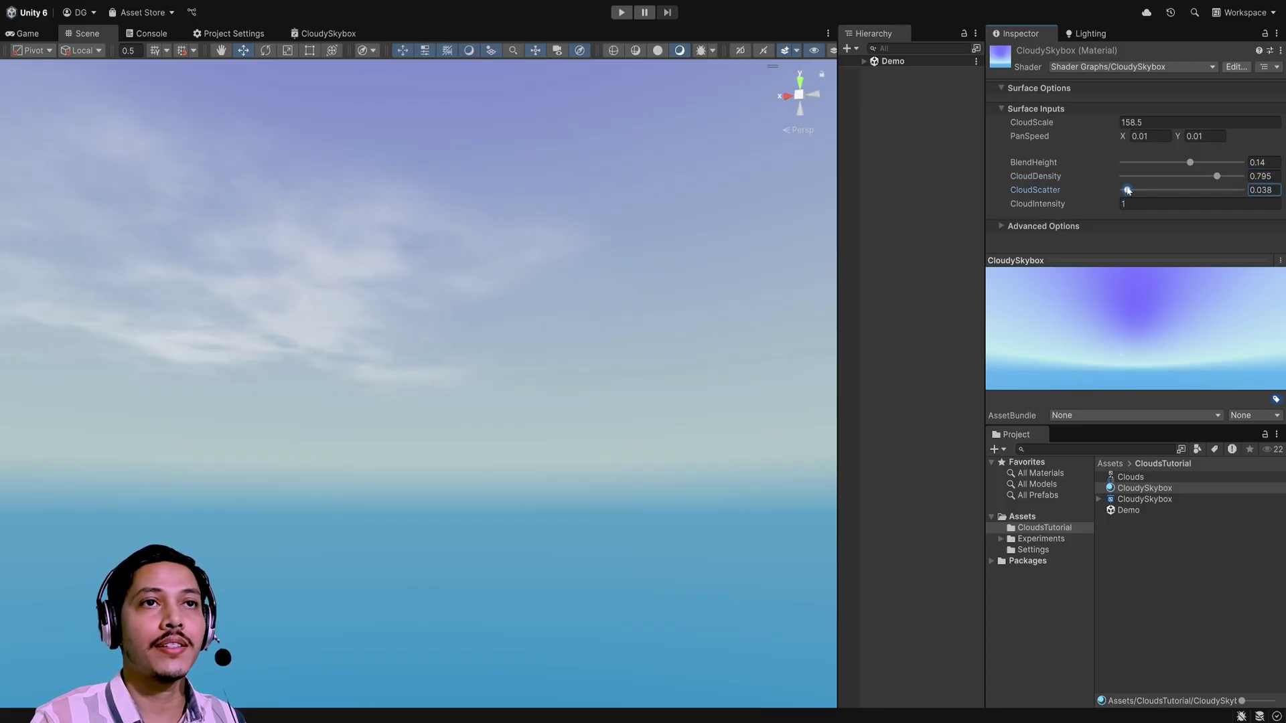
Step: Set the material's CloudScatter to 1 and inspect the cloud coverage across the sky
{"action": "left_click_drag", "start_coordinate": [1127, 190], "coordinate": [1240, 190]}
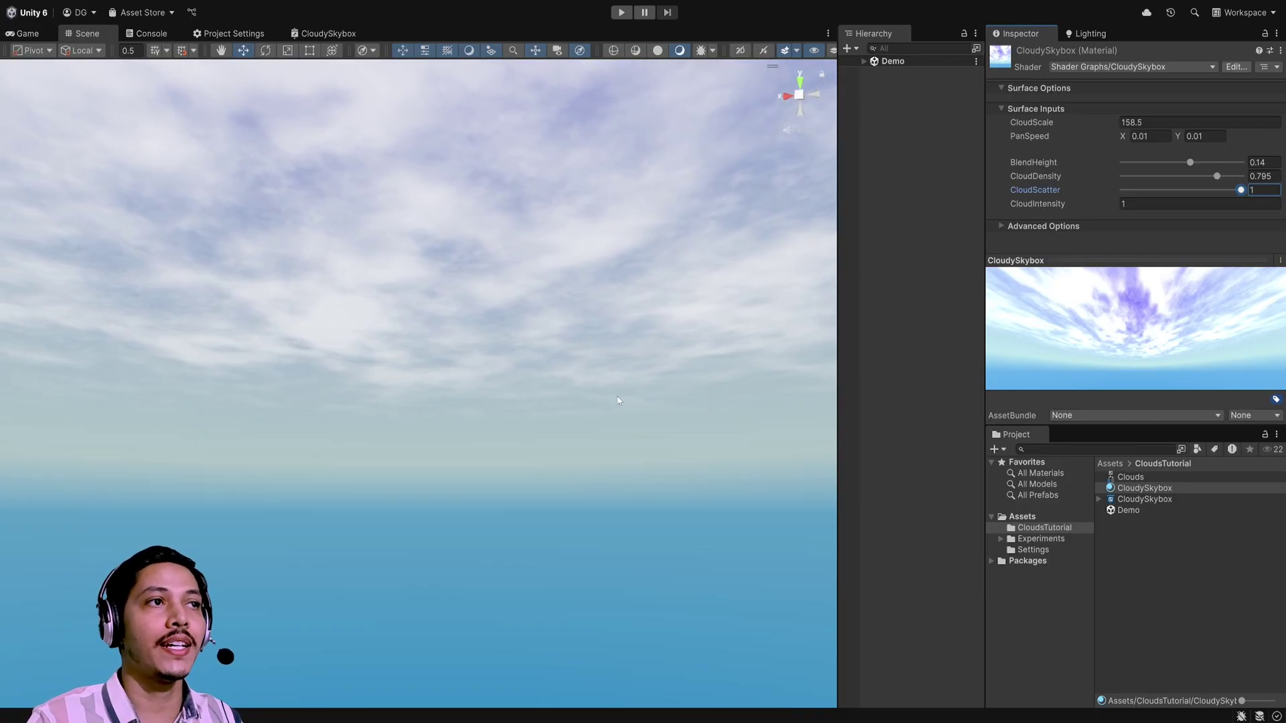
{"action": "right_click_drag", "start_coordinate": [556, 369], "coordinate": [578, 364]}
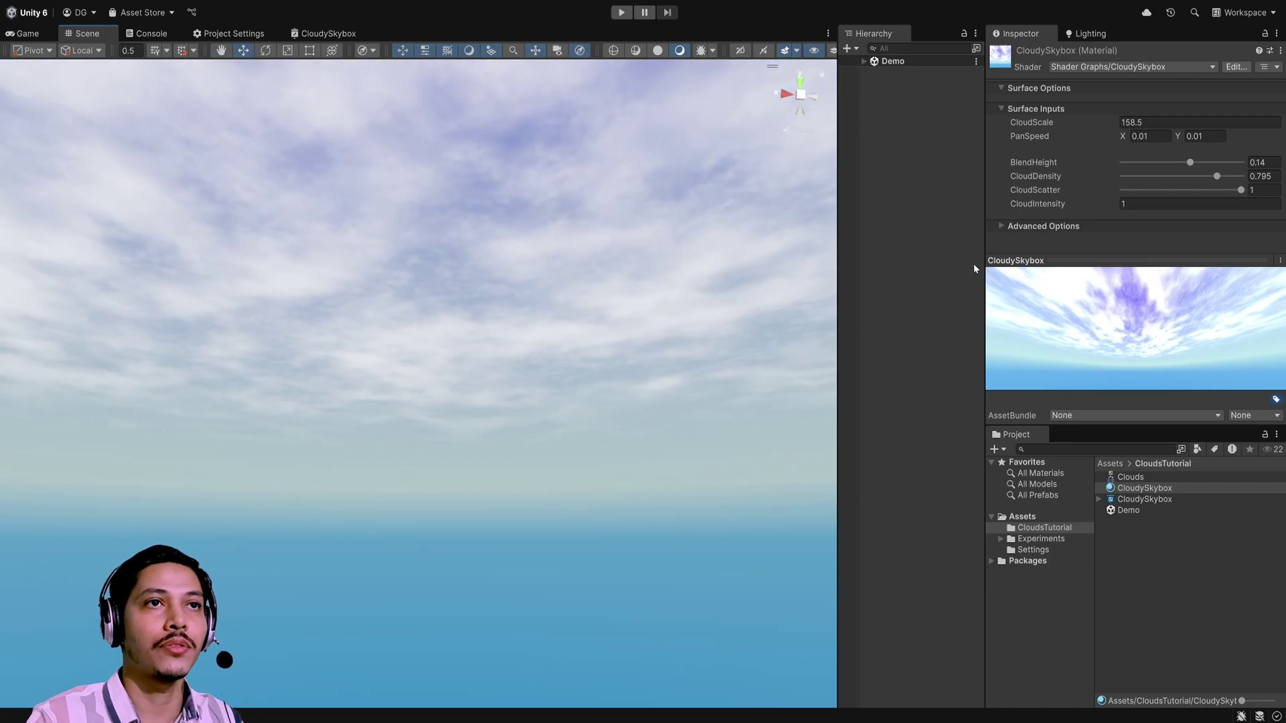
{"action": "left_click", "coordinate": [1046, 194]}
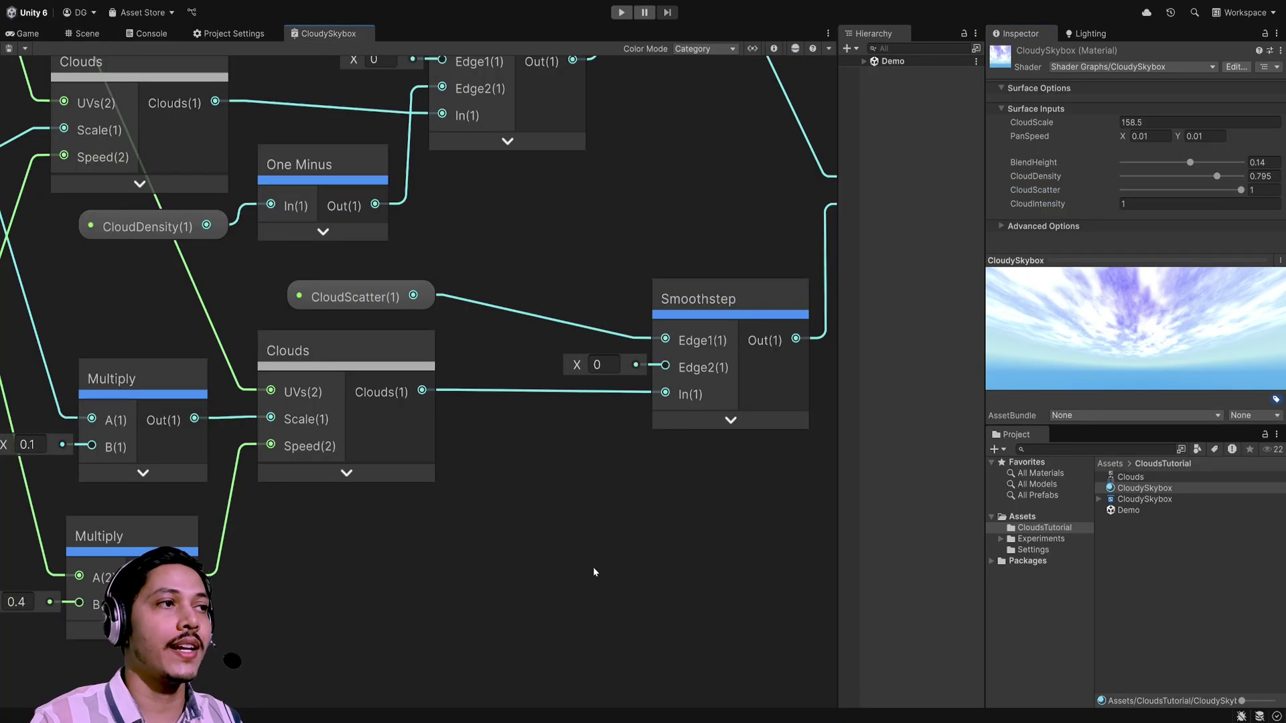
Step: Insert a One Minus node between CloudScatter and Edge1 of the second cloud layer's Smoothstep, and save the graph
{"action": "left_click", "coordinate": [353, 297]}
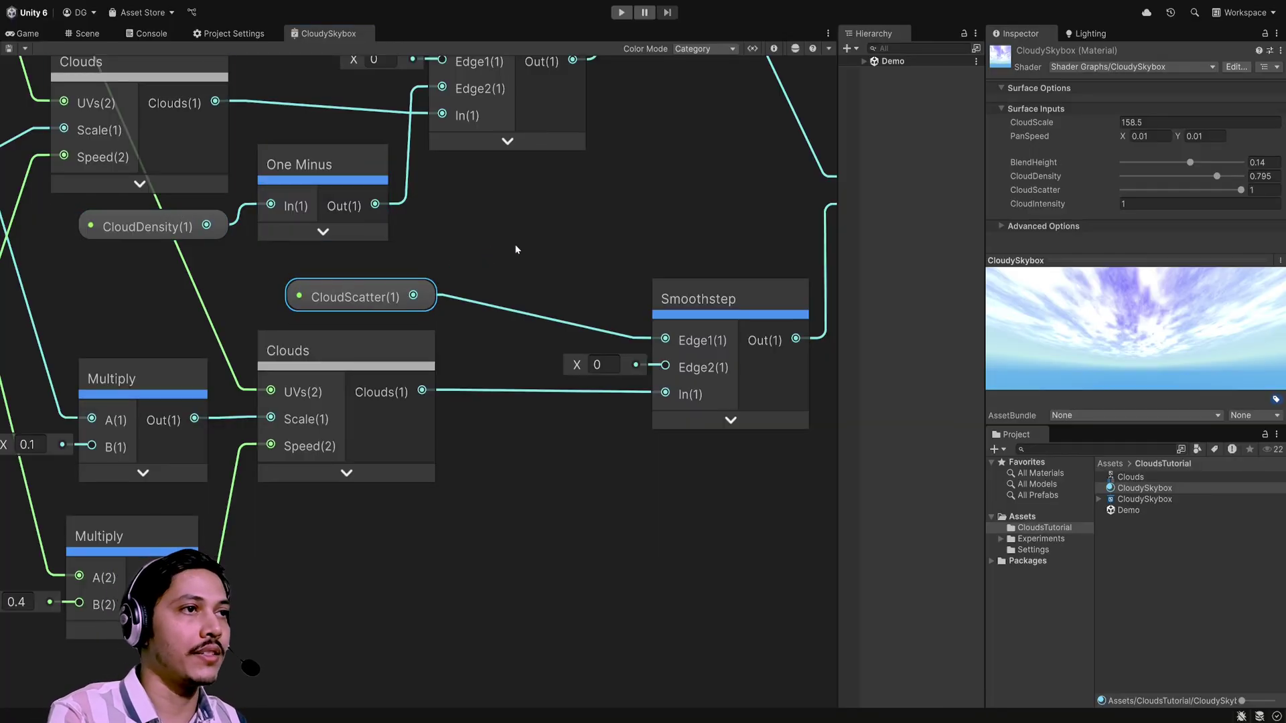
{"action": "key", "text": "Return"}
{"action": "left_click", "coordinate": [583, 302]}
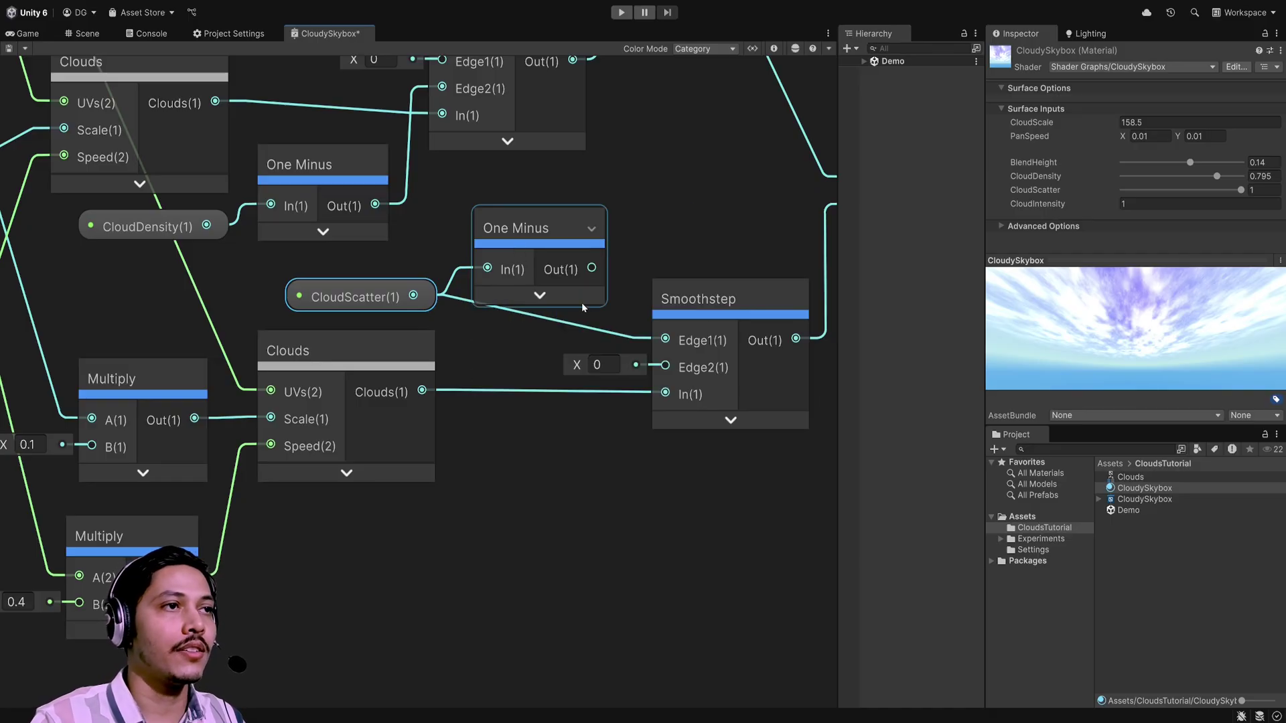
{"action": "left_click_drag", "start_coordinate": [592, 268], "coordinate": [655, 340]}
{"action": "key", "text": "ctrl+s"}
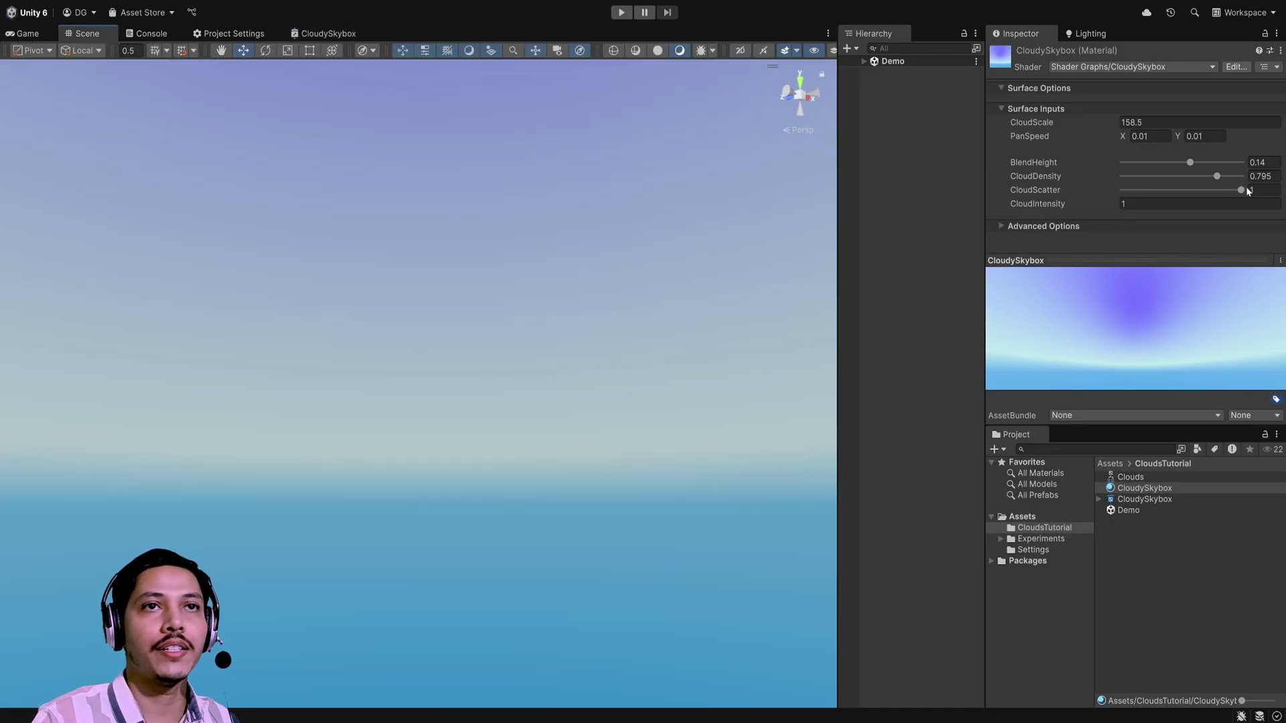
Step: Try the material's CloudScatter at 0, set it to 0.943, and inspect the cloud coverage across the sky
{"action": "left_click_drag", "start_coordinate": [1243, 189], "coordinate": [1071, 201]}
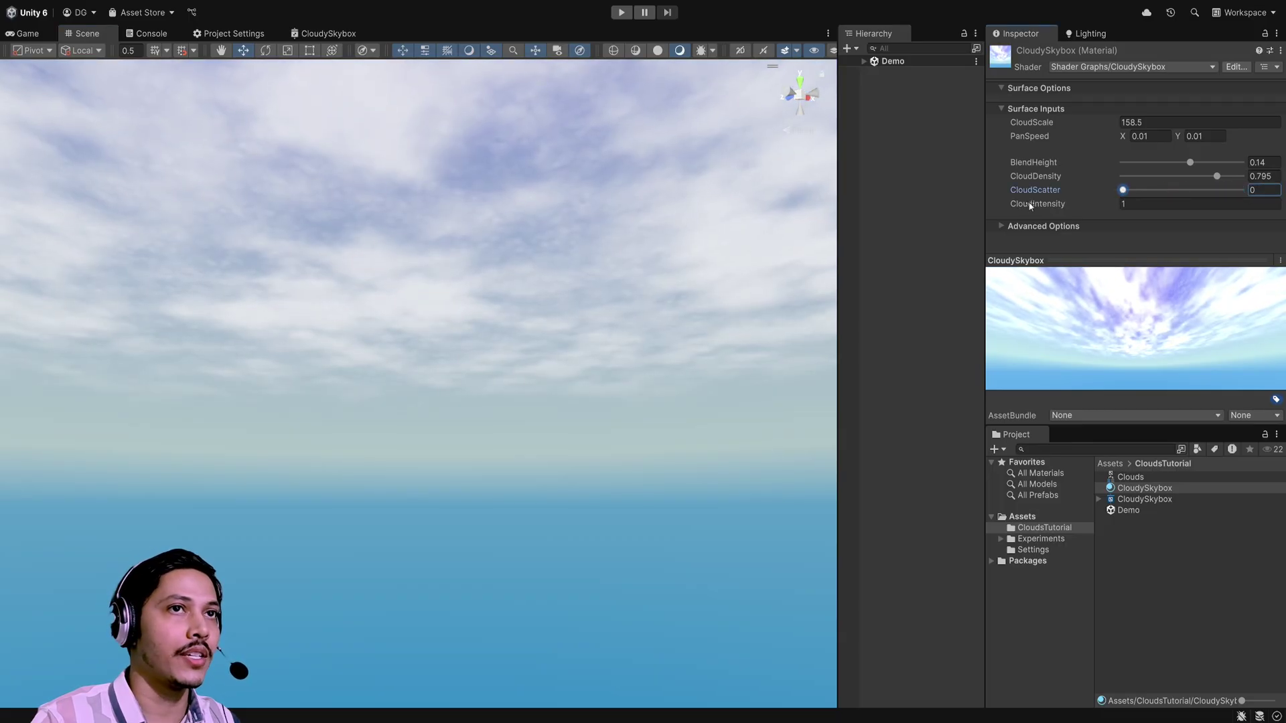
{"action": "right_click_drag", "start_coordinate": [535, 343], "coordinate": [628, 297]}
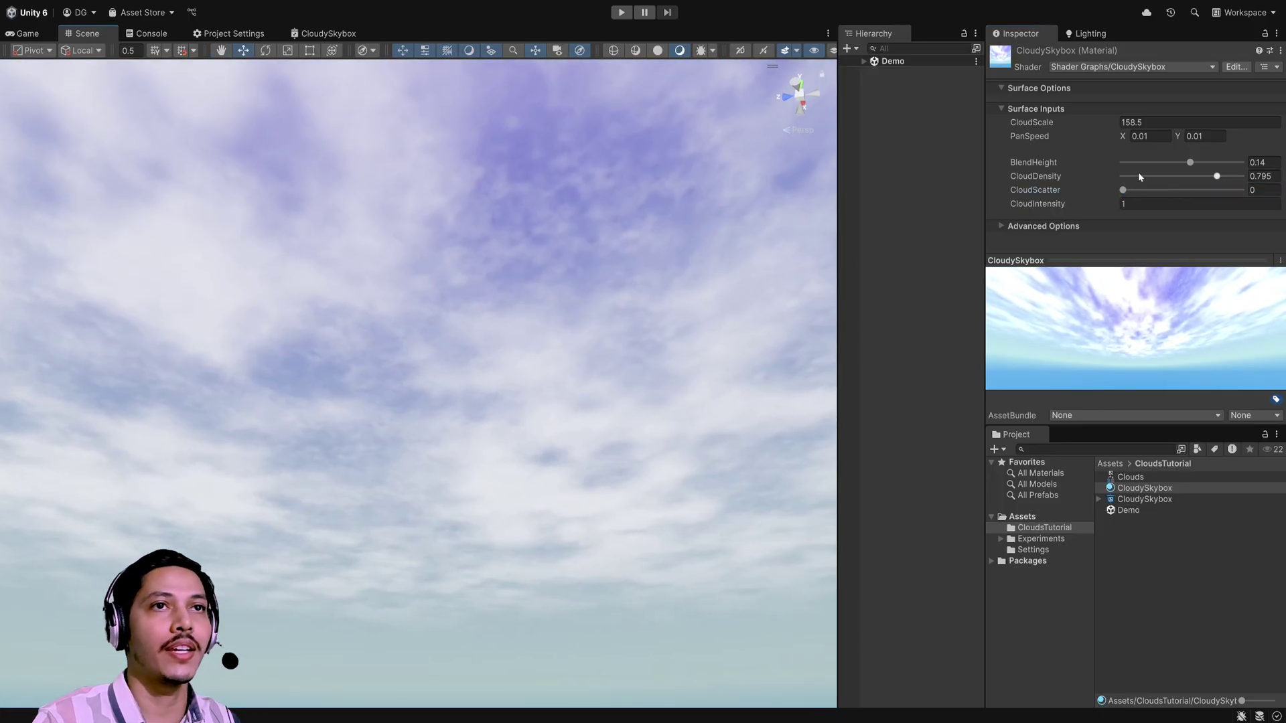
{"action": "left_click_drag", "start_coordinate": [1123, 191], "coordinate": [1235, 207]}
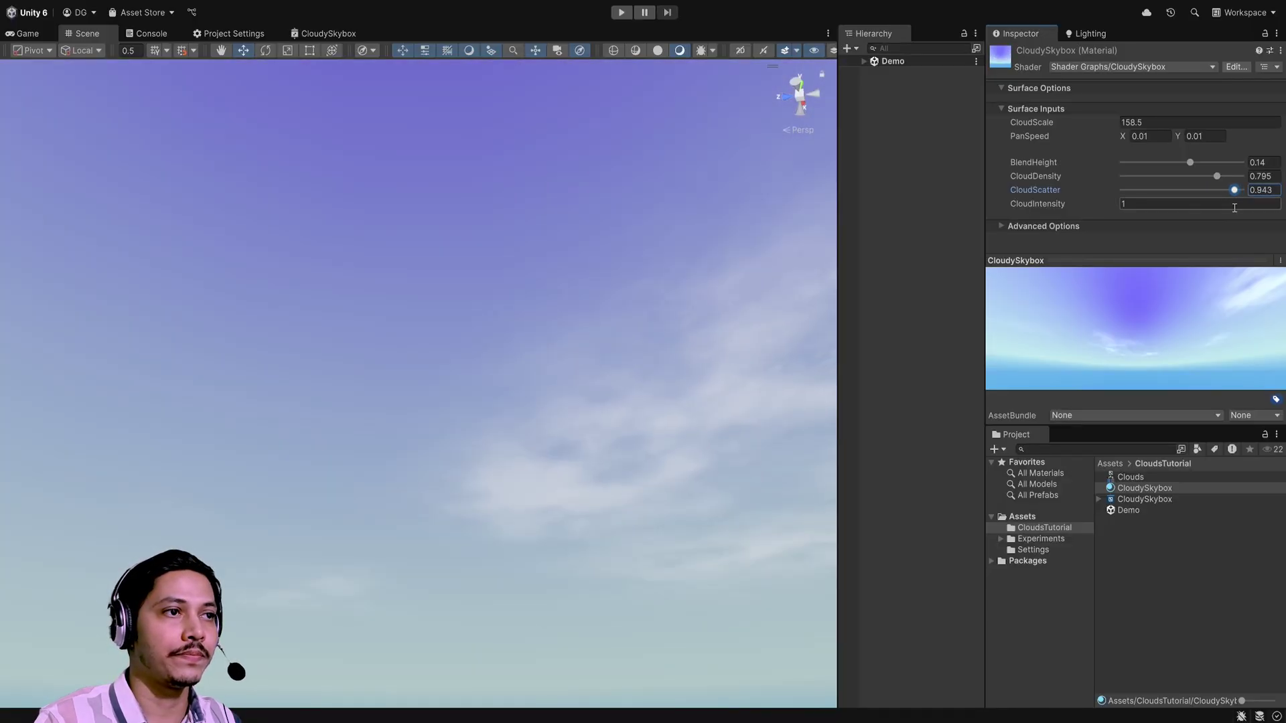
{"action": "right_click_drag", "start_coordinate": [428, 362], "coordinate": [306, 378]}
{"action": "right_click_drag", "start_coordinate": [487, 383], "coordinate": [726, 365]}
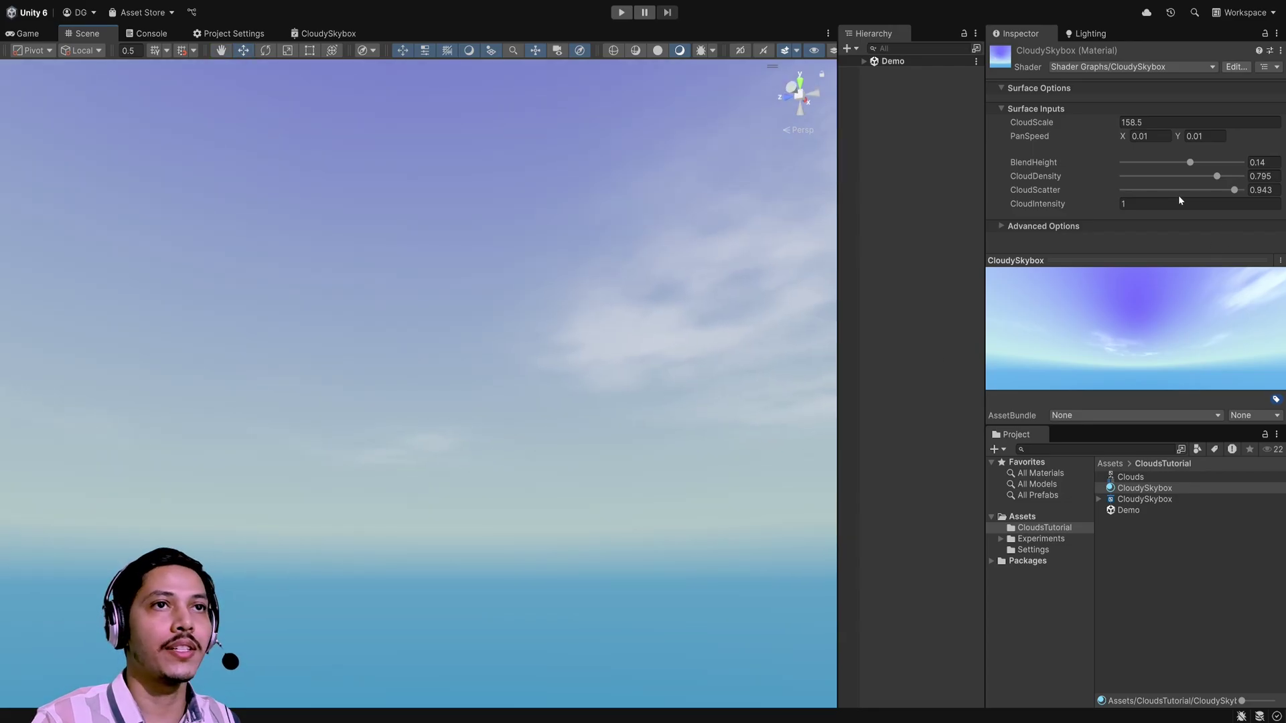